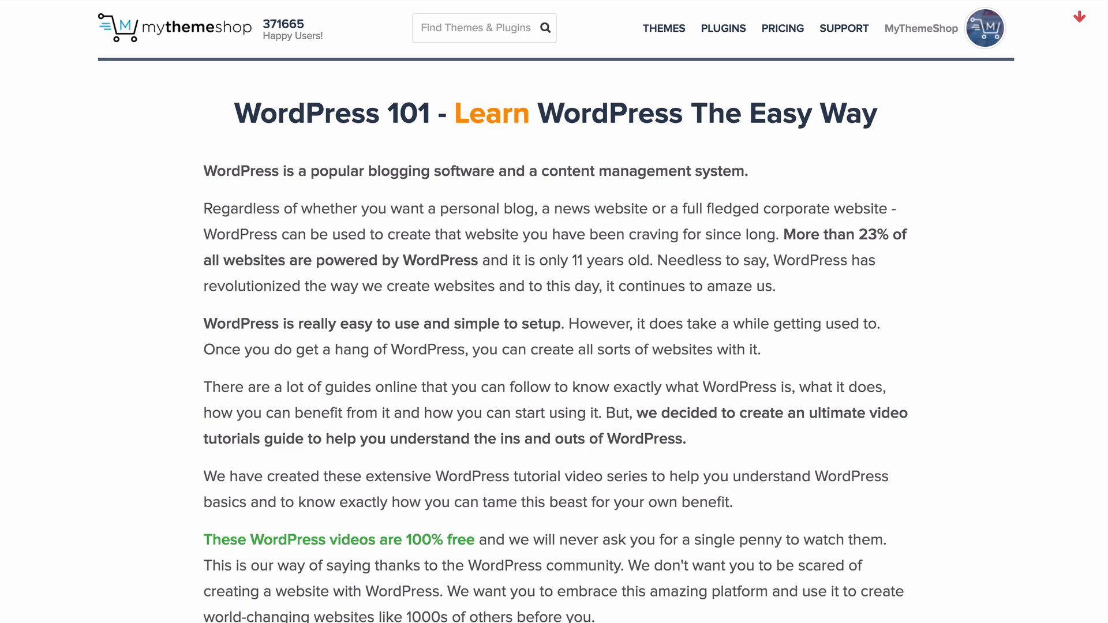
Step: Look through the WordPress 101 and WordPress 201 tutorial chapters on the MyThemeShop site
scroll(554, 311, down, 20)
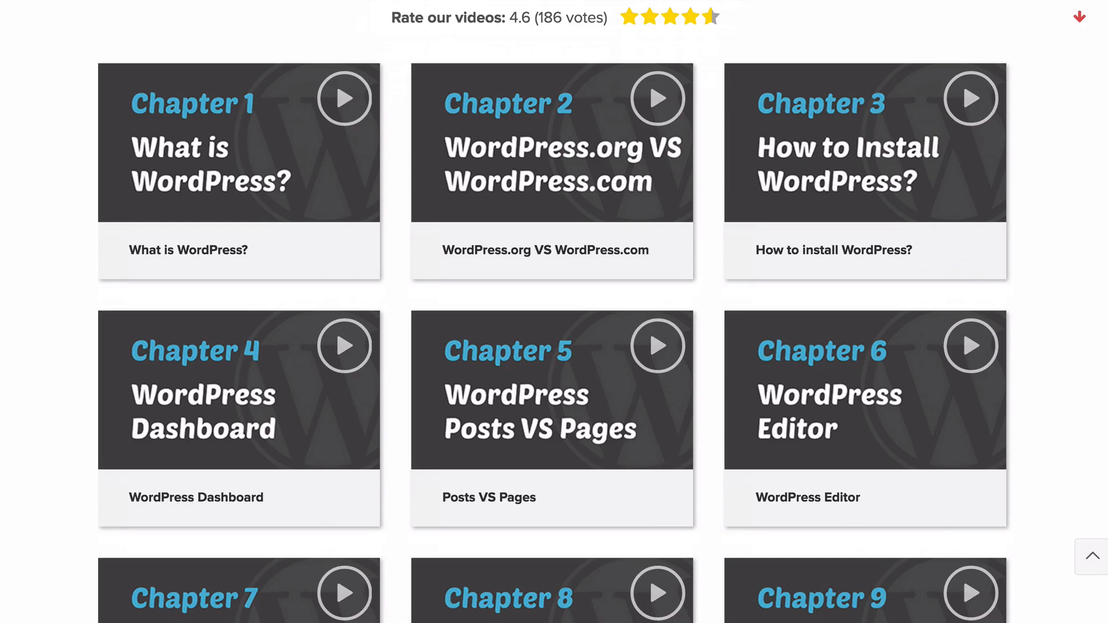
scroll(554, 311, down, 10)
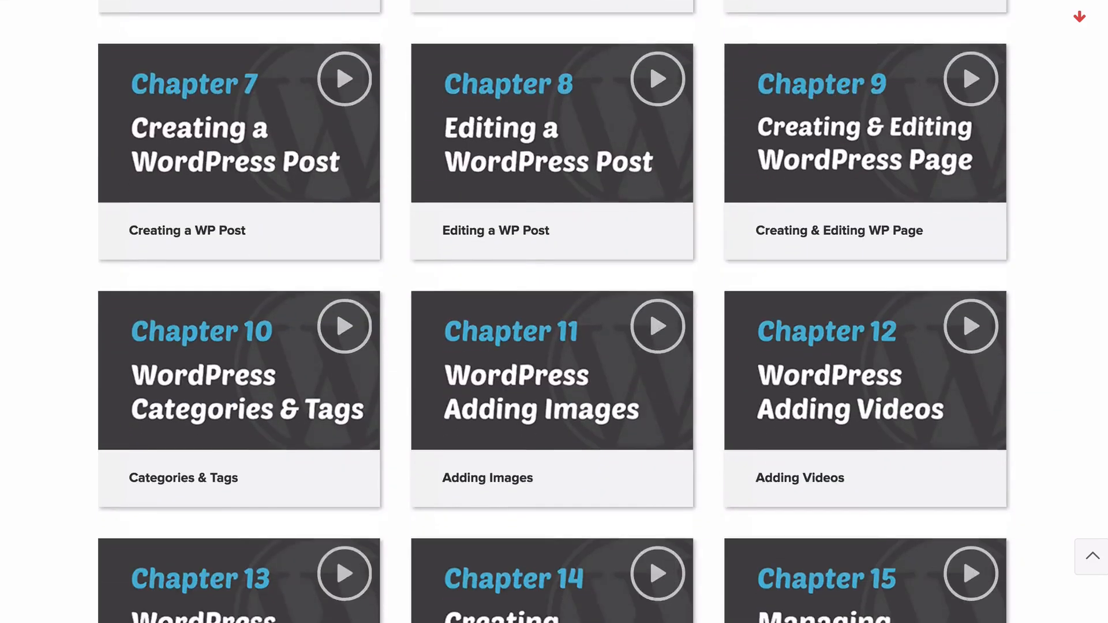
scroll(554, 311, down, 15)
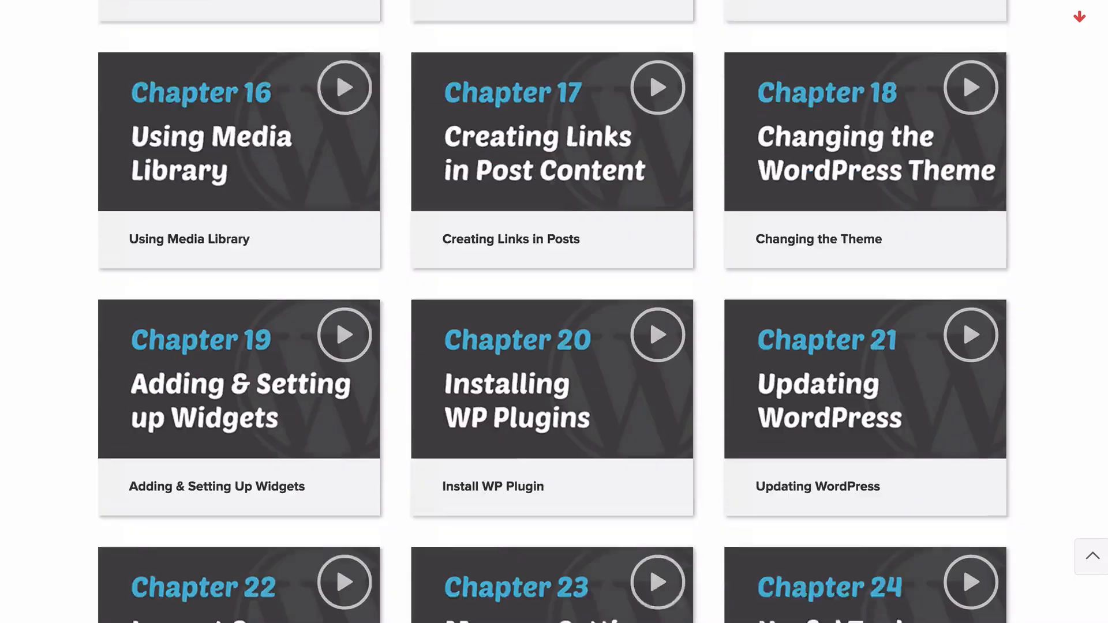
scroll(554, 312, down, 7)
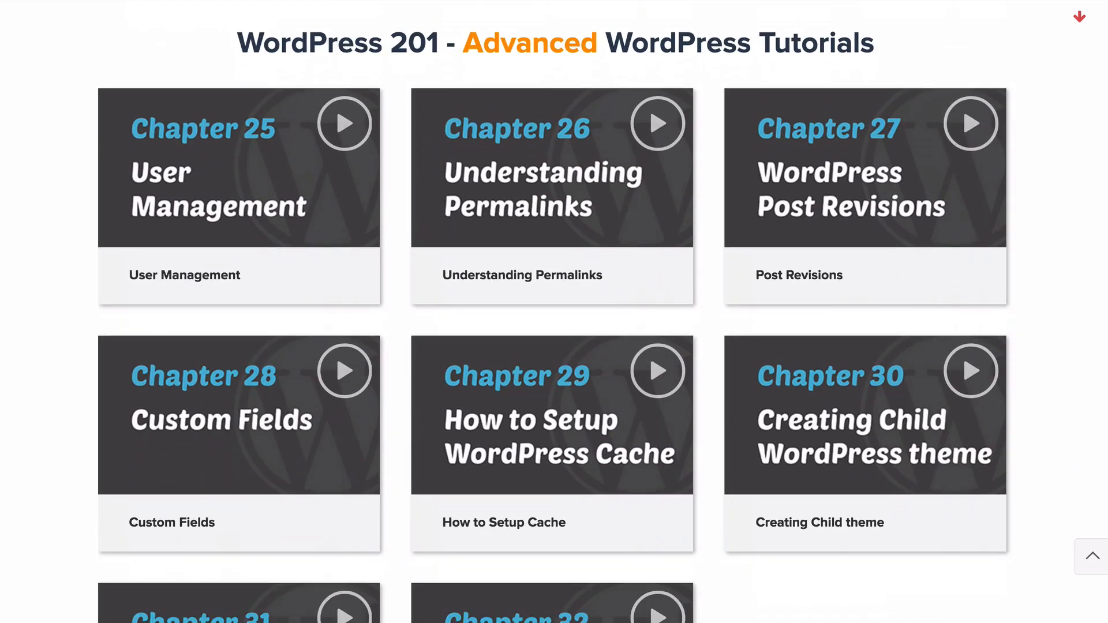
scroll(554, 312, up, 20)
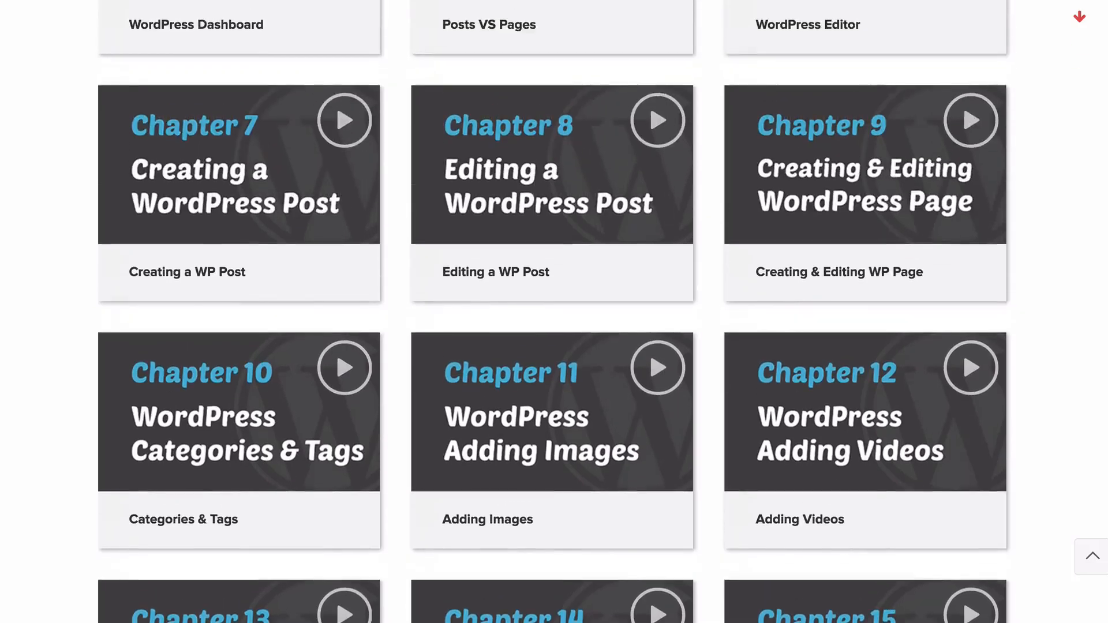
scroll(554, 312, up, 8)
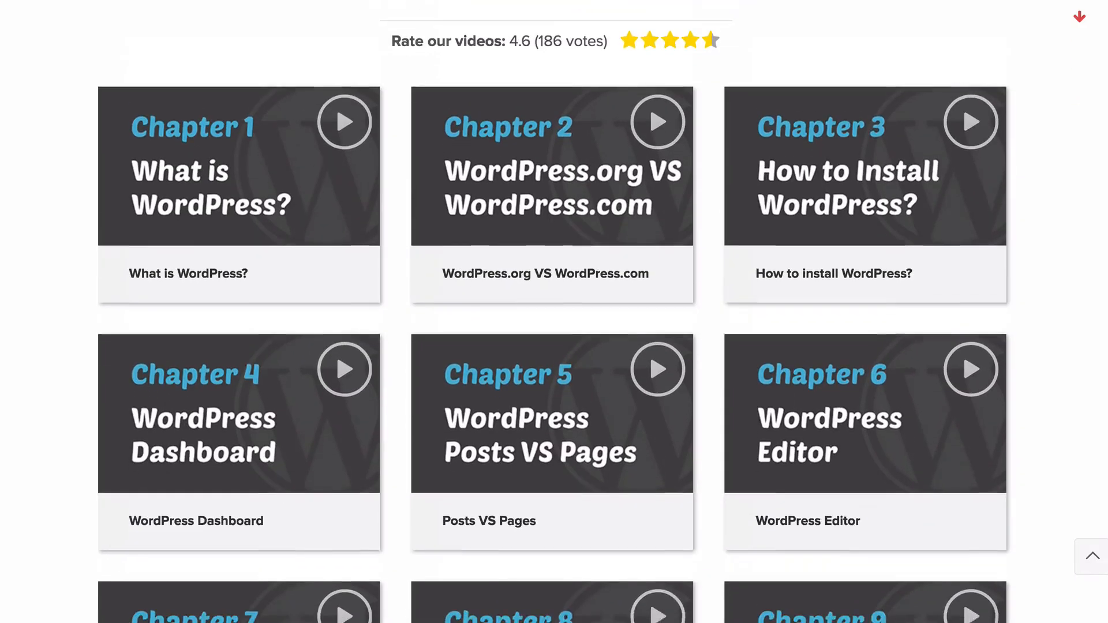
scroll(554, 312, down, 1)
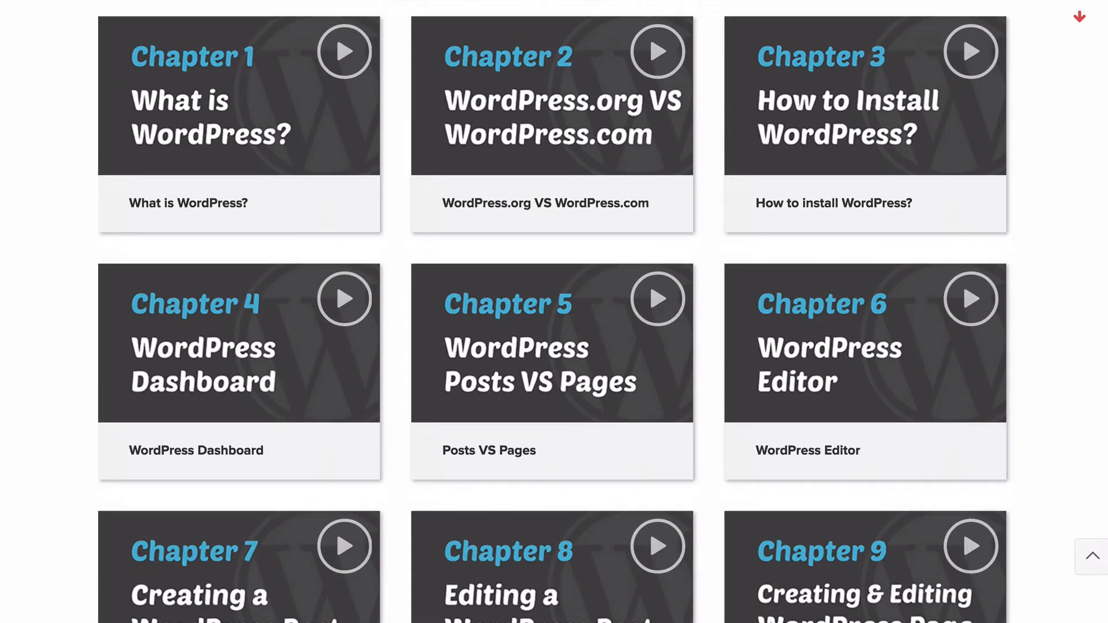
scroll(554, 311, up, 13)
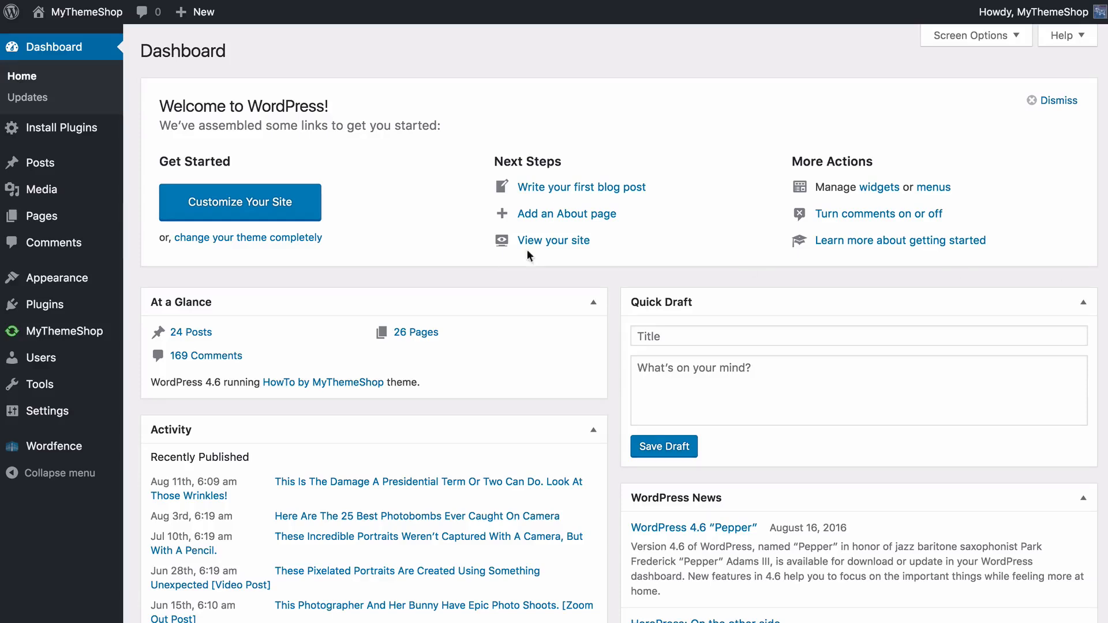
Step: Search the plugin directory for "wp quiz", and install and activate the WP Quiz plugin by MyThemeShop
mouse_move(75, 304)
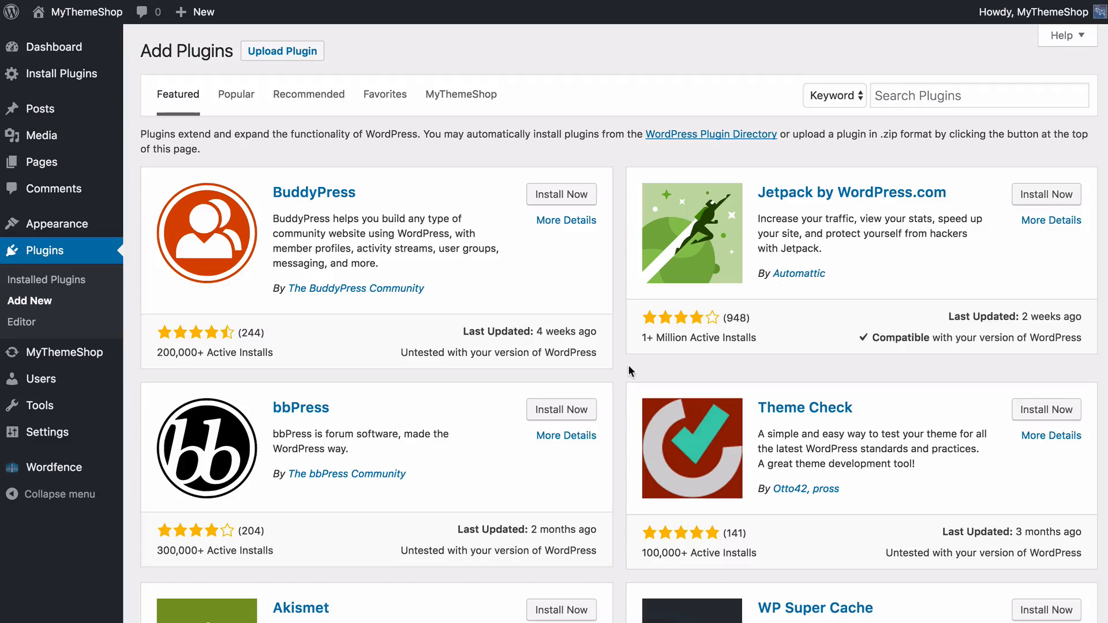
click(944, 84)
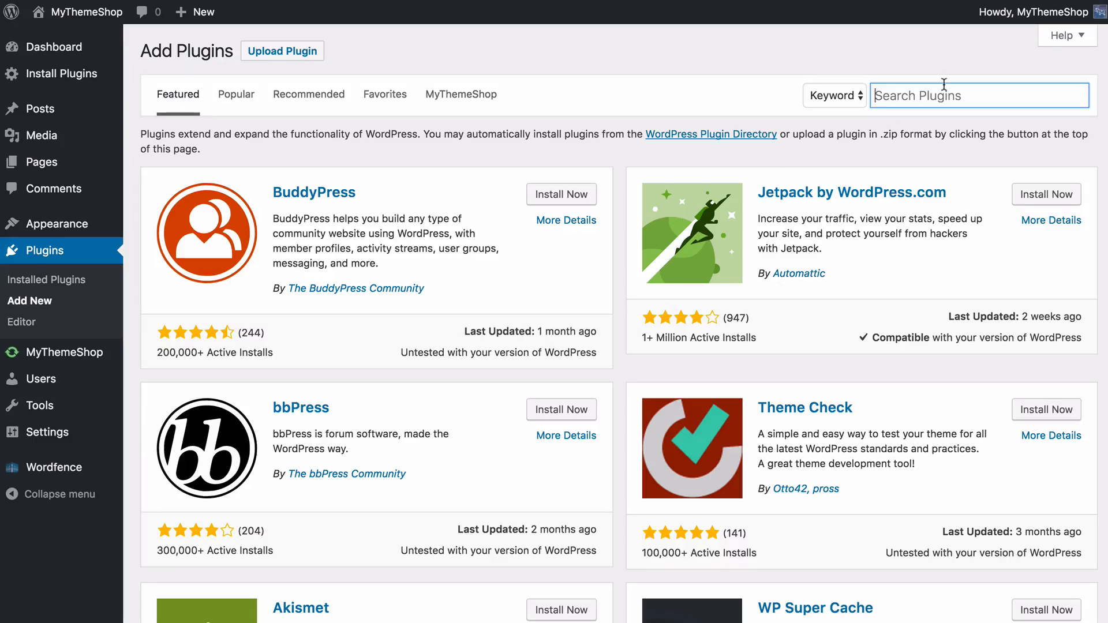
text(wp quiz)
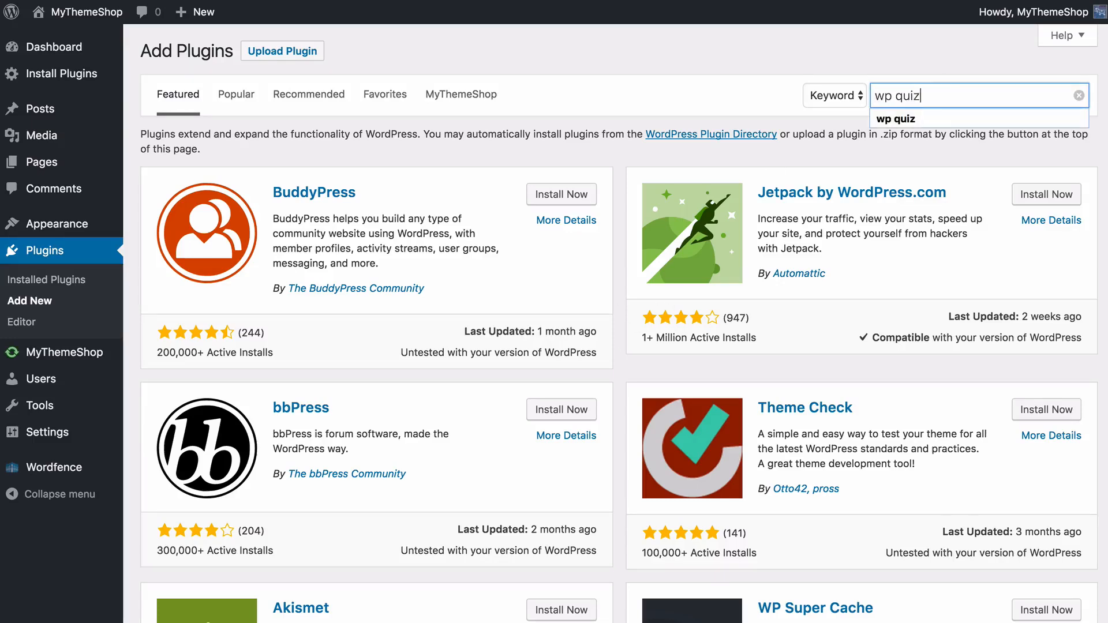
key(Return)
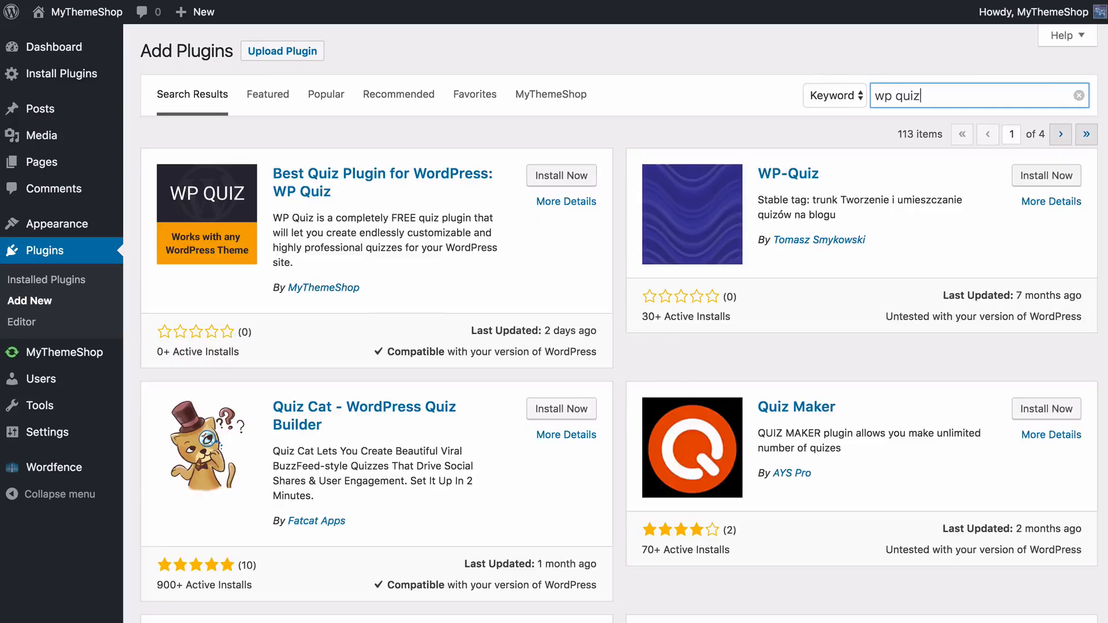
click(548, 178)
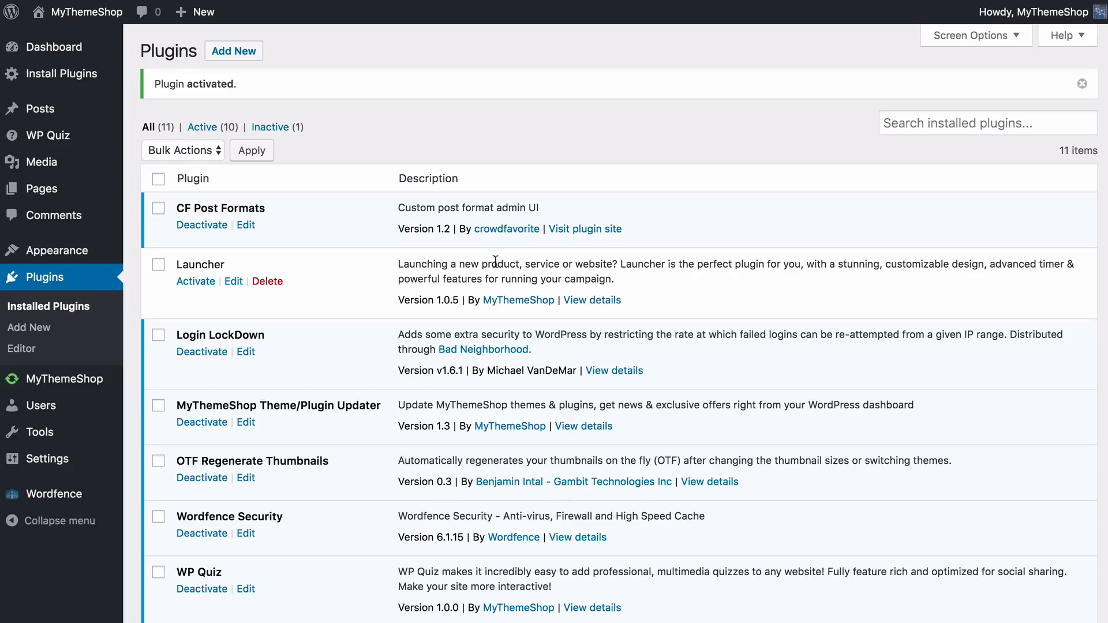
Step: Import the WP Quiz demo quizzes into the site
mouse_move(56, 143)
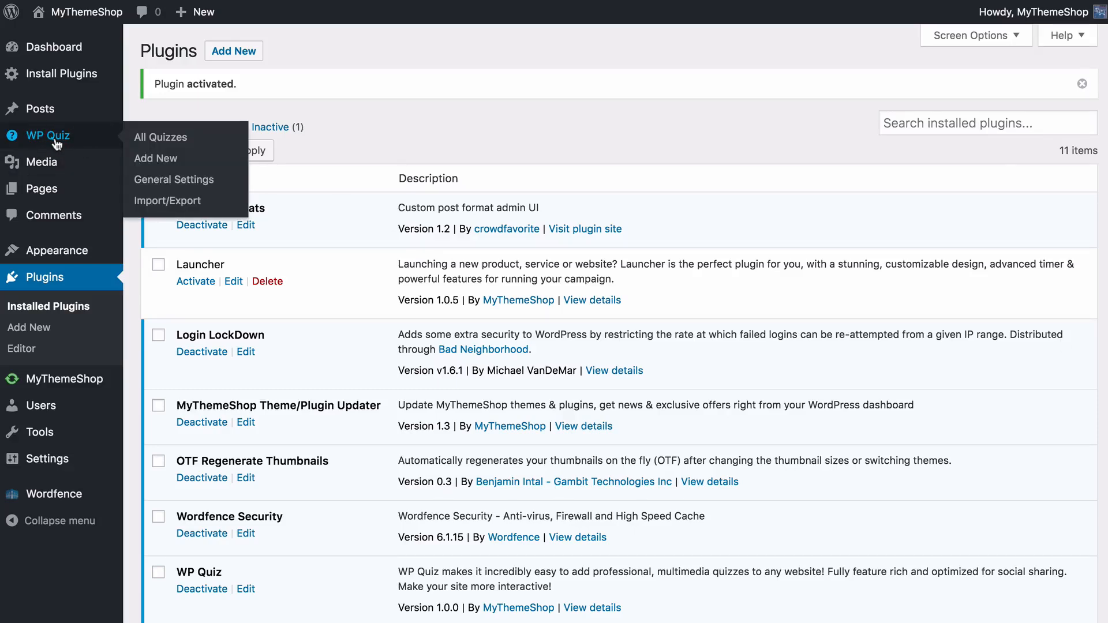
click(57, 142)
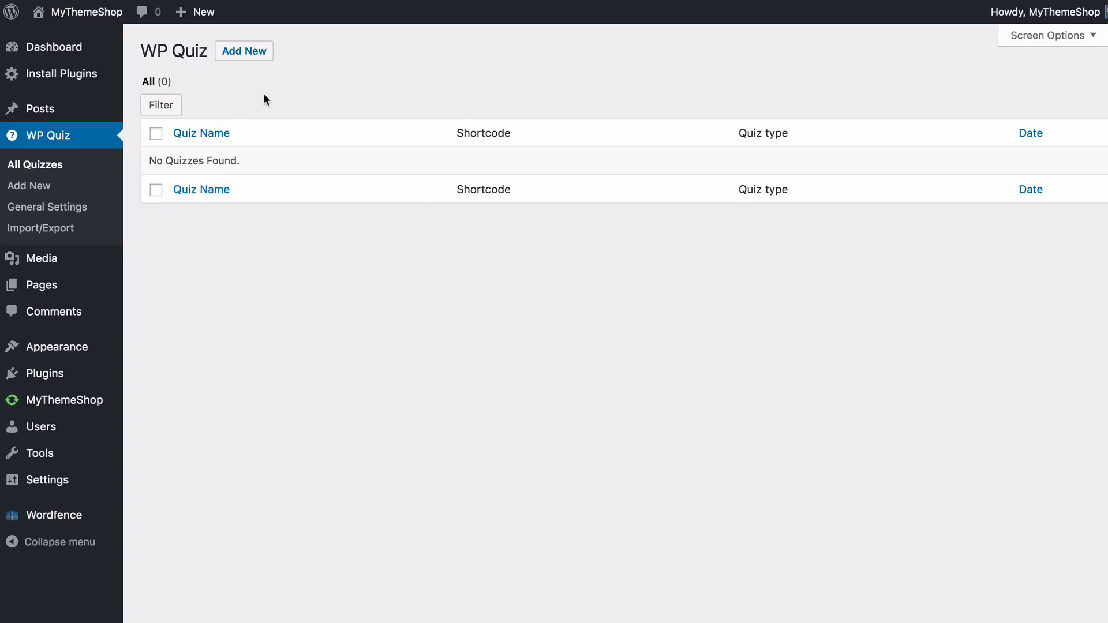
click(38, 229)
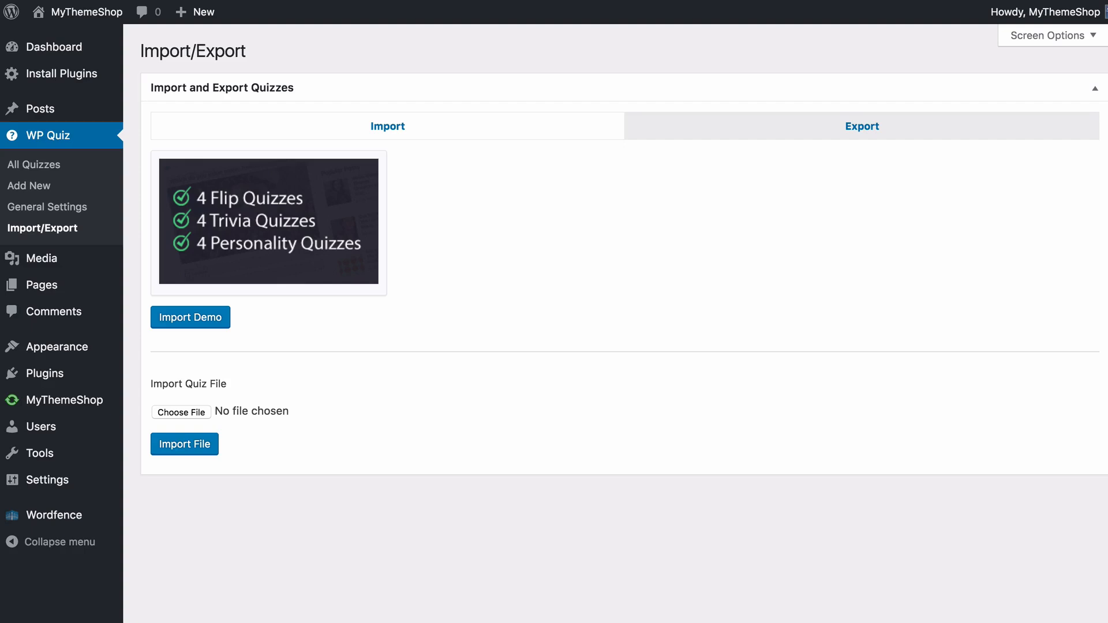
click(180, 317)
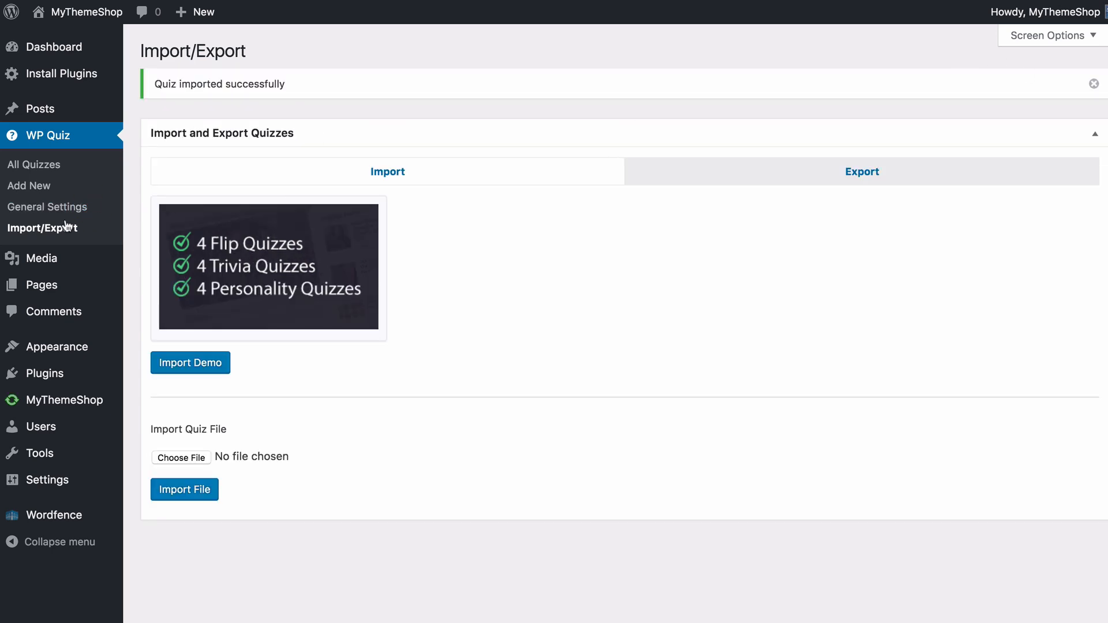
Step: Enable Restart Questions in the default quiz settings of WP Quiz's general settings
click(84, 212)
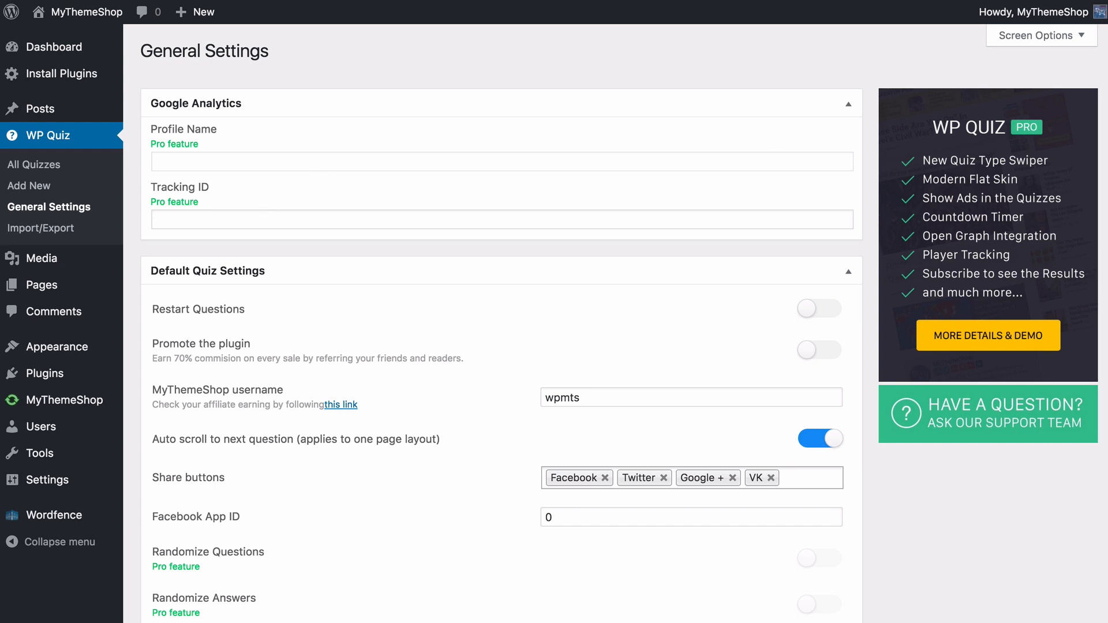
scroll(160, 29, down, 2)
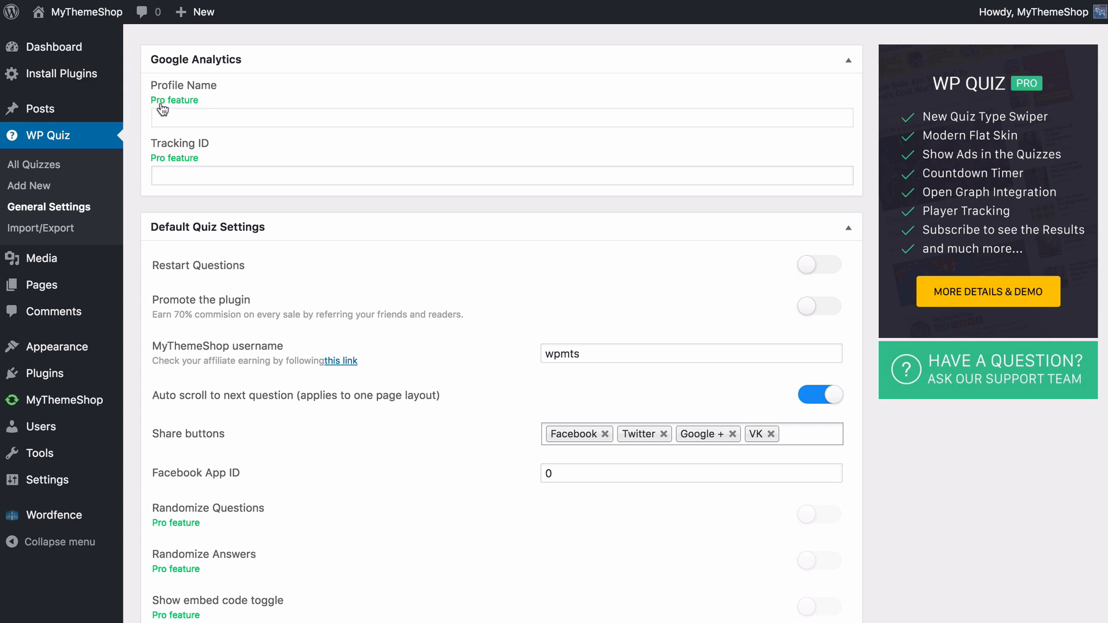
scroll(168, 103, down, 1)
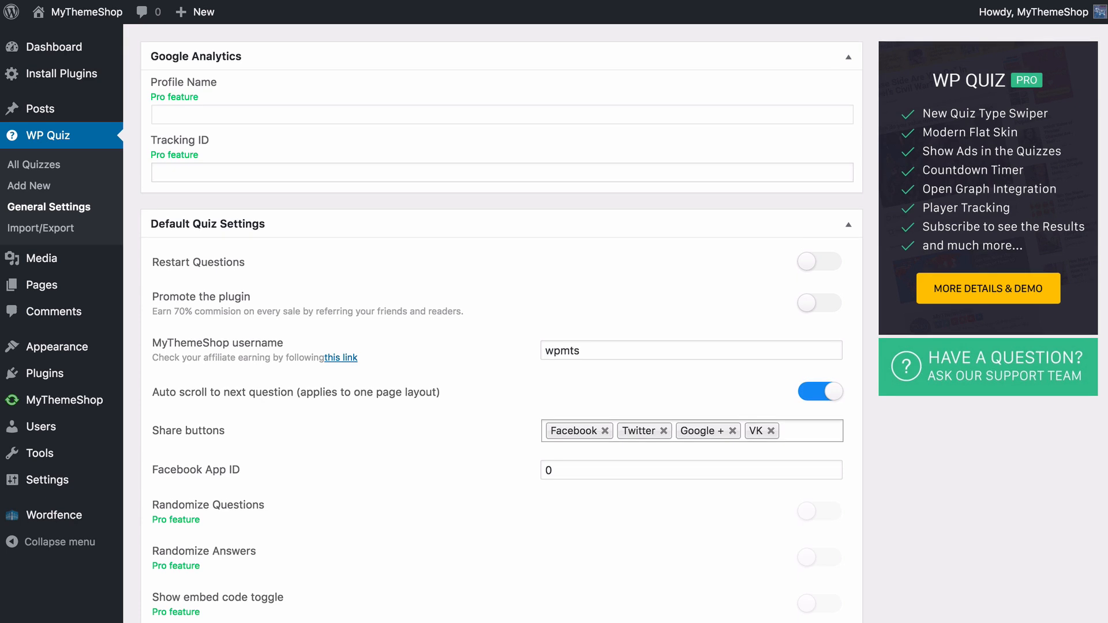
scroll(502, 323, down, 5)
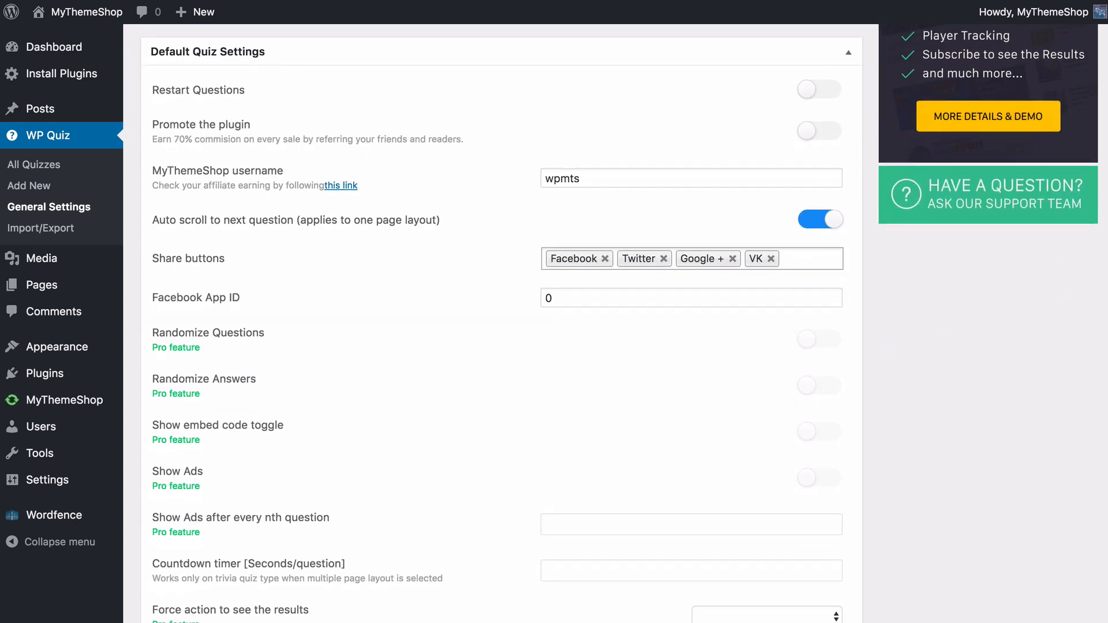
click(812, 96)
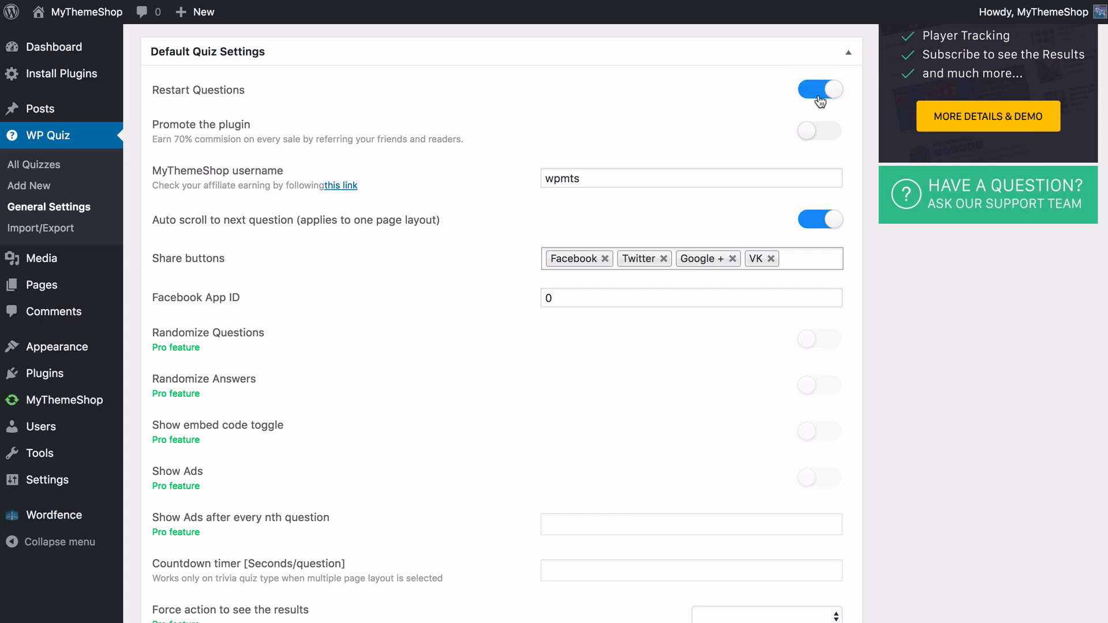
Step: Enable Promote the plugin and go through its affiliate earnings link and MyThemeShop username field
click(828, 133)
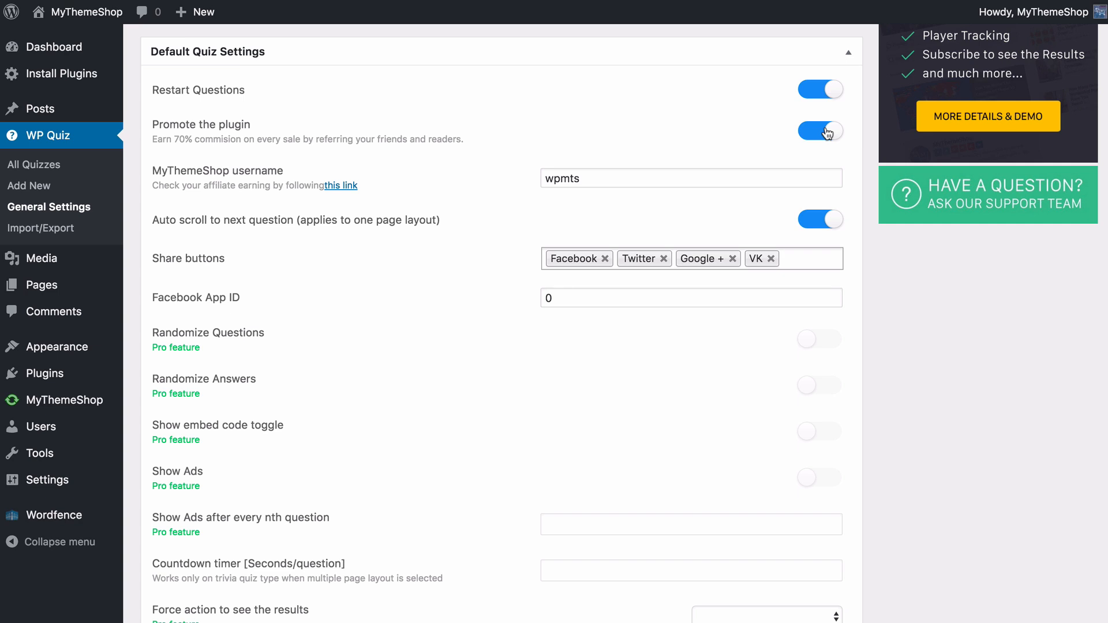
click(334, 186)
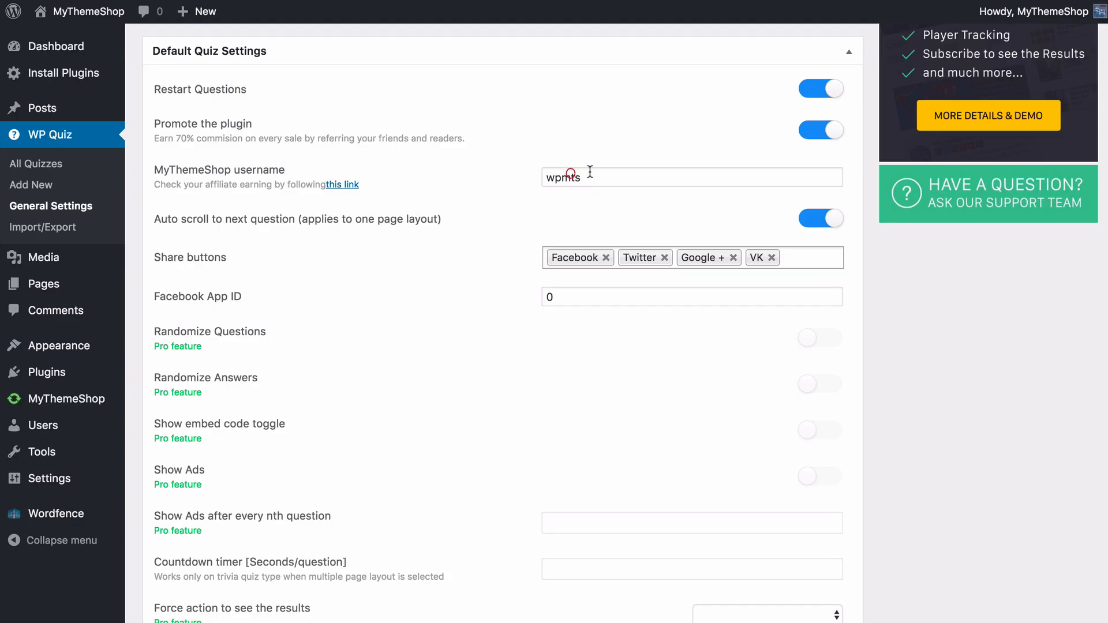
click(600, 172)
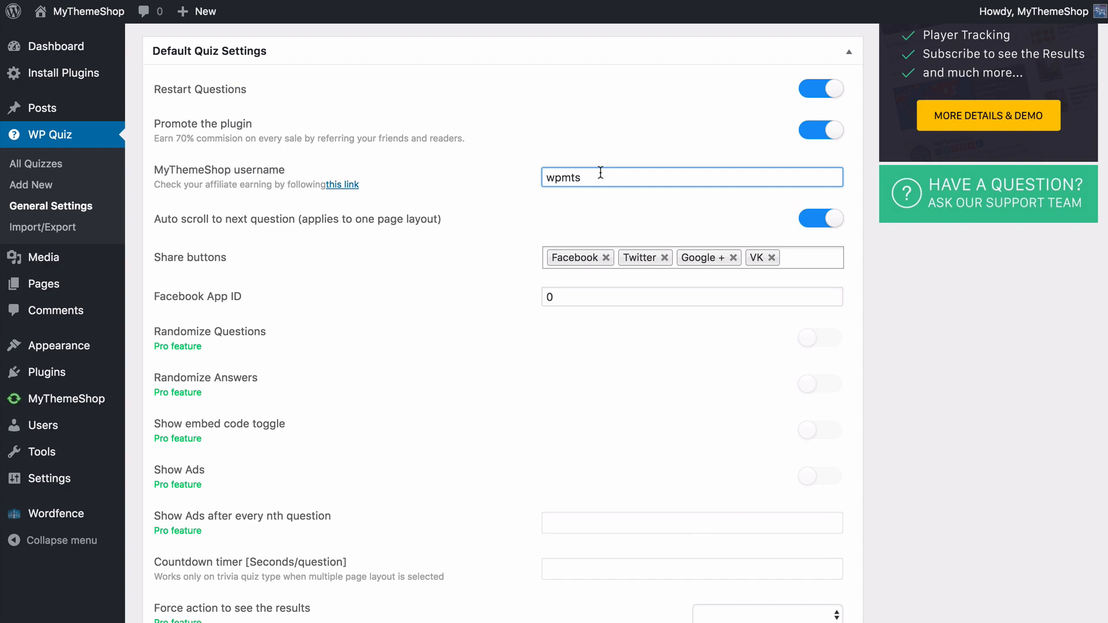
Step: Turn auto scroll to the next question off and back on
scroll(693, 173, down, 3)
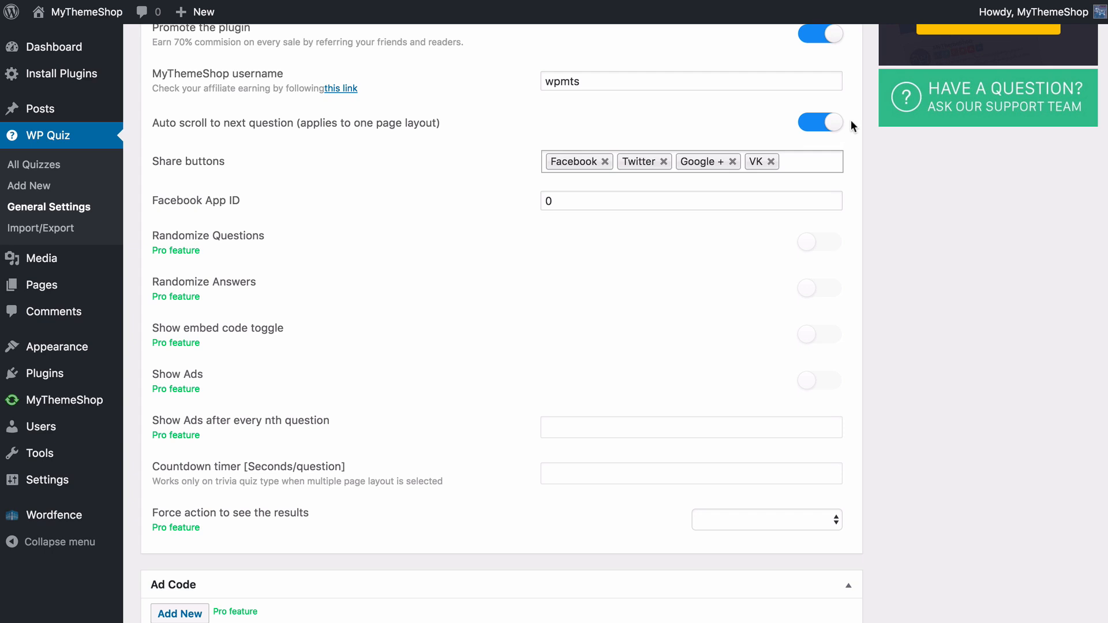
click(818, 126)
click(822, 122)
Step: Remove the VK and Google + share buttons and add both back to the list
scroll(595, 127, down, 1)
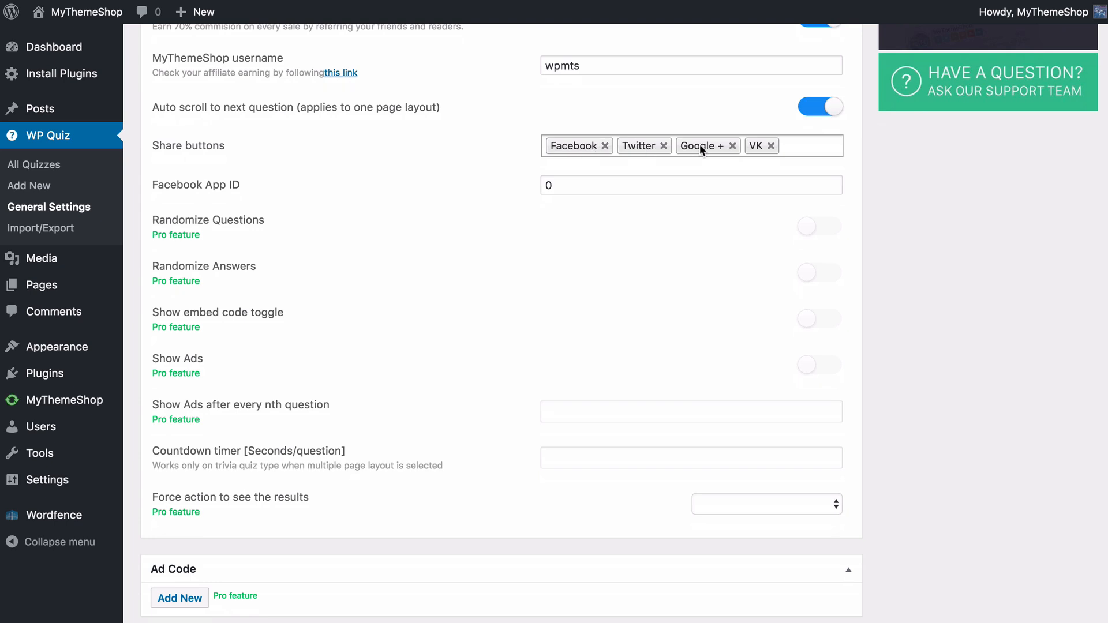
click(771, 146)
click(762, 146)
click(796, 147)
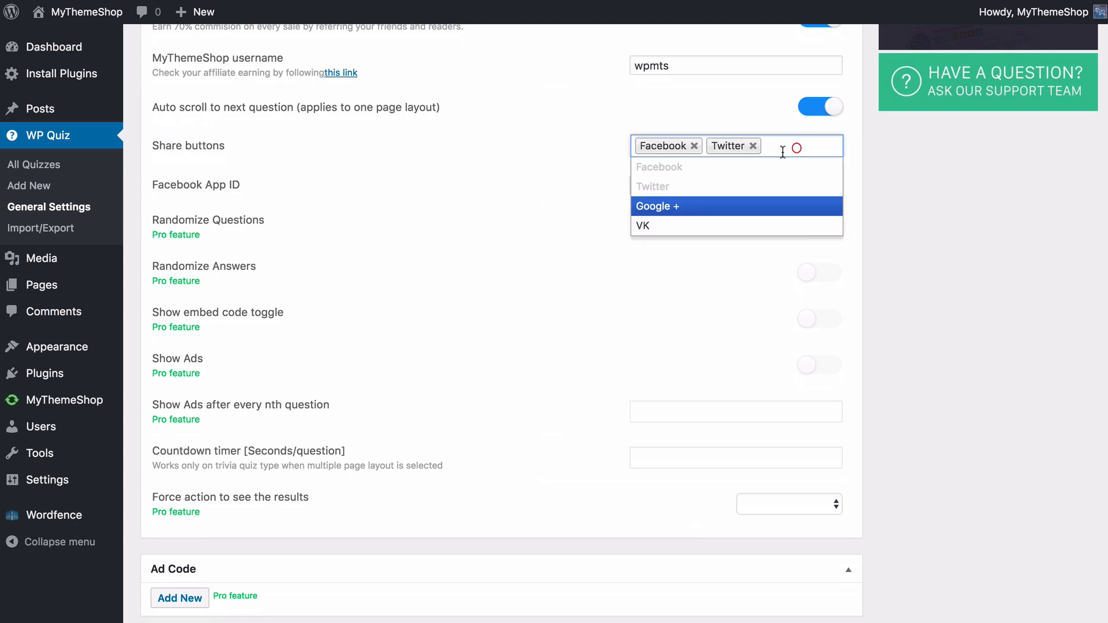
click(691, 207)
click(783, 148)
click(654, 227)
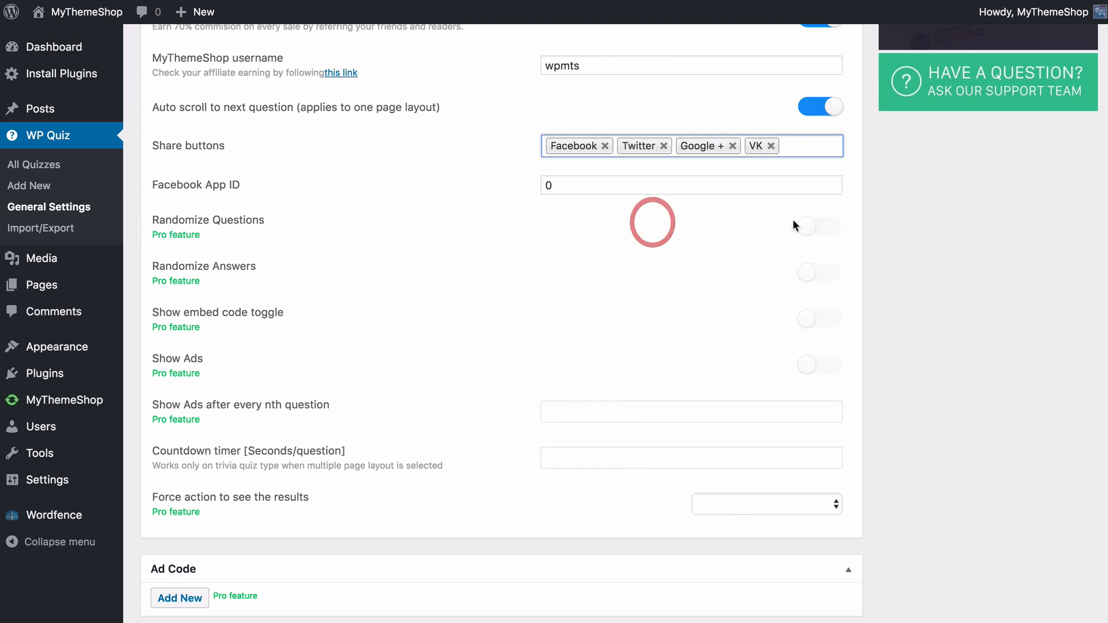
Step: Go through Facebook's app registration guide and start a new Facebook app using the basic setup
click(692, 191)
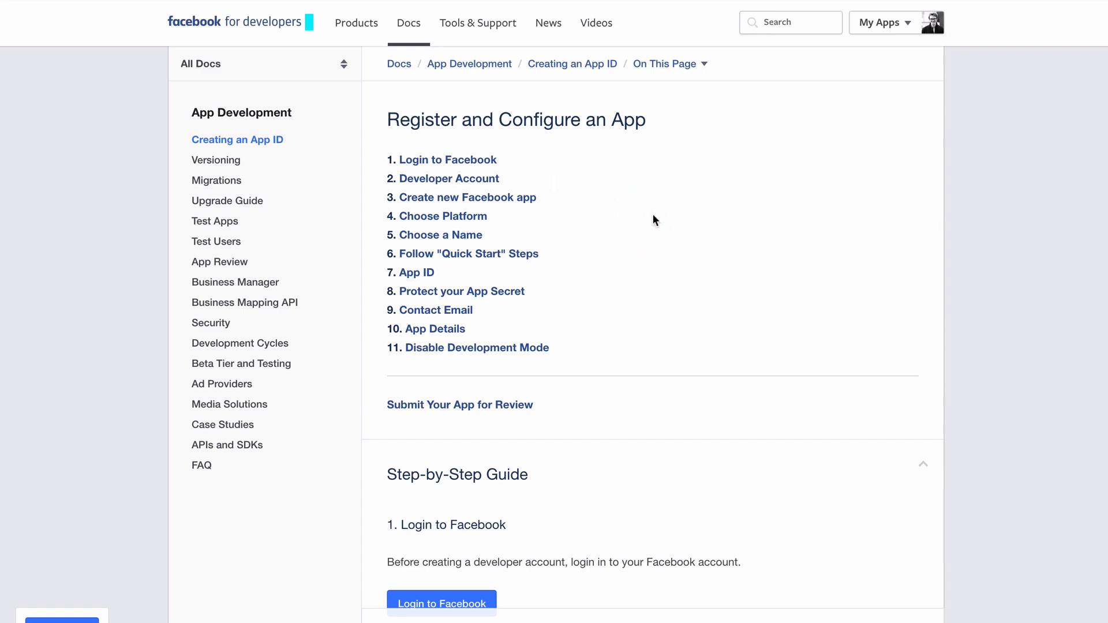
scroll(625, 215, down, 7)
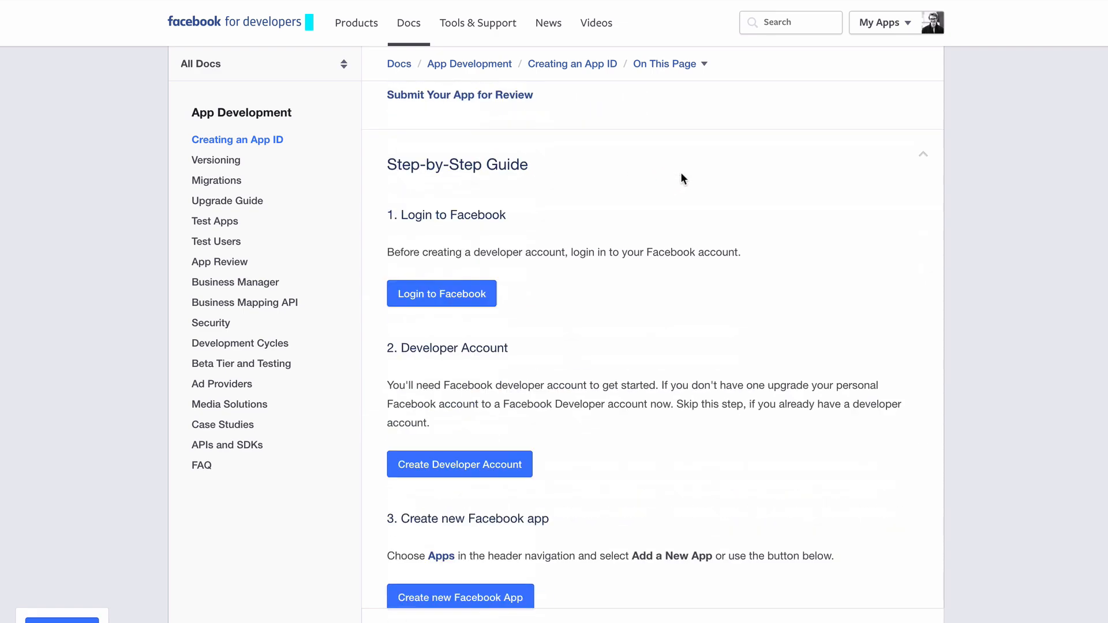
scroll(562, 171, down, 2)
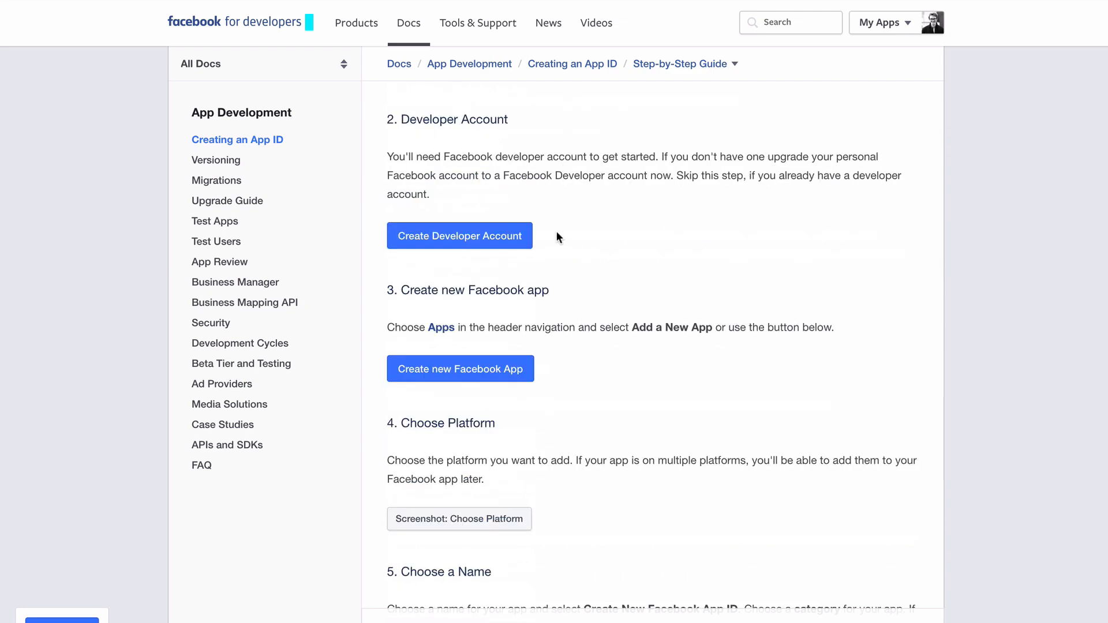
scroll(563, 238, up, 1)
scroll(544, 168, down, 3)
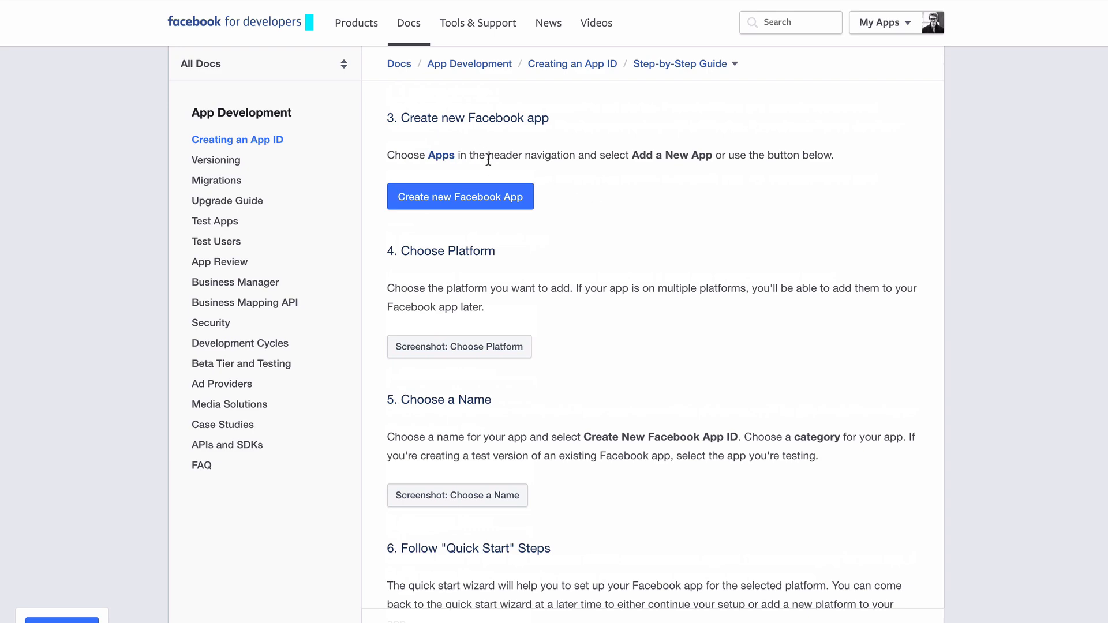
click(497, 203)
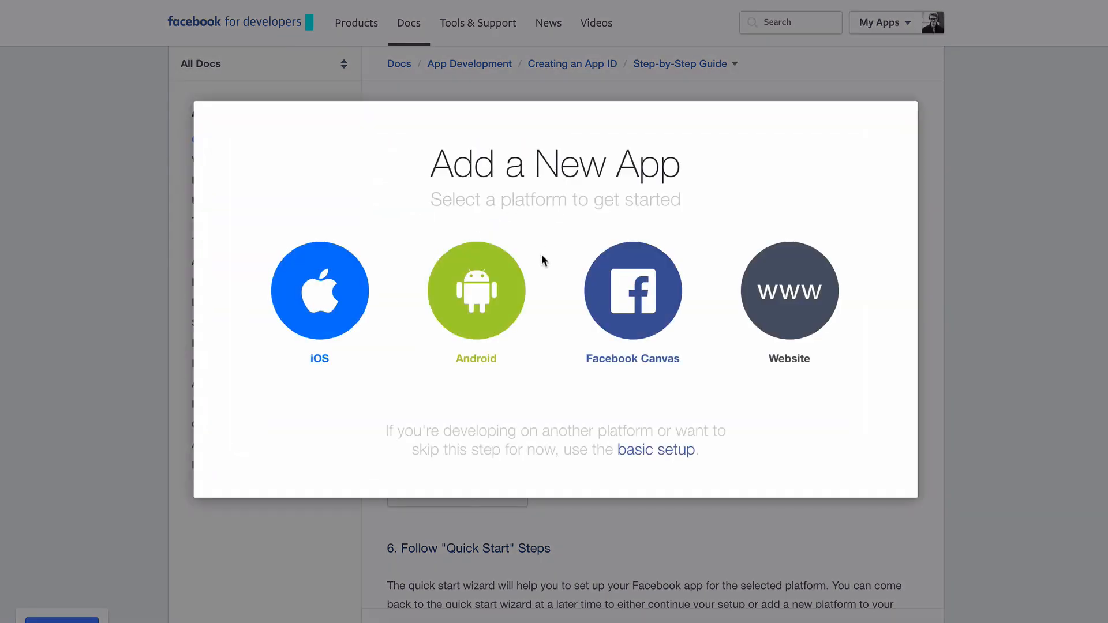
click(648, 448)
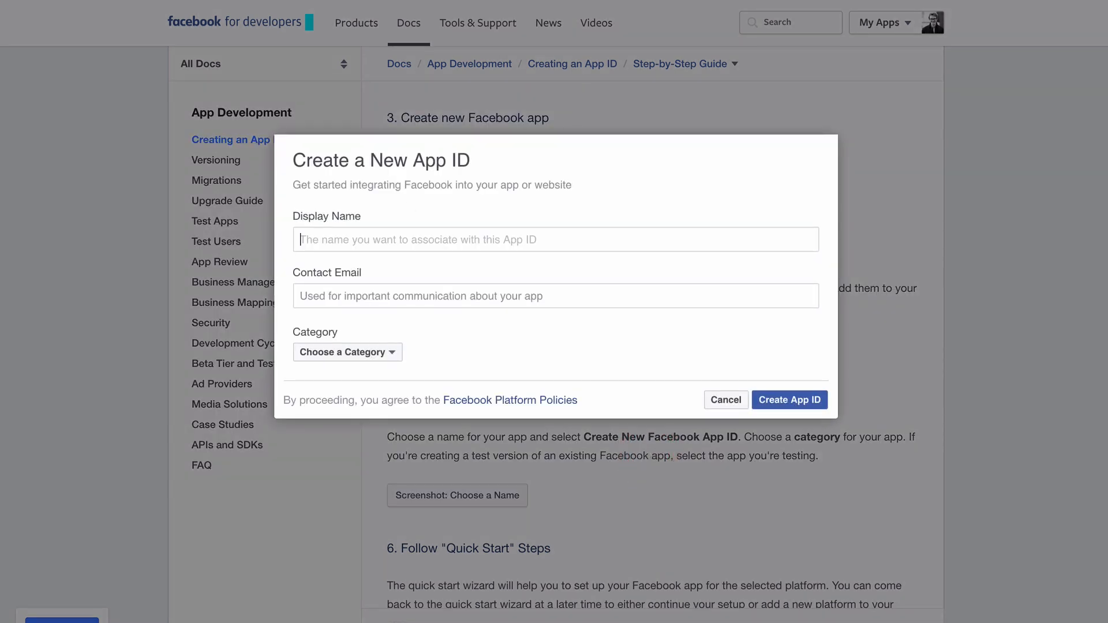
Step: Enter WP Quiz as the new app's display name and fill in the contact email
text(WP Quiz)
key(Tab)
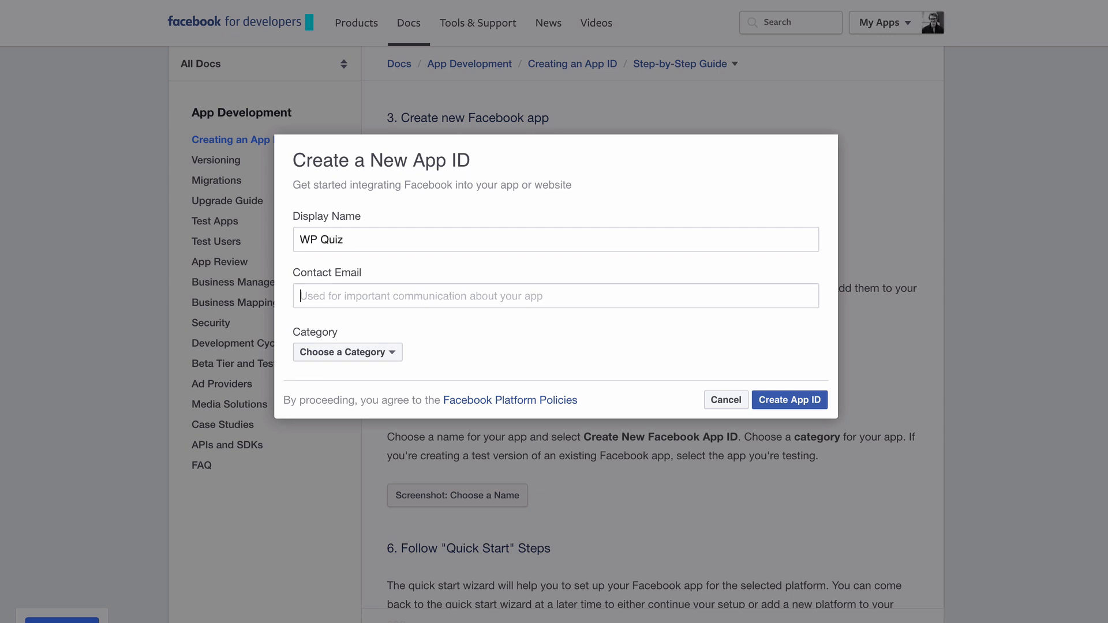
text(dan)
key(Down)
key(Return)
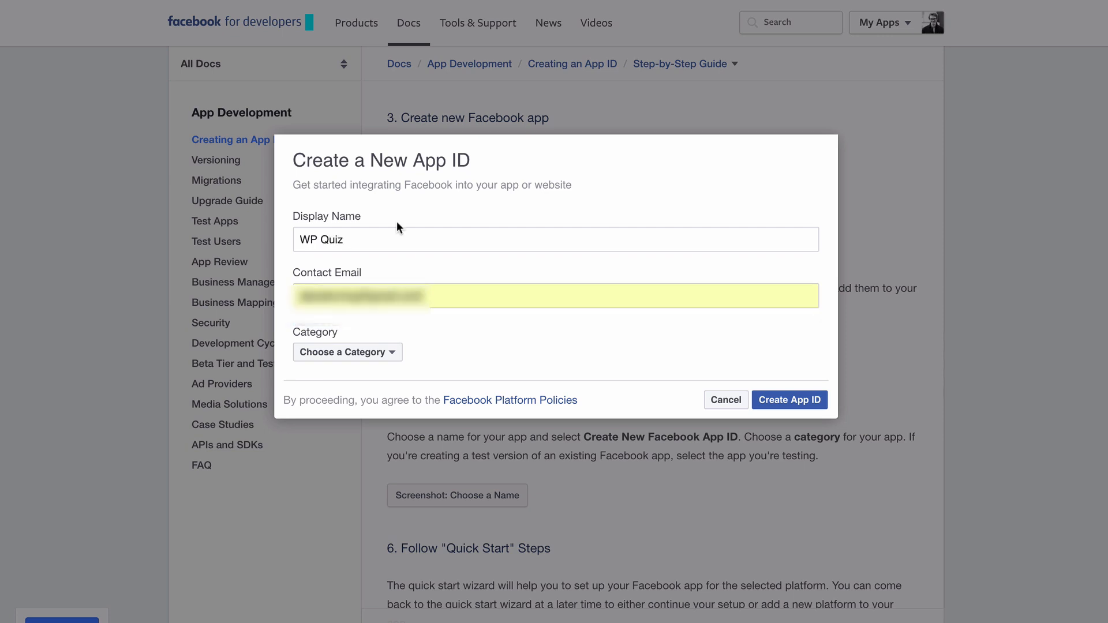
Step: Set the app's category to Games and sub-category to Puzzle, and create the App ID
click(347, 353)
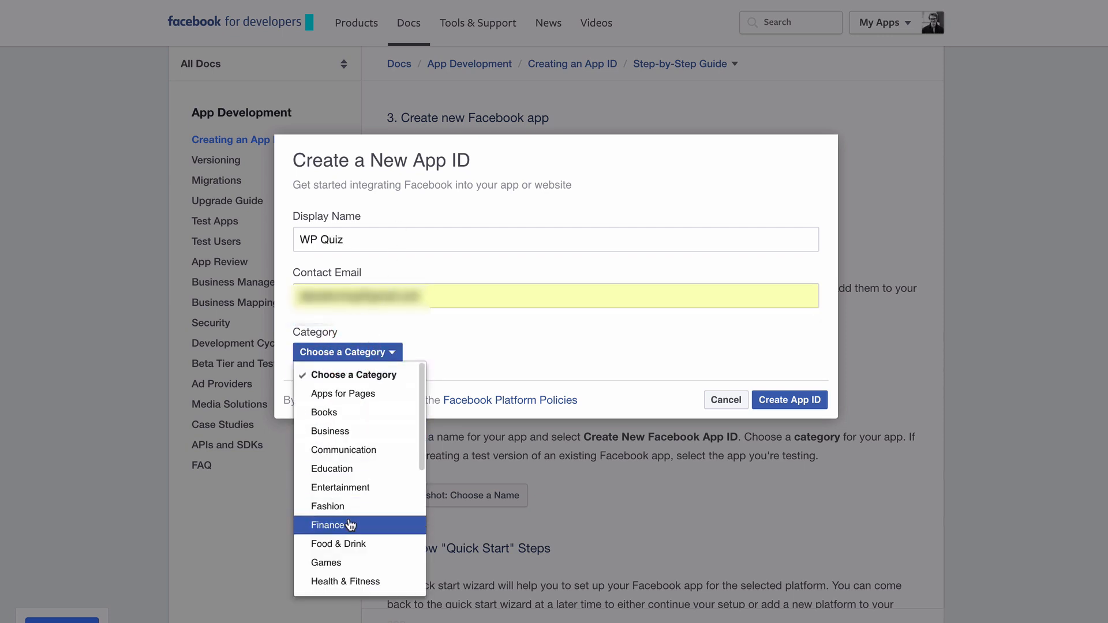
click(353, 561)
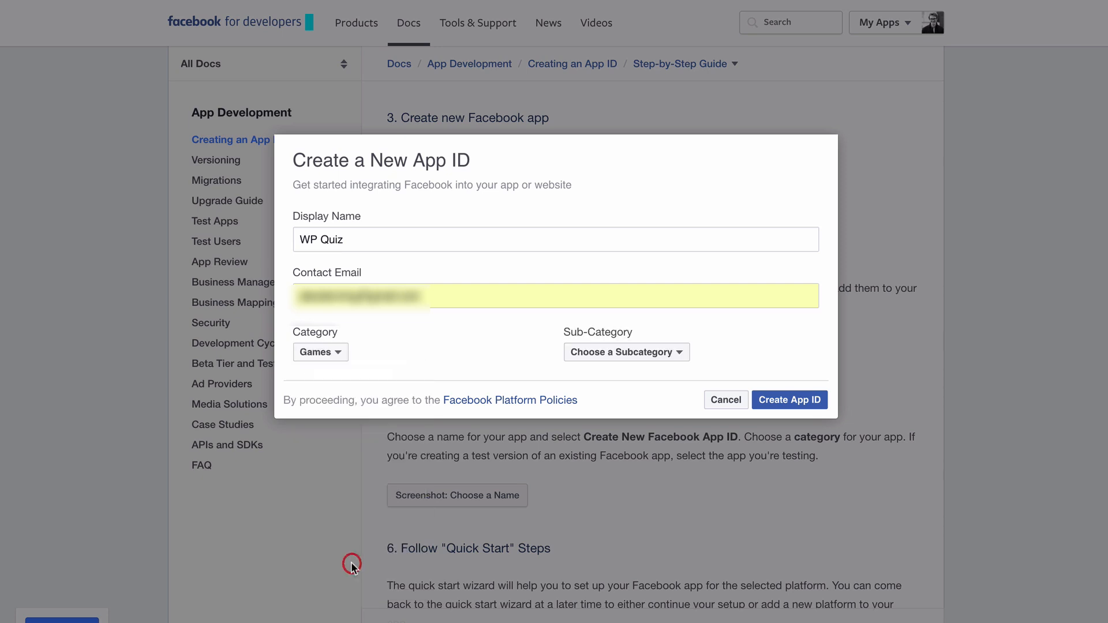
click(606, 355)
scroll(634, 496, down, 1)
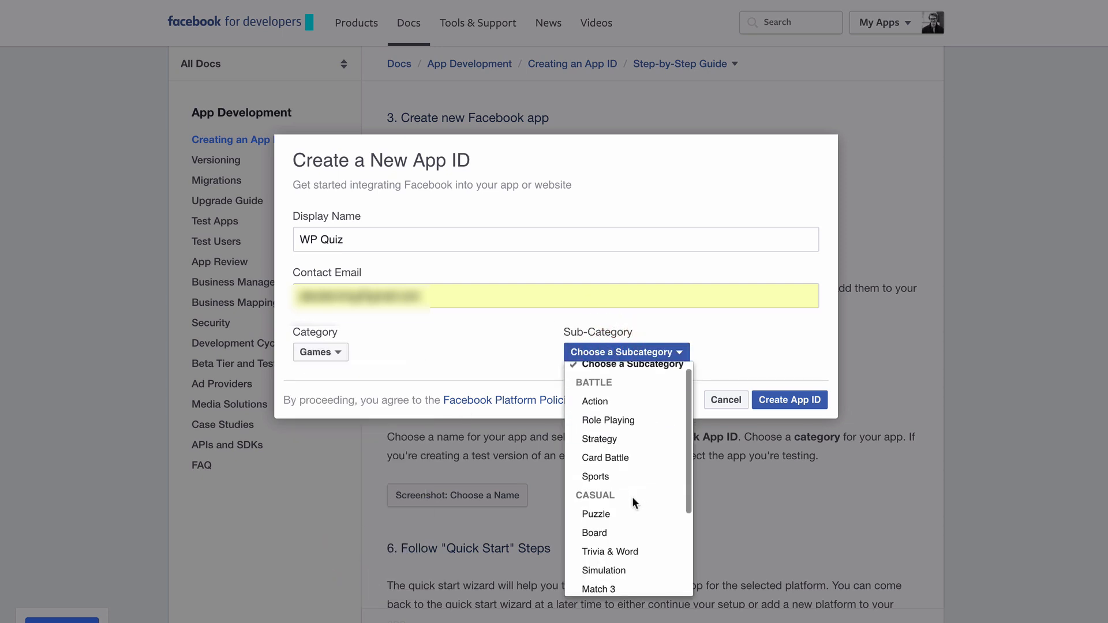
click(616, 511)
click(810, 401)
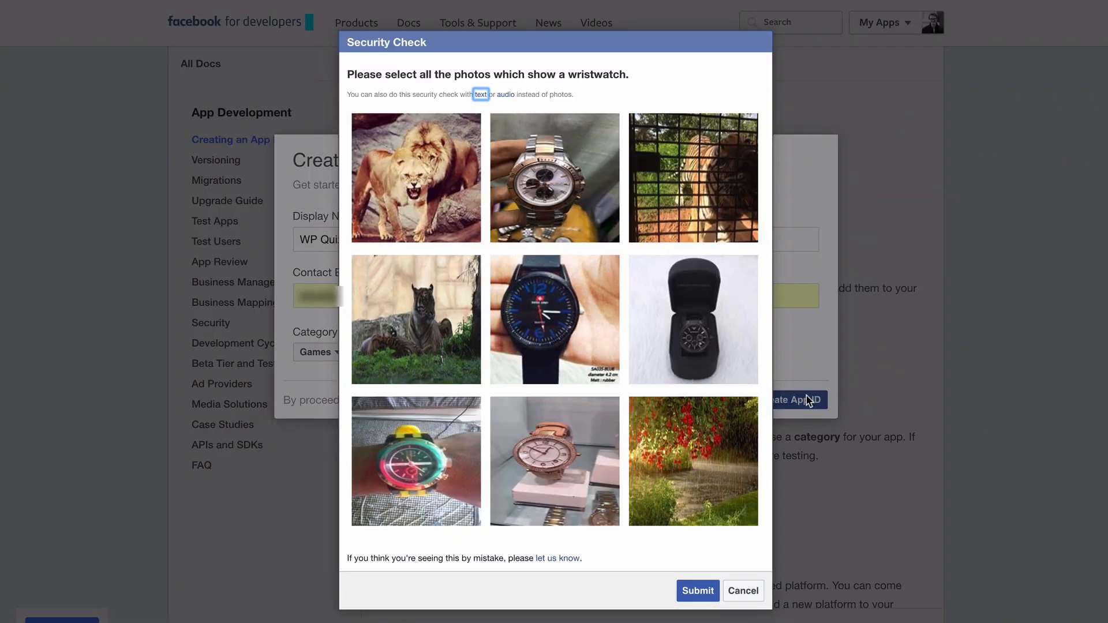
Step: Complete the security check by selecting all the photos that show a wristwatch and submitting them
click(670, 136)
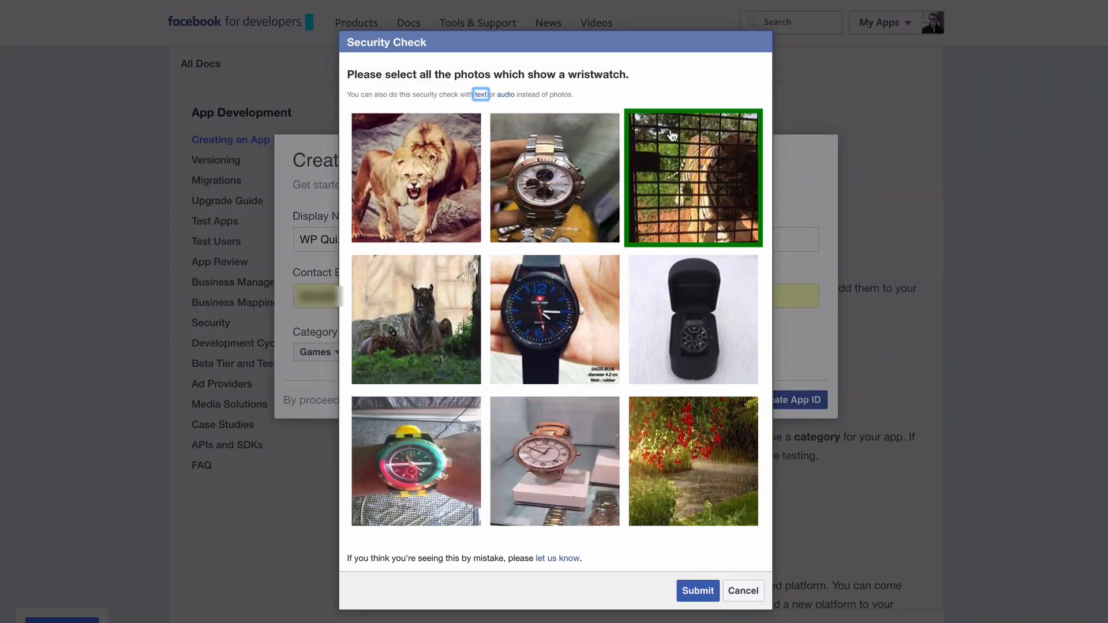
click(722, 200)
click(586, 173)
click(572, 273)
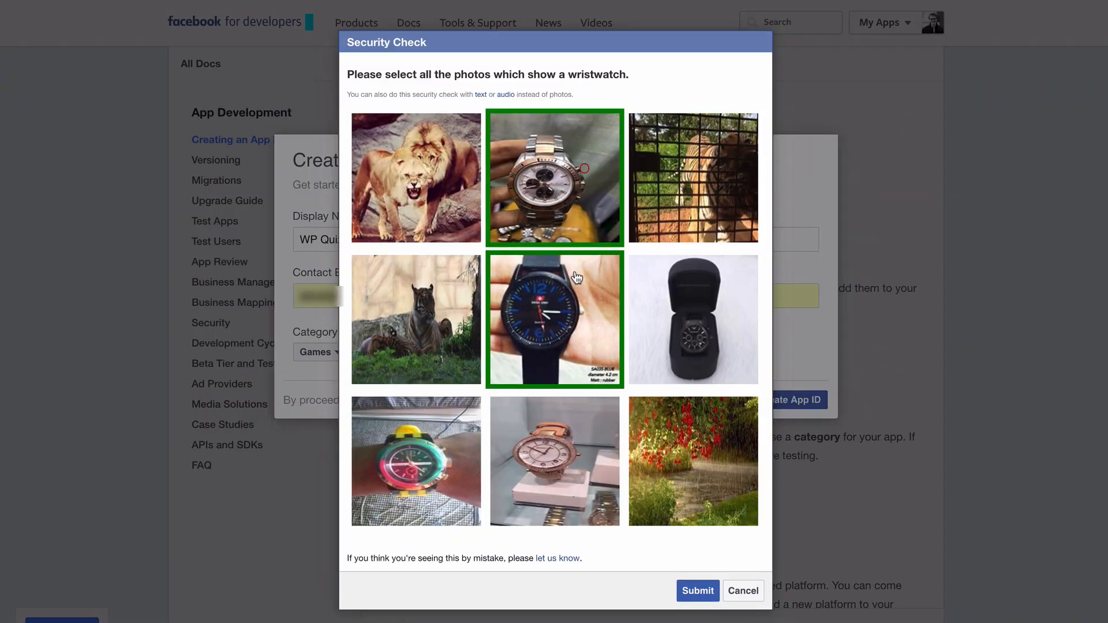
click(690, 297)
click(529, 426)
click(459, 433)
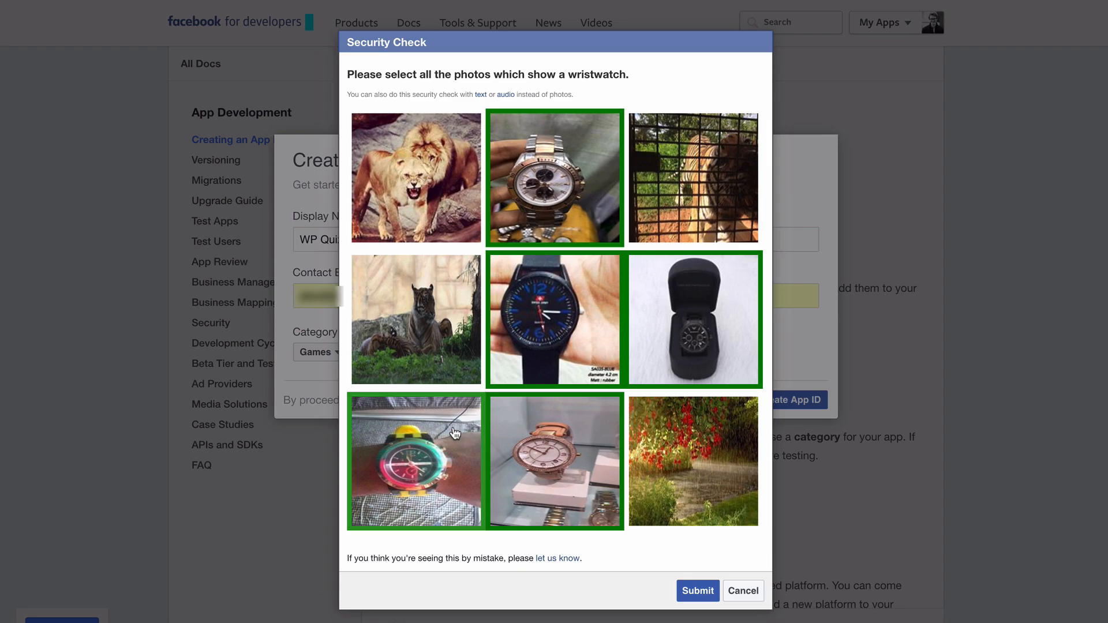
click(710, 589)
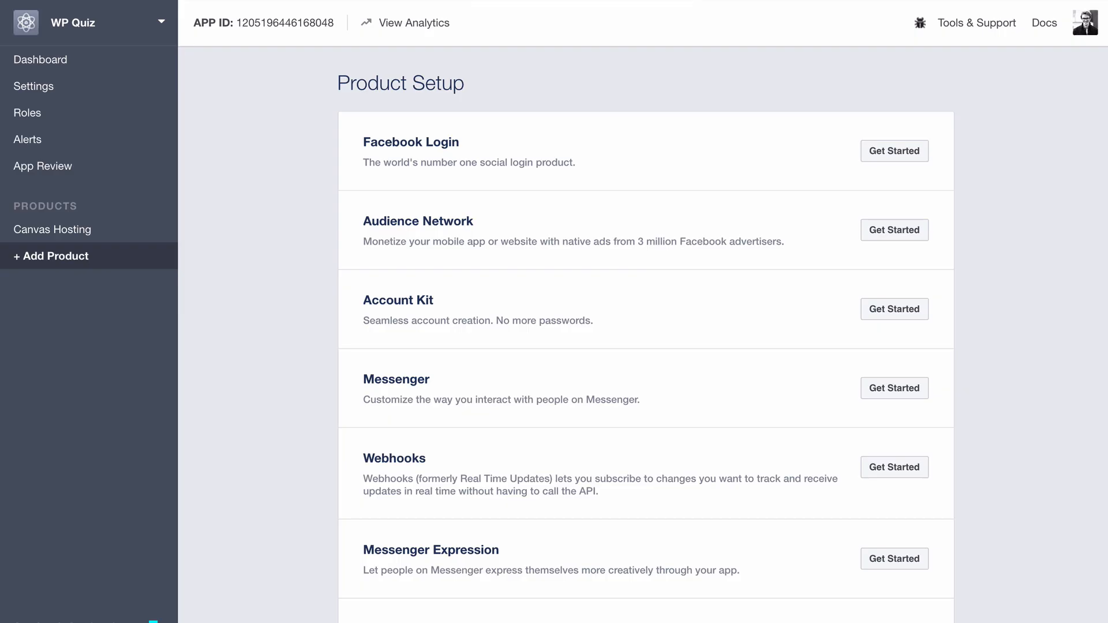
Step: Copy the new app's App ID and paste it over the Facebook App ID value in WP Quiz's general settings
drag(335, 24, 235, 24)
key(super+c)
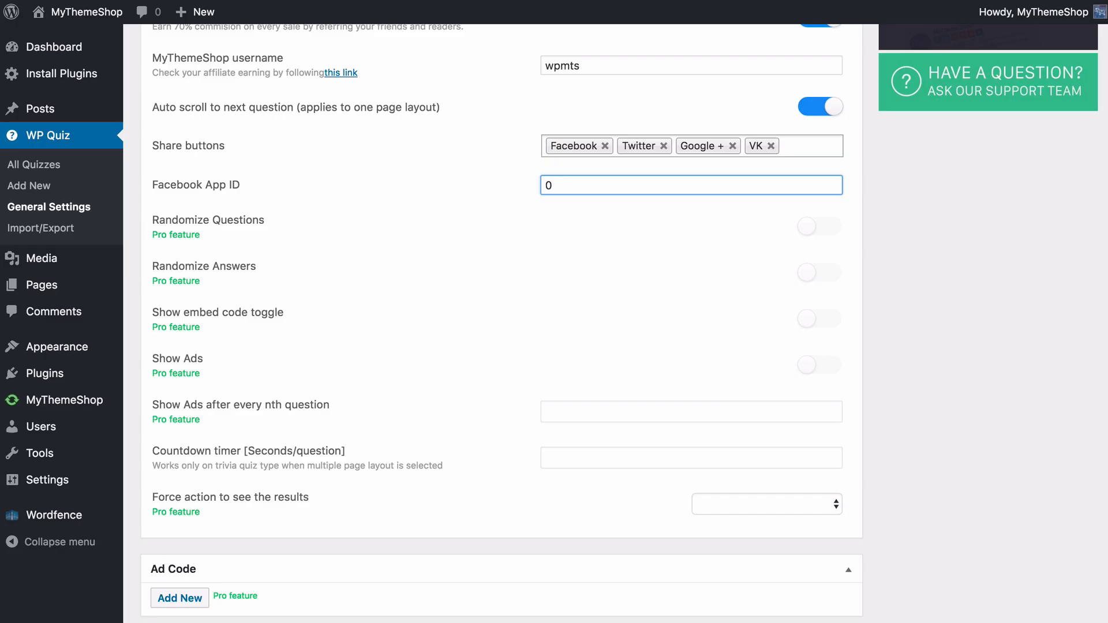
click(561, 187)
key(super+a)
key(super+v)
click(568, 236)
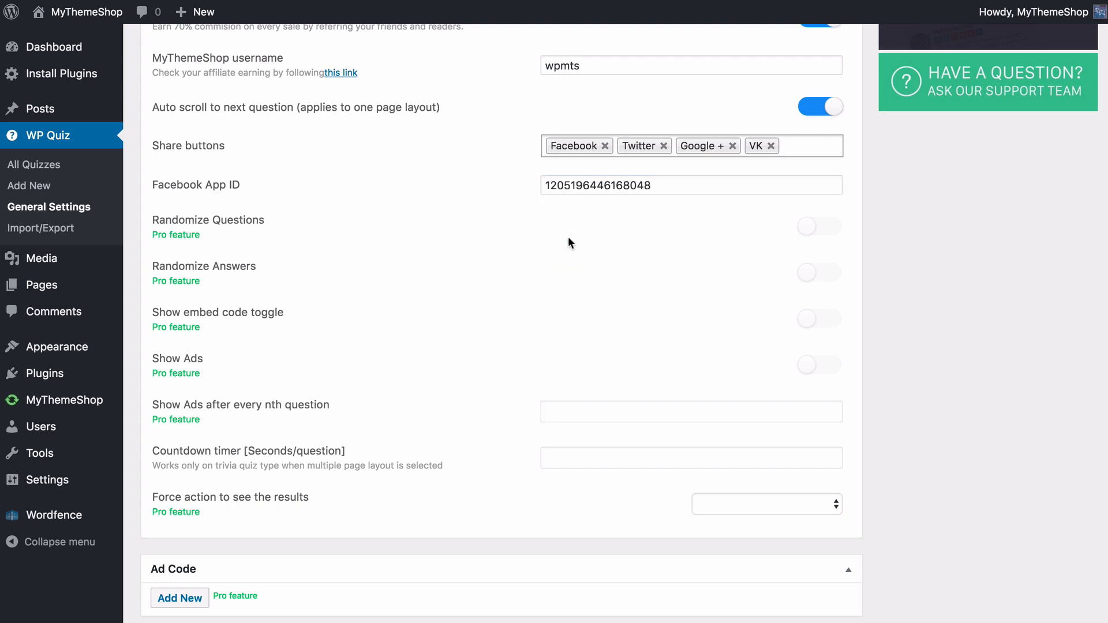
click(687, 184)
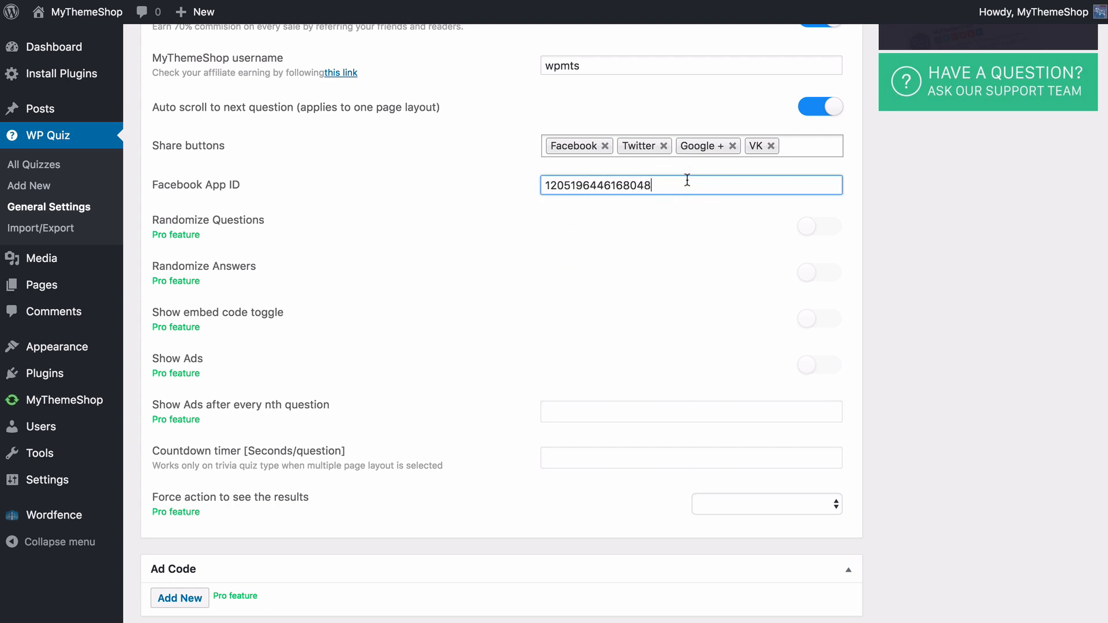
click(685, 210)
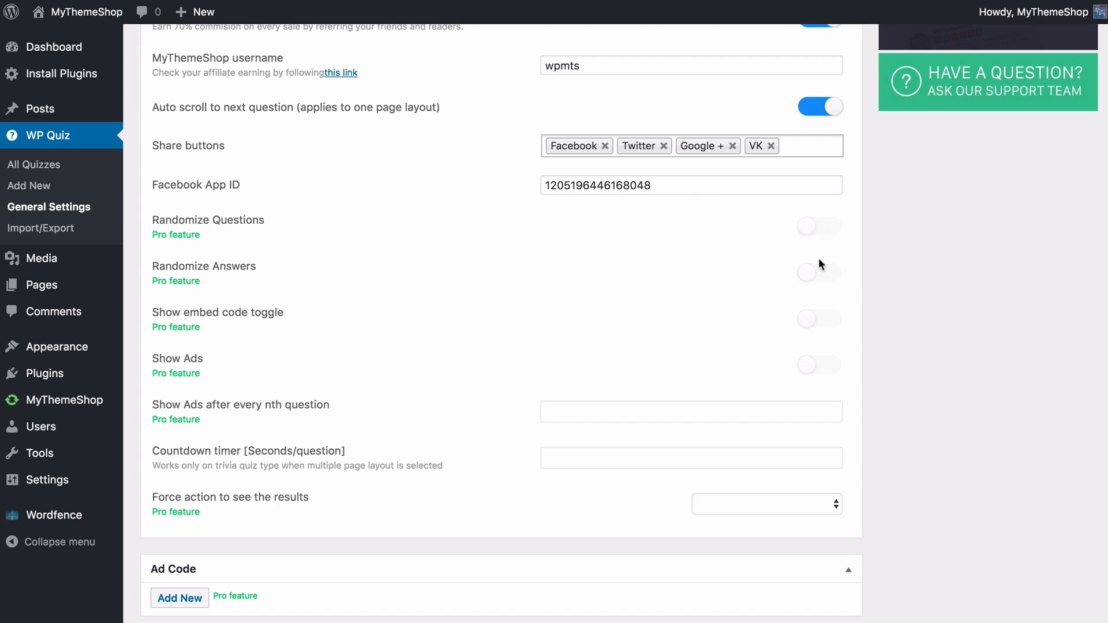
Step: Examine the Pro feature settings from Randomize Questions to Force action to see the results, including the available forced actions
scroll(818, 264, down, 1)
scroll(817, 265, down, 1)
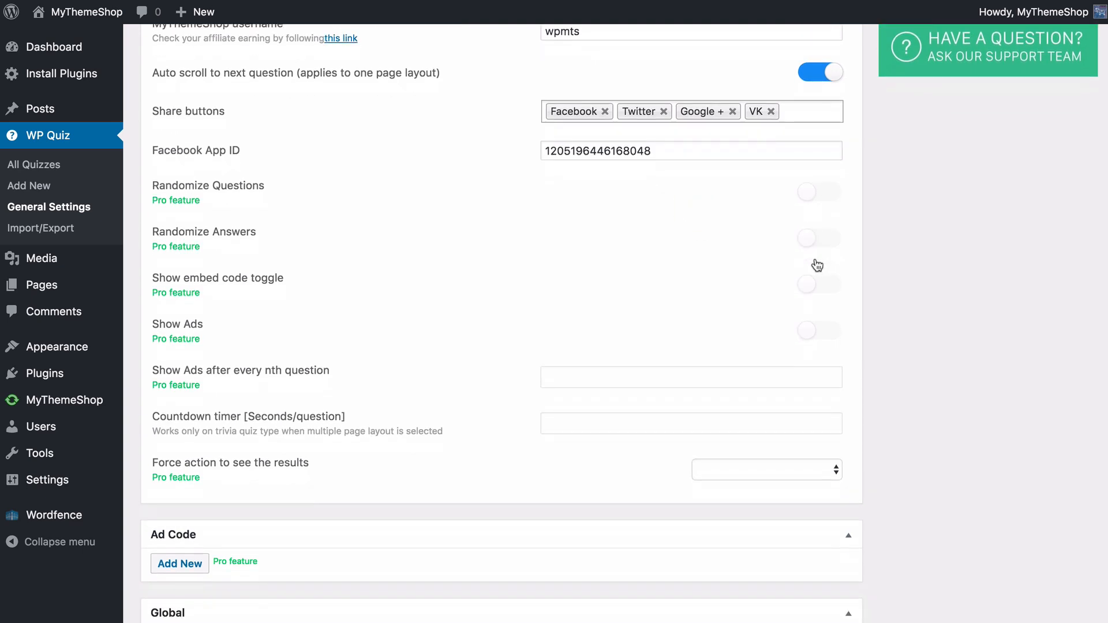
scroll(817, 265, down, 1)
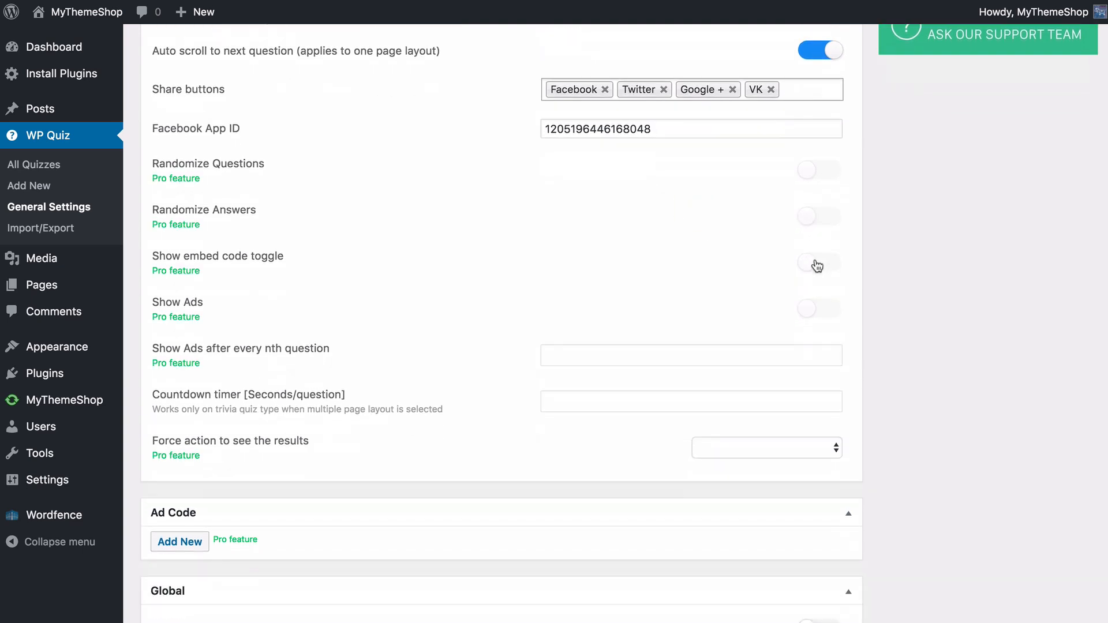
scroll(817, 266, down, 2)
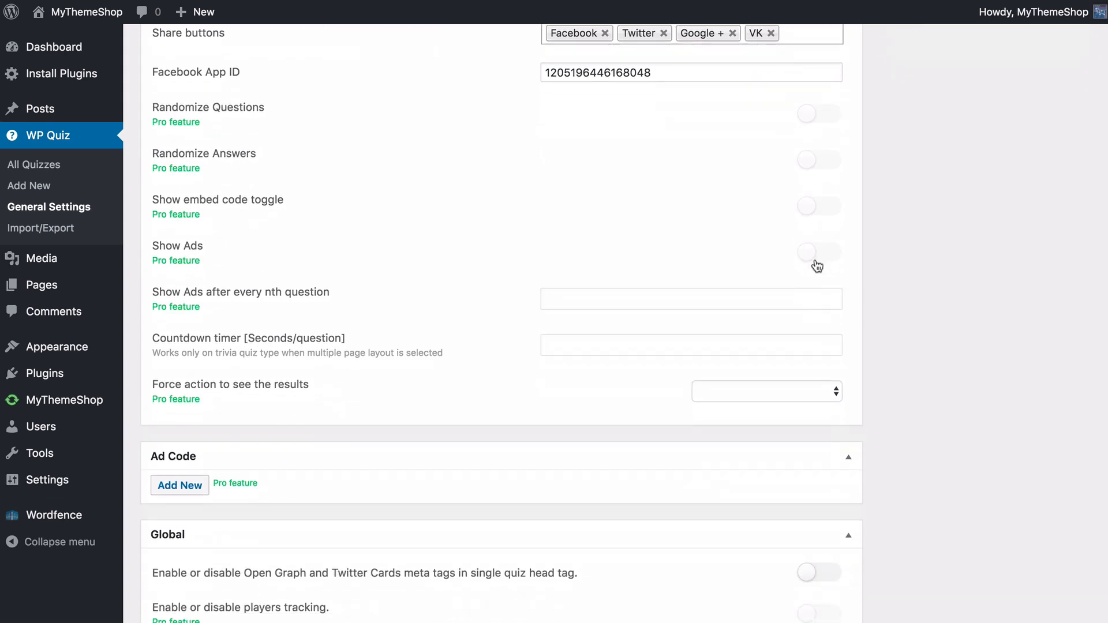
scroll(817, 266, down, 3)
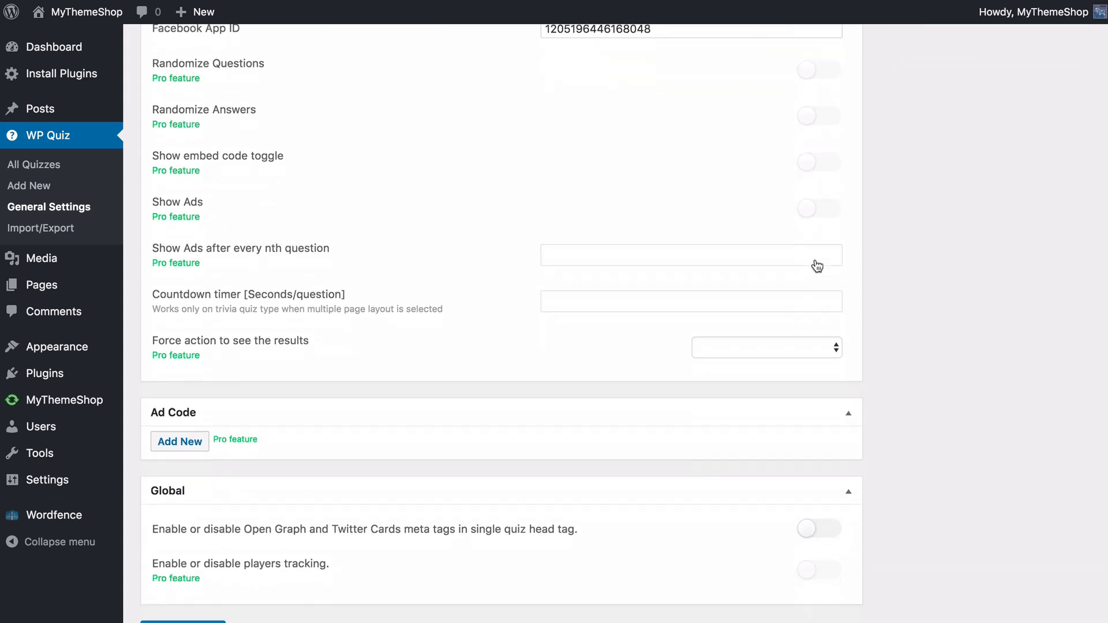
scroll(817, 265, down, 1)
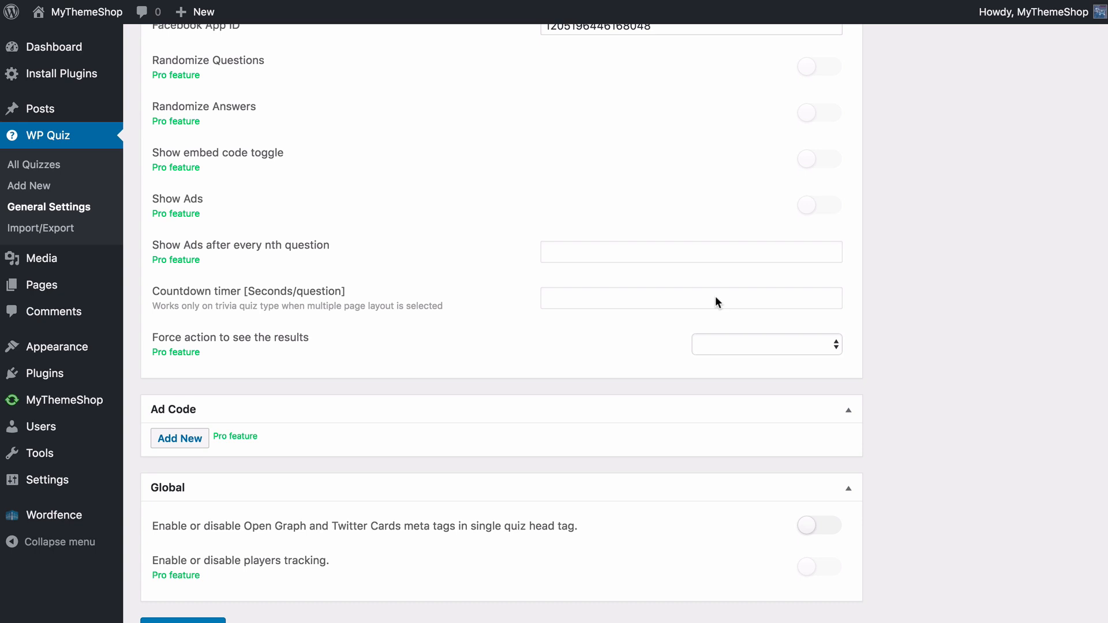
scroll(717, 301, down, 3)
click(785, 284)
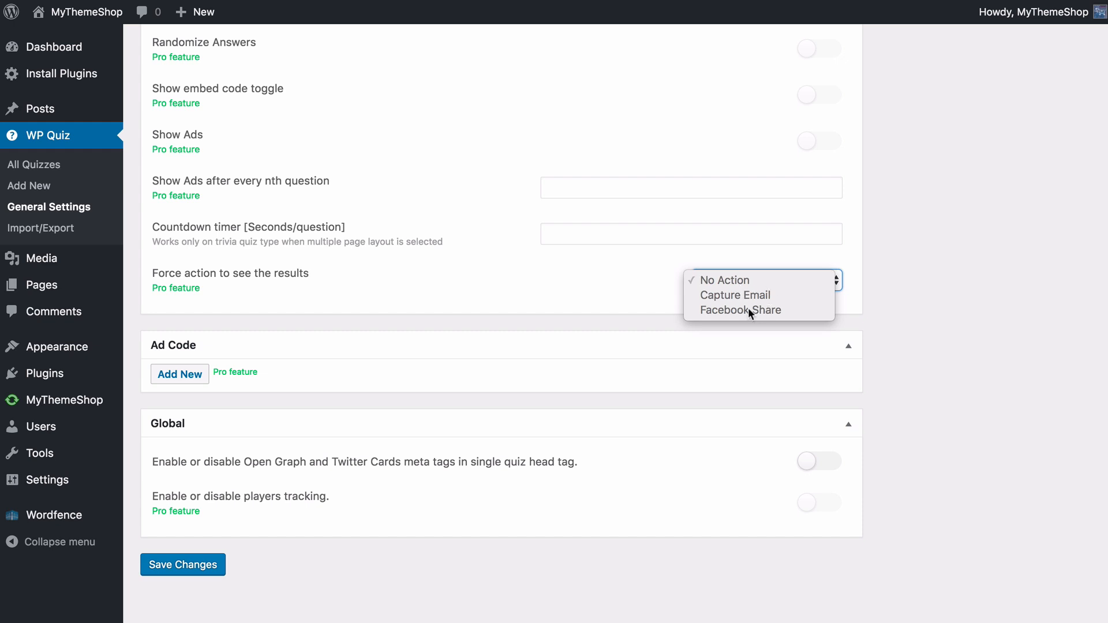
click(522, 255)
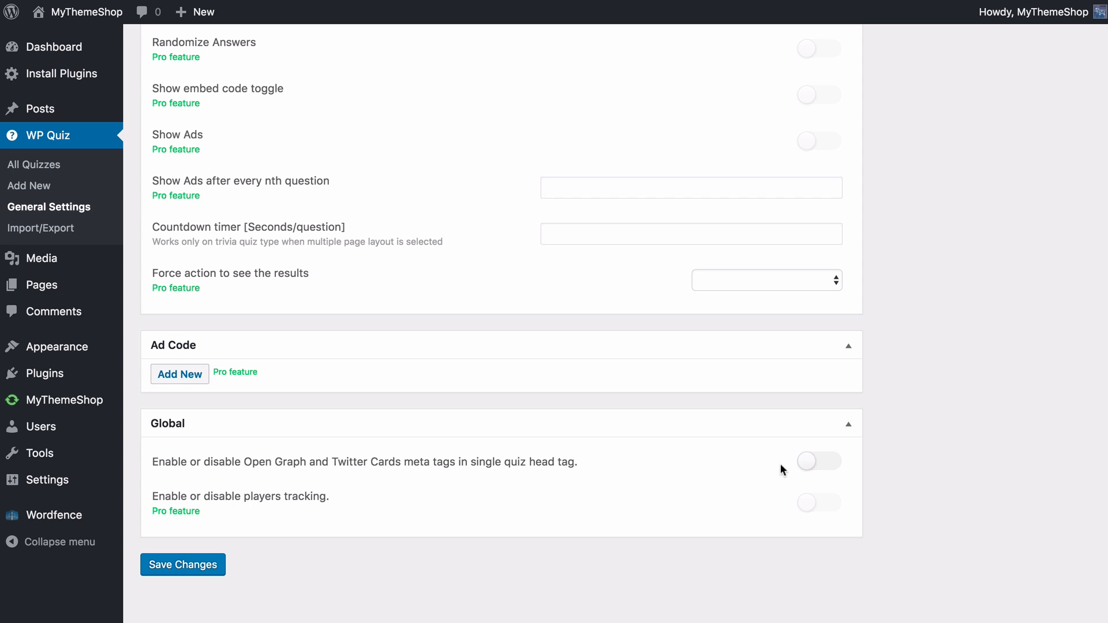
Step: Enable Open Graph and Twitter Cards meta tags in the Global settings and save the changes
click(807, 461)
click(195, 566)
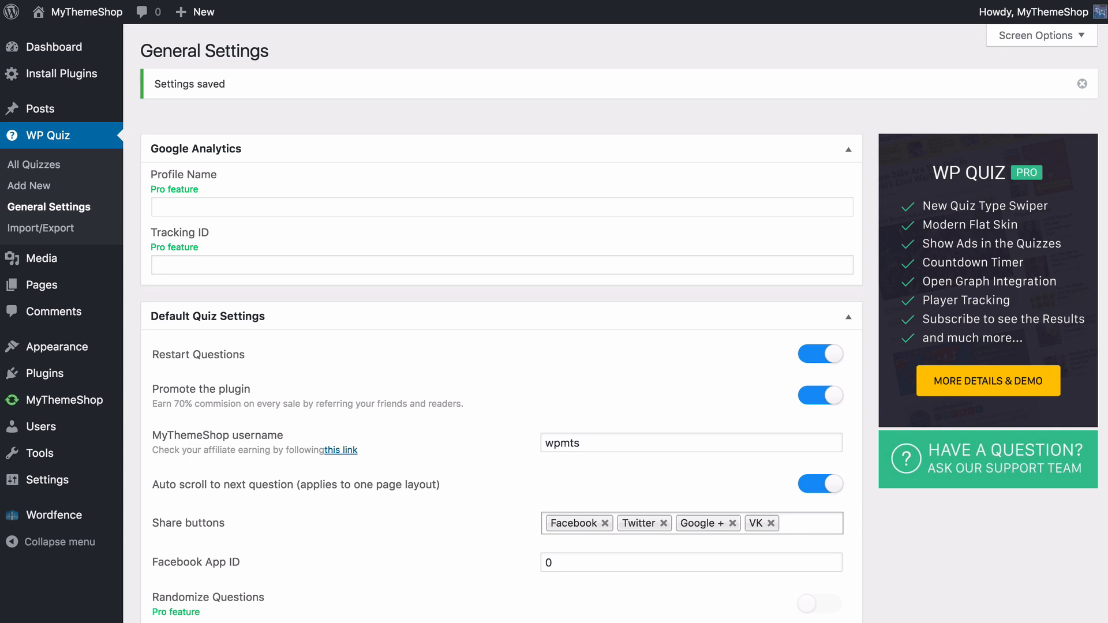
Step: Open the list of all quizzes, then start a new WP Quiz and look over its form
click(89, 143)
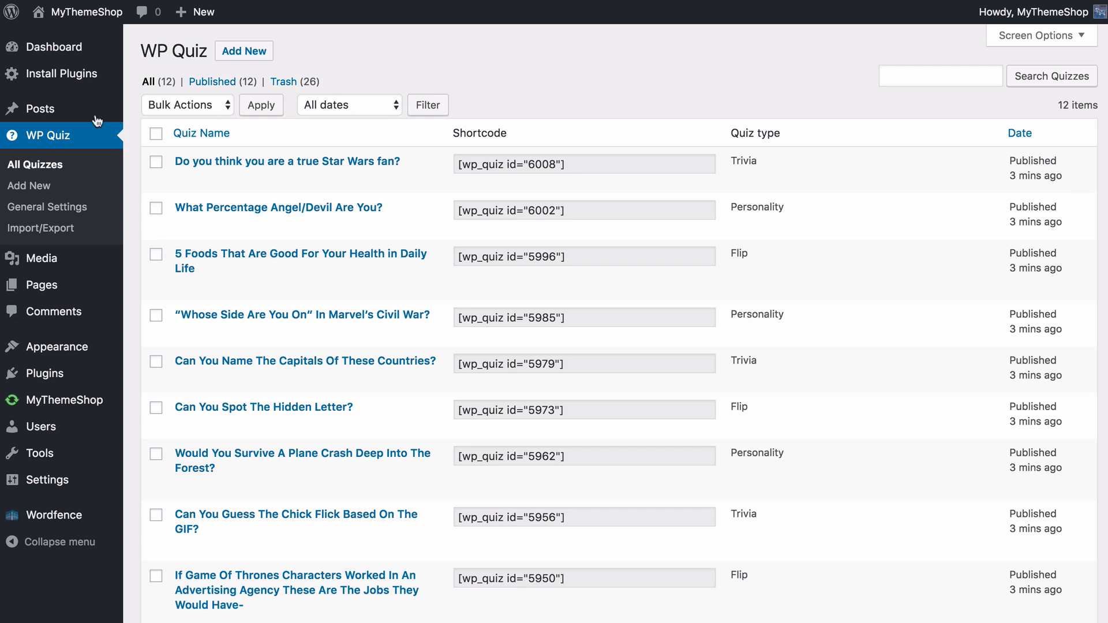
click(32, 187)
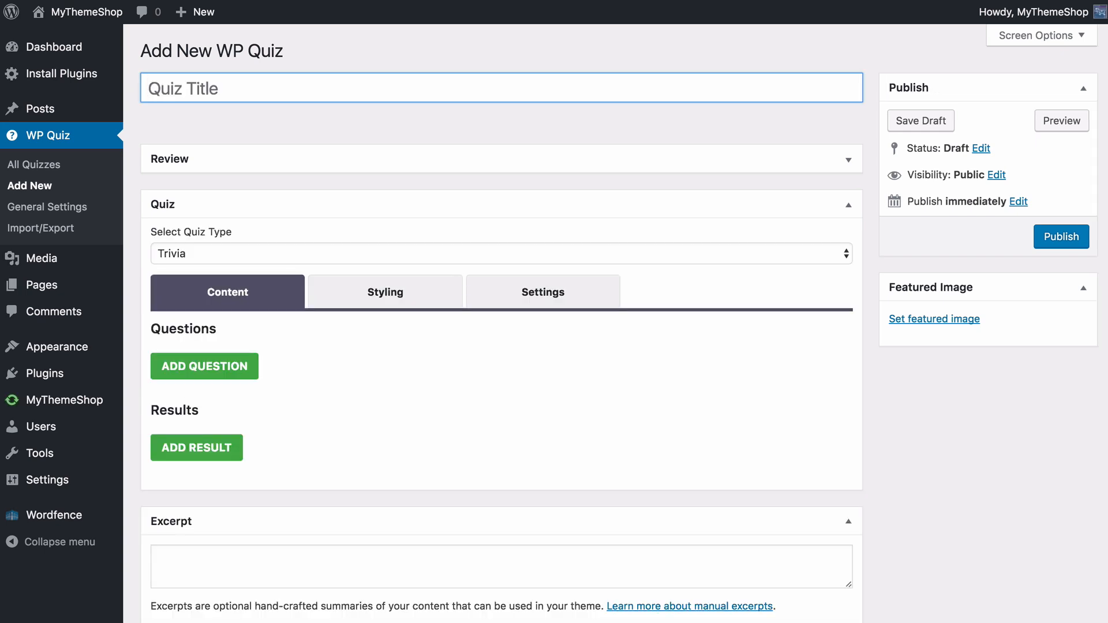
scroll(287, 91, down, 1)
scroll(287, 91, down, 3)
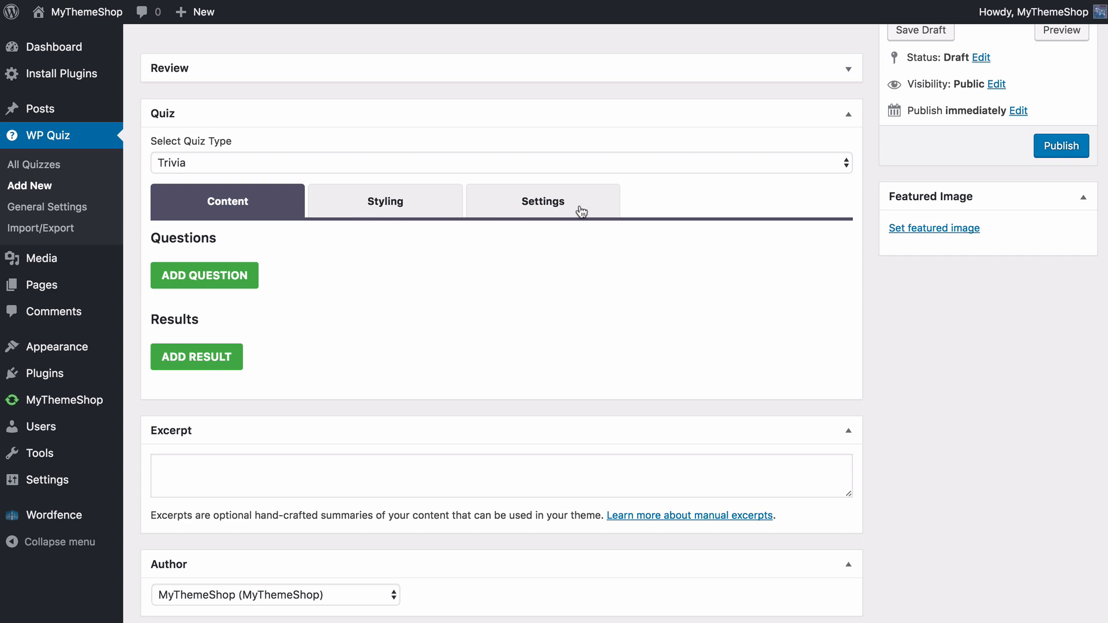
scroll(621, 277, down, 1)
scroll(823, 297, up, 4)
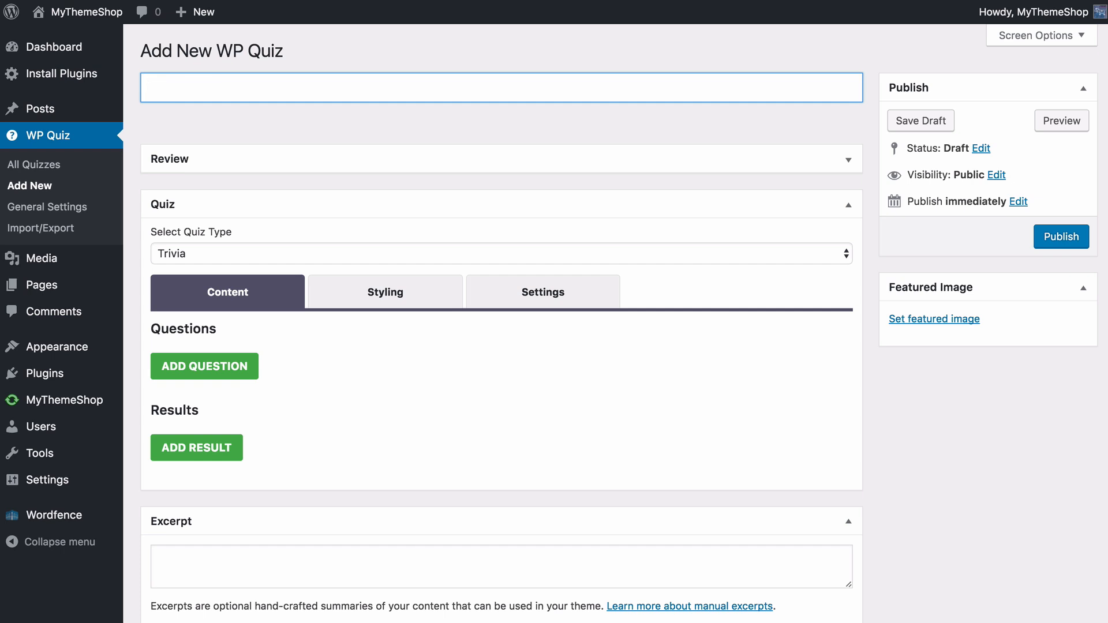
Step: Title the new quiz "Can you guess the country capitals?"
text(Can you guess the country capitals?)
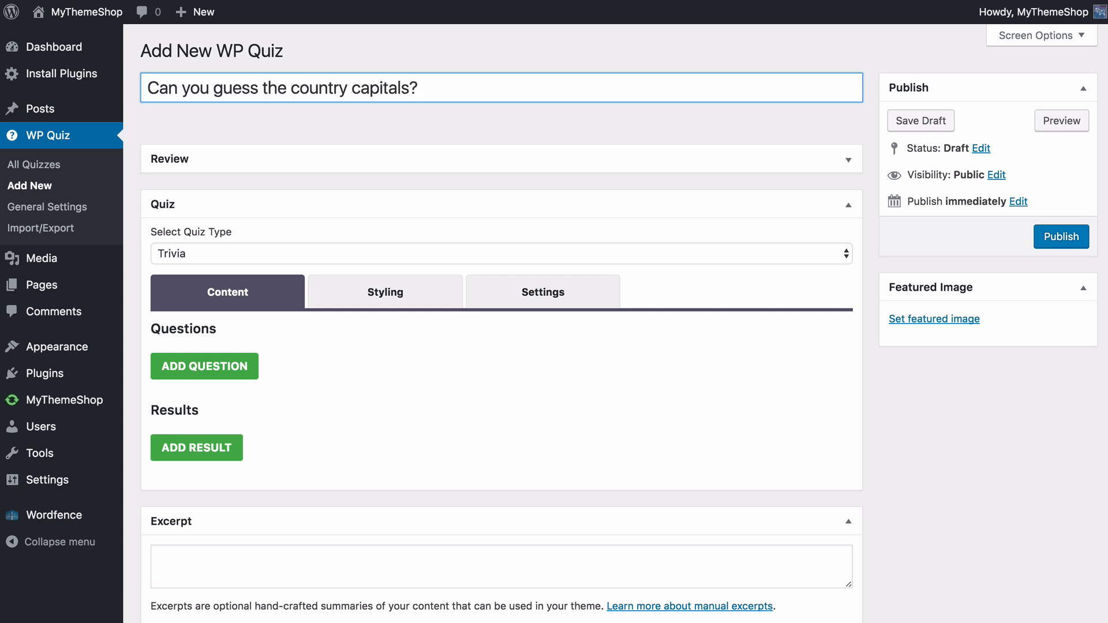
click(548, 122)
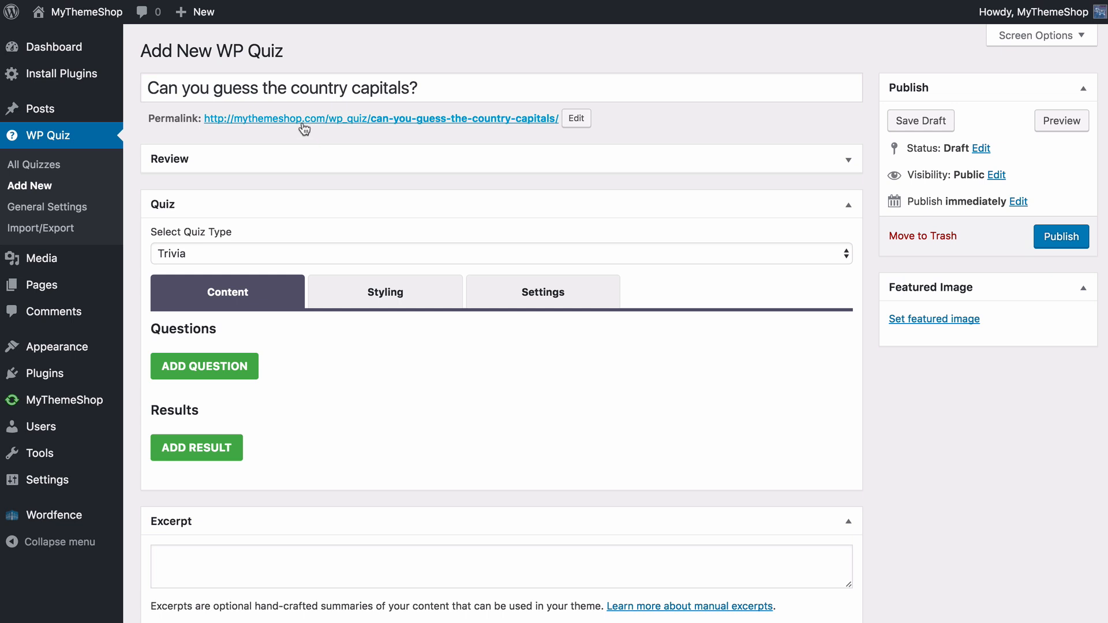
scroll(307, 134, down, 3)
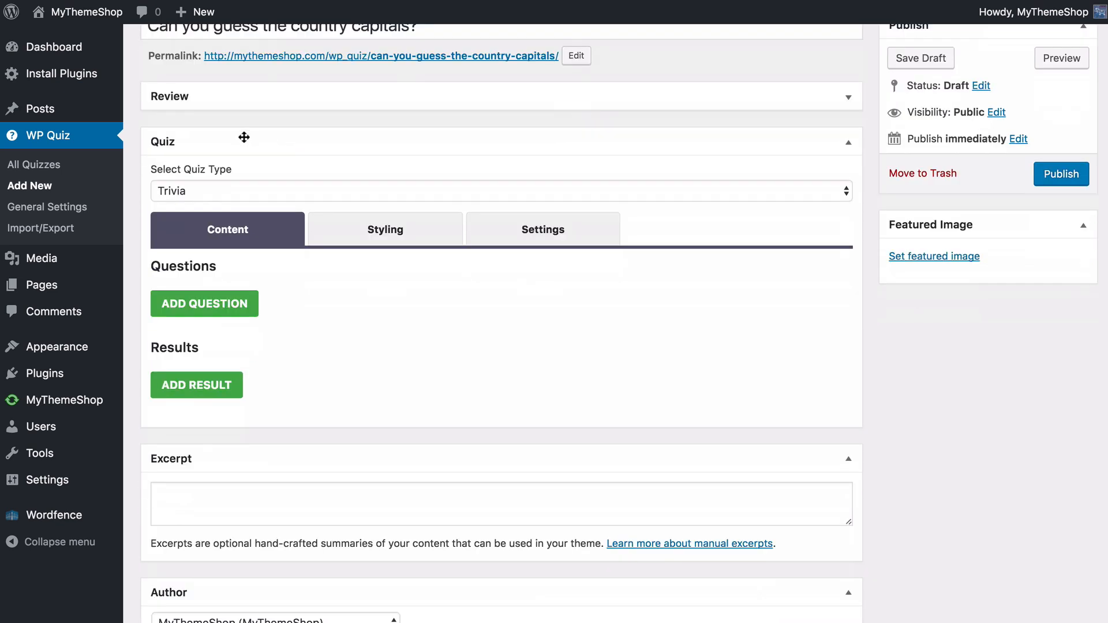
Step: Check the available quiz types and keep Trivia selected for the new quiz
click(241, 192)
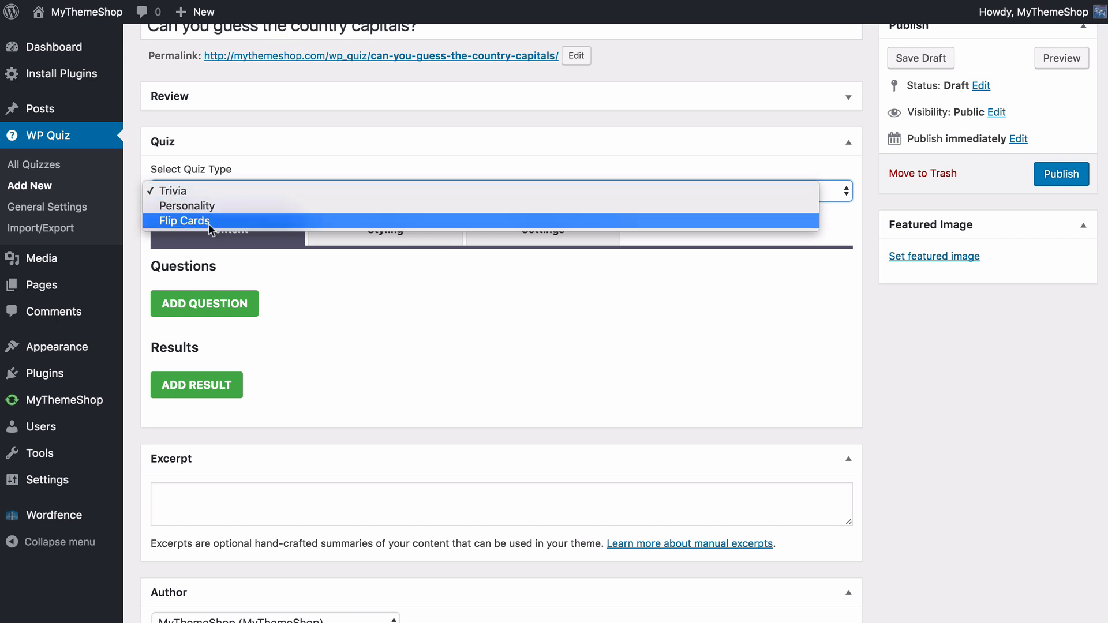
click(223, 192)
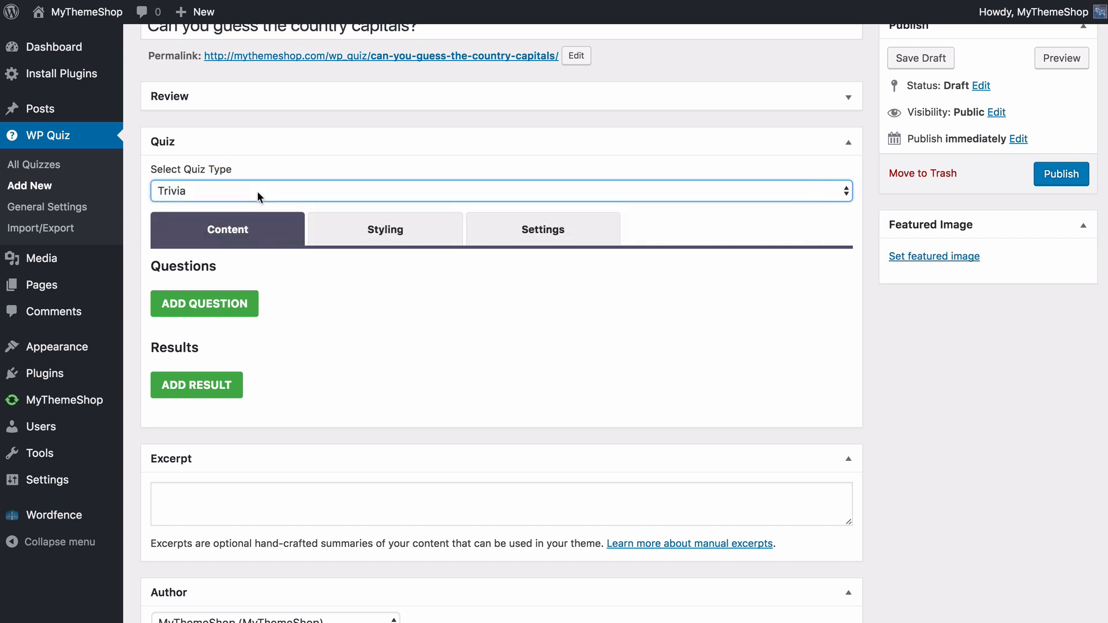
click(284, 290)
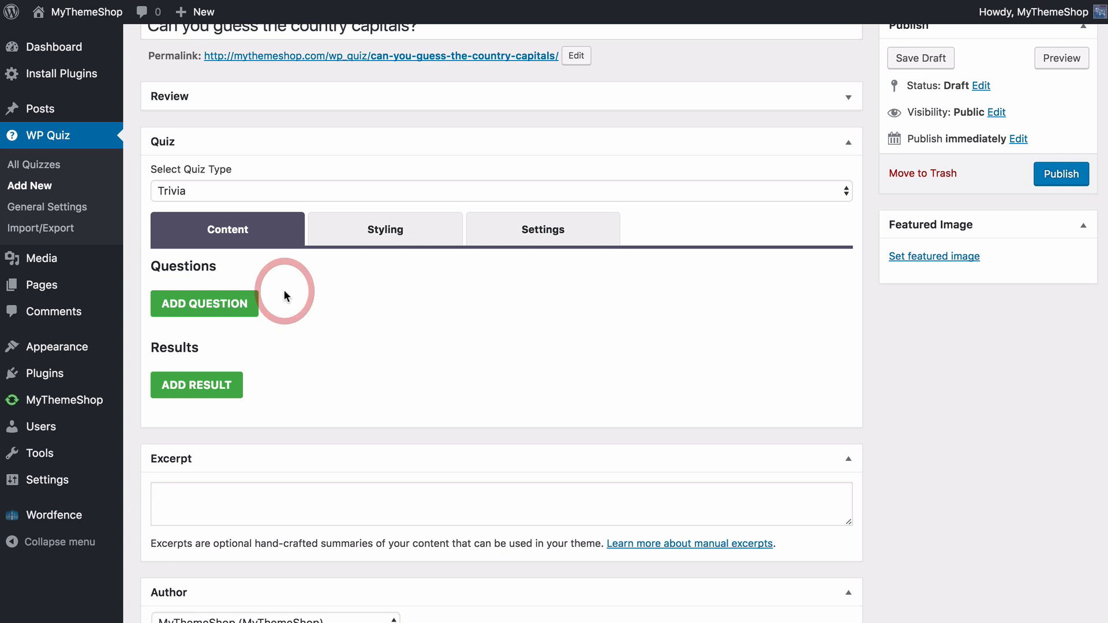
Step: Add a question to the quiz with the title "The capital of Italy is..."
scroll(305, 279, down, 1)
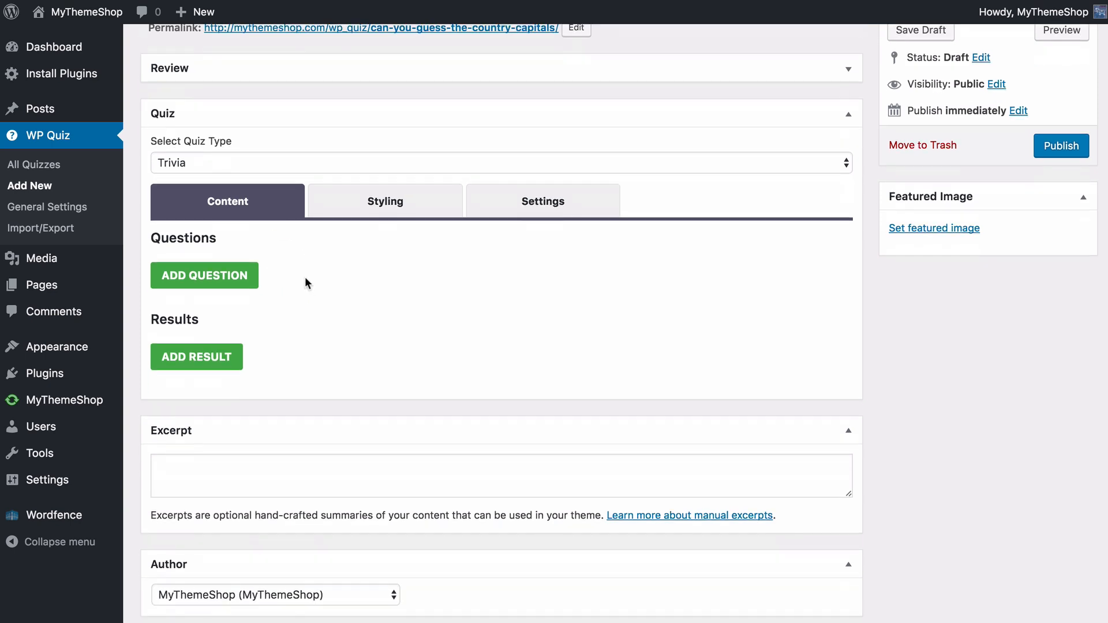
click(207, 276)
scroll(231, 279, down, 1)
scroll(260, 272, down, 2)
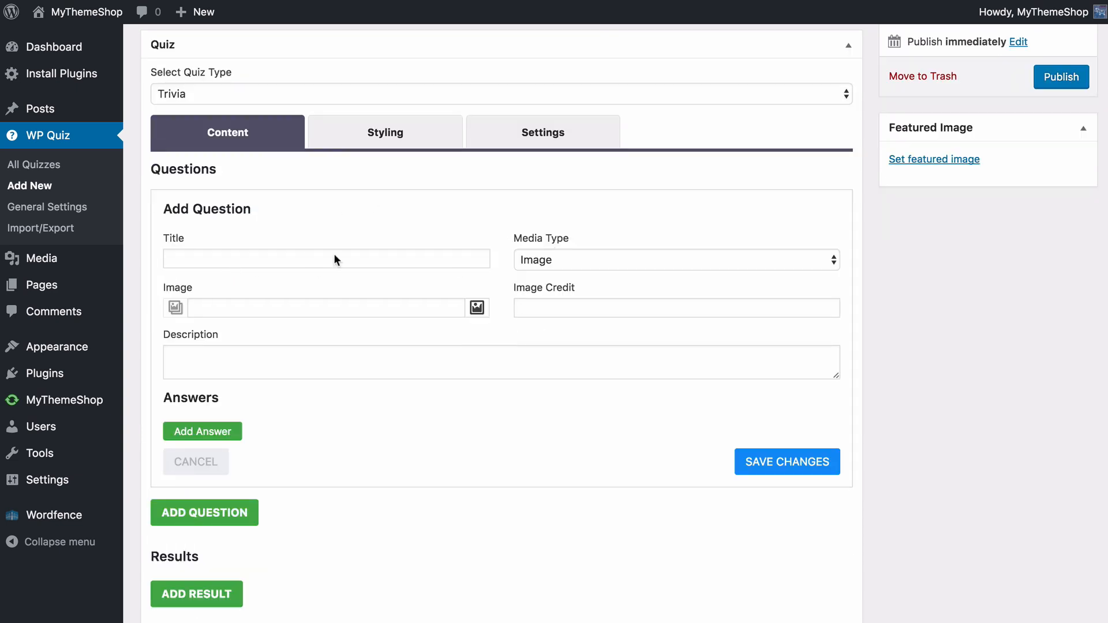
click(231, 258)
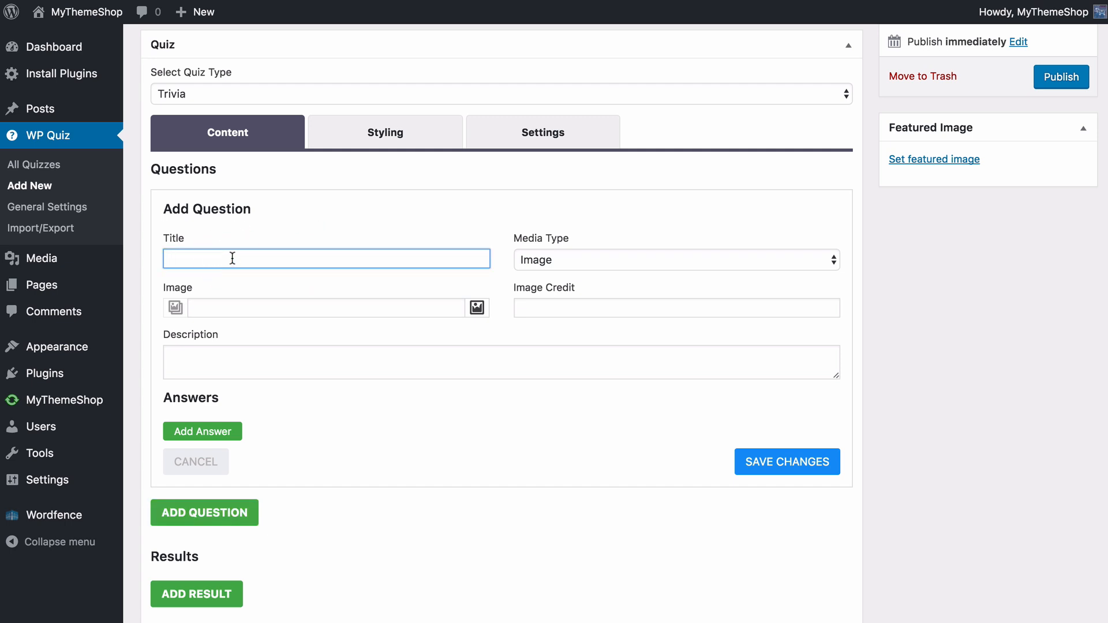
text(The capital of Italy is...)
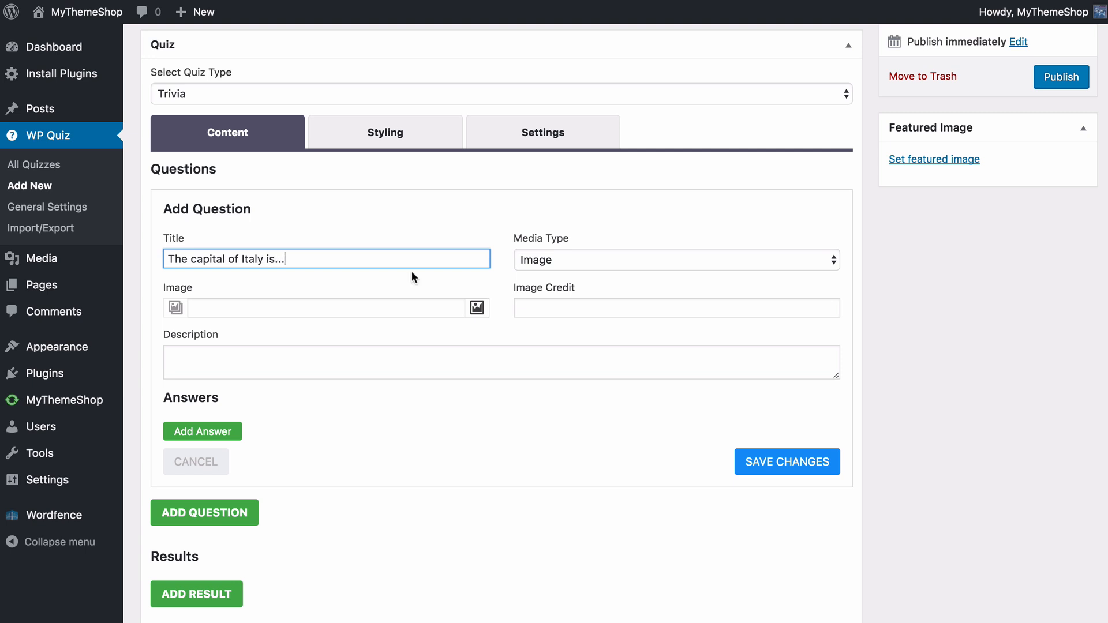
click(380, 269)
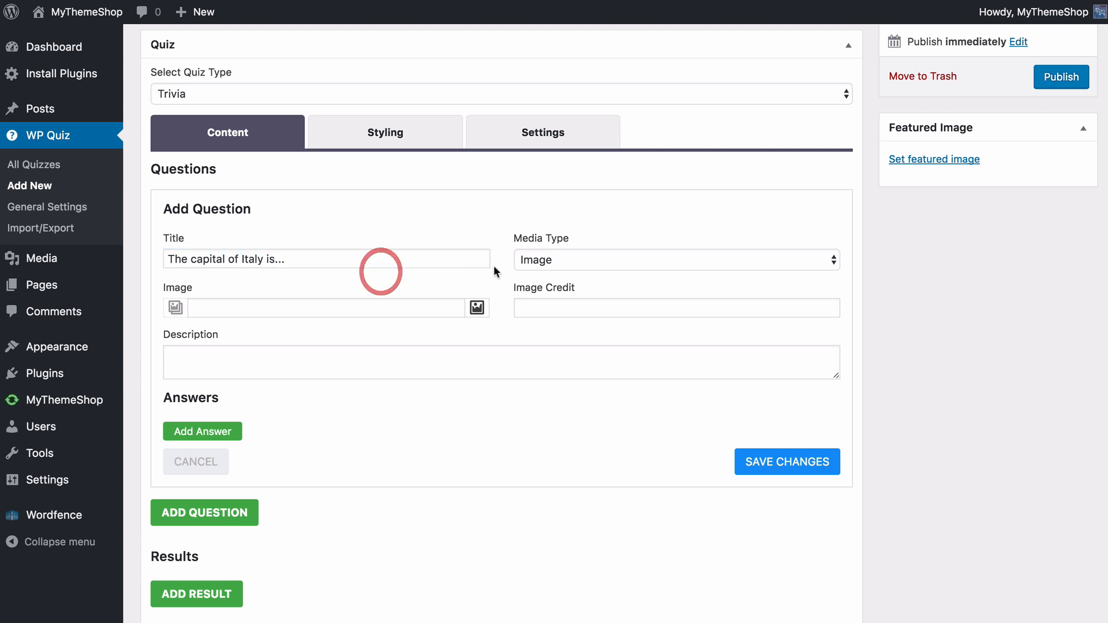
Step: Keep Image as the question's media type and upload italy.jpg as its image
click(528, 265)
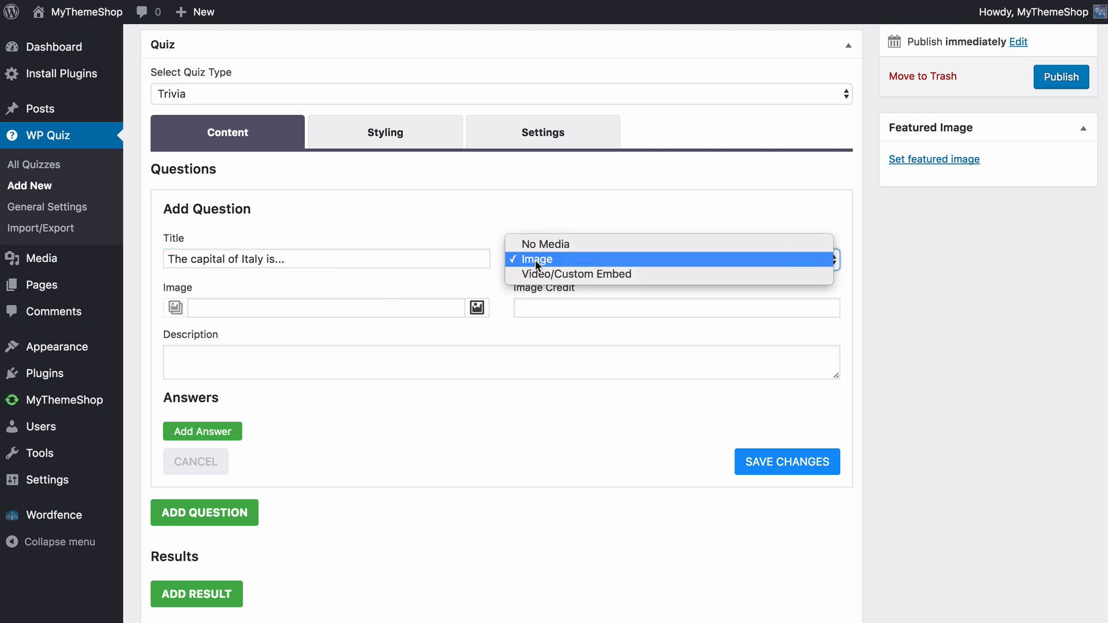
click(566, 258)
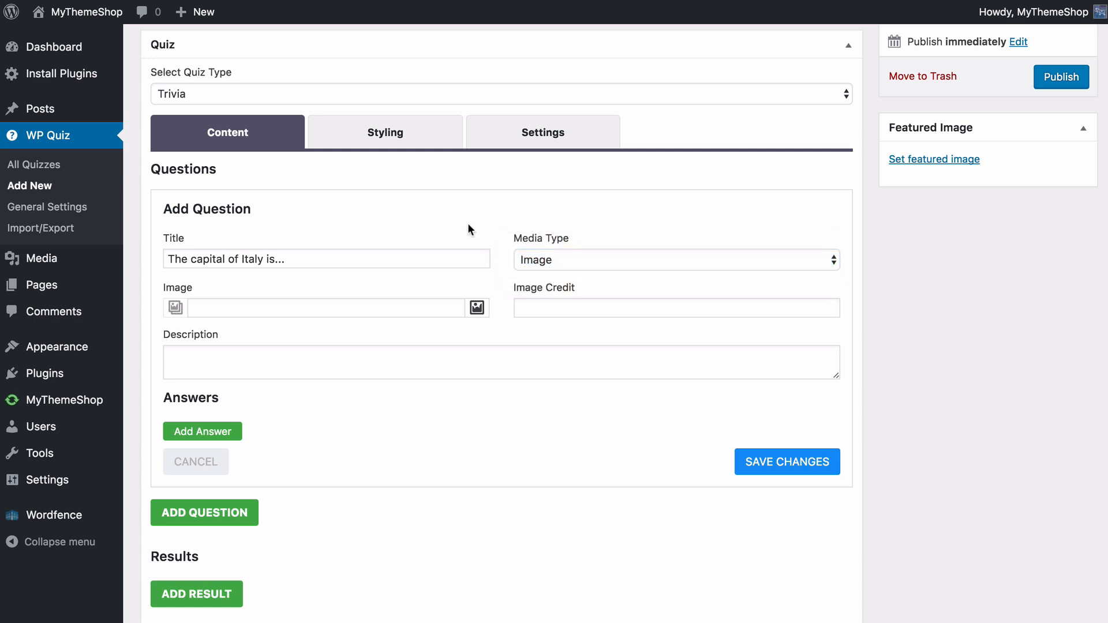
click(176, 309)
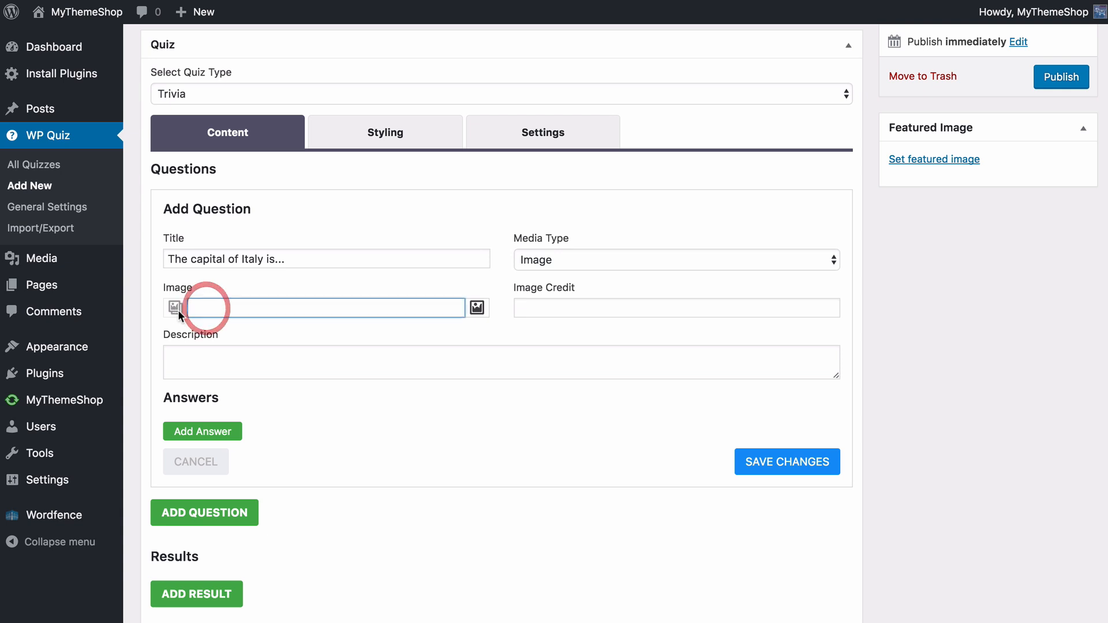
click(176, 308)
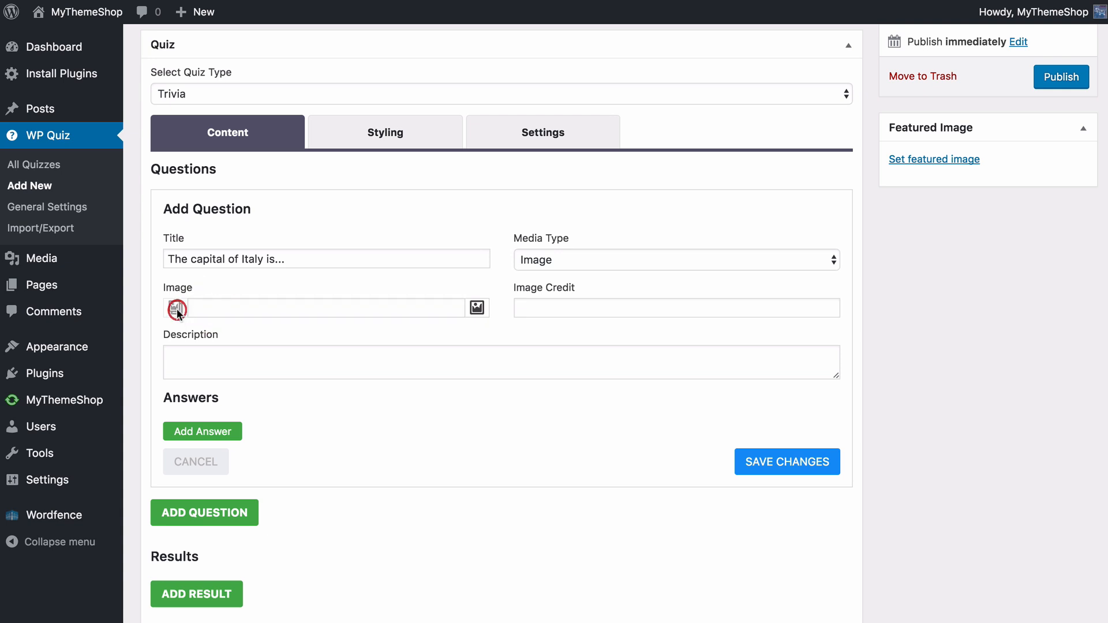
click(483, 310)
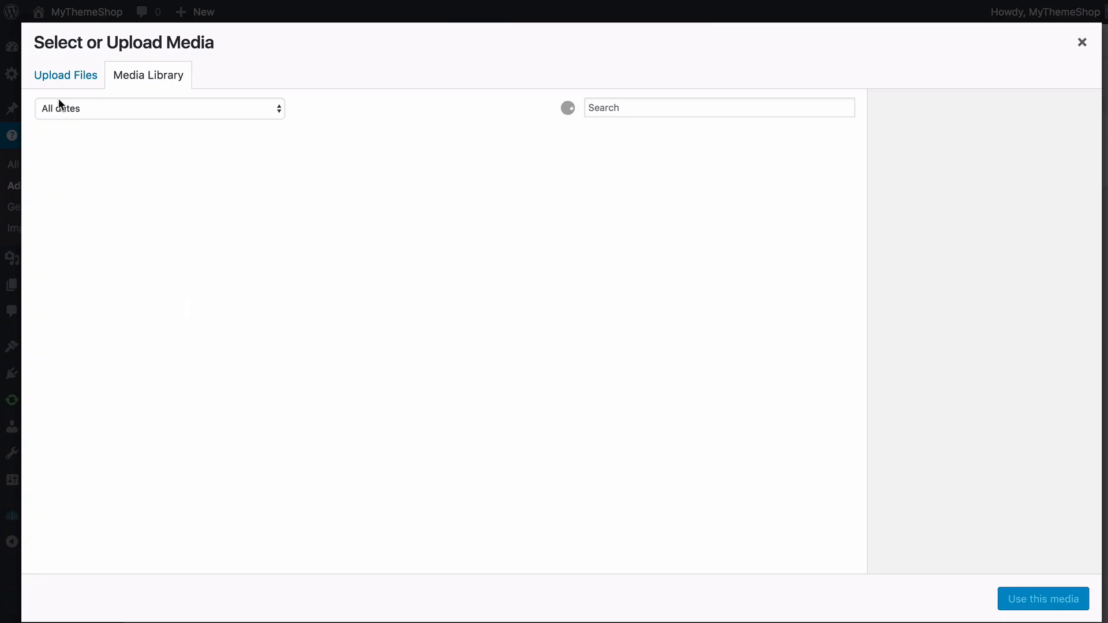
click(63, 78)
click(525, 316)
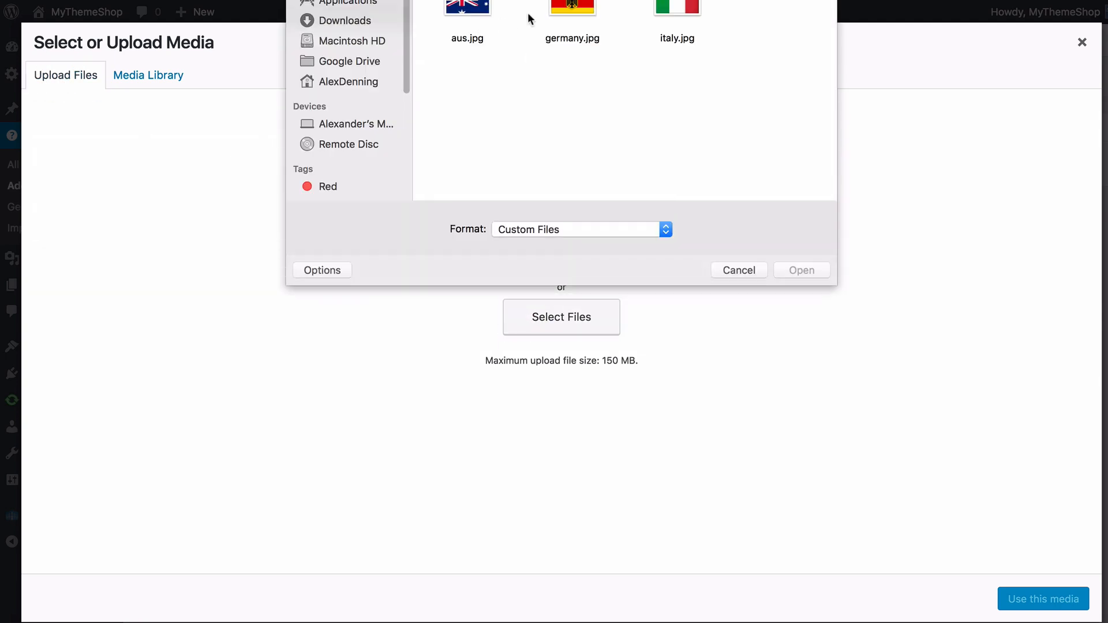
click(689, 18)
click(791, 270)
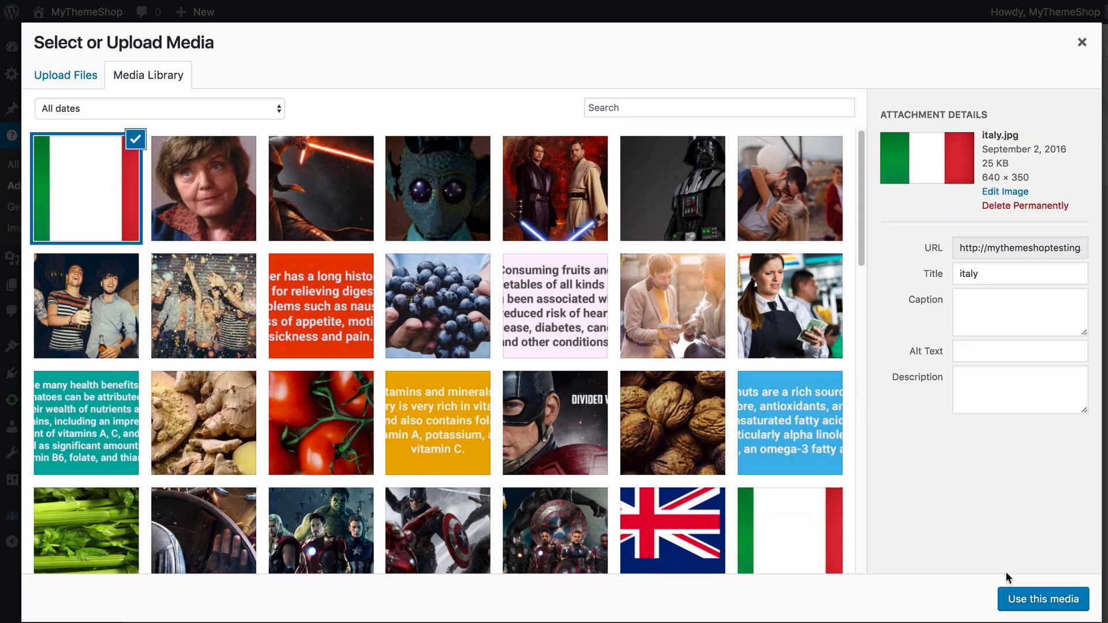
click(1043, 599)
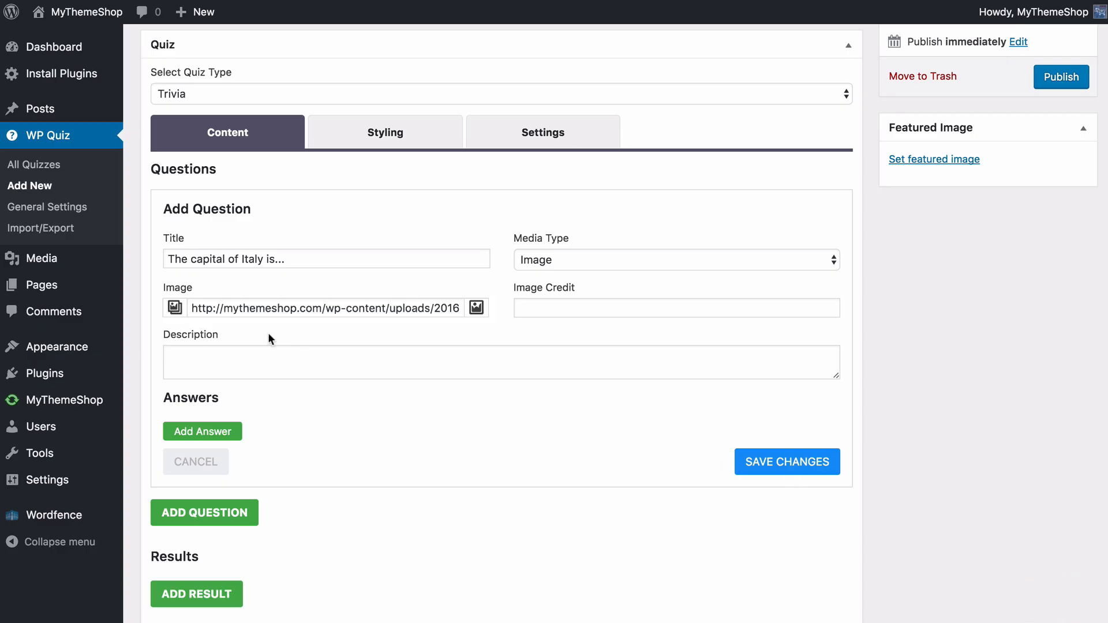
Step: Enter "Italian flag" as the image credit and "Please choose capital of Italy!" as the question's description
click(539, 311)
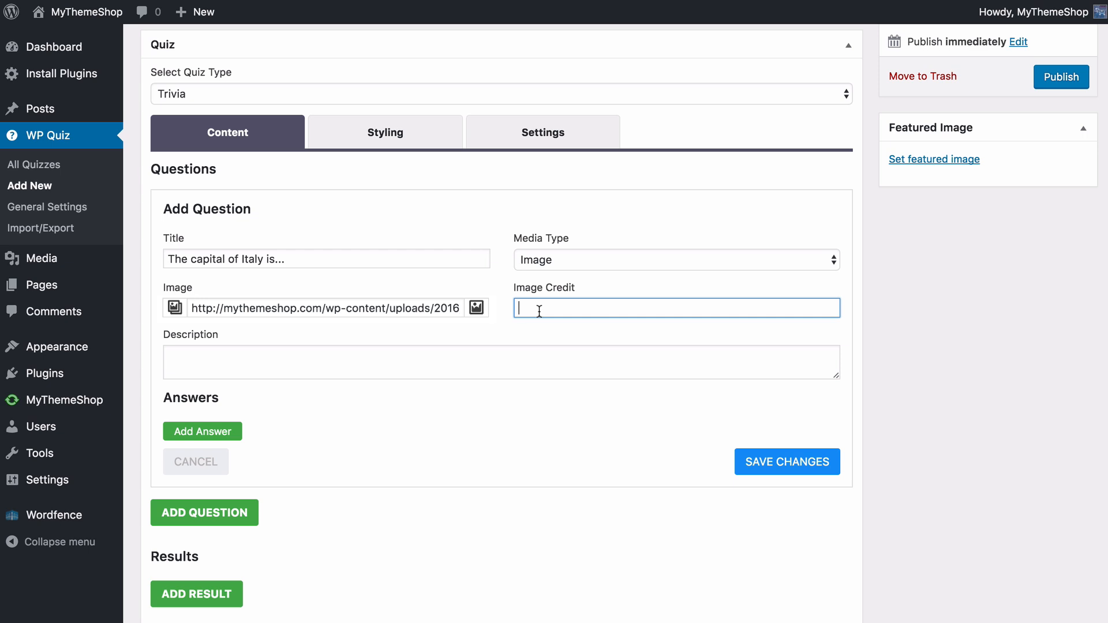
text(Italian flag)
click(307, 362)
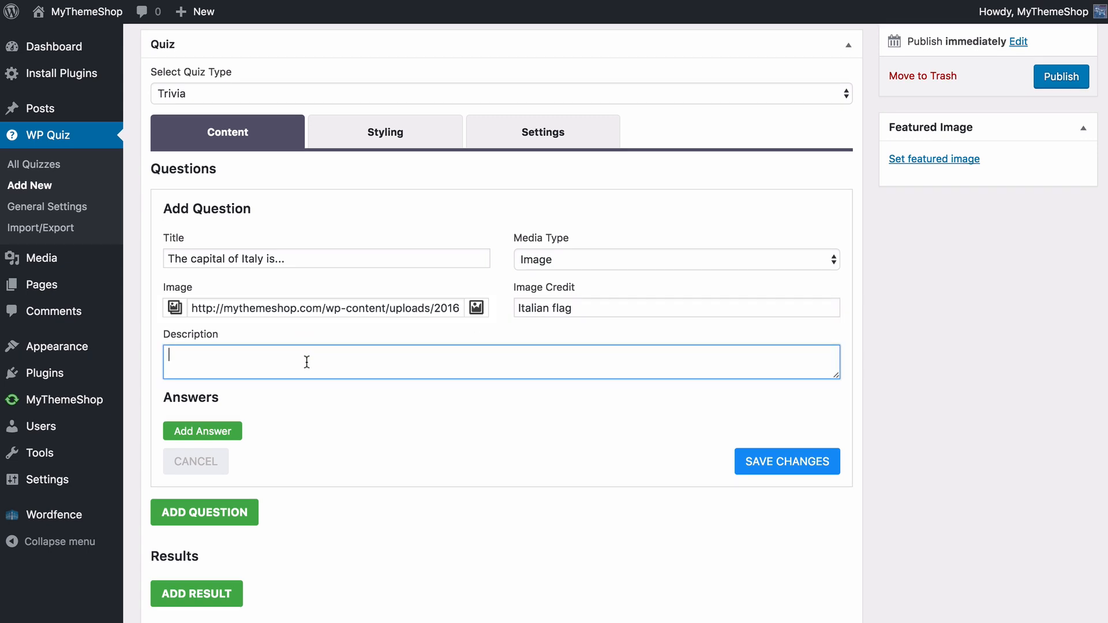
text(Please choose c)
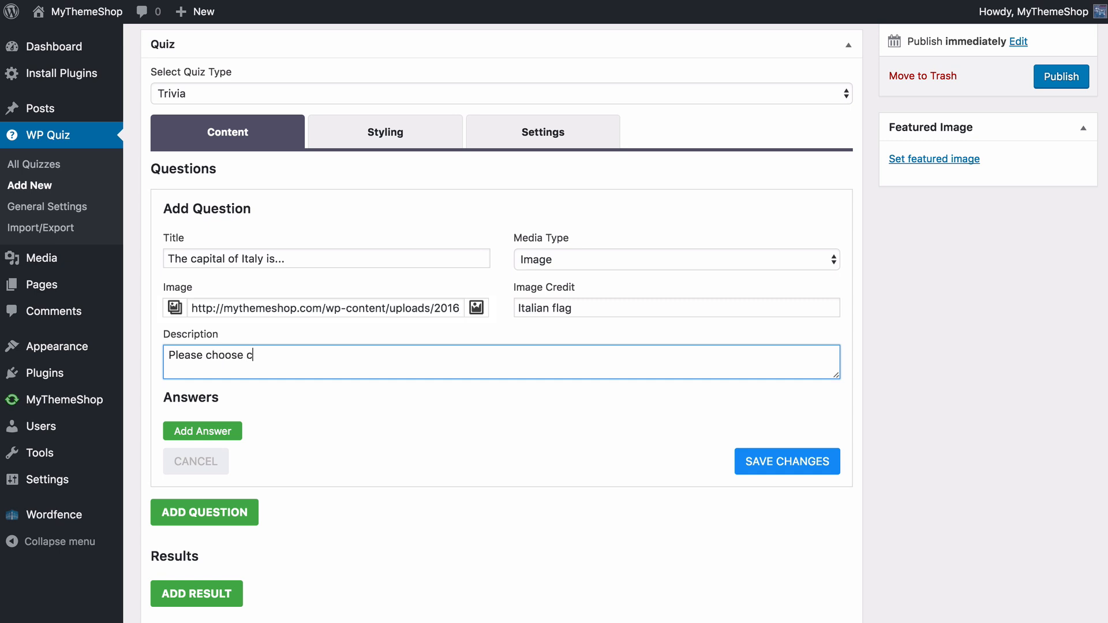
text(apital of Italy!)
click(329, 384)
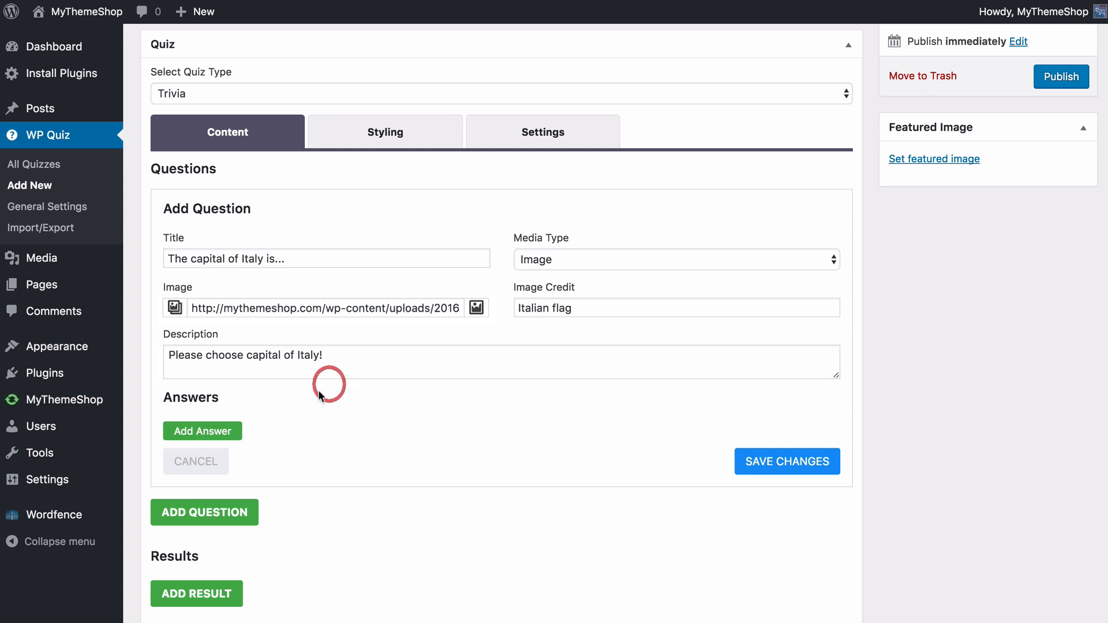
Step: Start a first answer for the Italy question with the text "Venice"
click(216, 432)
scroll(306, 425, down, 3)
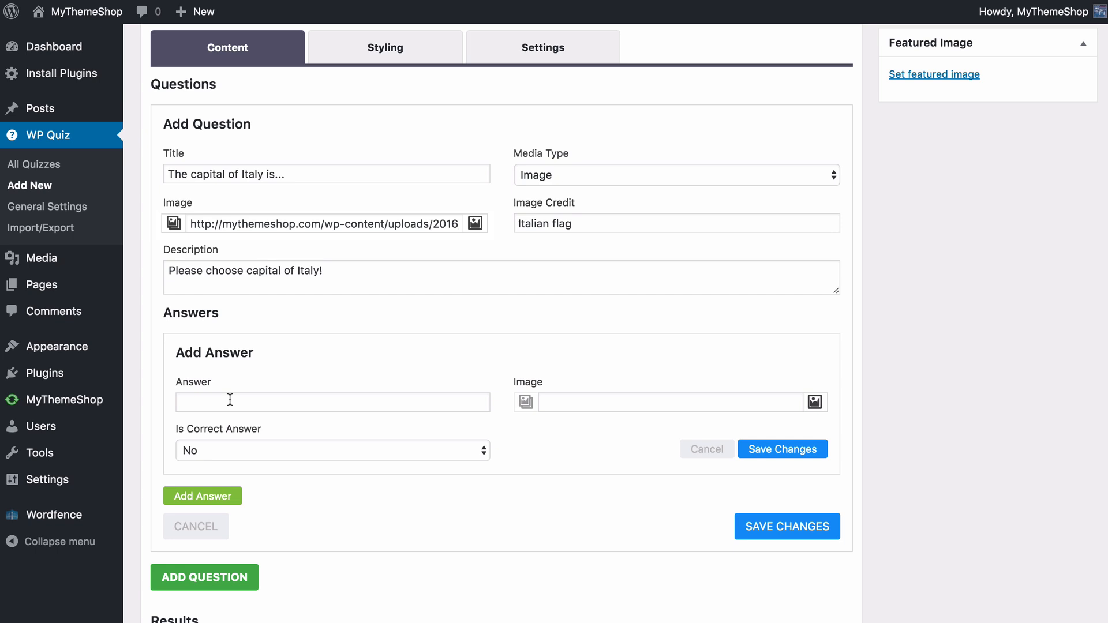
click(243, 400)
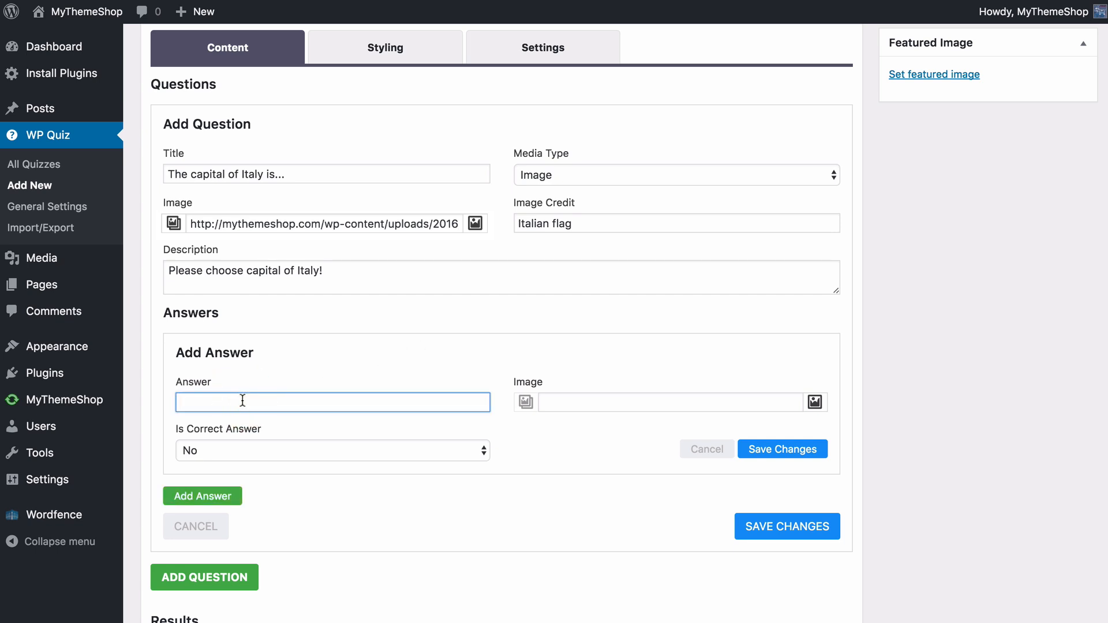
text(Venice)
click(735, 403)
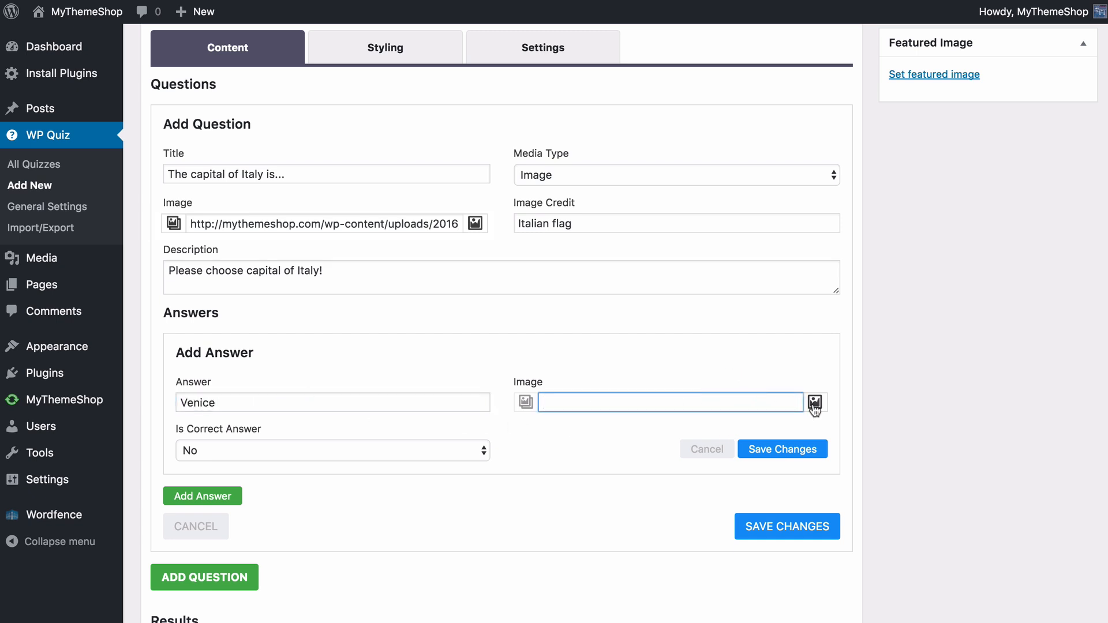
click(814, 403)
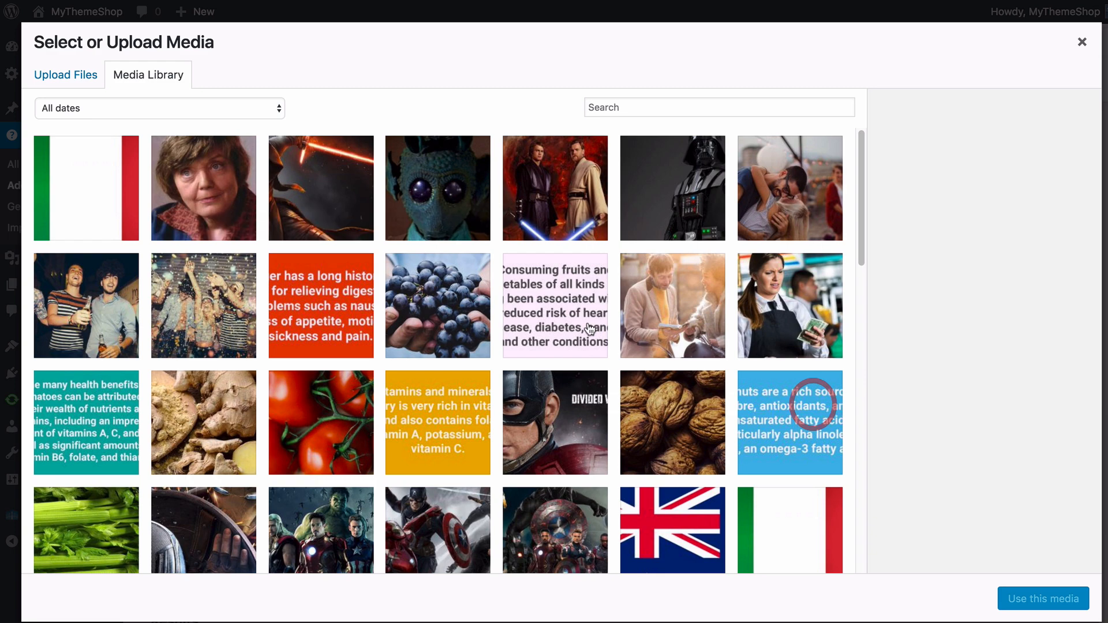
click(41, 71)
click(130, 74)
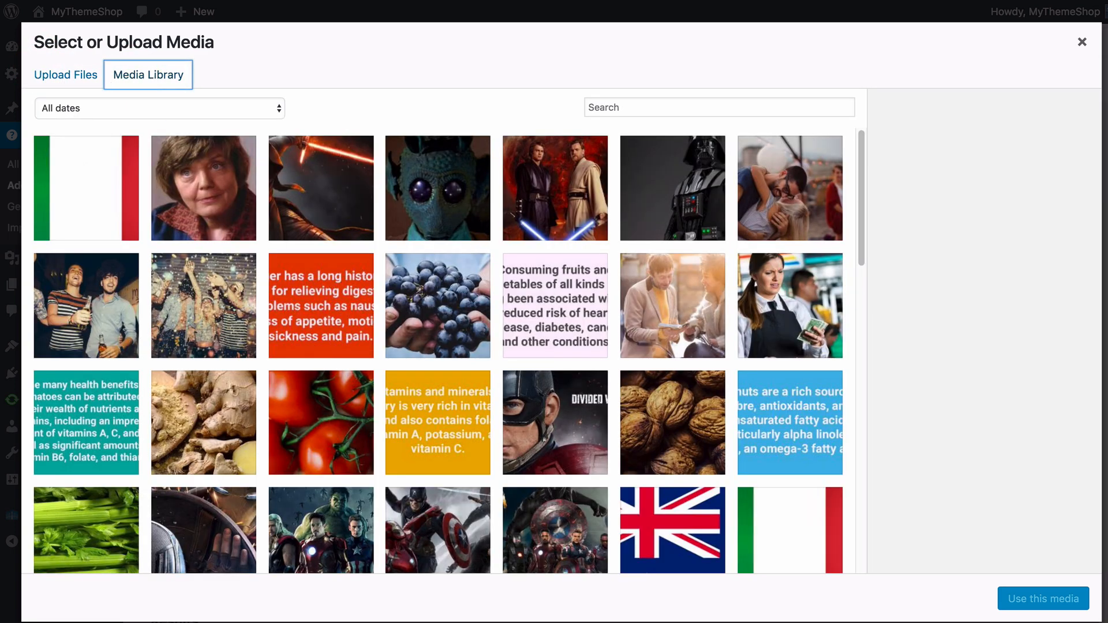
click(1081, 45)
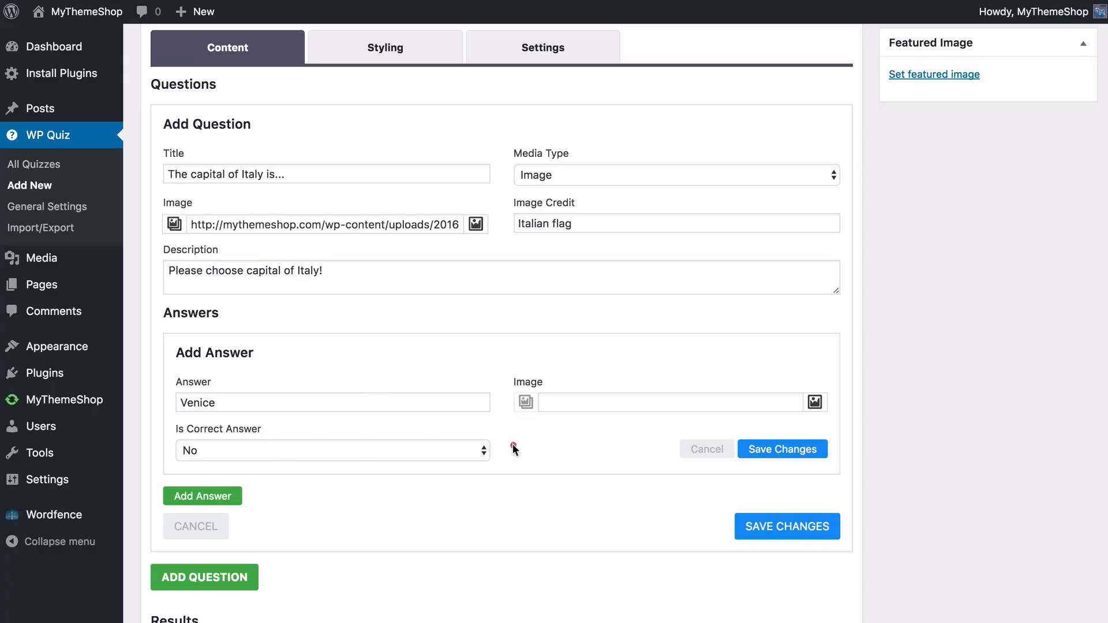
Step: Keep Is Correct Answer set to No for the Venice answer and save it
scroll(211, 364, down, 2)
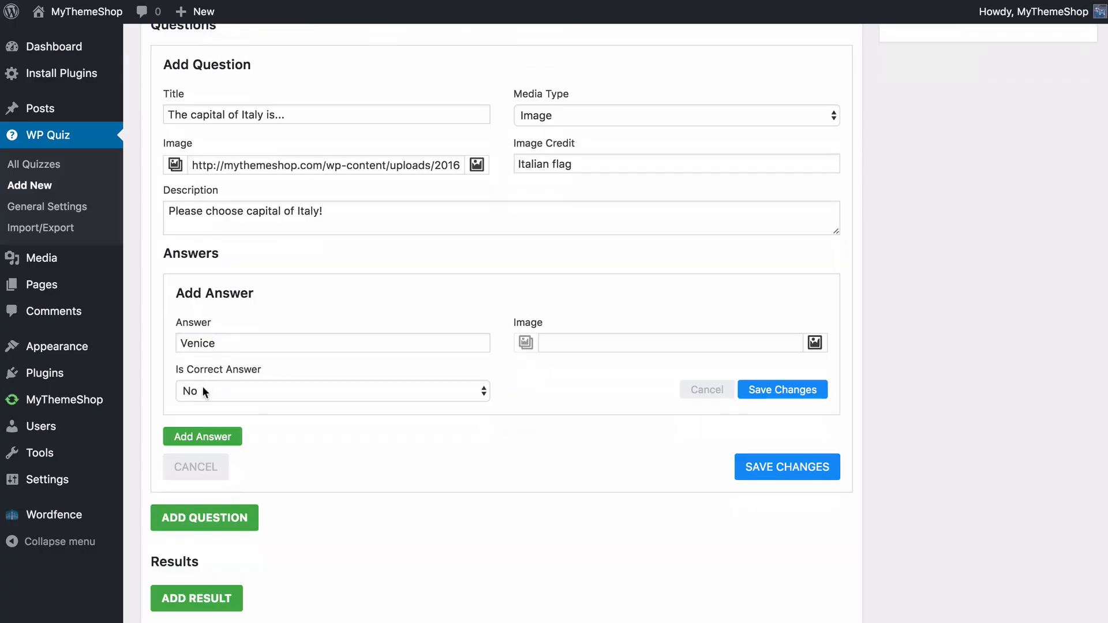
click(272, 391)
click(272, 389)
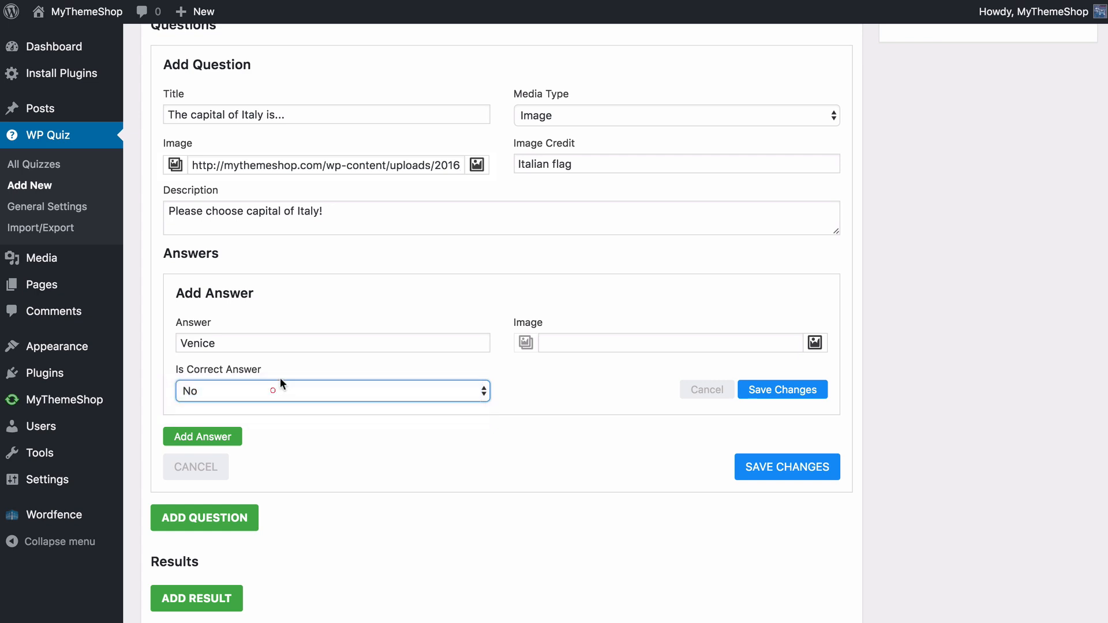
click(285, 372)
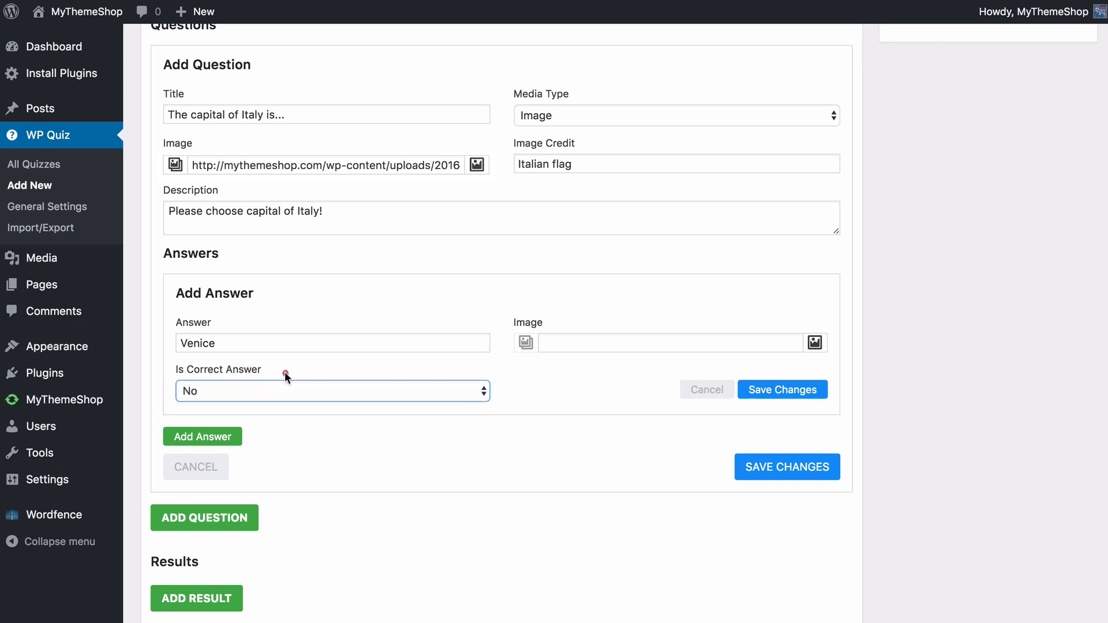
click(754, 395)
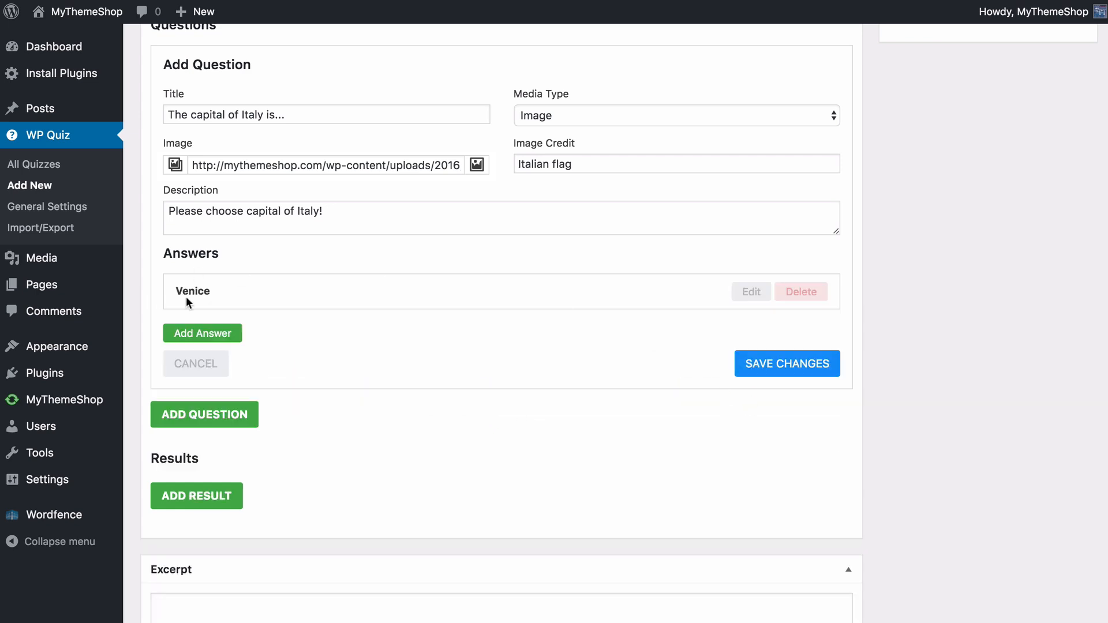
Step: Add "Verona" as a second, incorrect answer to the Italy question and save it
click(205, 334)
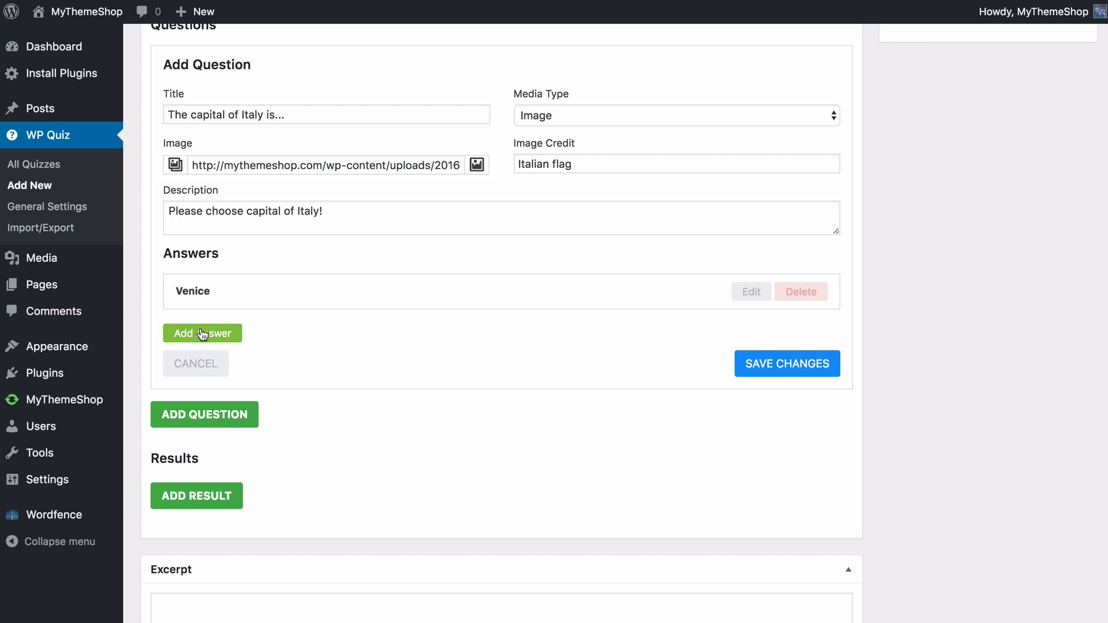
click(288, 391)
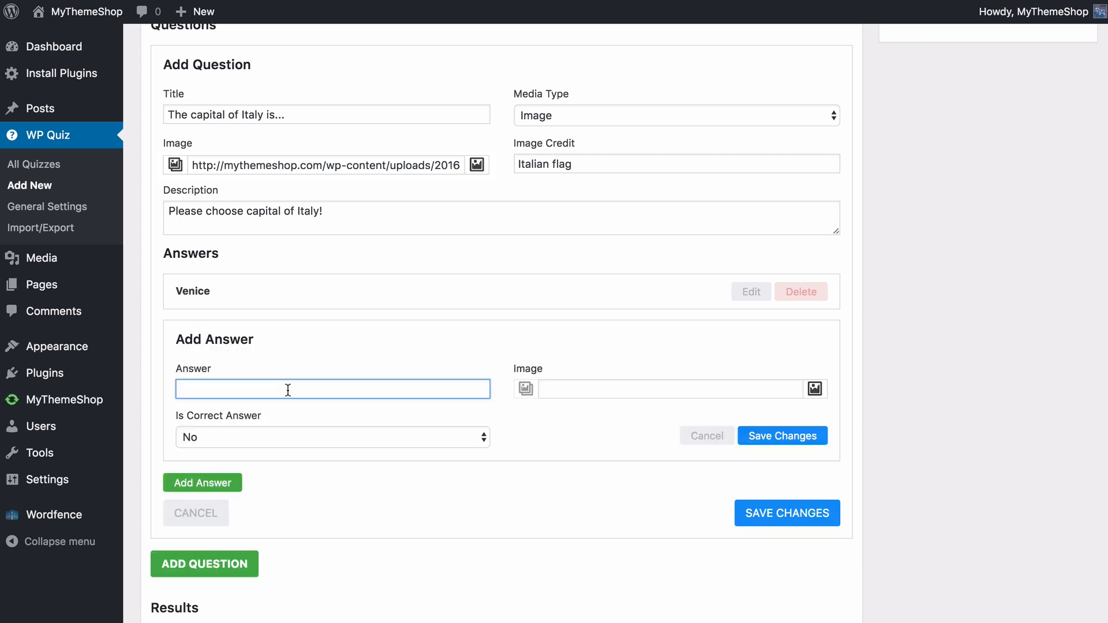
text(Verona)
click(557, 407)
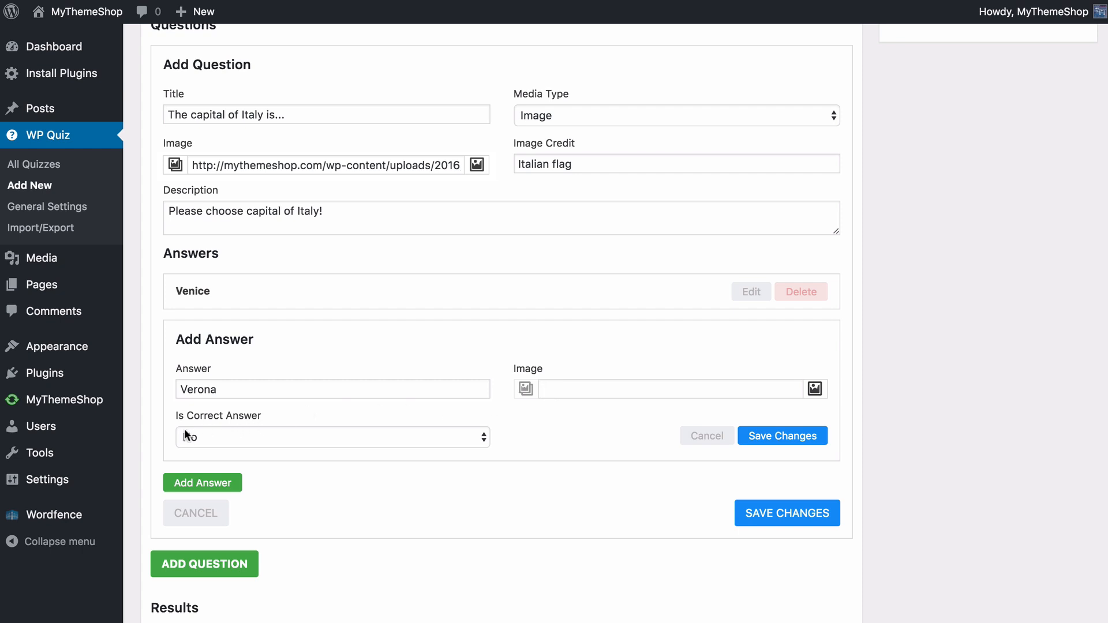
click(809, 445)
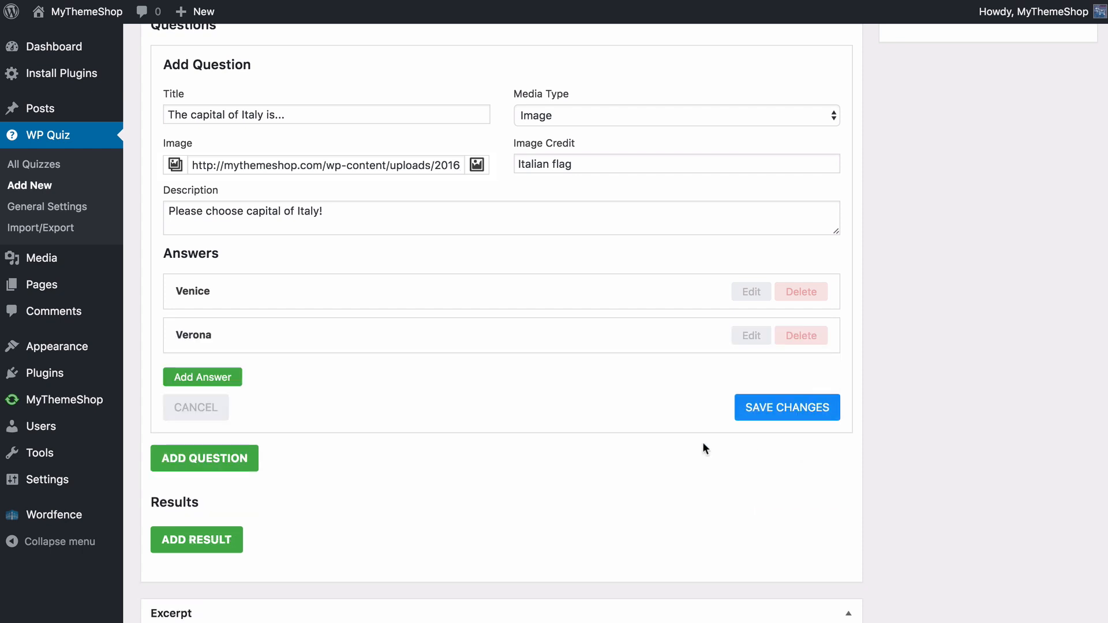
Step: Add "Rome" as the third answer to the Italy question, mark it as the correct answer and save it
click(230, 378)
click(232, 430)
text(Rome)
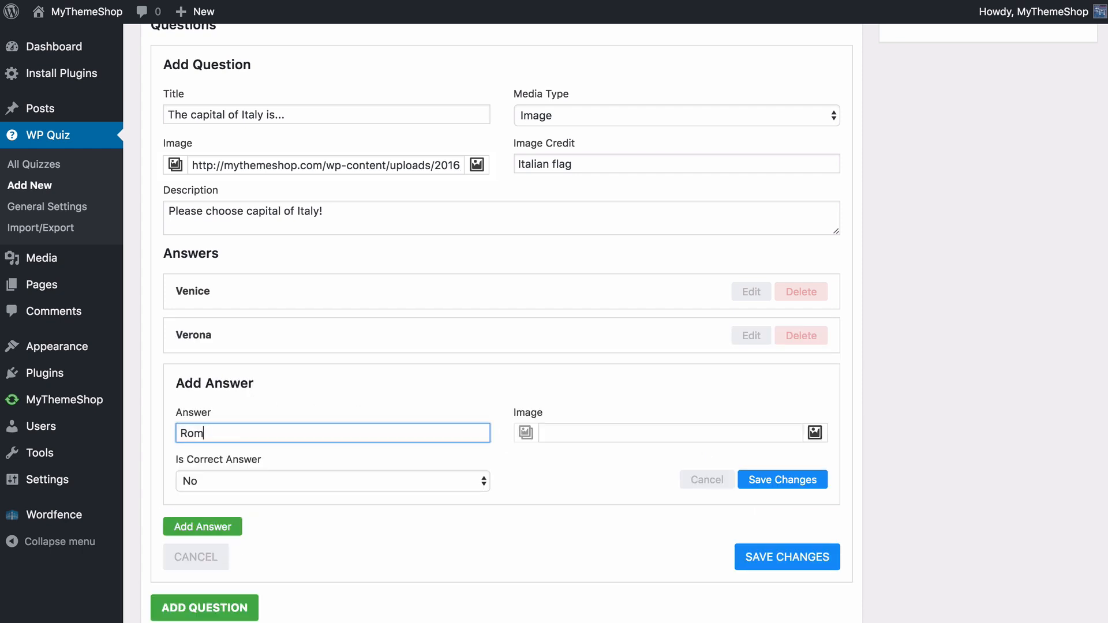
click(256, 481)
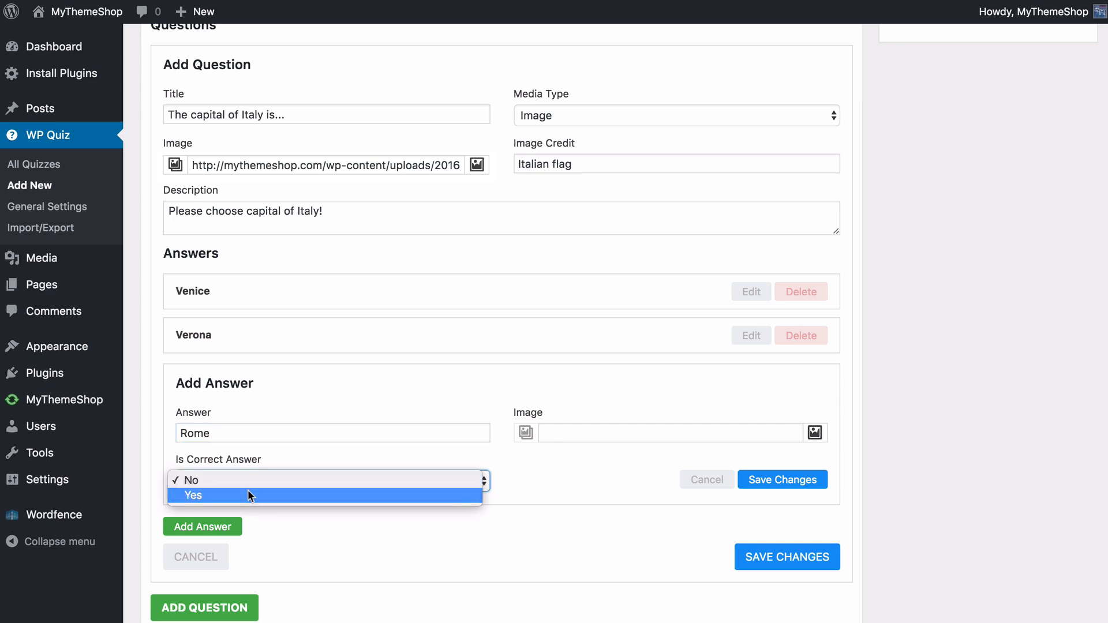
click(247, 491)
click(790, 484)
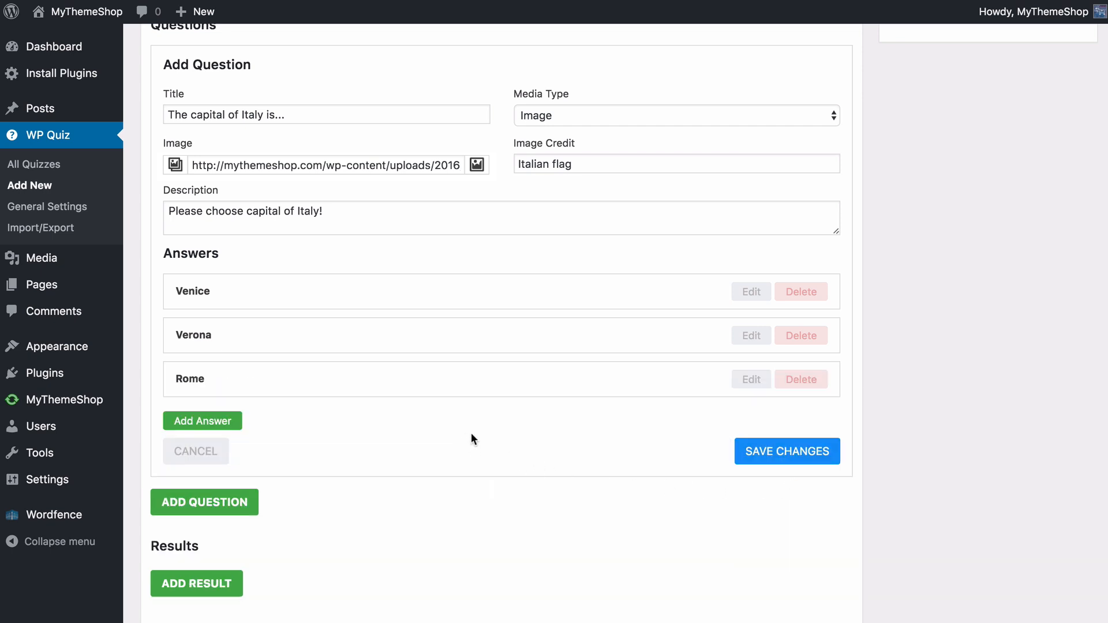
Step: Delete the Venice answer from the Italy question and save the question
click(751, 292)
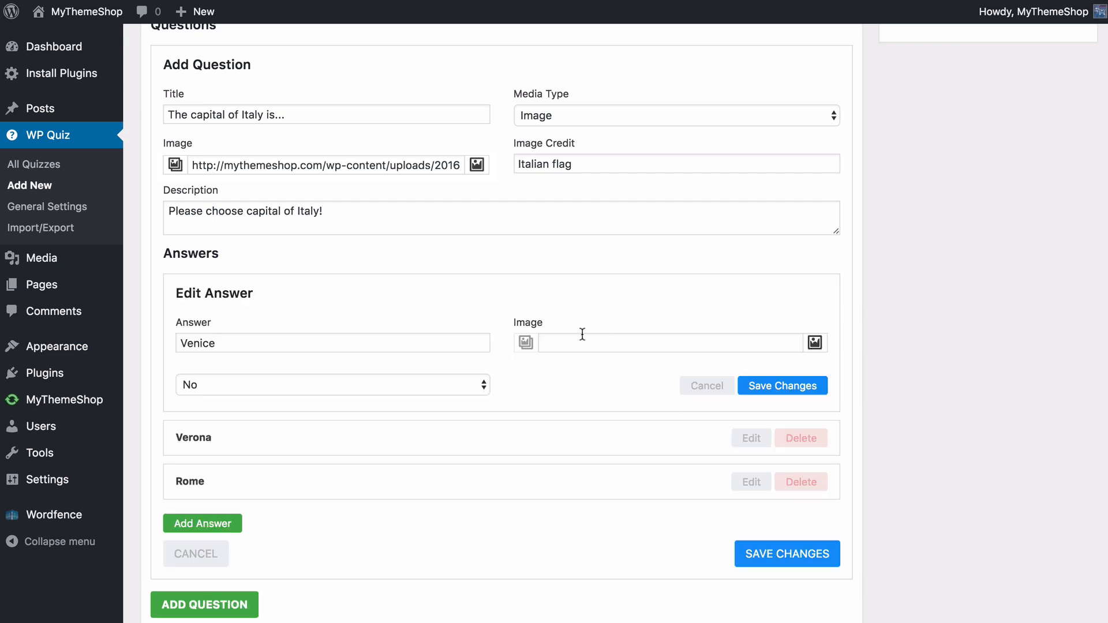
click(769, 387)
click(795, 296)
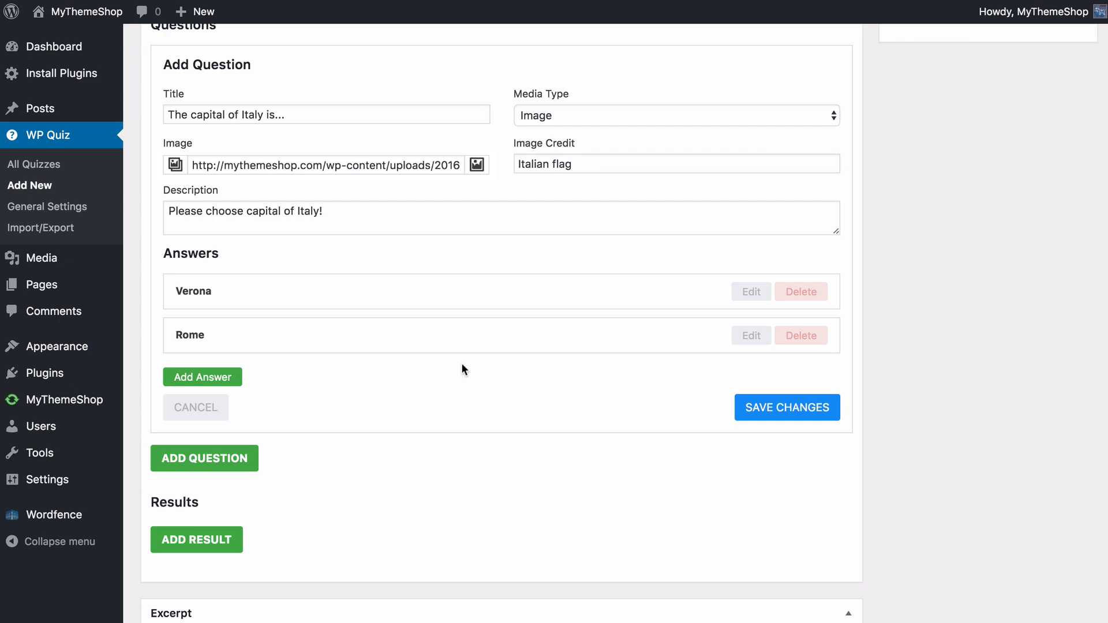
click(756, 409)
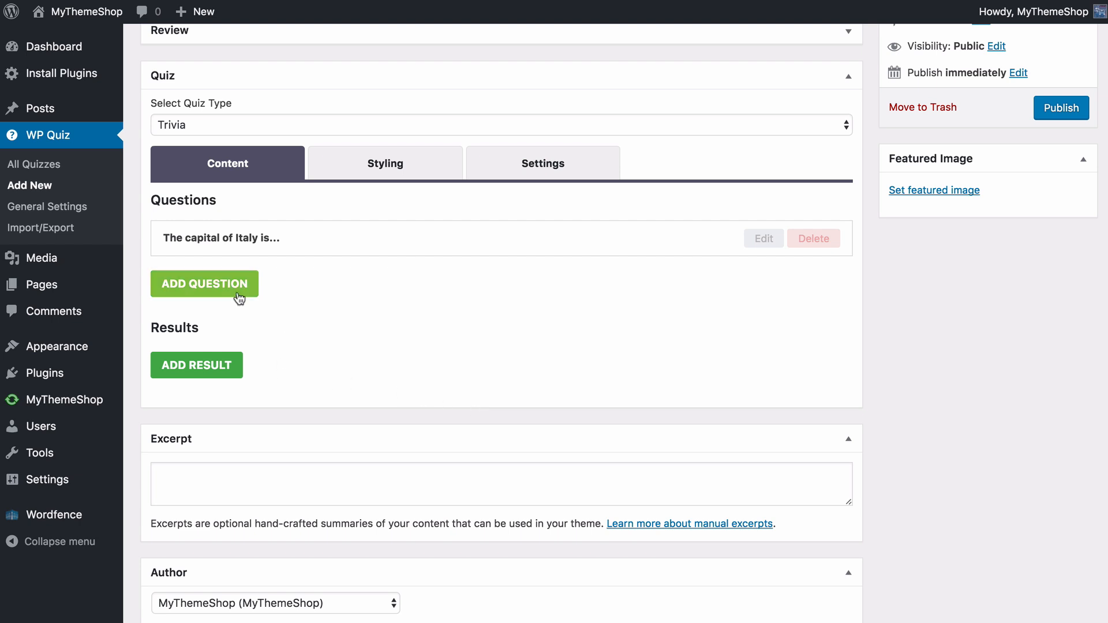
Step: Add a second question to the quiz with the title "The capital of Australia is..."
click(205, 289)
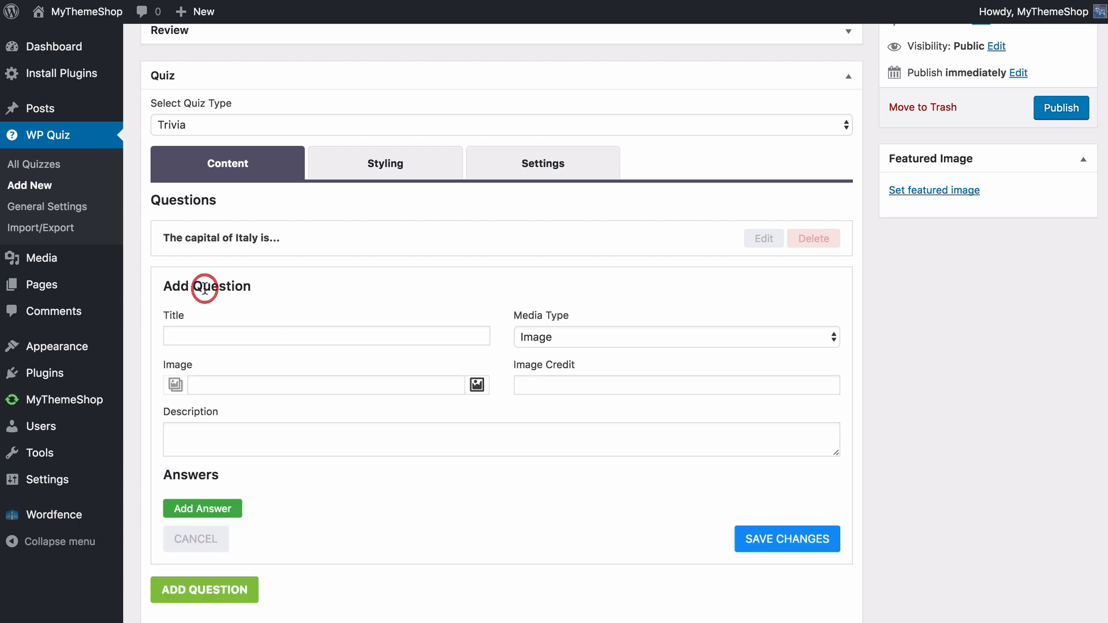
click(198, 338)
text(The )
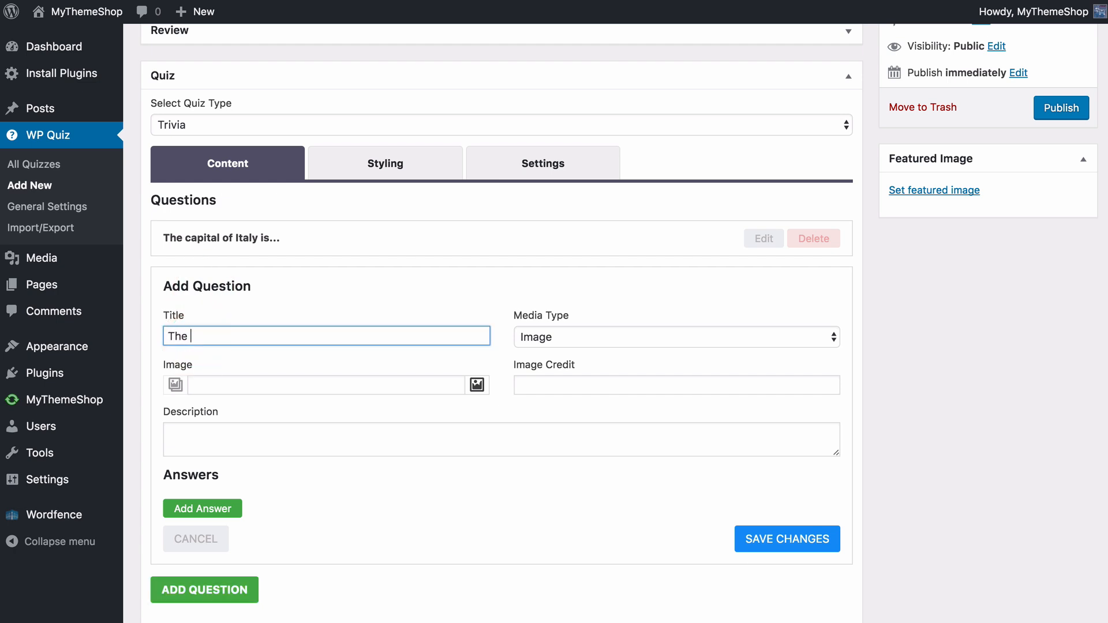
text(capital of Australia)
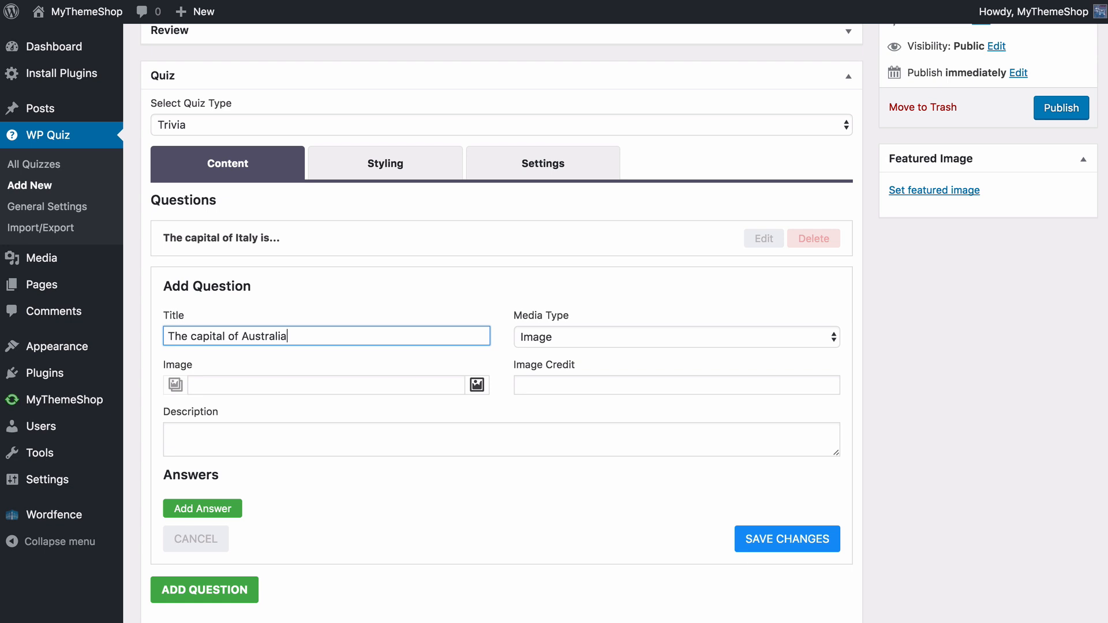
text( is...)
click(404, 279)
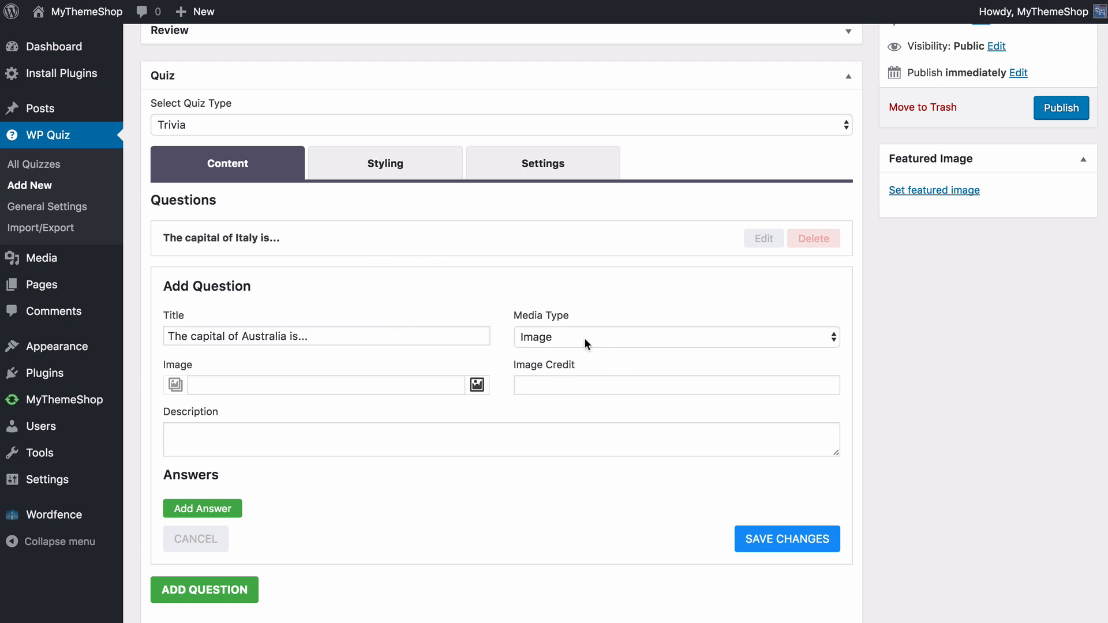
click(539, 338)
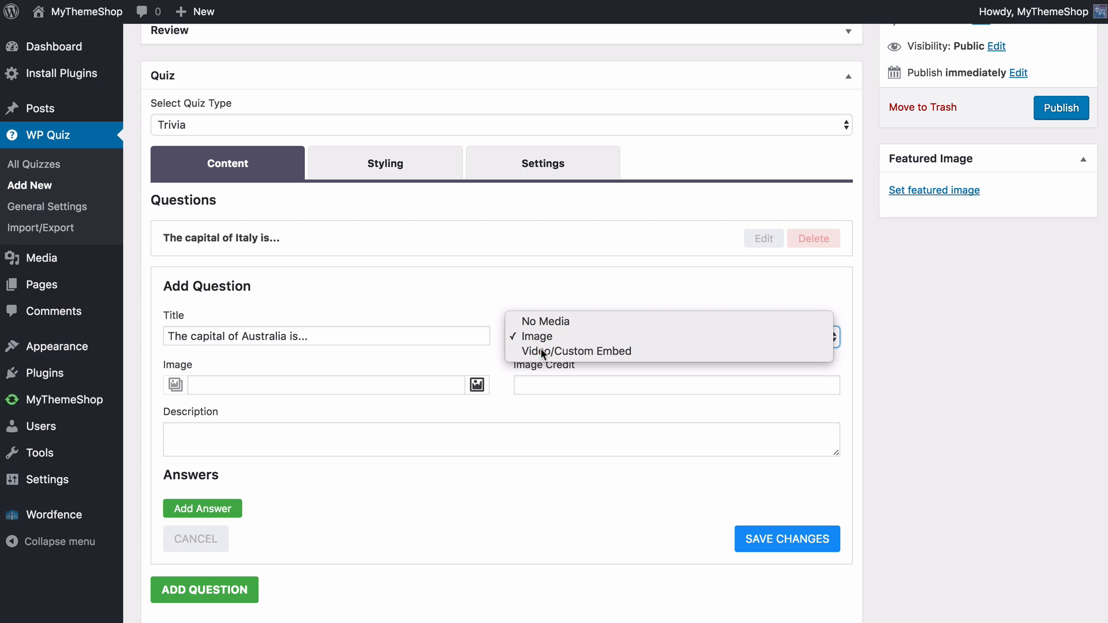
key(Escape)
key(Down)
click(492, 349)
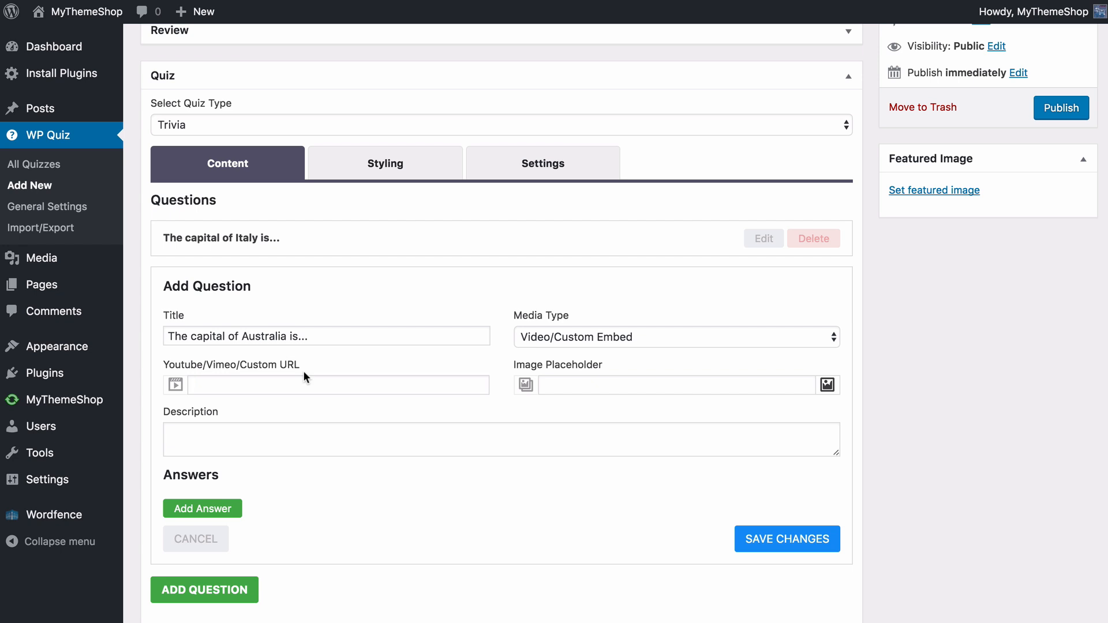
click(289, 381)
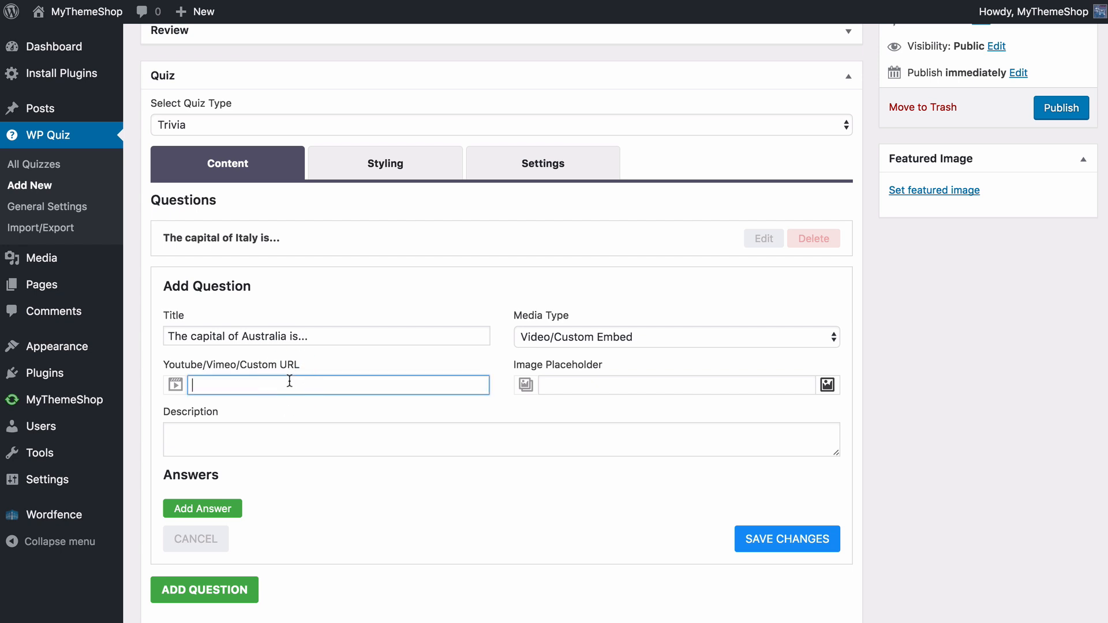
text(https://www.youtube.com/watch?v=0rErvPnd-2E)
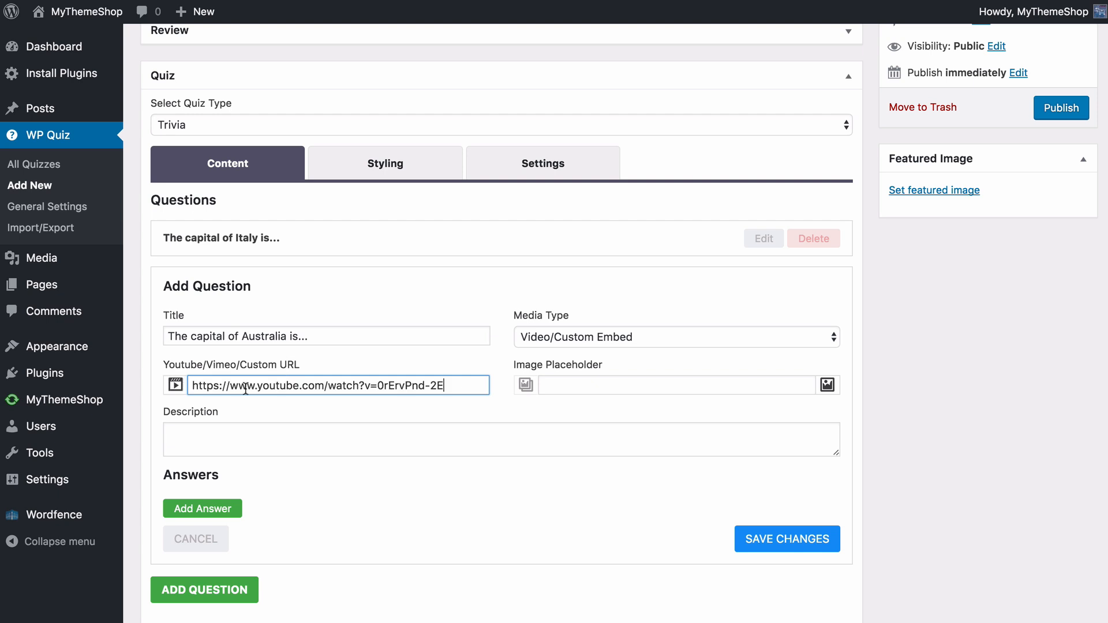
click(259, 411)
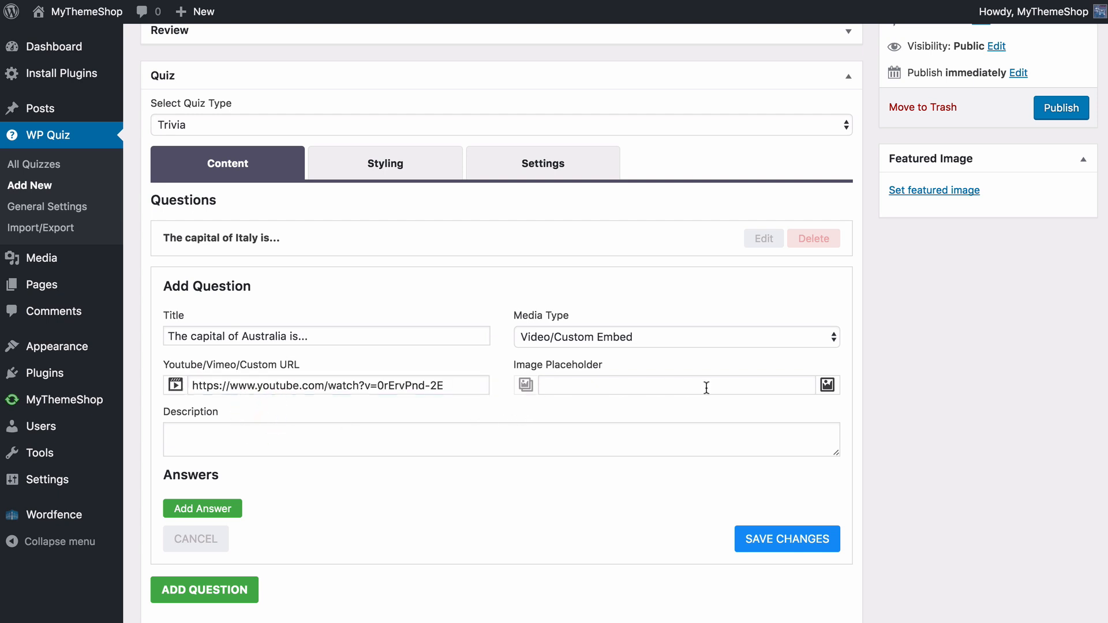
Step: Upload aus.jpg and use it as the image placeholder for the Australia question's video
click(827, 386)
click(92, 84)
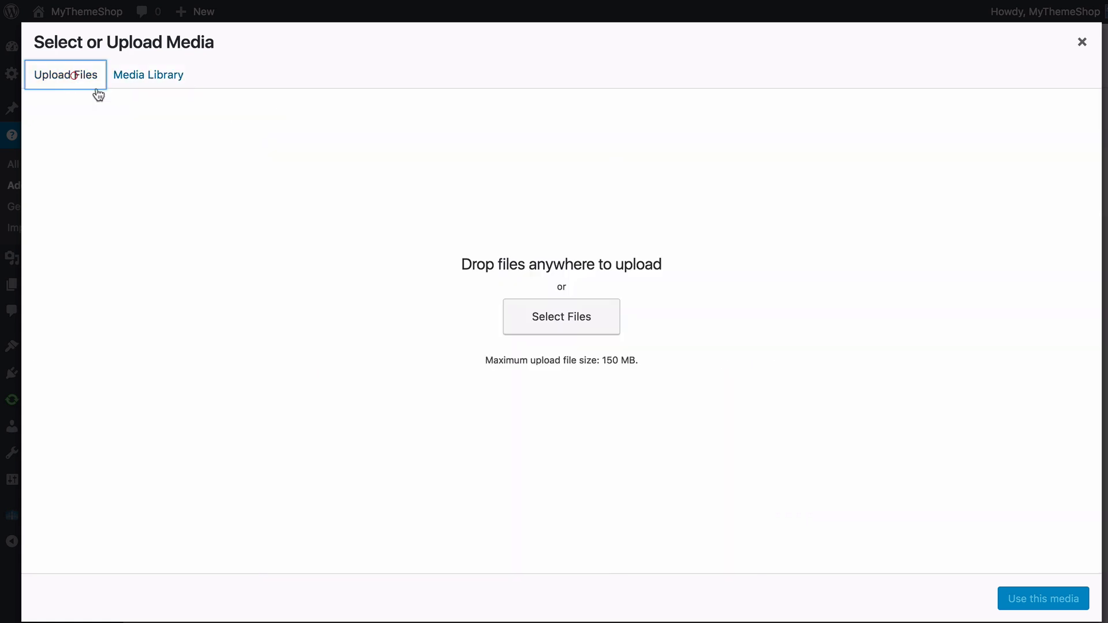
click(549, 315)
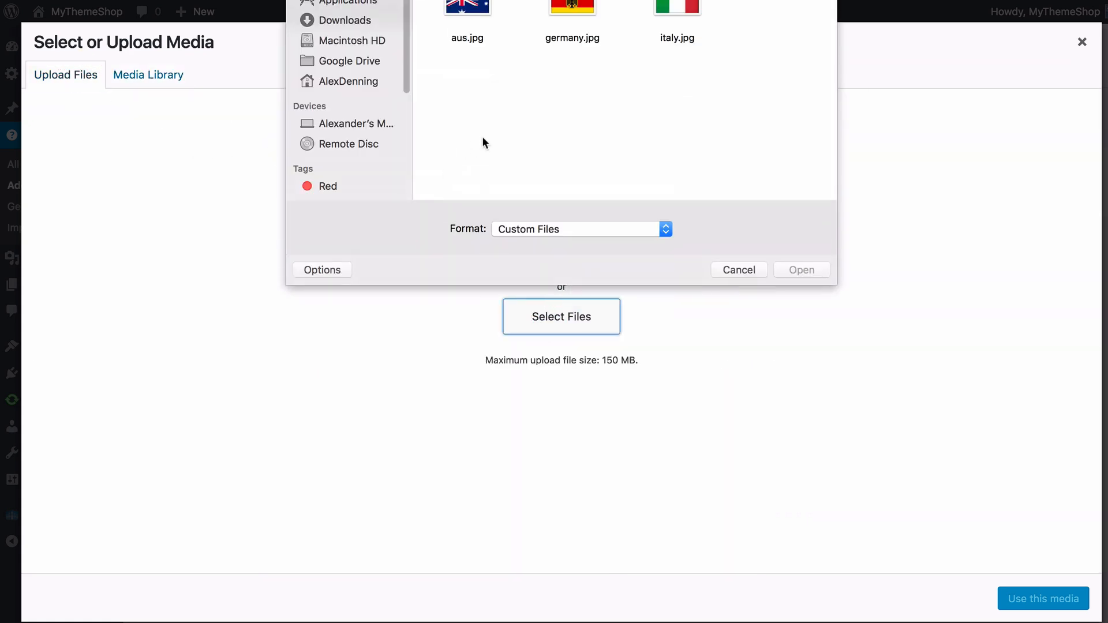
click(480, 22)
click(806, 273)
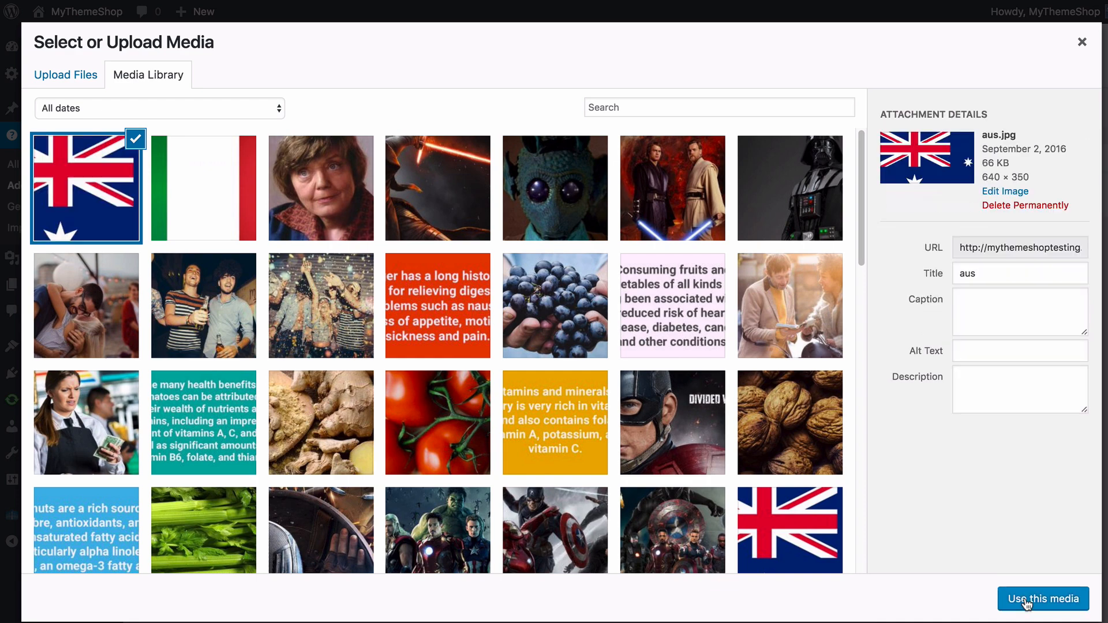
click(1026, 602)
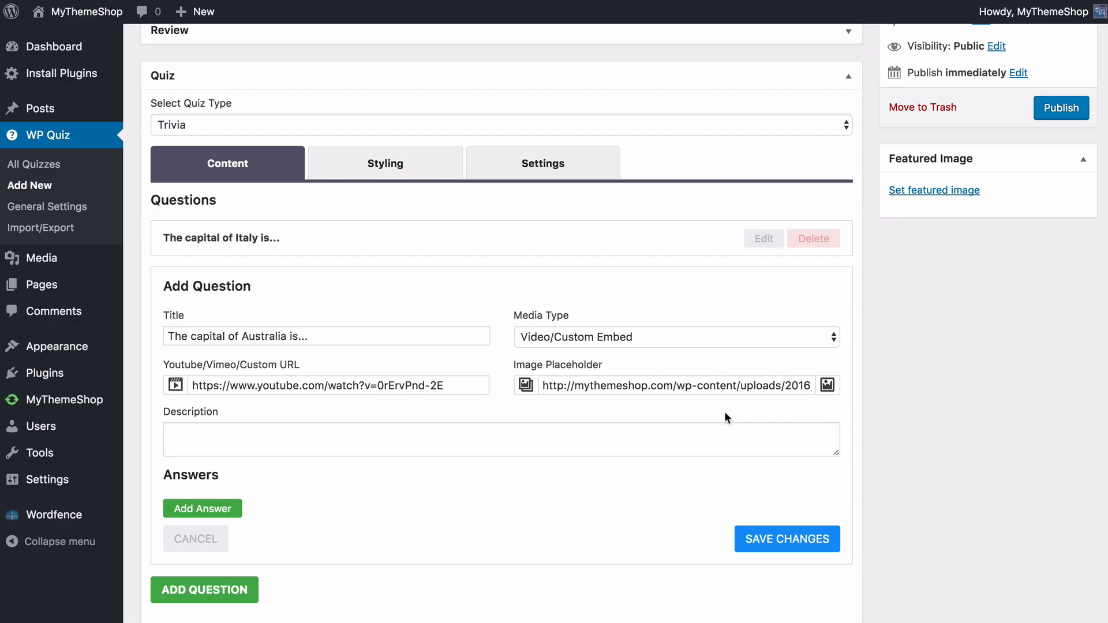
Step: Add "Sydney" as the first, incorrect answer to the Australia question and save it
scroll(634, 404, down, 1)
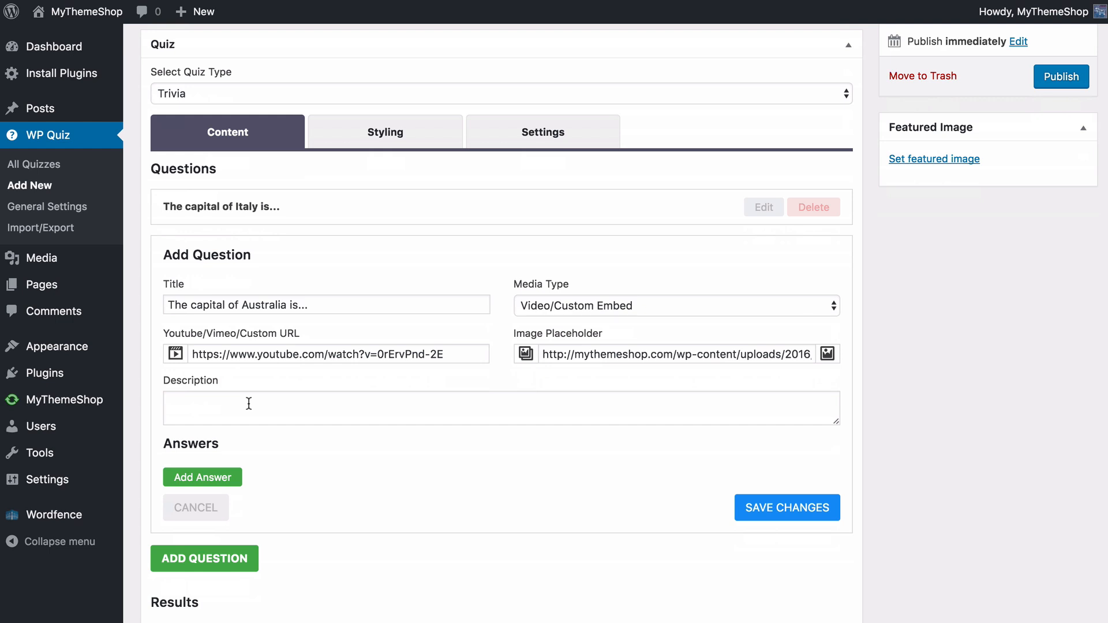
click(196, 476)
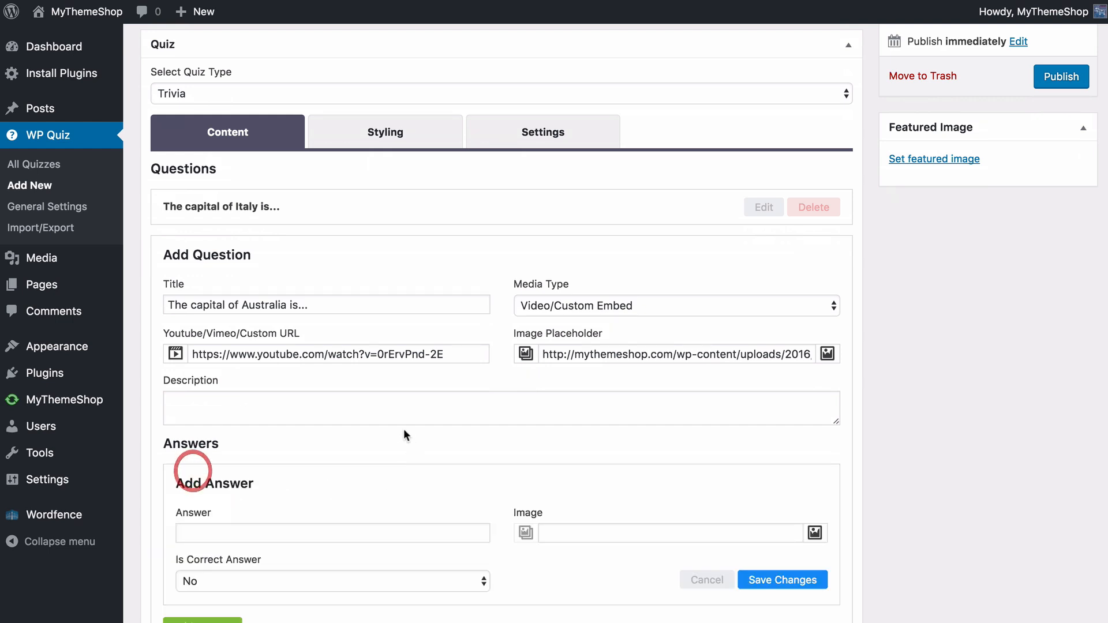
scroll(215, 404, down, 5)
click(223, 279)
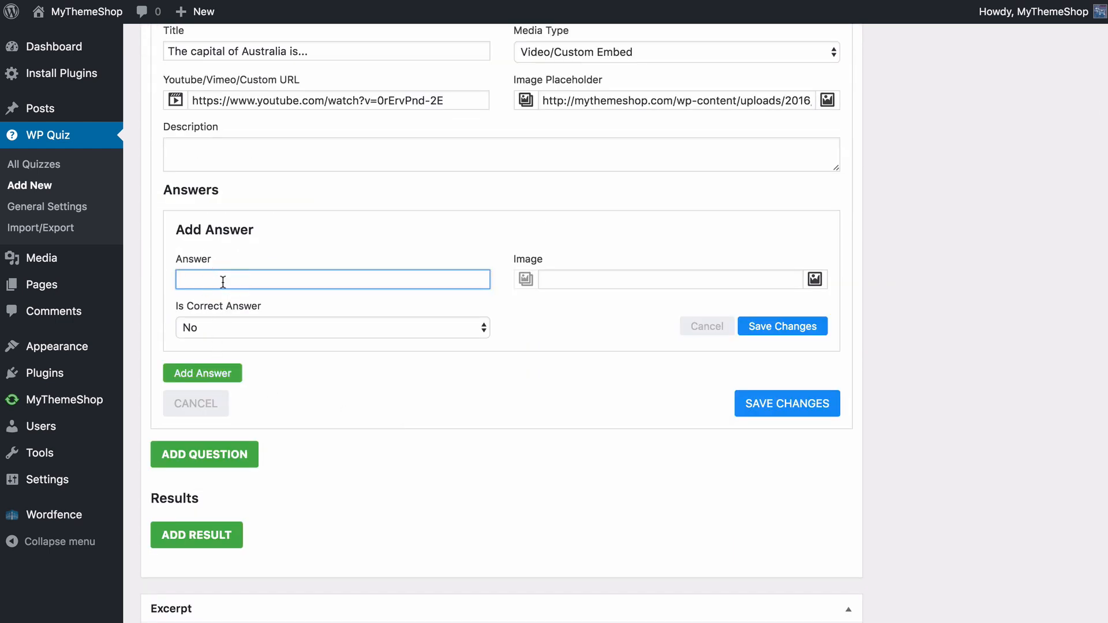
text(Sydney)
click(790, 327)
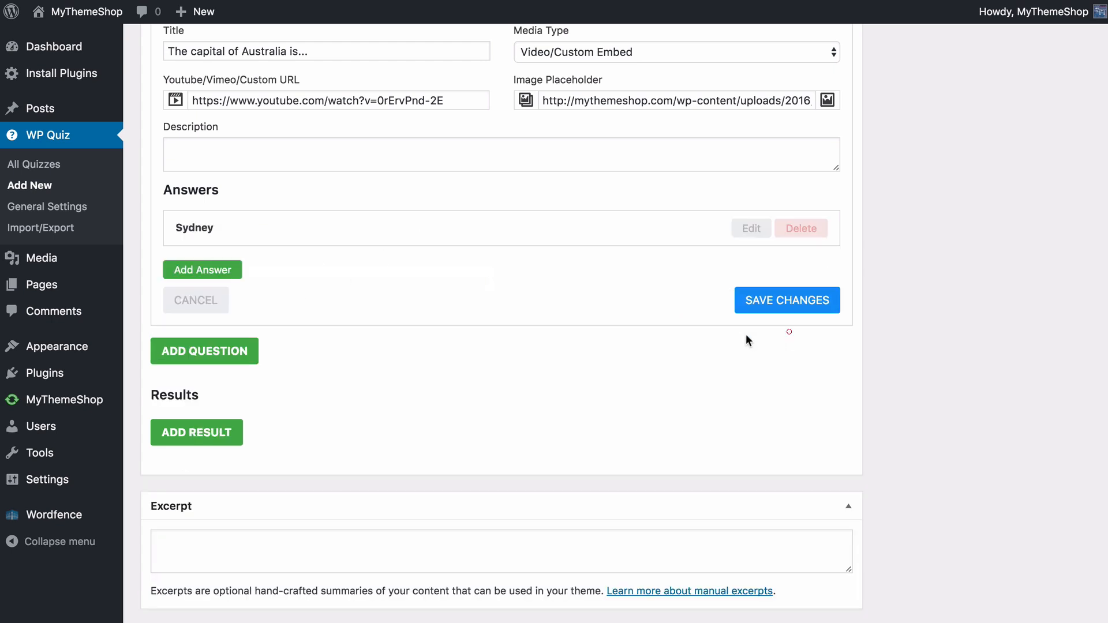
Step: Add "Melbourne" as a second, incorrect answer to the Australia question and save it
click(218, 268)
click(241, 320)
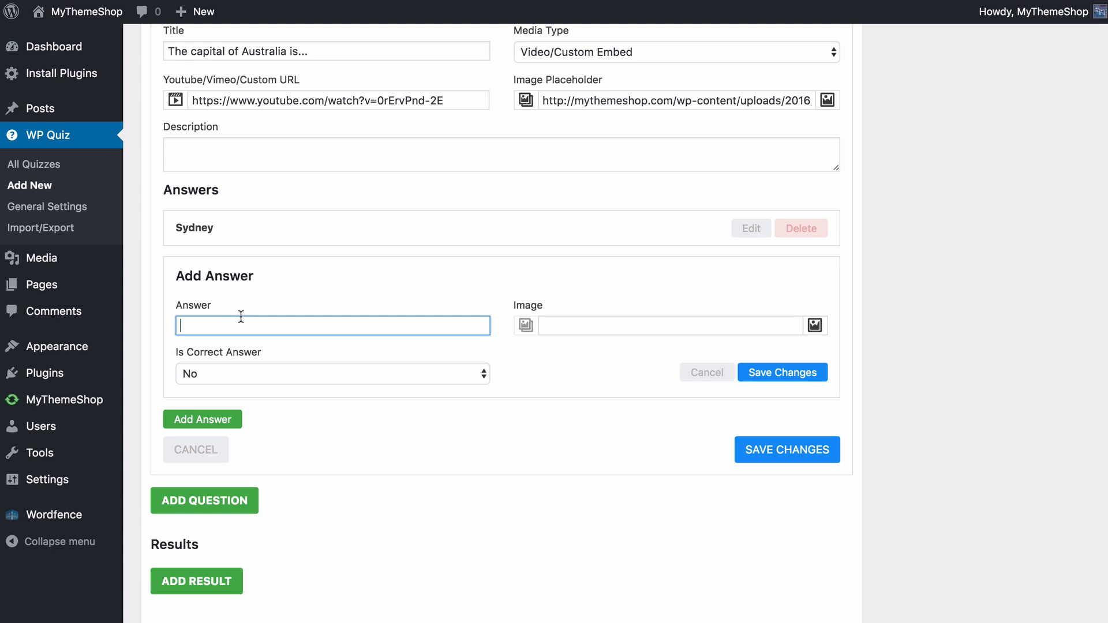
text(Melbourne)
click(773, 374)
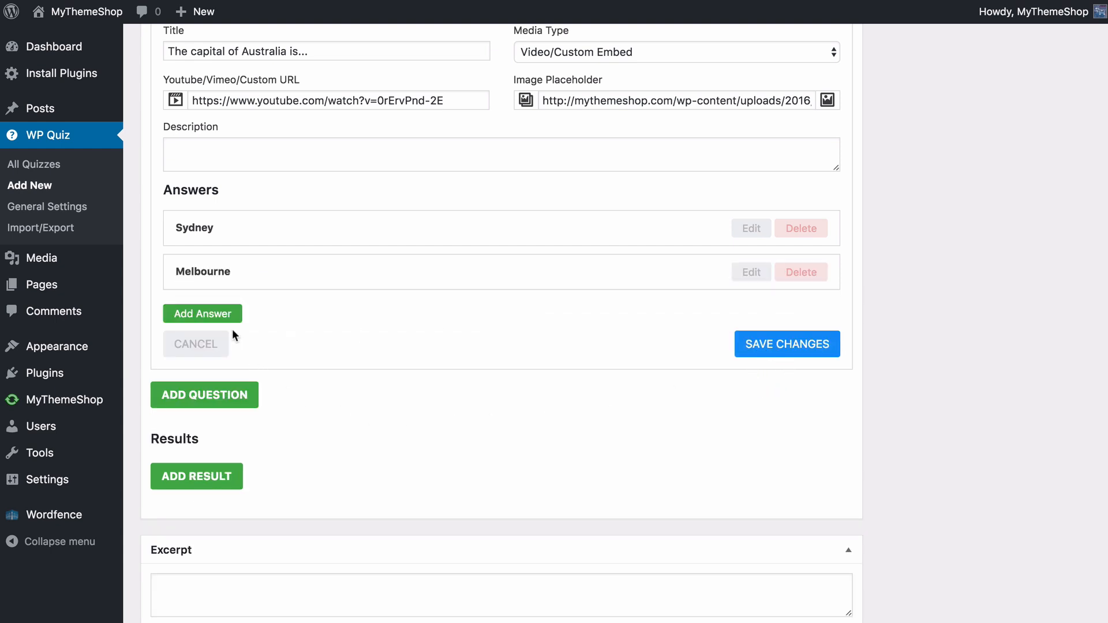
Step: Add "Canberra" as the third answer to the Australia question, mark it as correct and save it
click(224, 314)
click(225, 364)
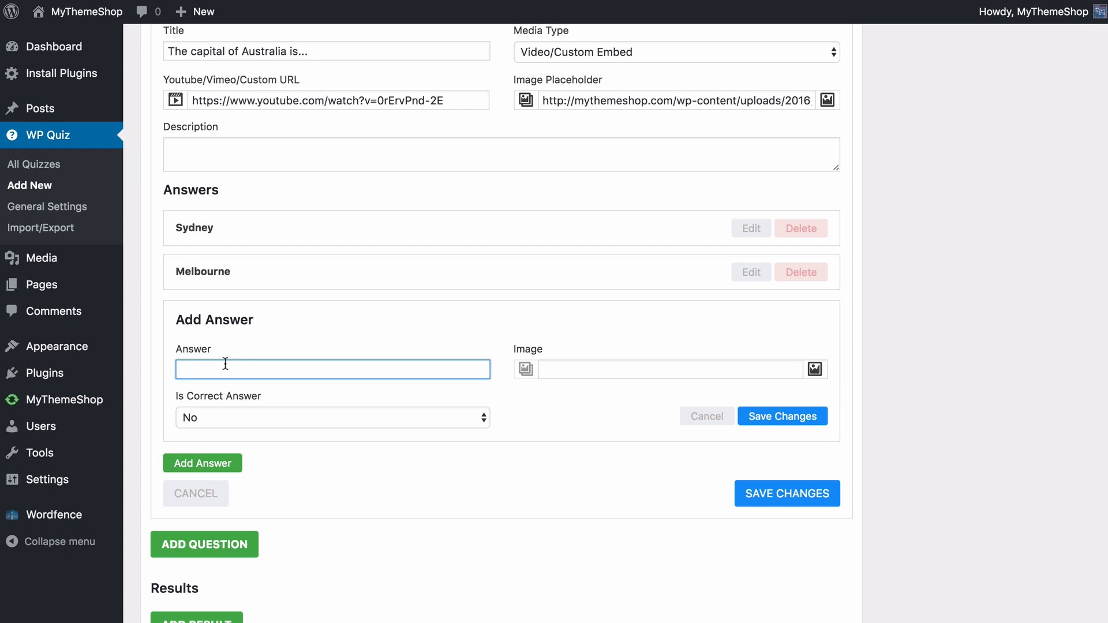
text(Canberra)
click(384, 417)
click(348, 427)
click(766, 423)
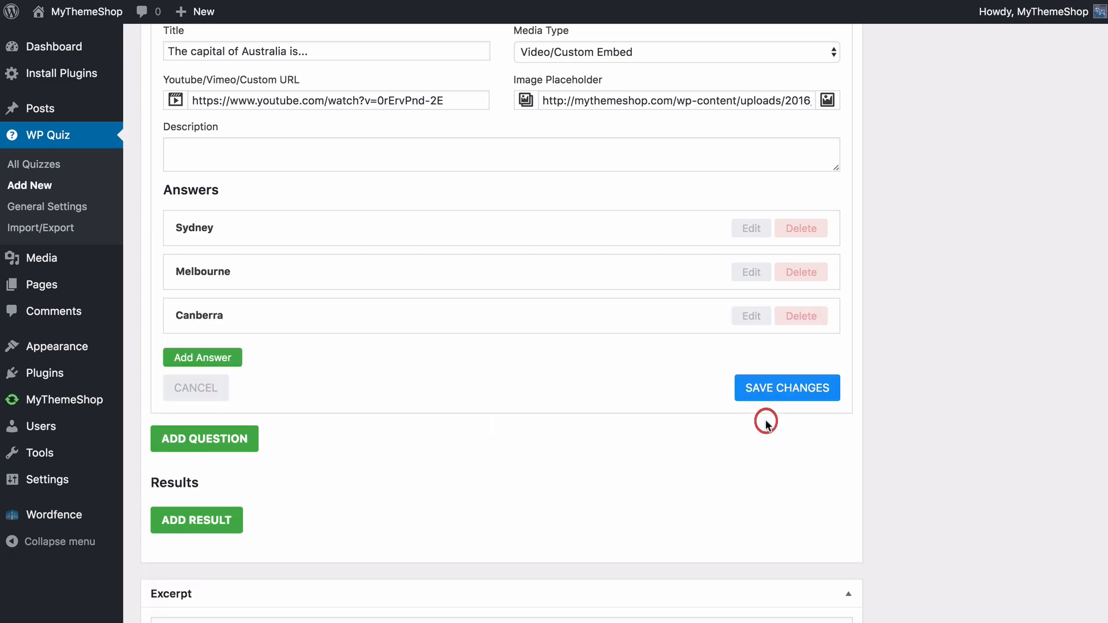
Step: Add "Perth" as a fourth, incorrect answer and save the completed Australia question
click(202, 359)
click(198, 411)
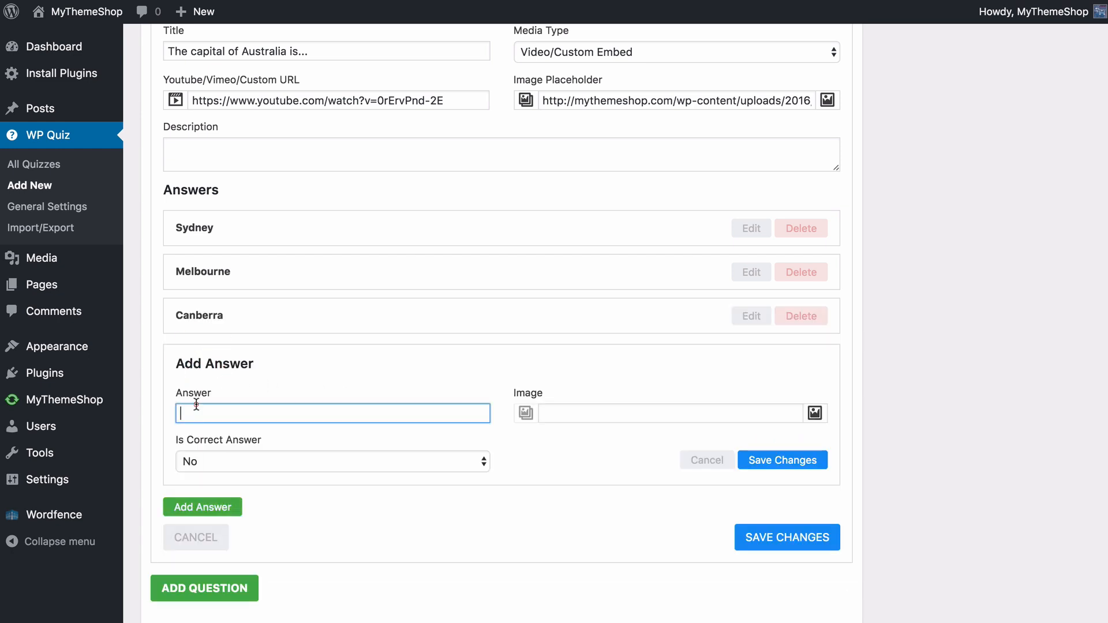
text(Perth)
click(531, 462)
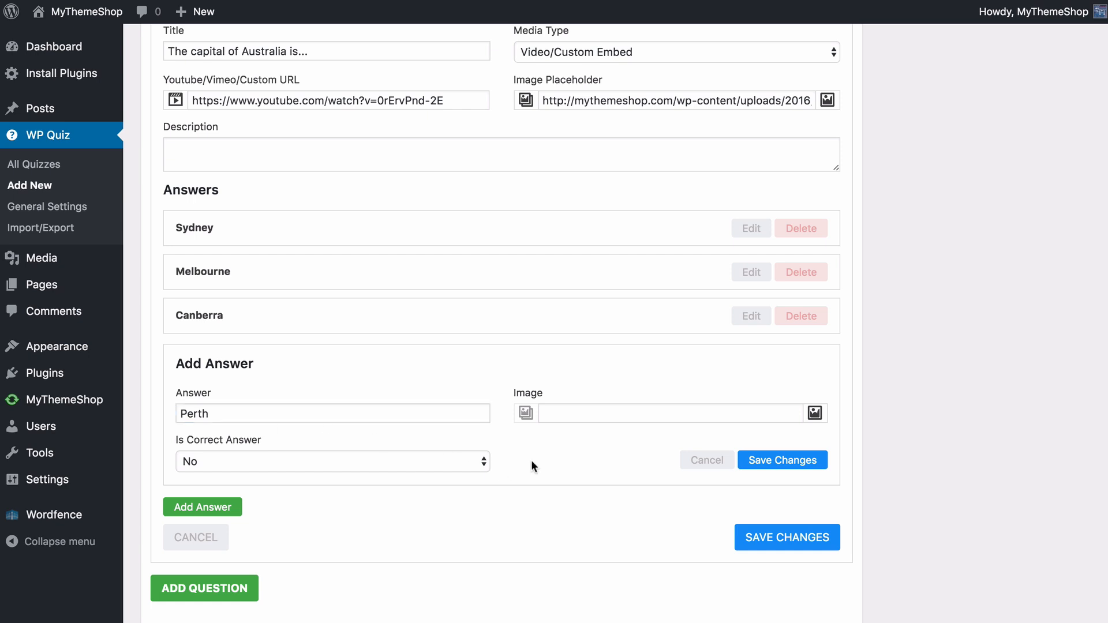
click(754, 460)
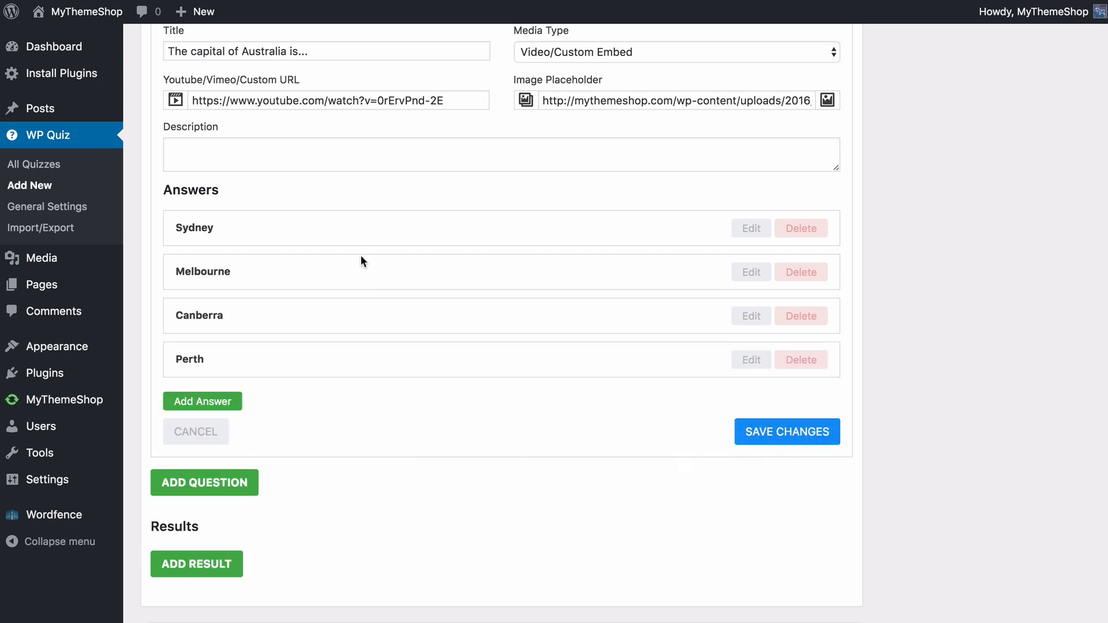
click(792, 438)
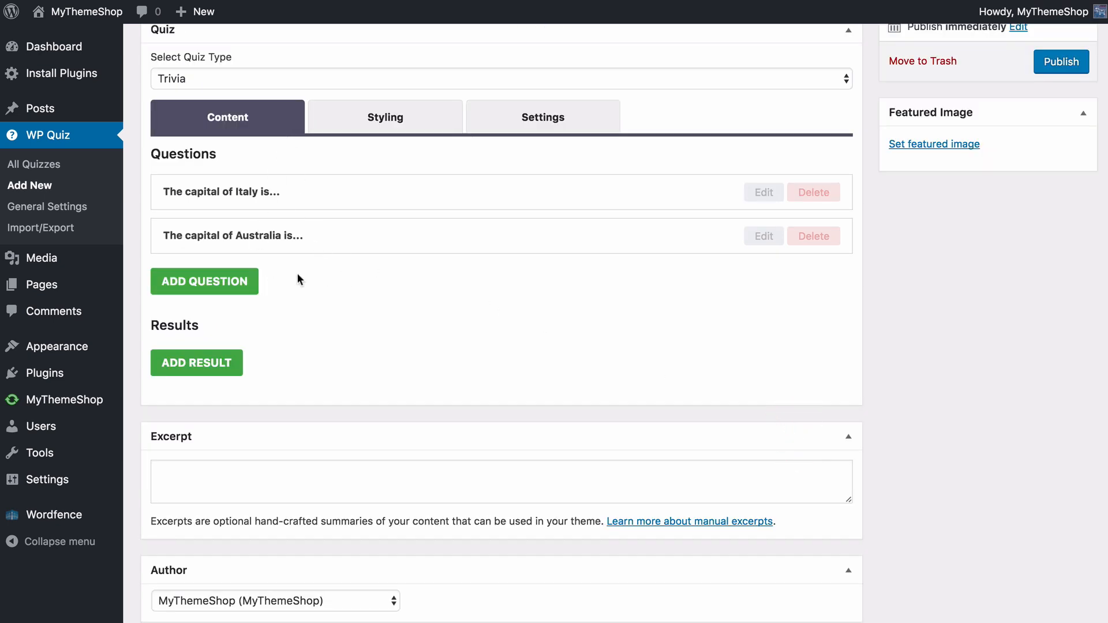
click(249, 282)
scroll(241, 268, down, 3)
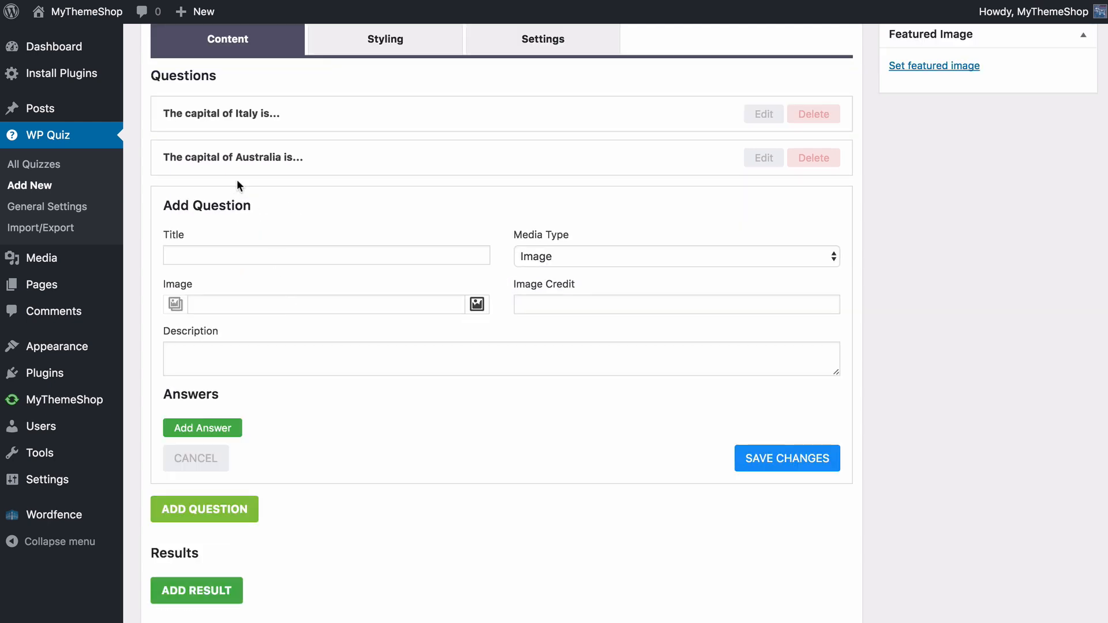
click(187, 458)
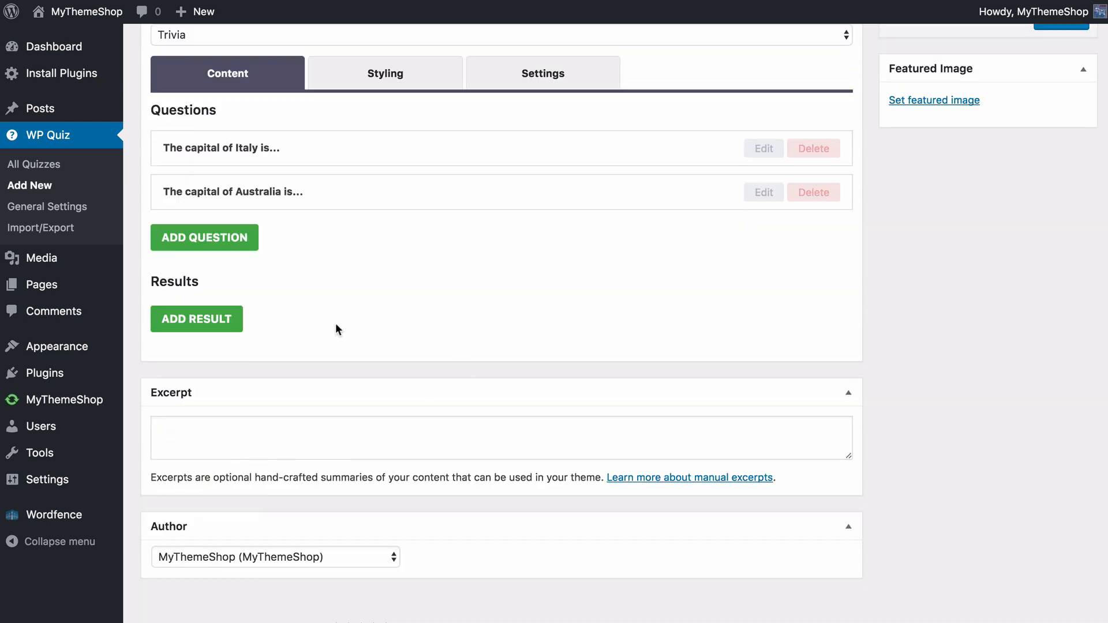
Step: Start a quiz result with the text "Wrong! You got no answers correct! Try again next time."
click(220, 319)
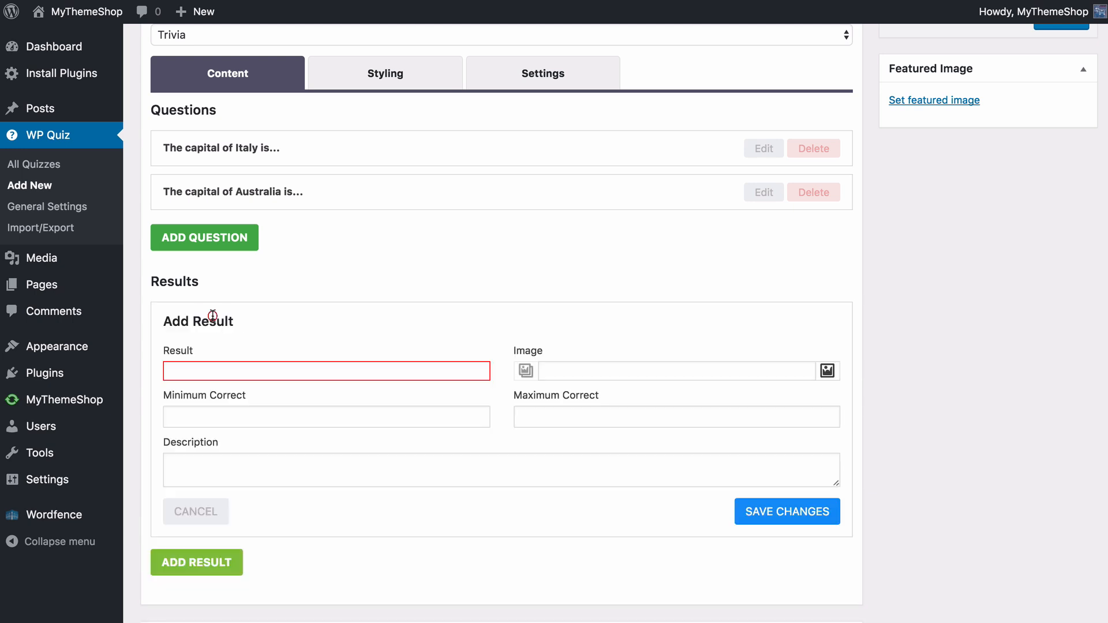
click(231, 371)
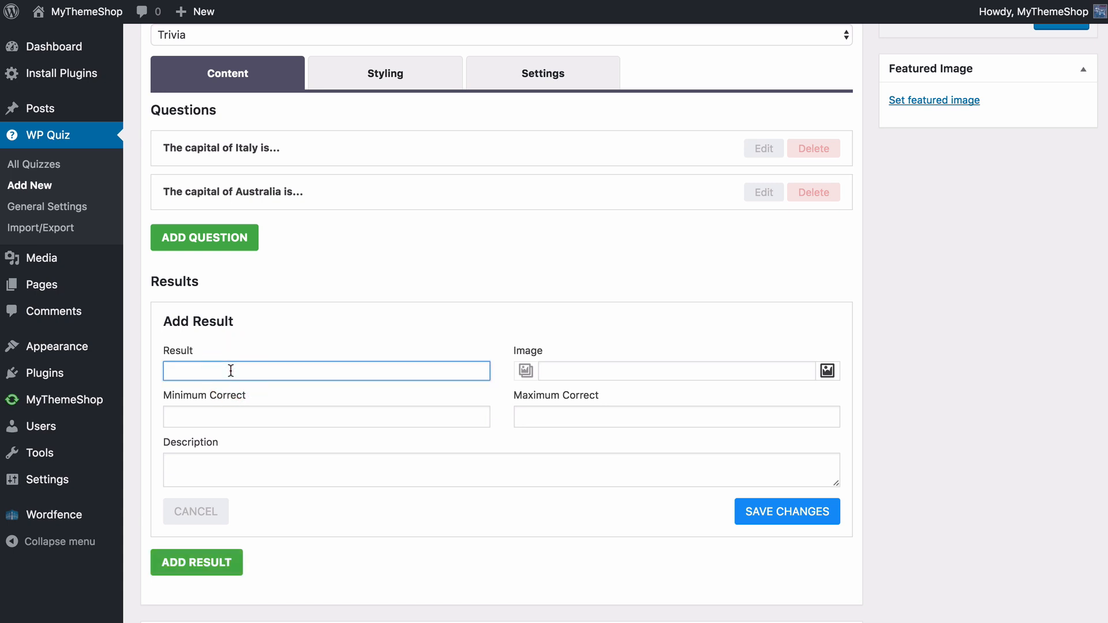
text(N)
key(BackSpace)
text(Wrong!)
text(You got no answers correct)
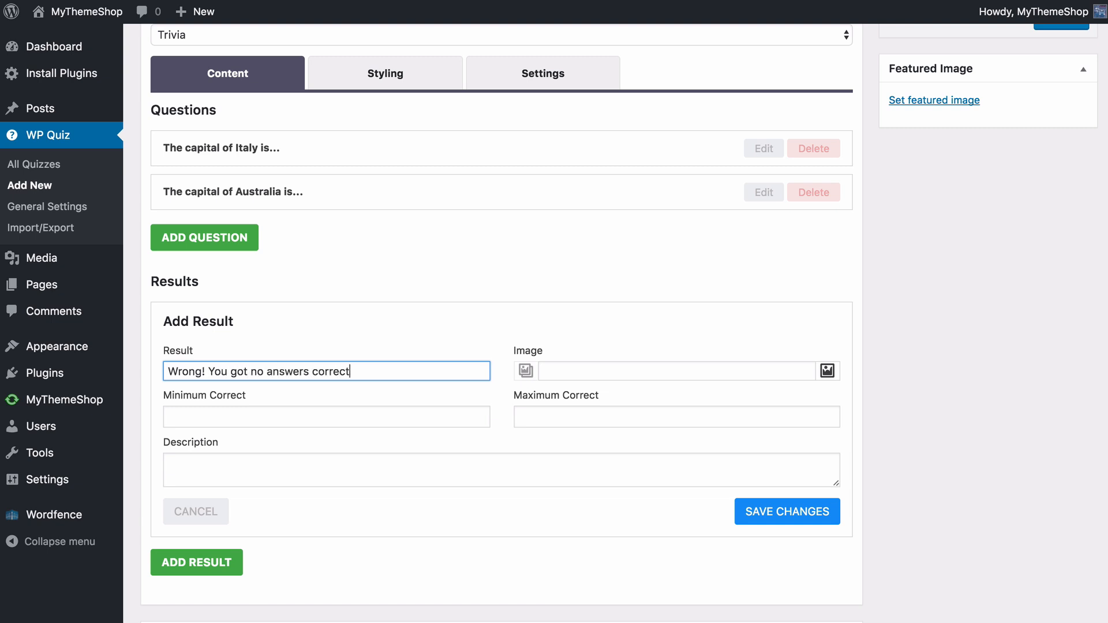
text(! Try again next time.)
click(532, 307)
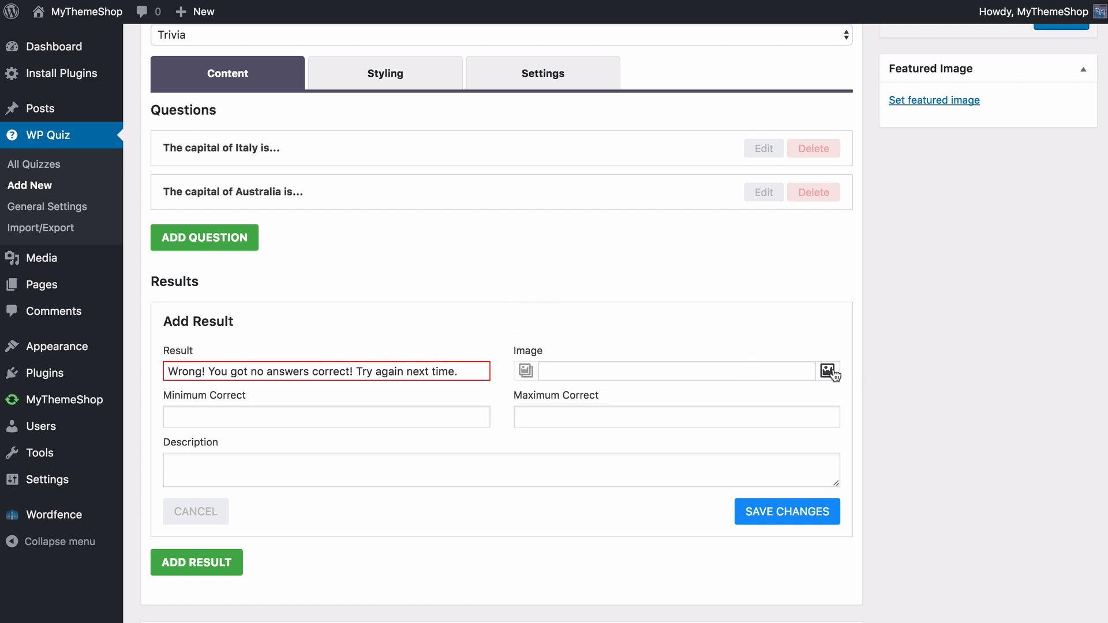
Step: Set the "Wrong!" result's minimum and maximum correct answers to 0 and save it
click(386, 413)
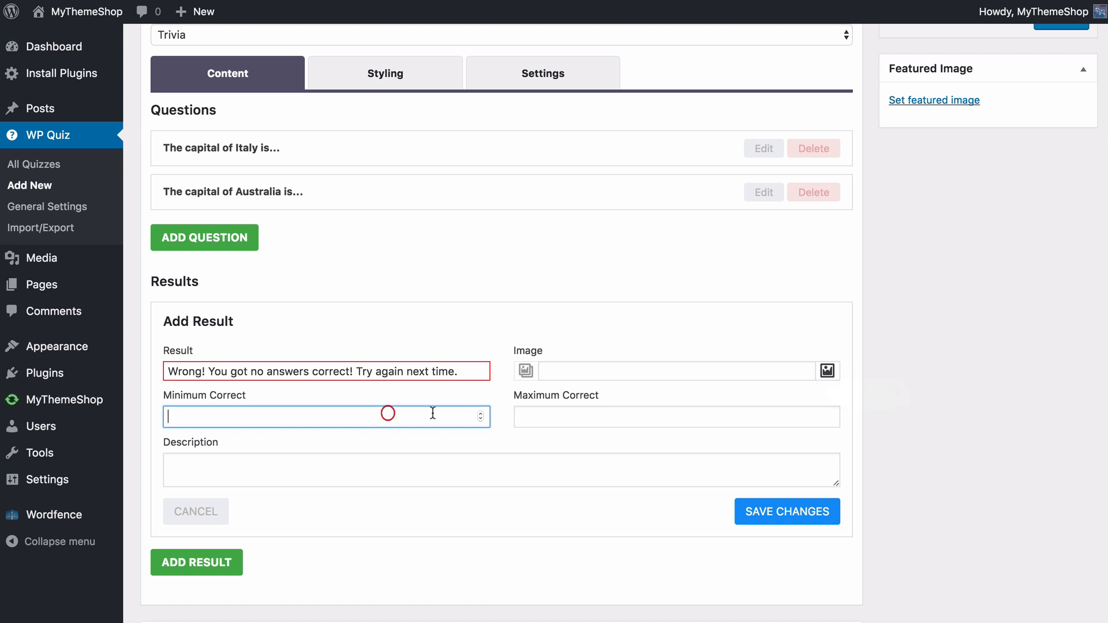
click(614, 420)
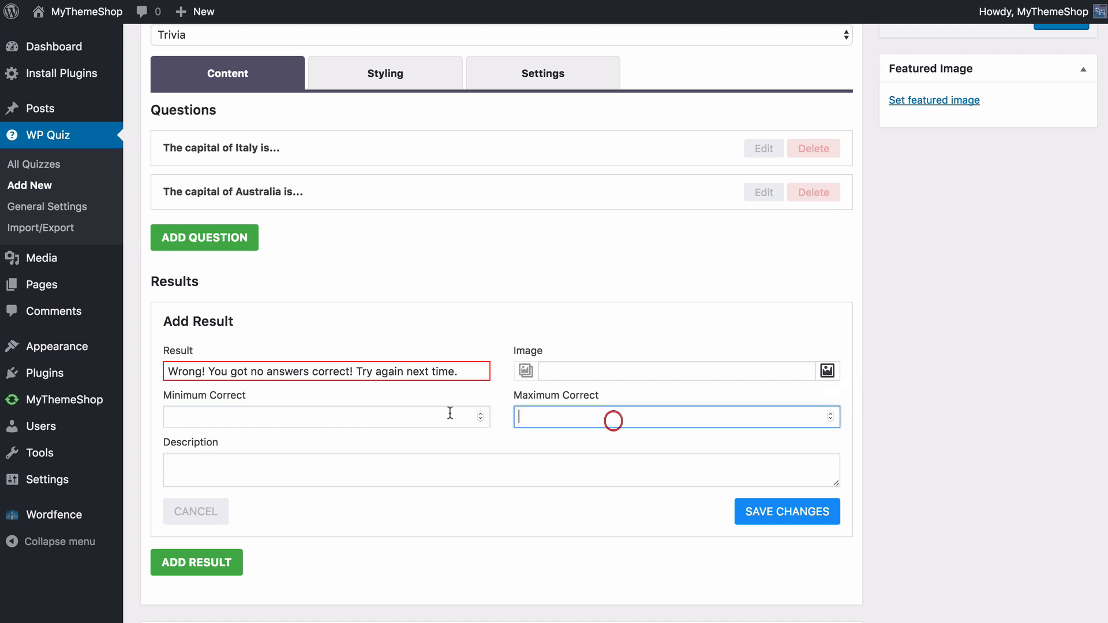
click(413, 418)
text(0)
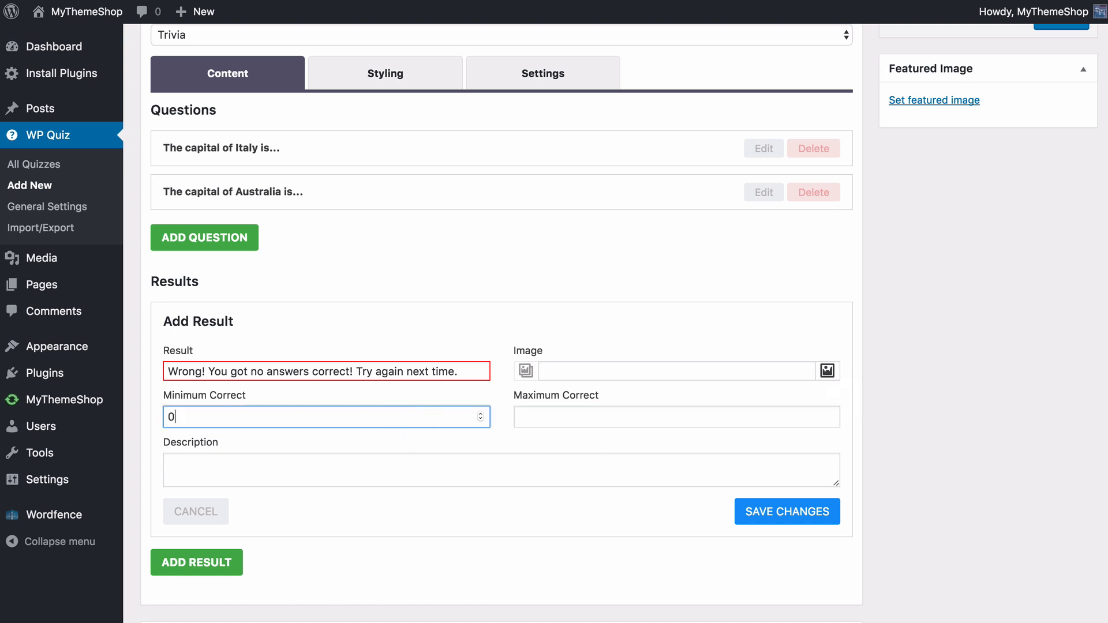
click(572, 411)
text(0)
click(497, 398)
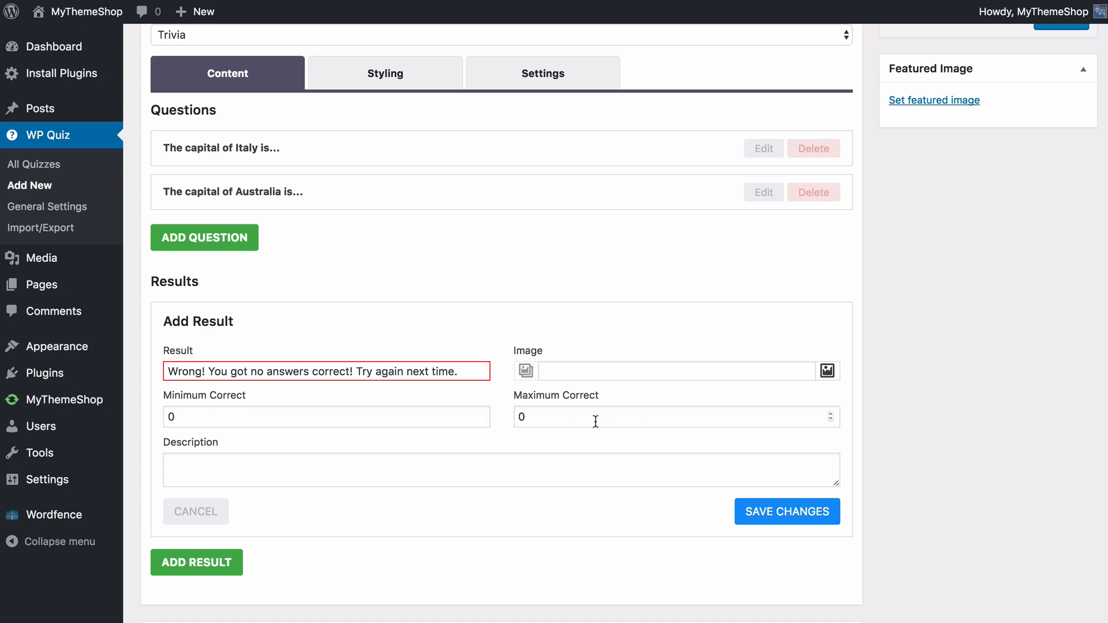
click(787, 515)
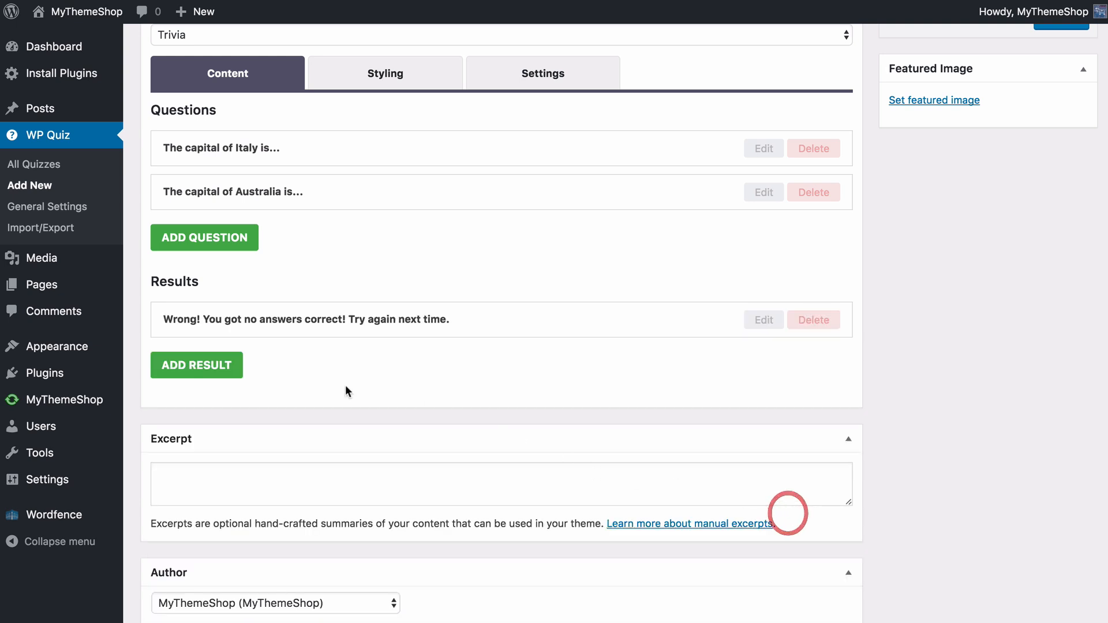
Step: Start a second quiz result with the text "Nearly there! You tried but got one wrong :("
click(243, 370)
scroll(230, 385, down, 2)
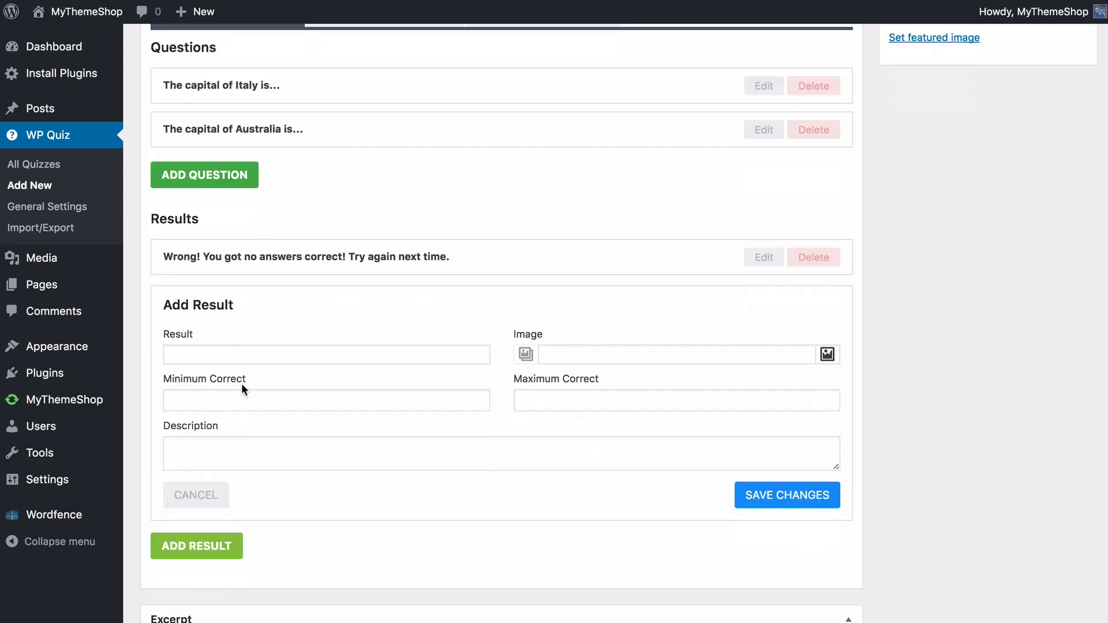
click(222, 358)
text(Nearly)
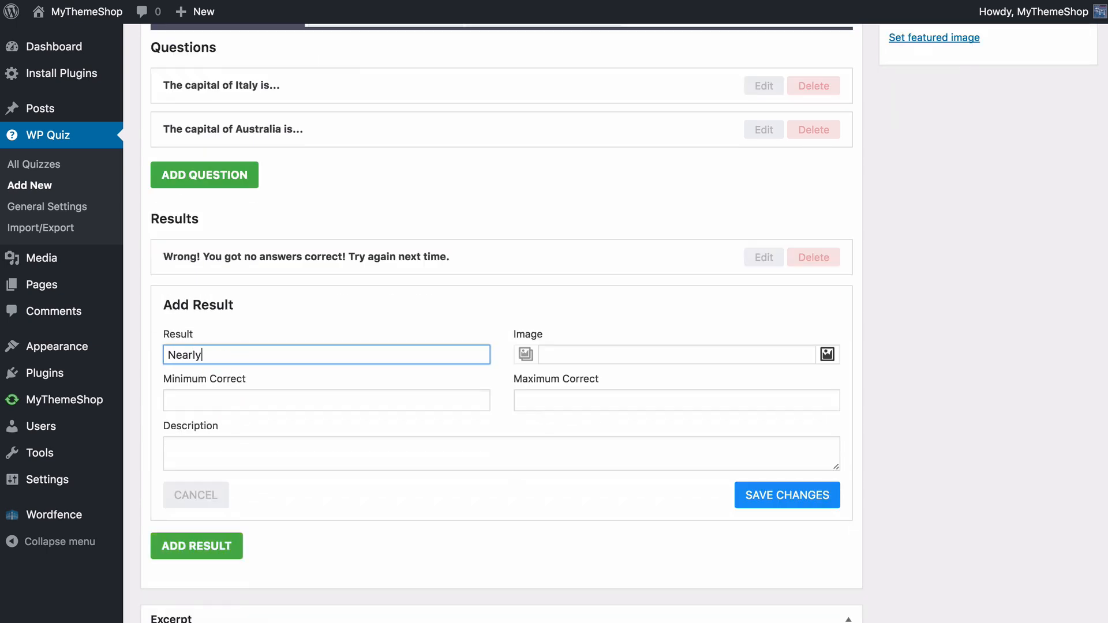
text( there! You tried but got )
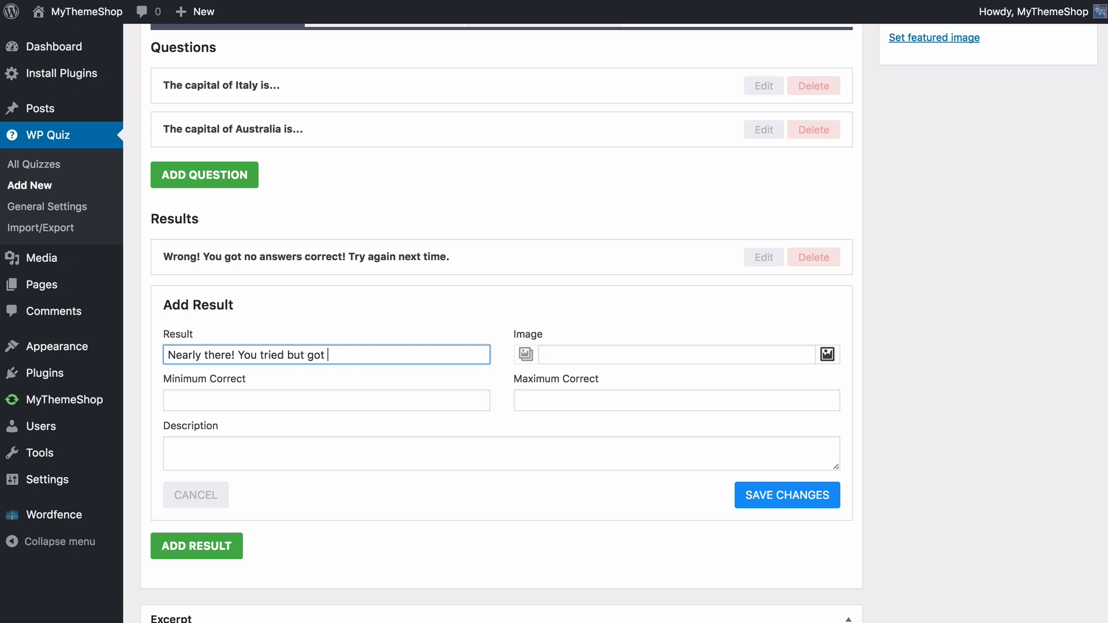
text(it)
key(BackSpace)
key(BackSpace)
text(one wrong:()
click(386, 355)
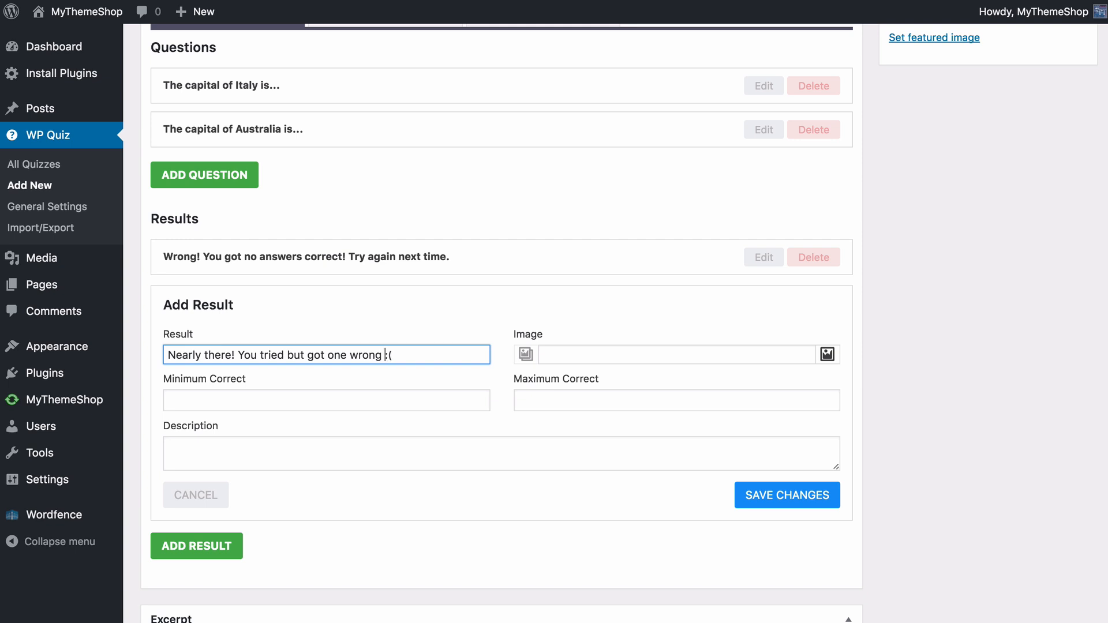
click(464, 333)
Step: Set the "Nearly there!" result's minimum and maximum correct answers to 1 and save it
click(333, 402)
text(1)
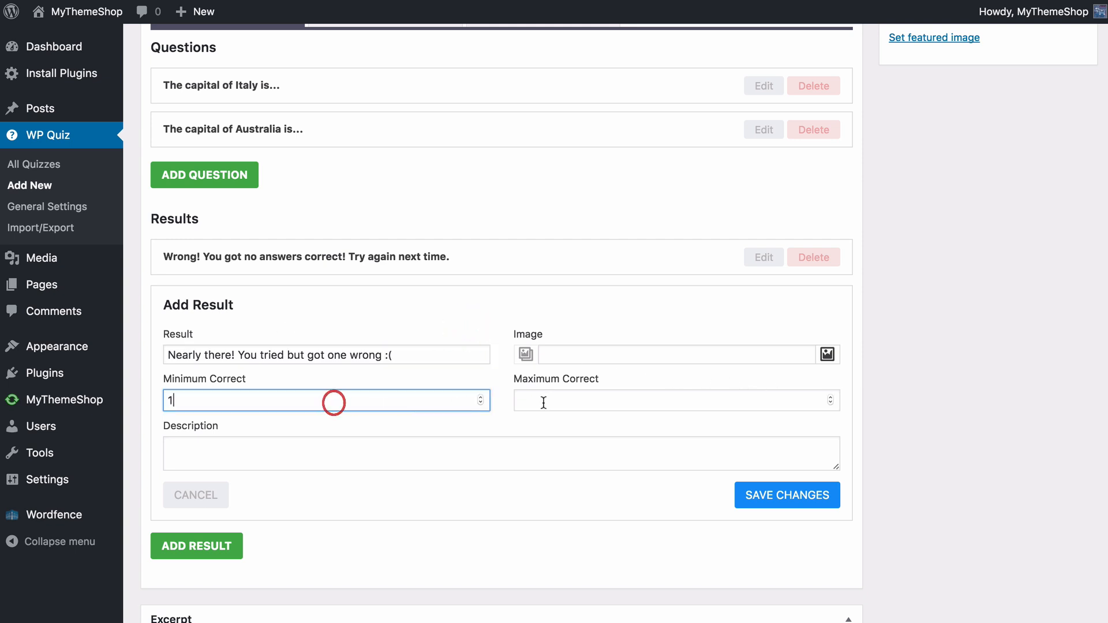
click(545, 401)
text(1)
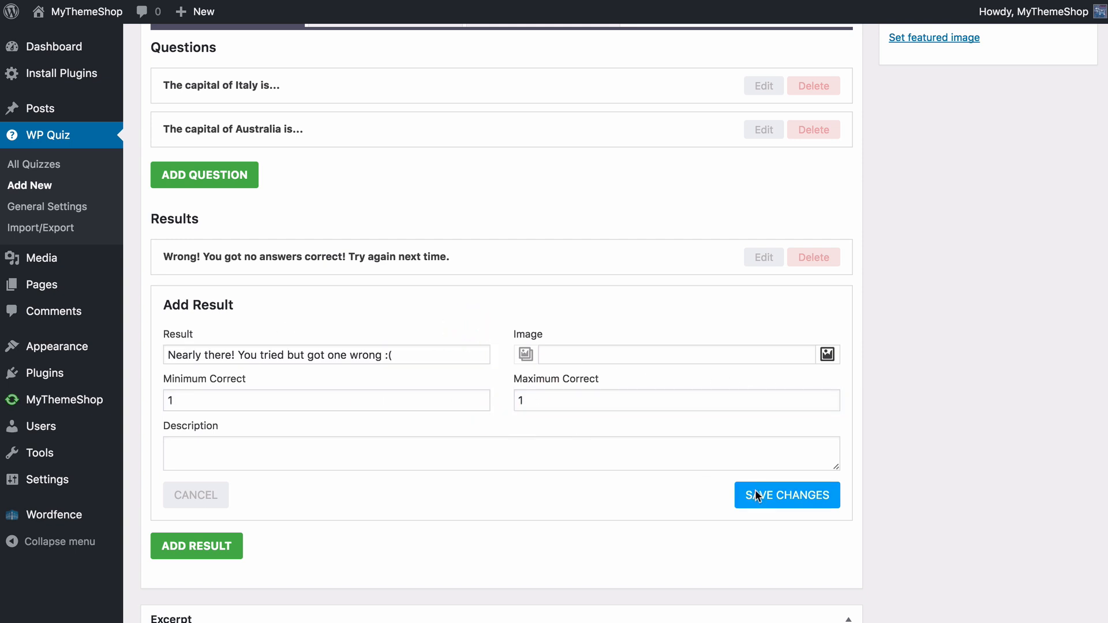
click(755, 494)
Step: Start a third quiz result with the text "Hooray! You got the quiz correct!"
click(202, 367)
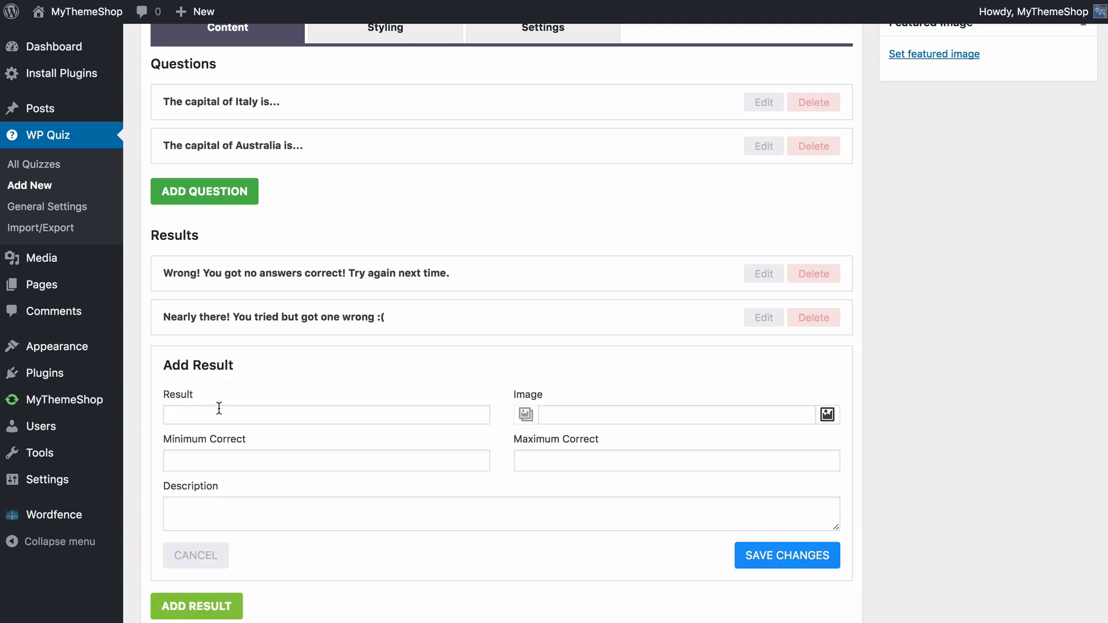
click(226, 411)
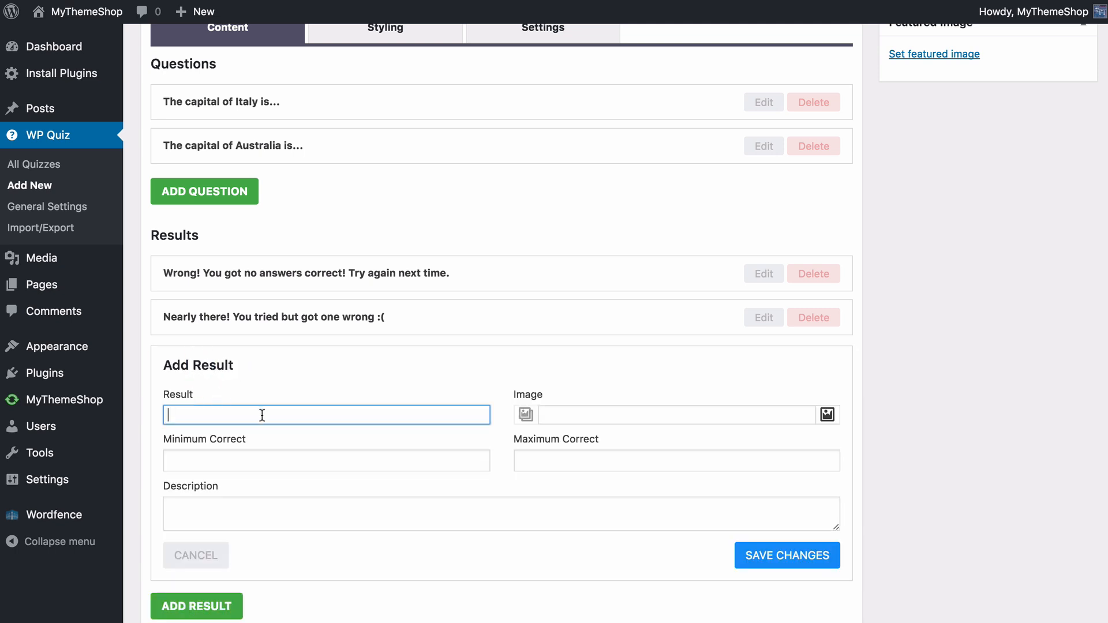
text(Hooray! You got the quiz correct)
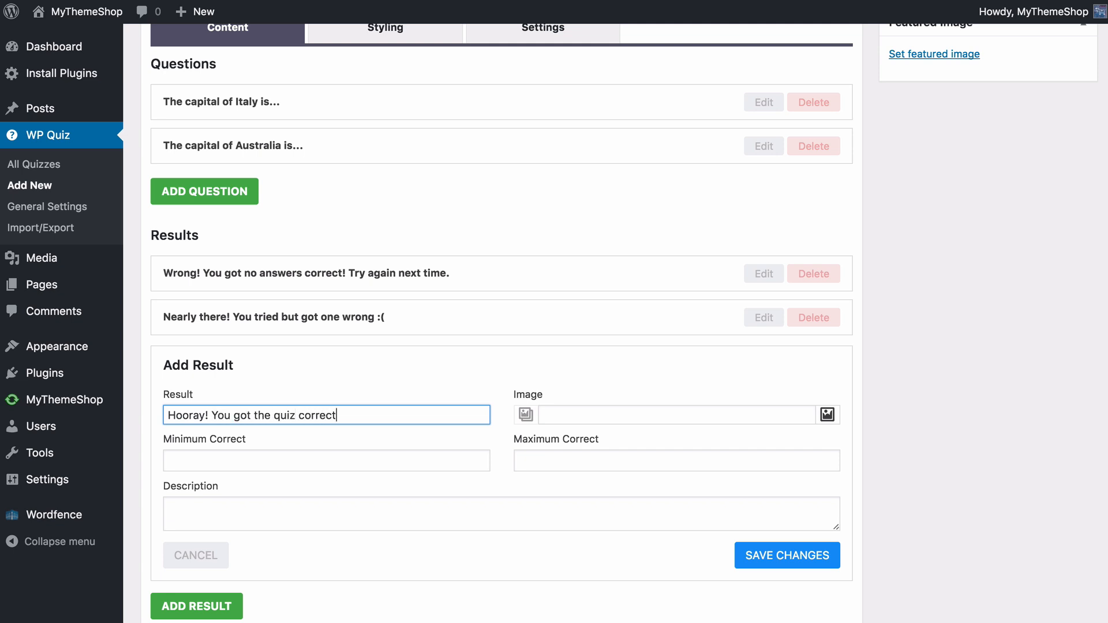
text(!)
click(280, 400)
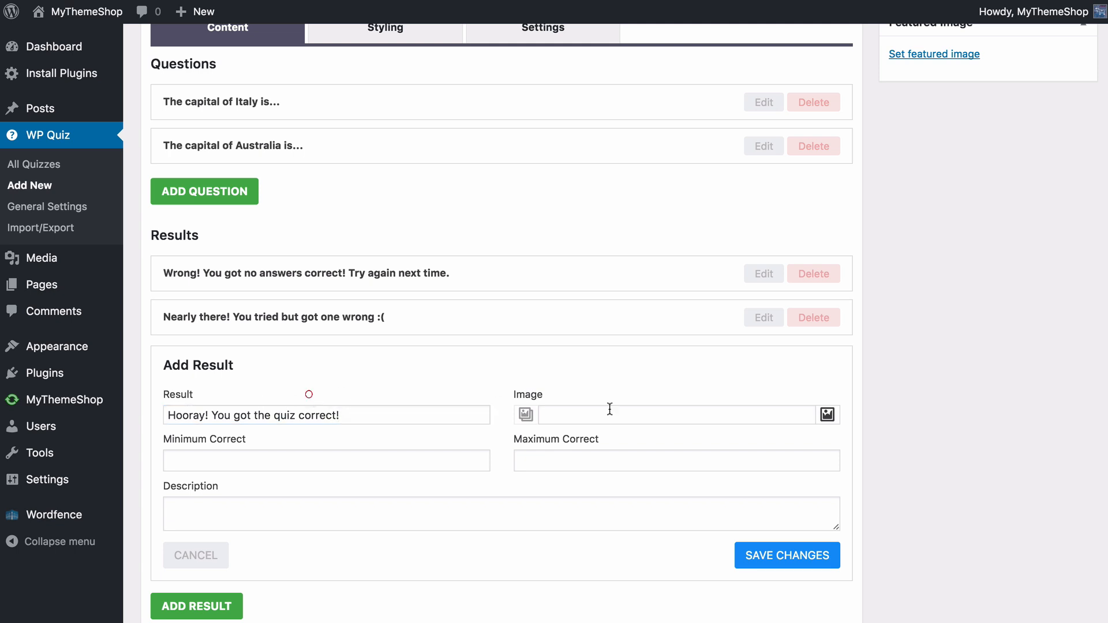
Step: Set the "Hooray!" result's minimum and maximum correct answers to 2 and save it
click(329, 460)
text(2)
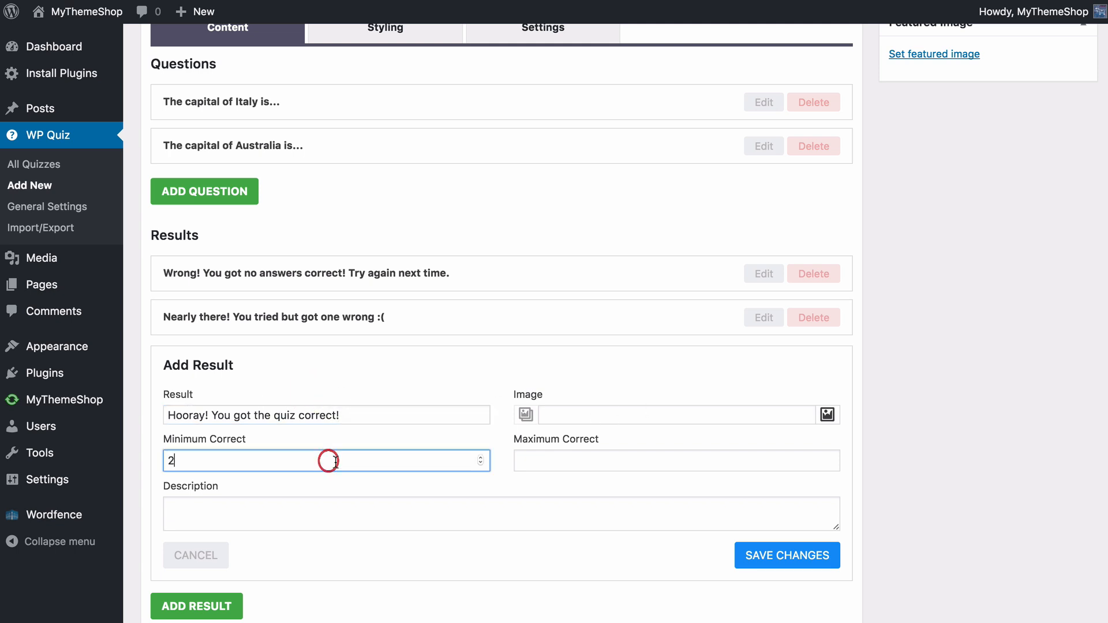
click(590, 462)
text(2)
click(490, 475)
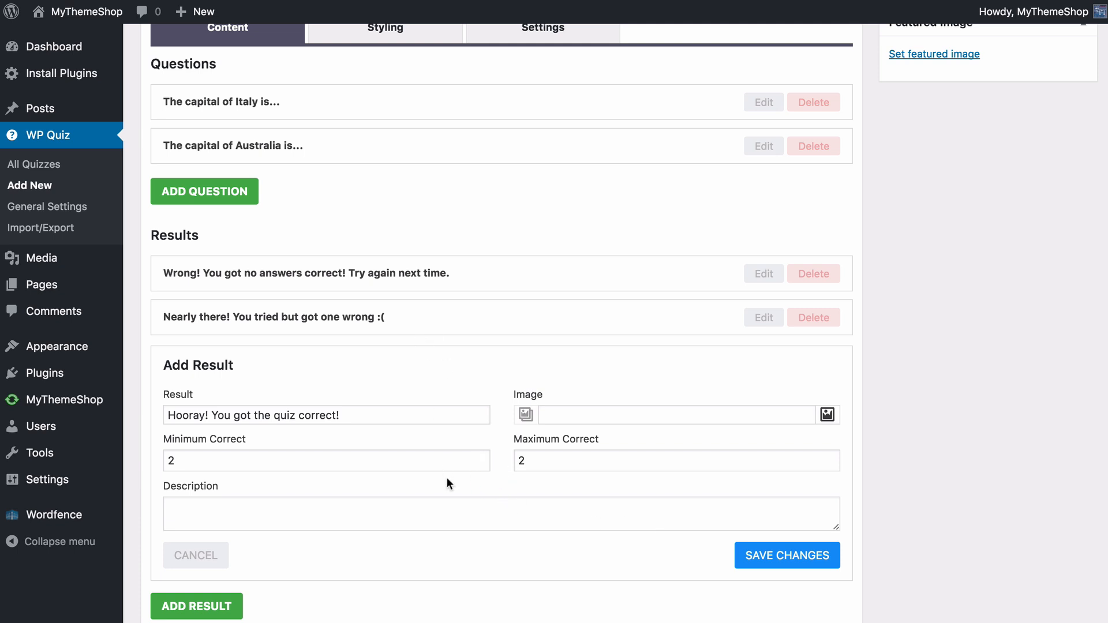
click(746, 555)
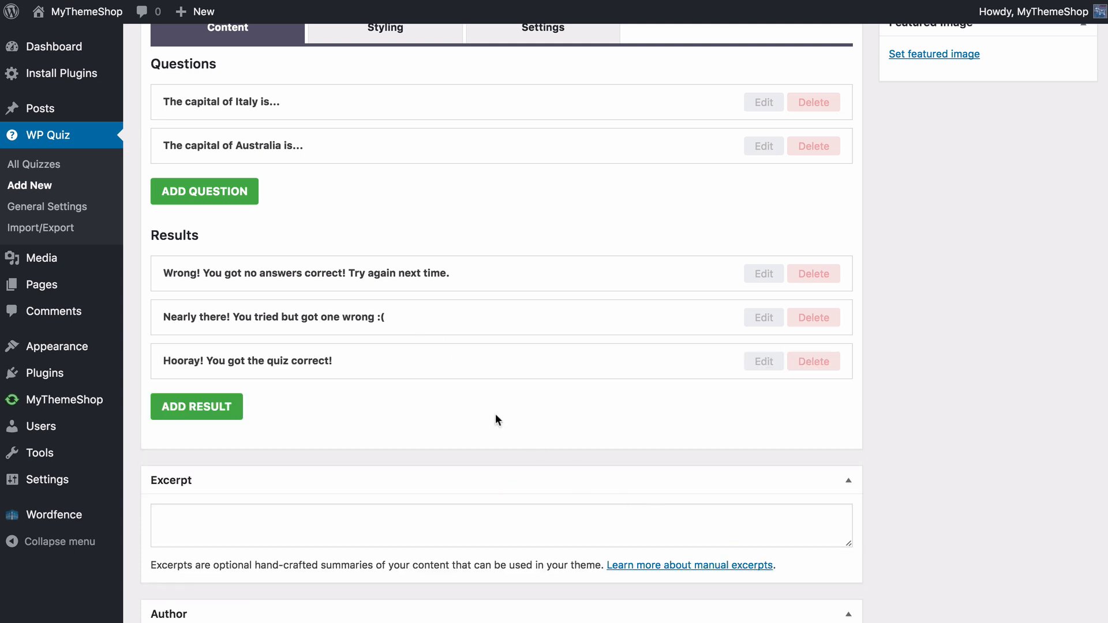
Step: Save the country capitals quiz as a draft and publish it
scroll(463, 394, up, 5)
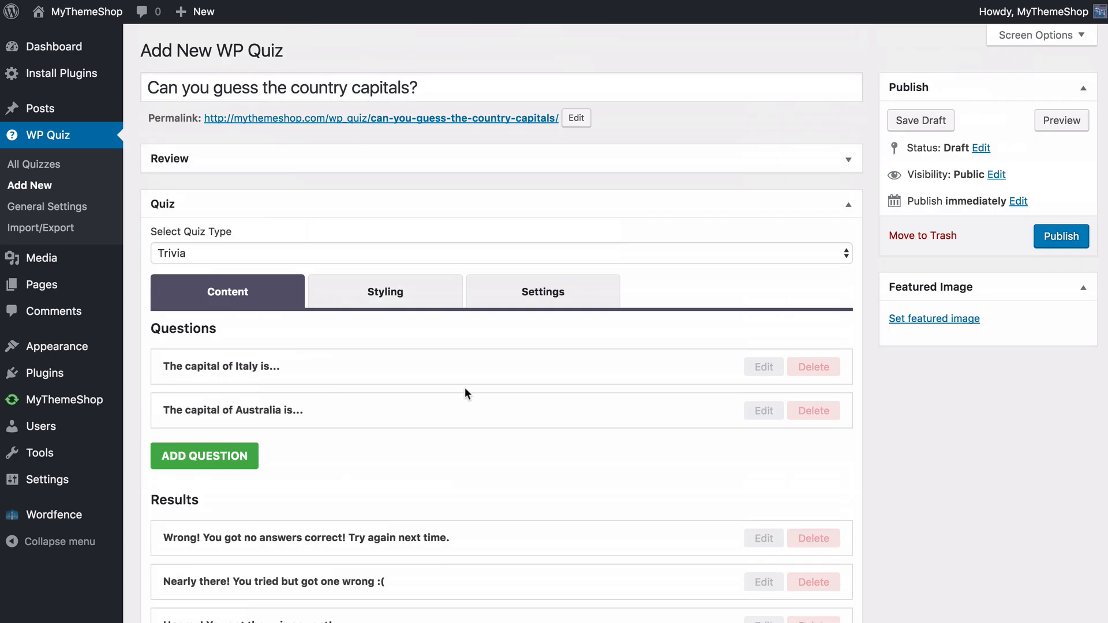
click(921, 121)
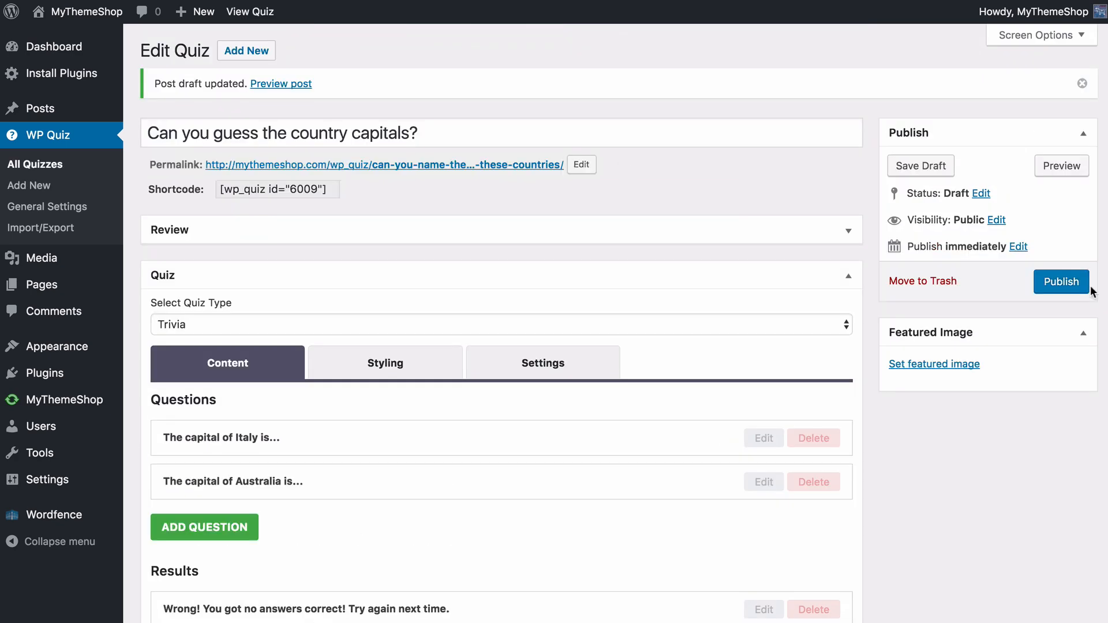
click(1056, 284)
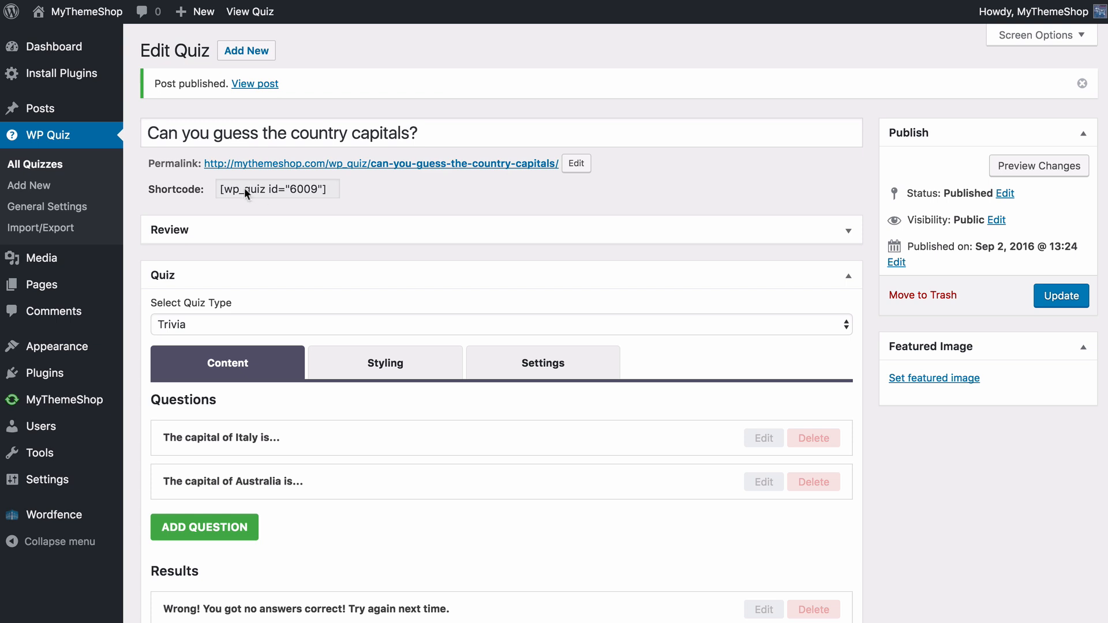
Step: Highlight the quiz's shortcode and open the published quiz through its permalink
drag(221, 189, 335, 201)
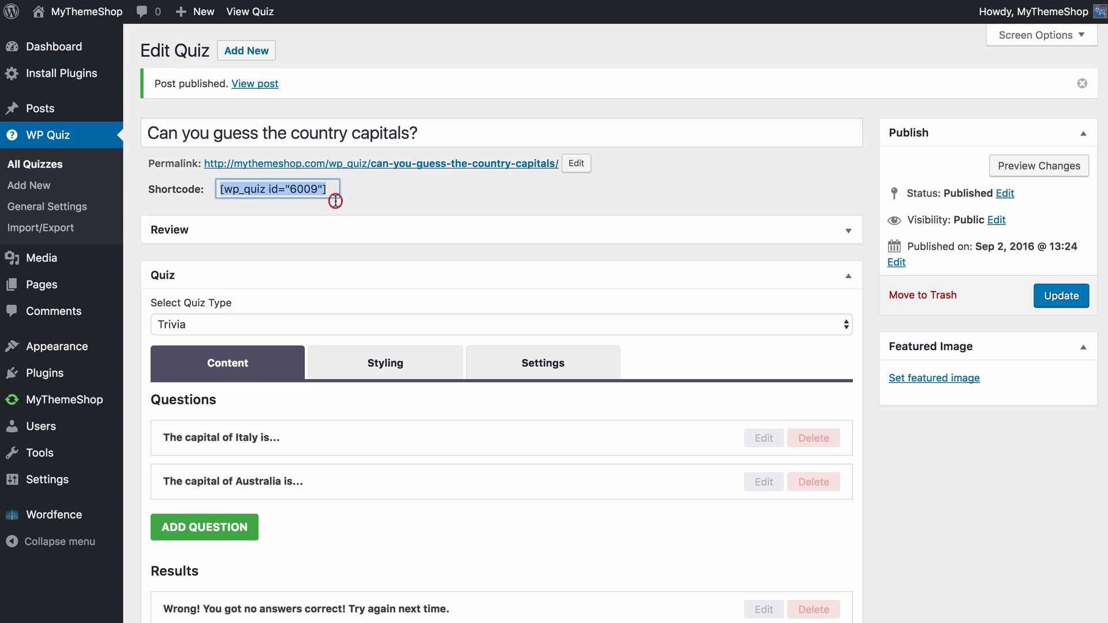
click(392, 203)
click(348, 166)
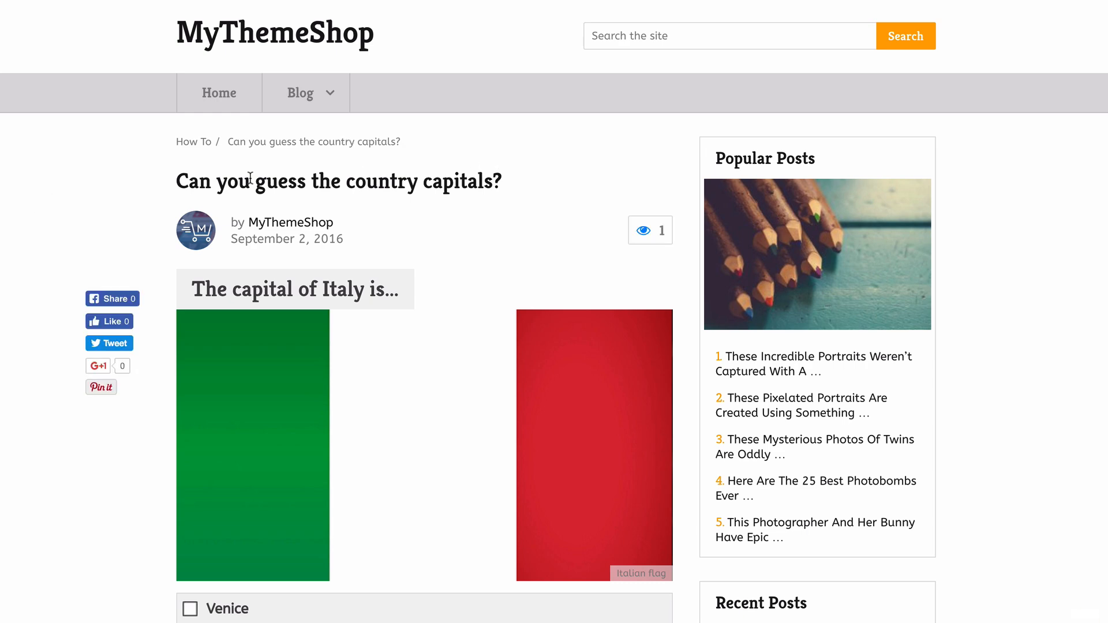
Step: Look through the published quiz page, examining both questions with their media and answer options
scroll(250, 177, down, 2)
scroll(242, 145, down, 6)
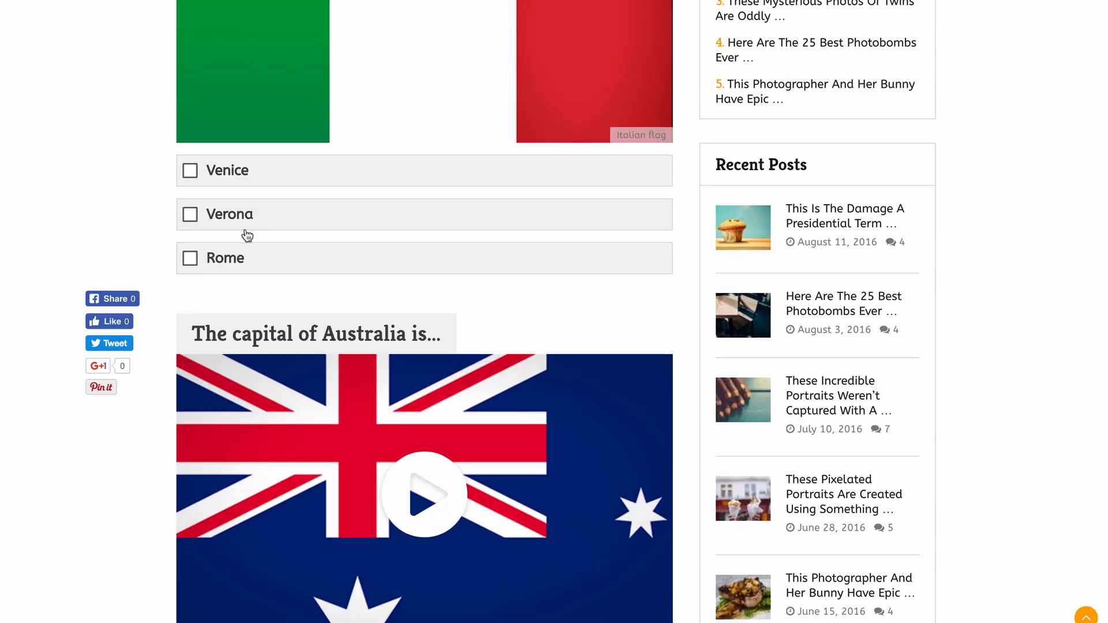
scroll(247, 235, up, 6)
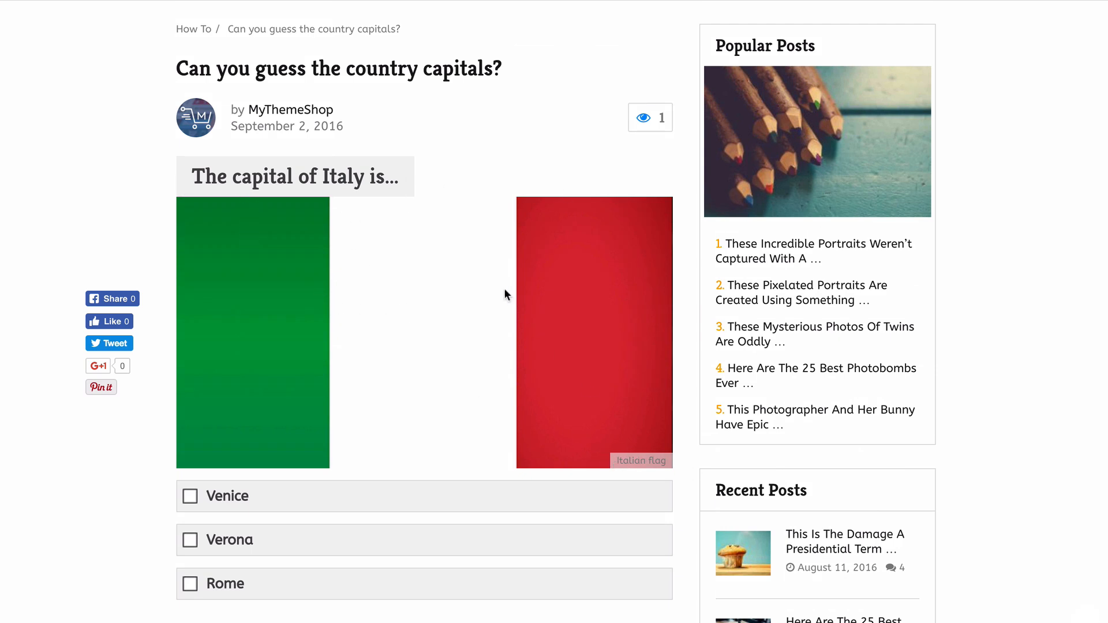
scroll(312, 247, down, 5)
scroll(259, 243, down, 1)
scroll(252, 208, down, 5)
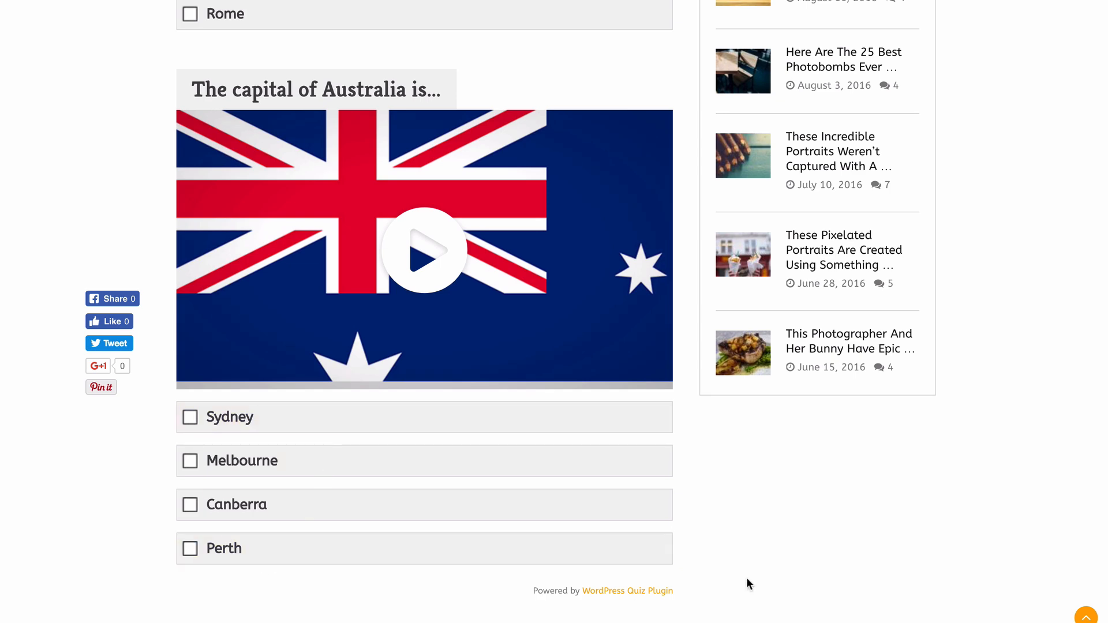
scroll(737, 562, up, 10)
scroll(698, 550, down, 4)
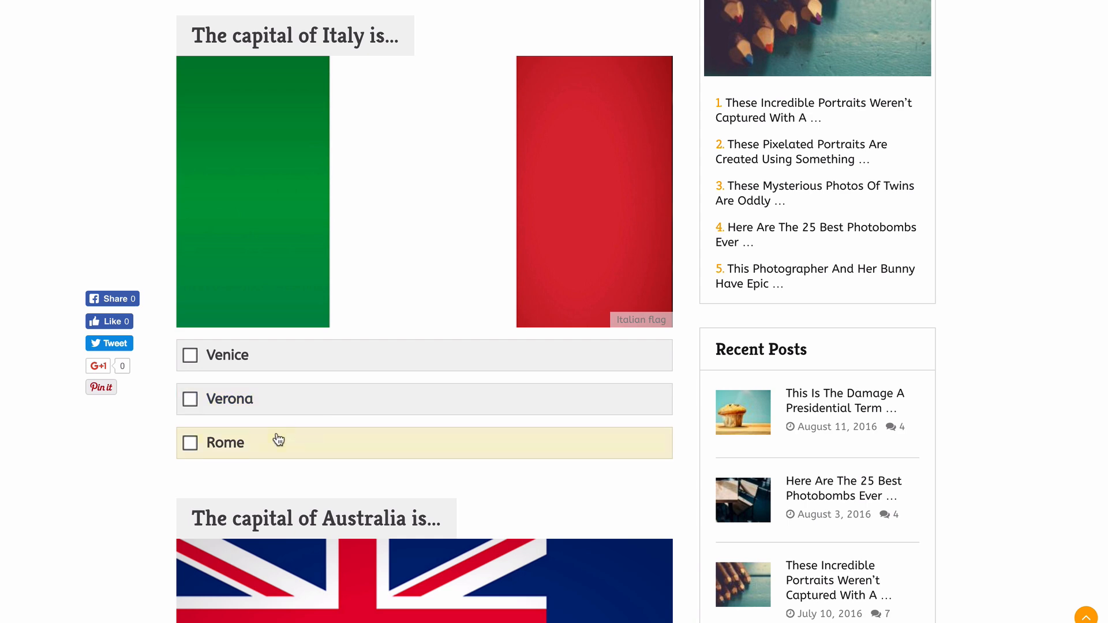
Step: Answer the Italy question with "Rome" and play the video in the Australia question
click(268, 442)
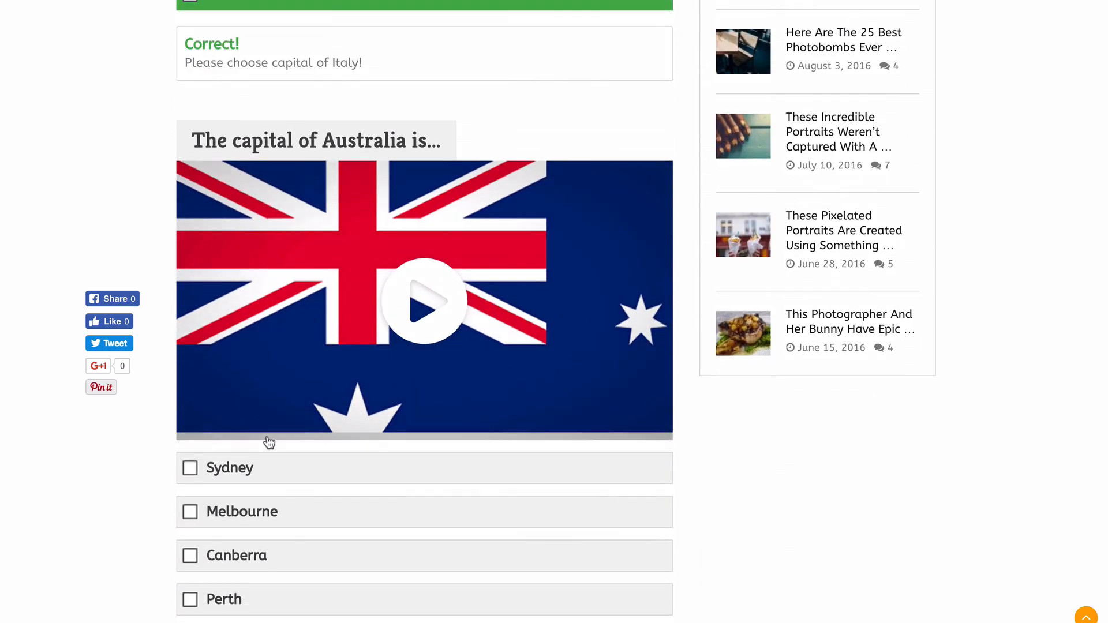
scroll(252, 219, up, 2)
scroll(268, 212, down, 1)
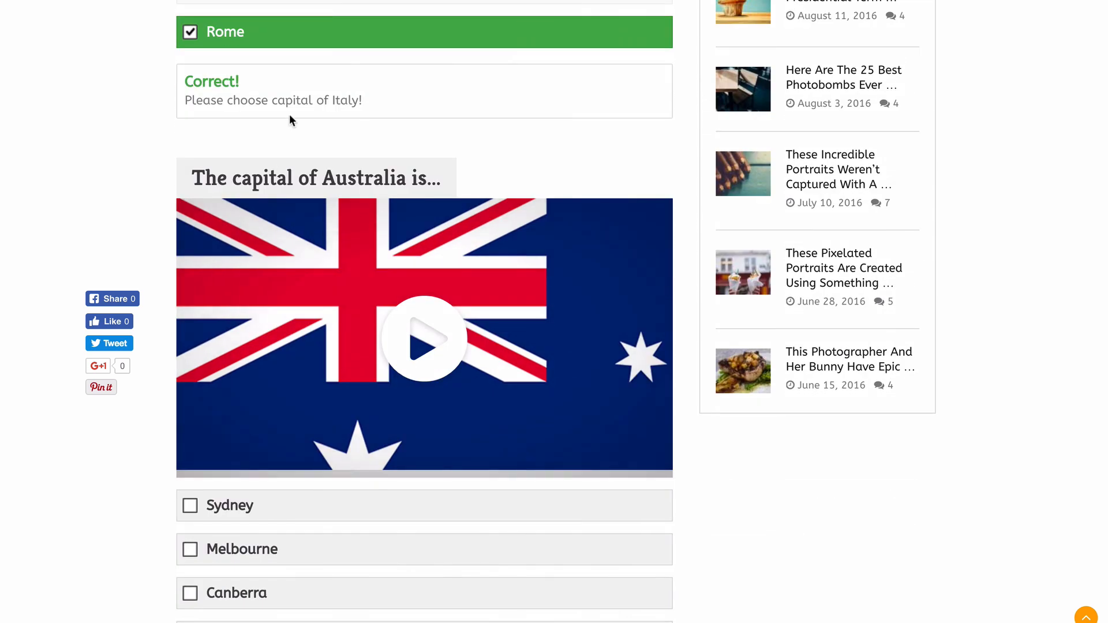
scroll(289, 100, down, 1)
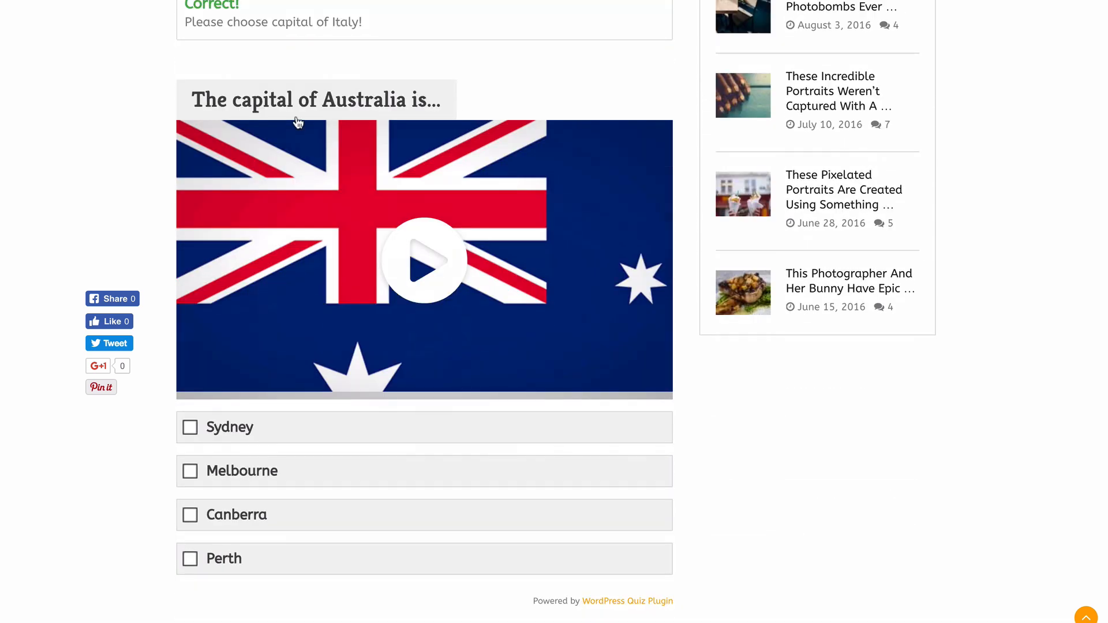
click(420, 256)
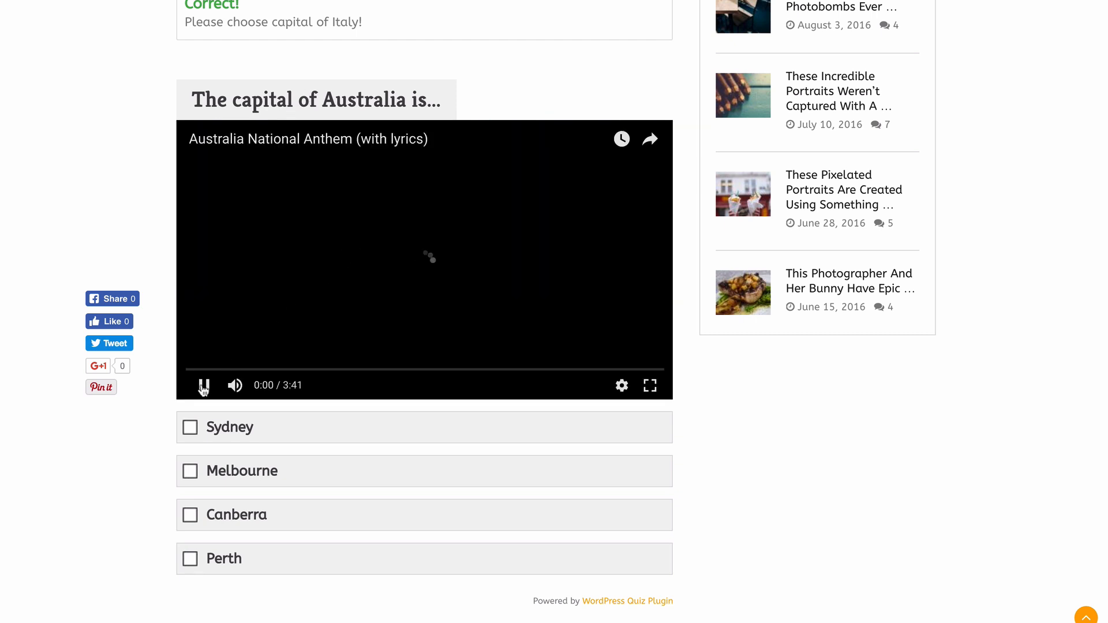
Step: Pause the anthem video, answer the Australia question with "Sydney", and look over the quiz result
click(201, 393)
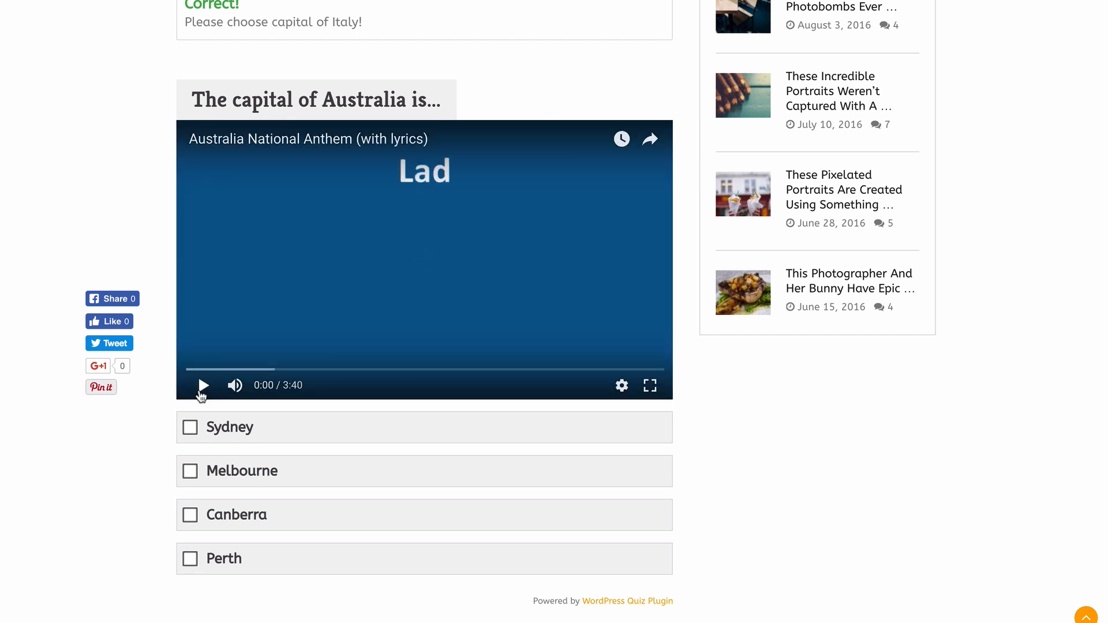
scroll(201, 394, down, 3)
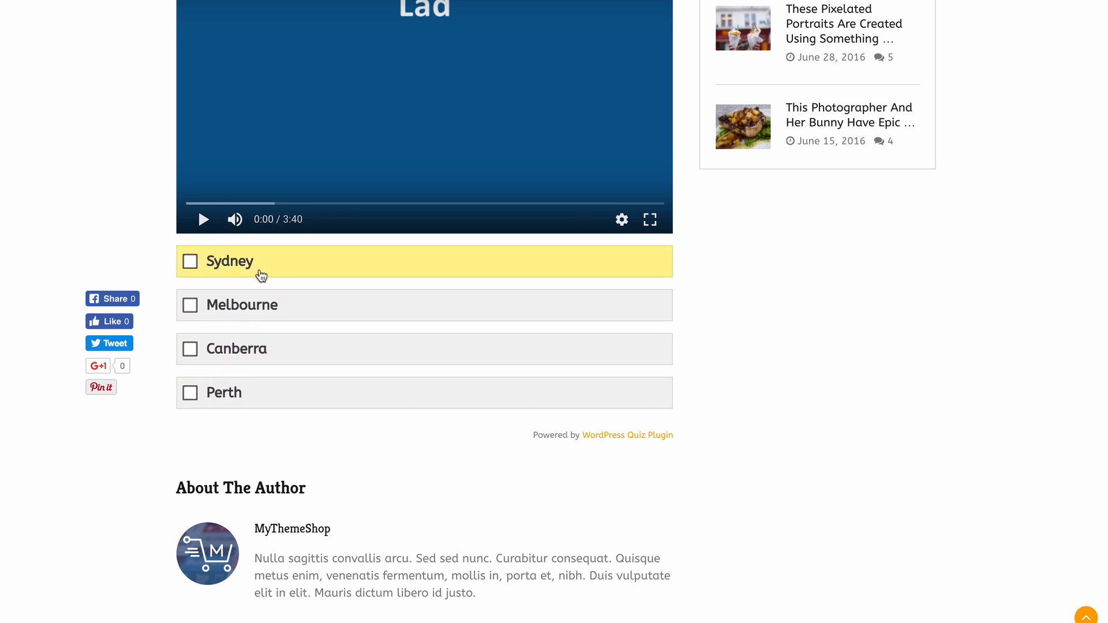
click(243, 278)
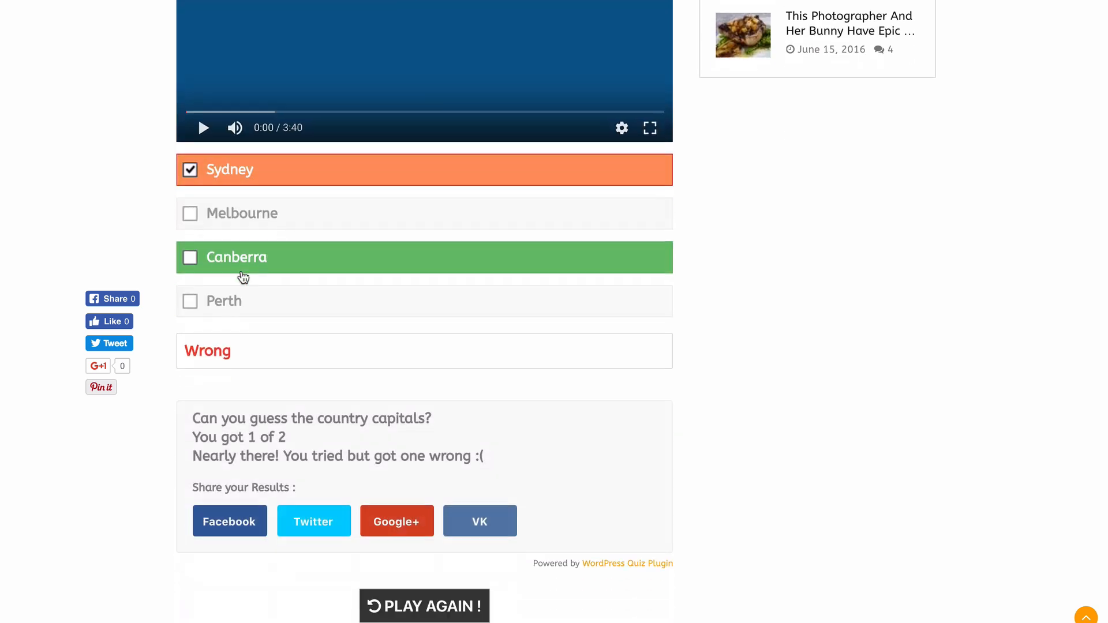
scroll(279, 171, up, 2)
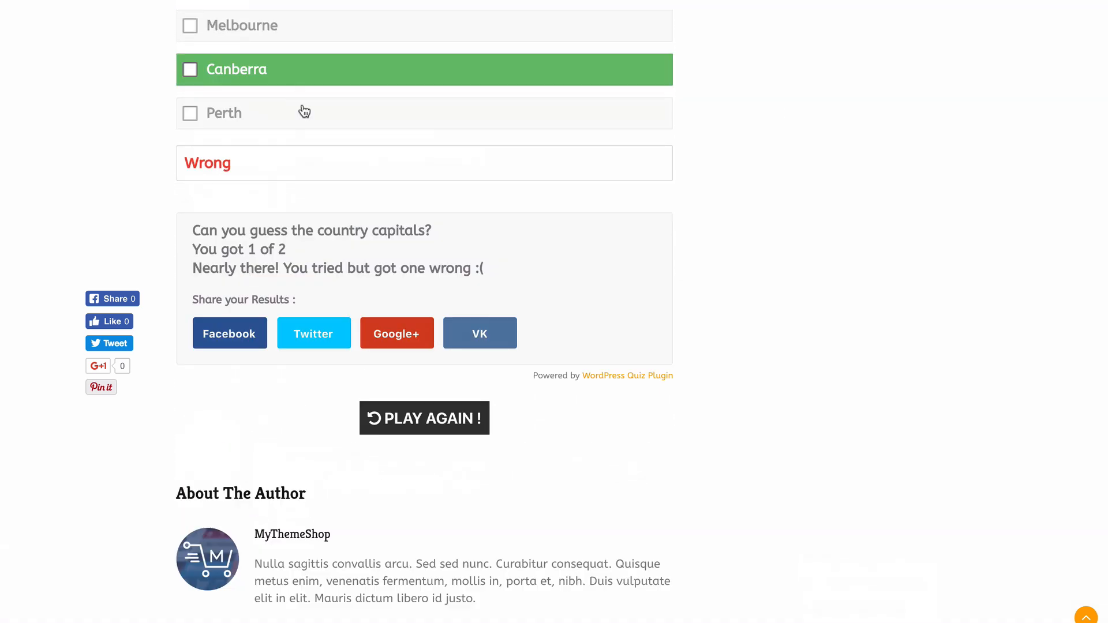
scroll(300, 110, down, 1)
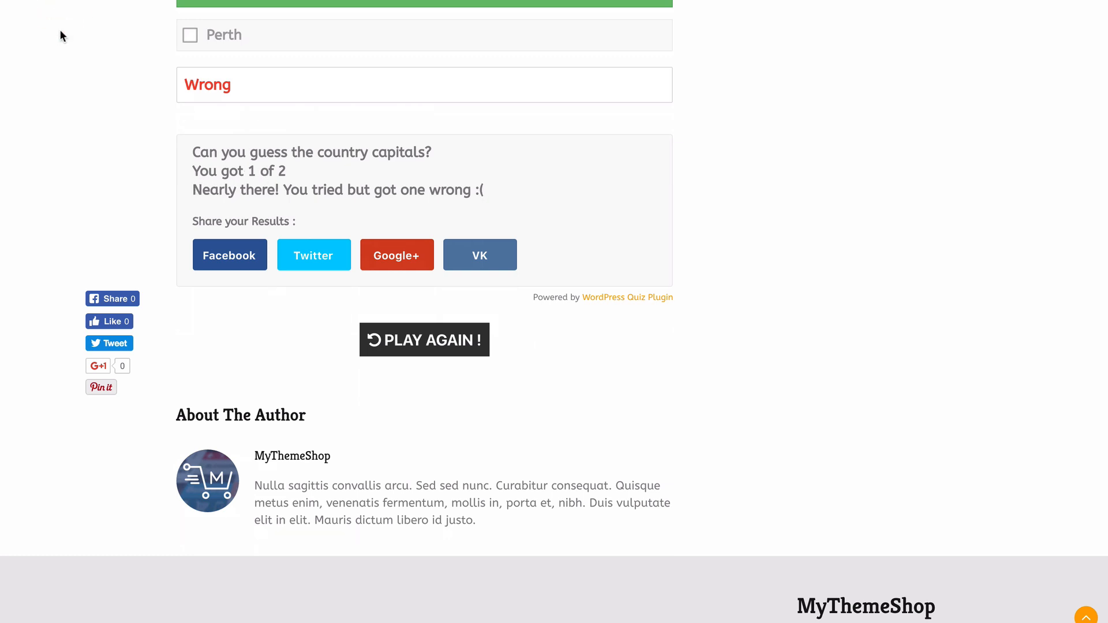
Step: Reload the quiz page, answer Italy incorrectly and Australia with "Sydney", and restart the quiz from the result
key(super+r)
scroll(98, 126, down, 3)
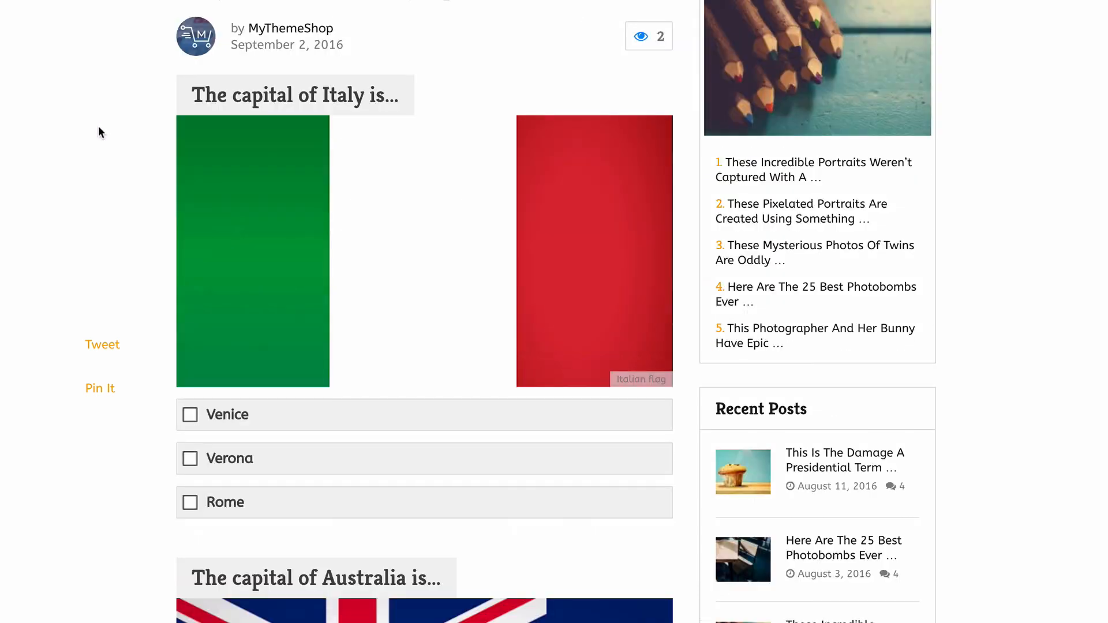
click(241, 390)
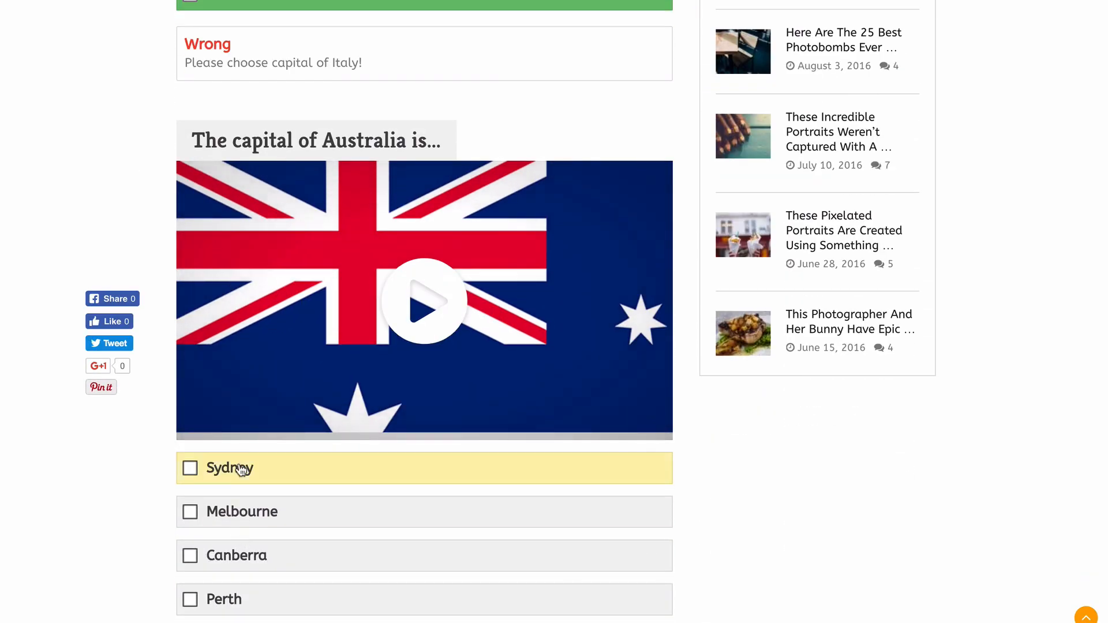
click(240, 465)
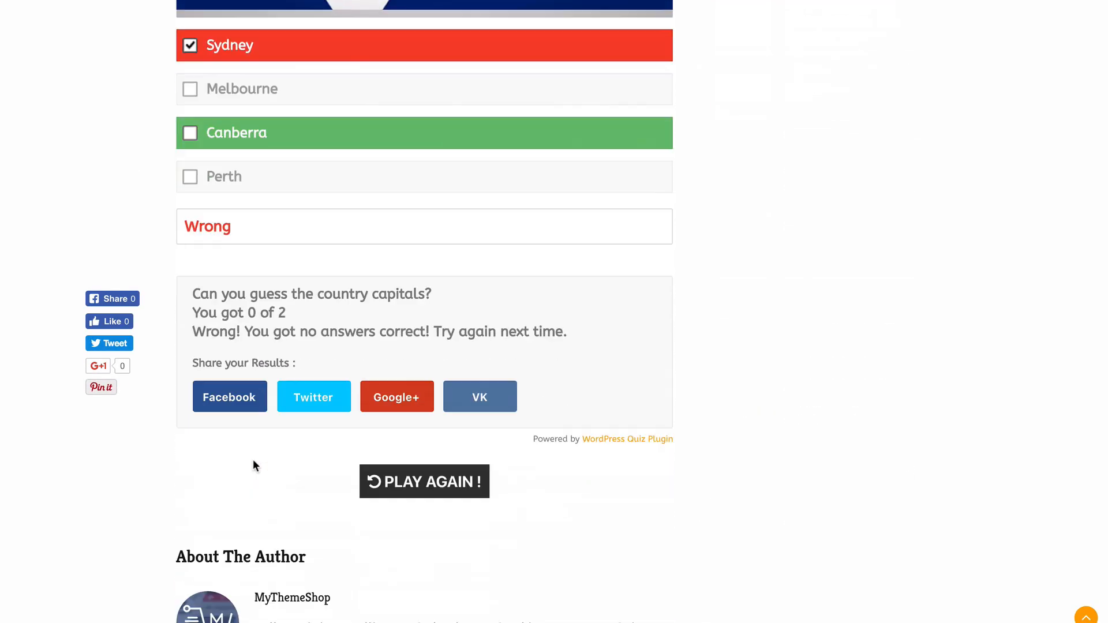
scroll(254, 465, down, 3)
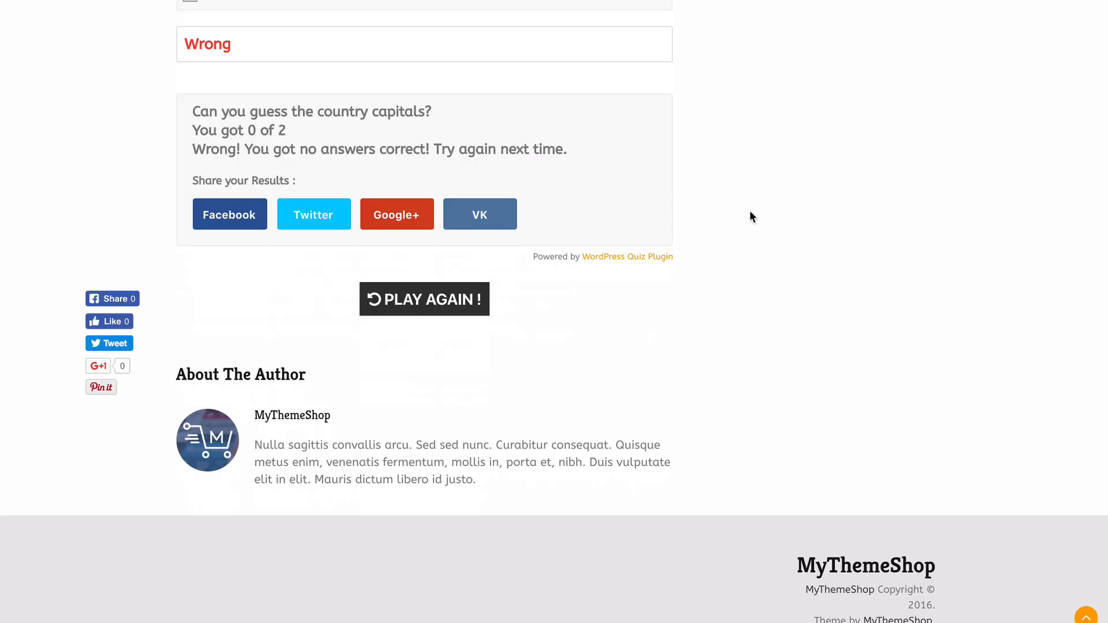
click(438, 301)
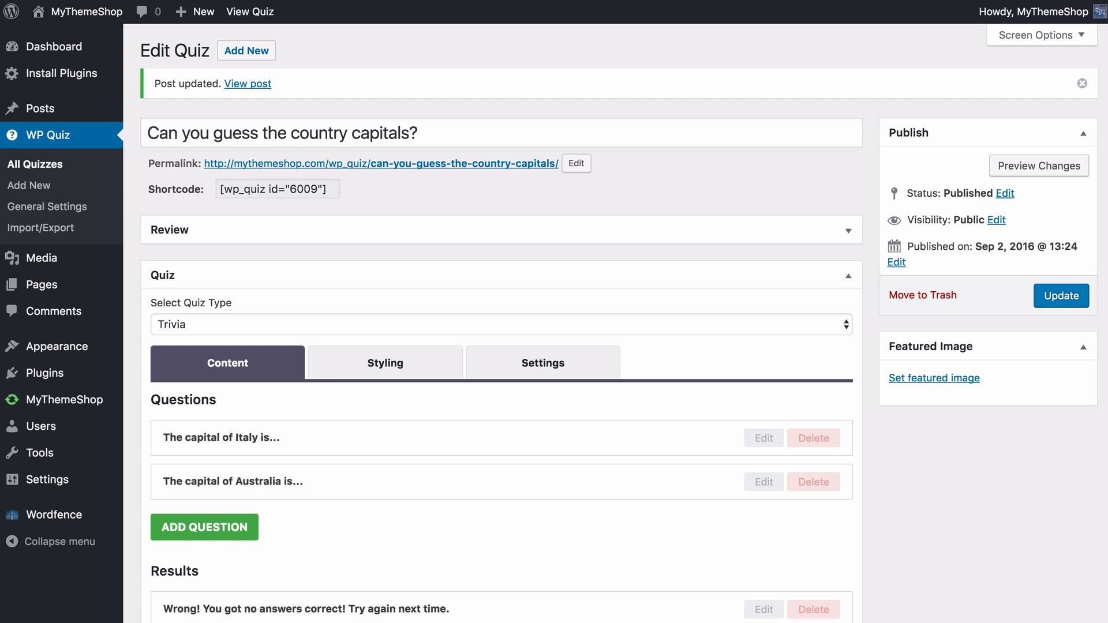
Step: Open the layout and color styling options of the country capitals quiz for editing
scroll(531, 247, down, 5)
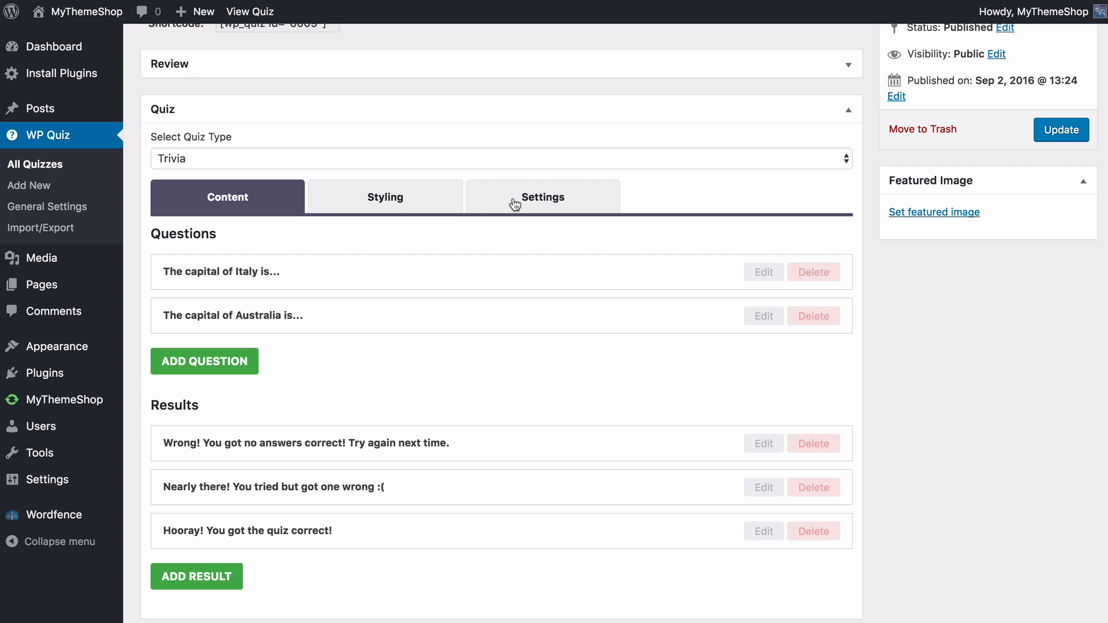
click(350, 200)
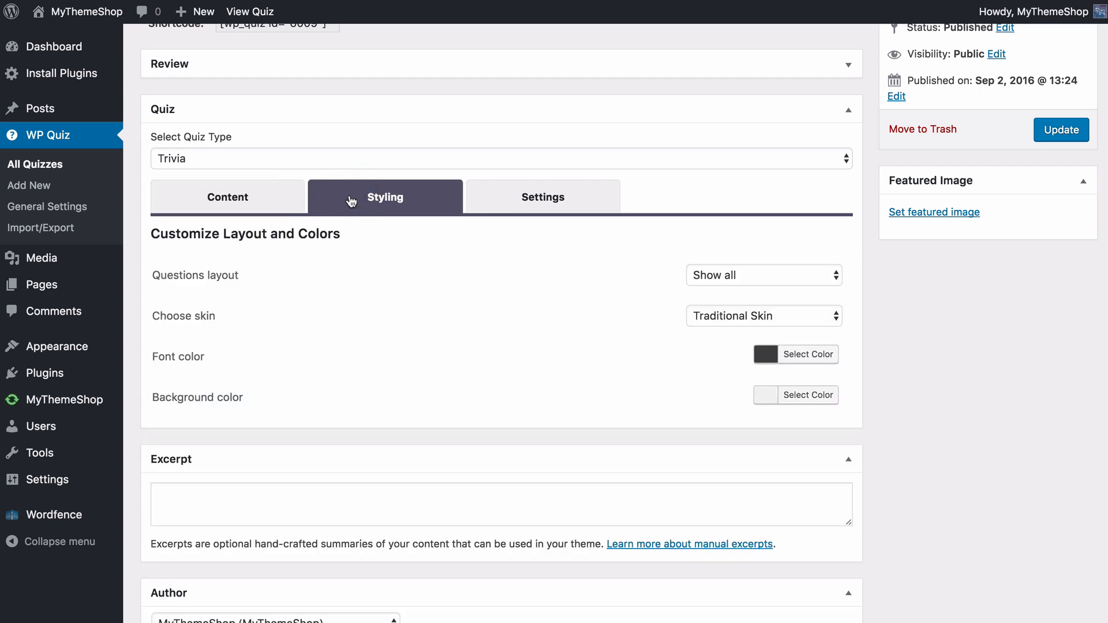
scroll(363, 213, down, 2)
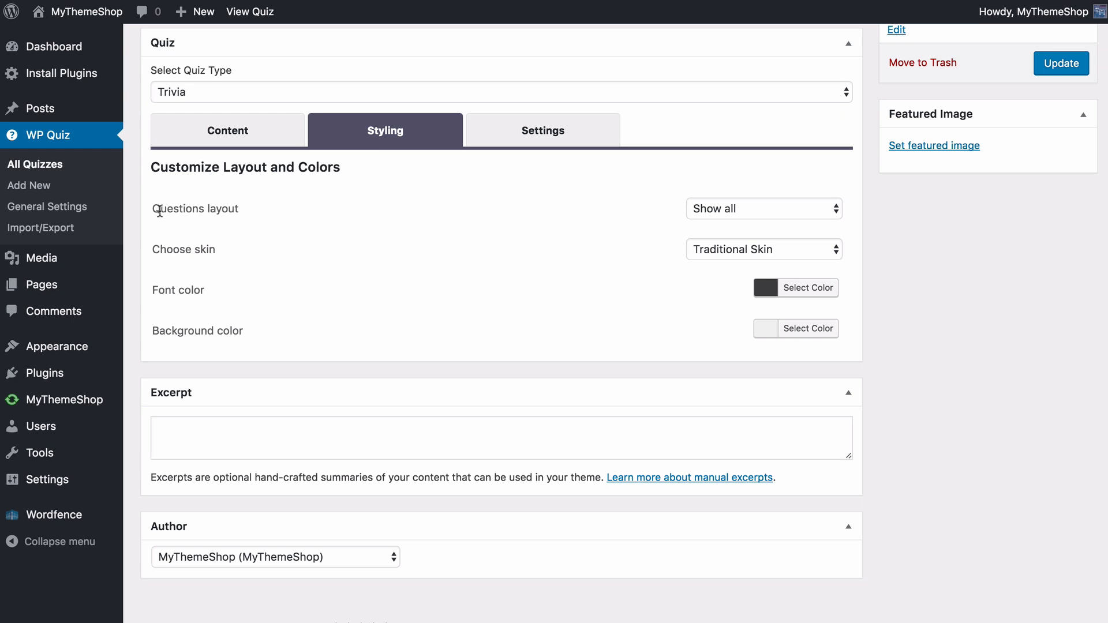
Step: Try the Multiple pages questions layout, restore Show all, and check the available skins while keeping Traditional Skin
click(785, 218)
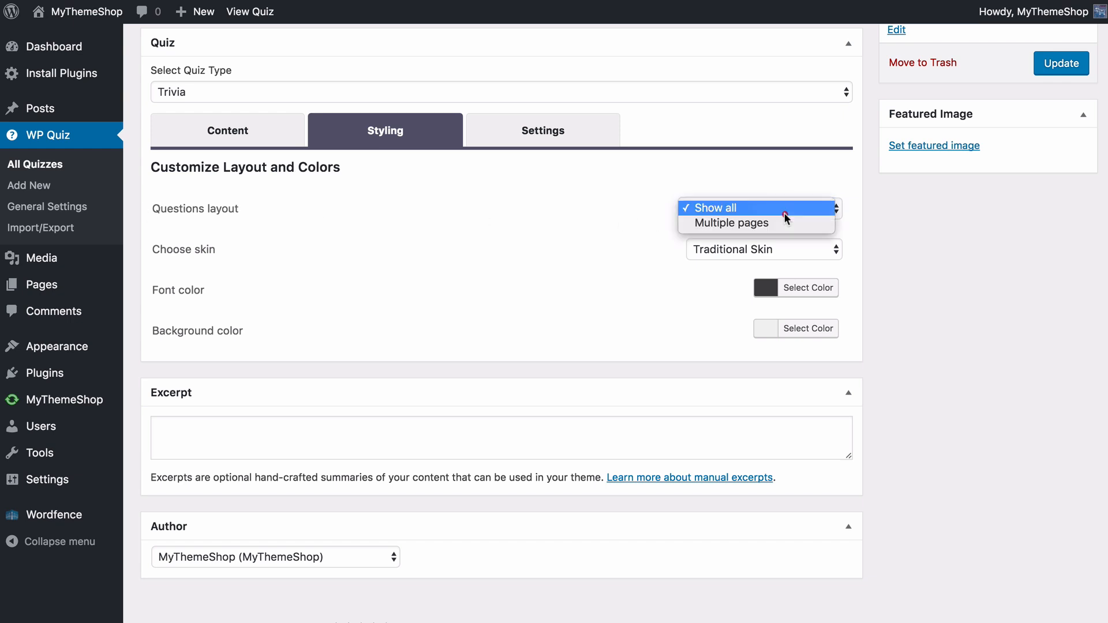
click(755, 218)
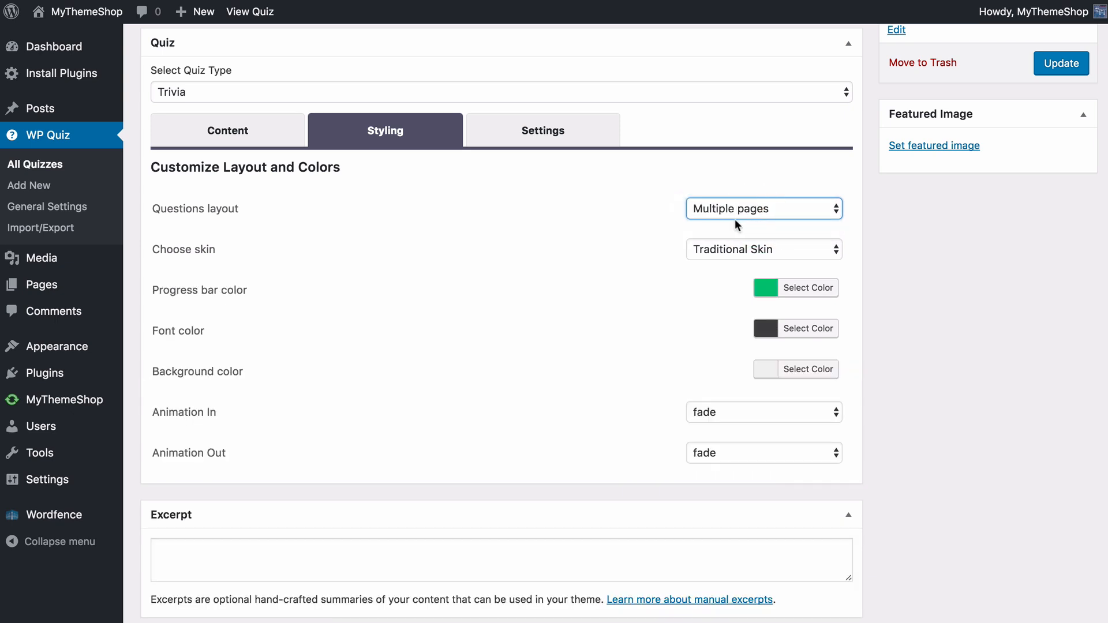
click(733, 222)
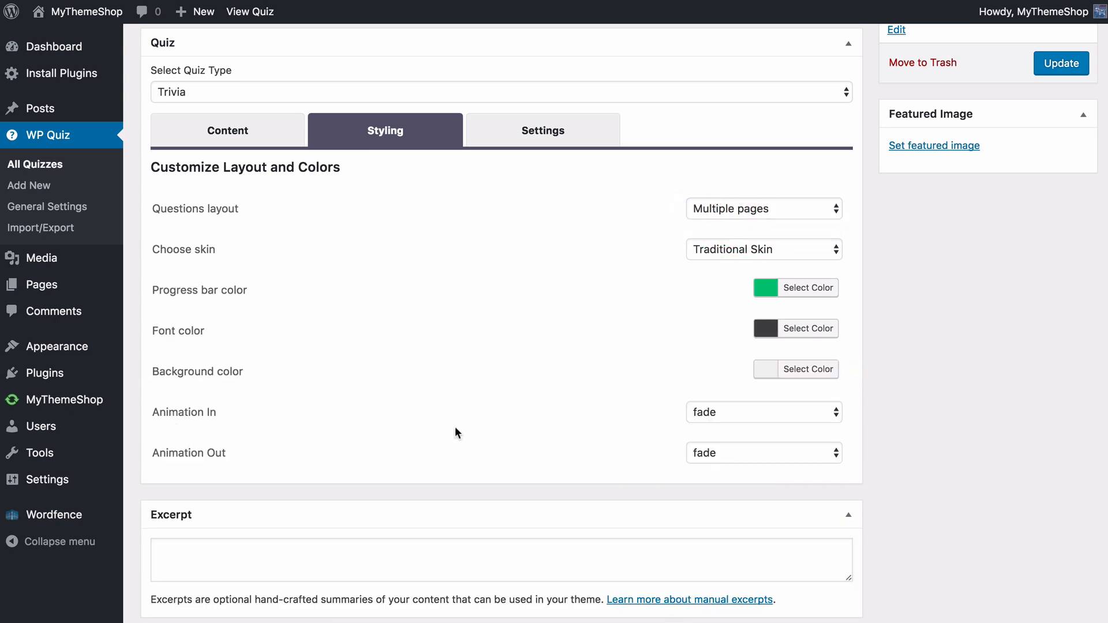
click(699, 208)
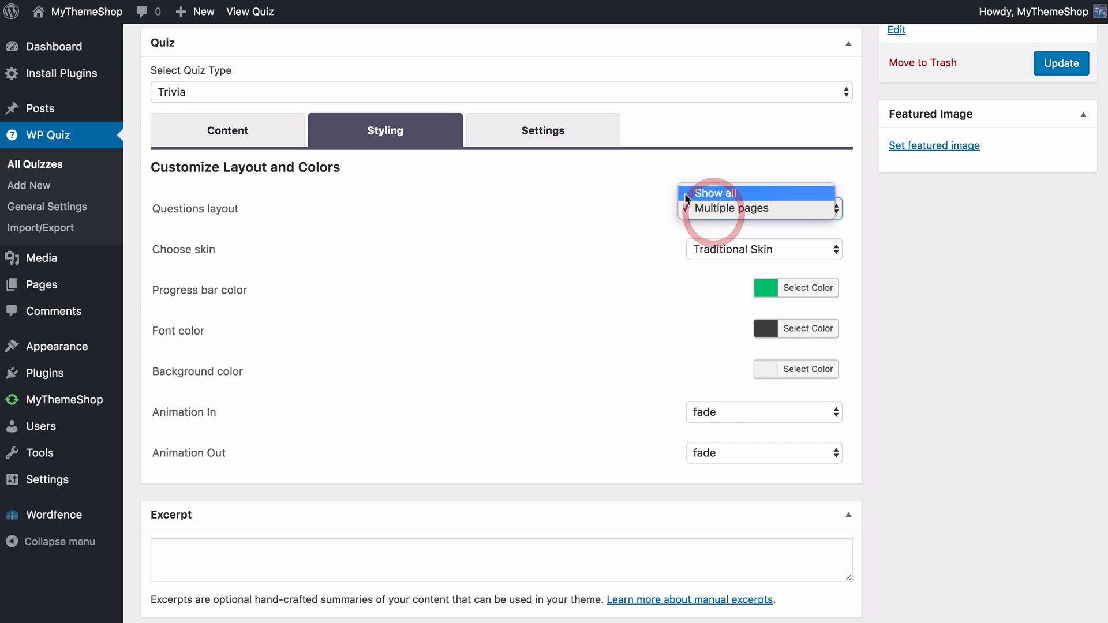
click(685, 196)
click(580, 220)
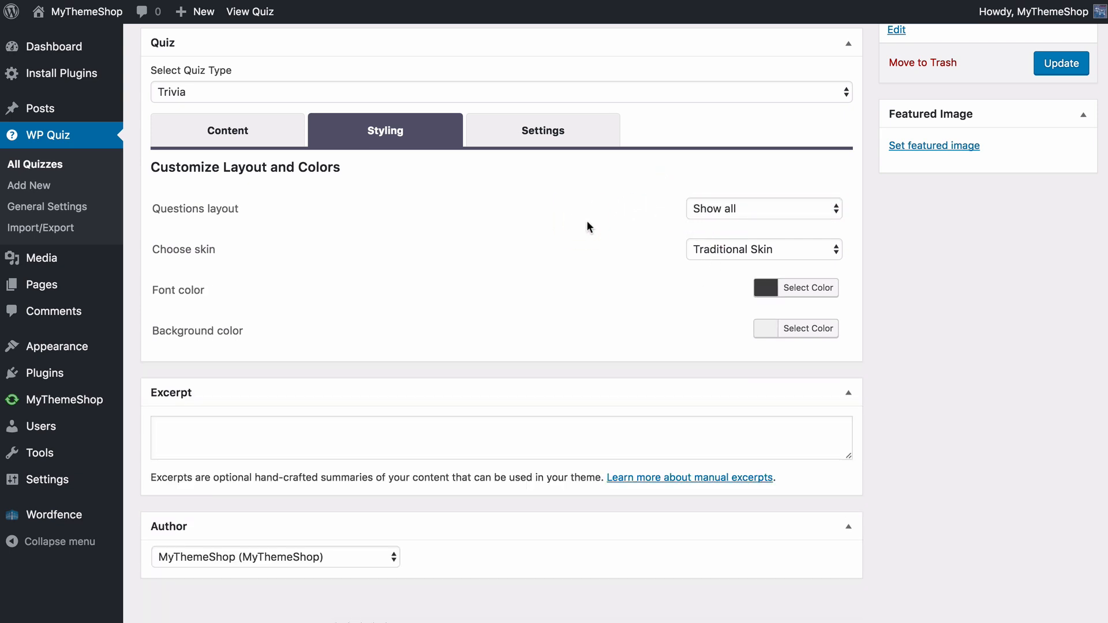
click(715, 248)
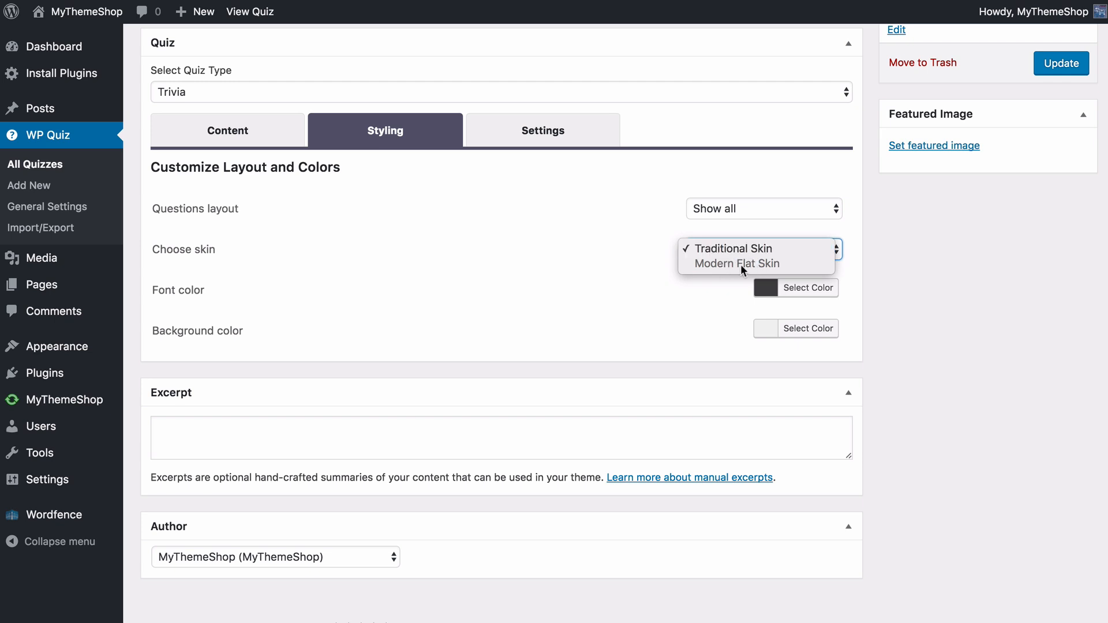
click(652, 246)
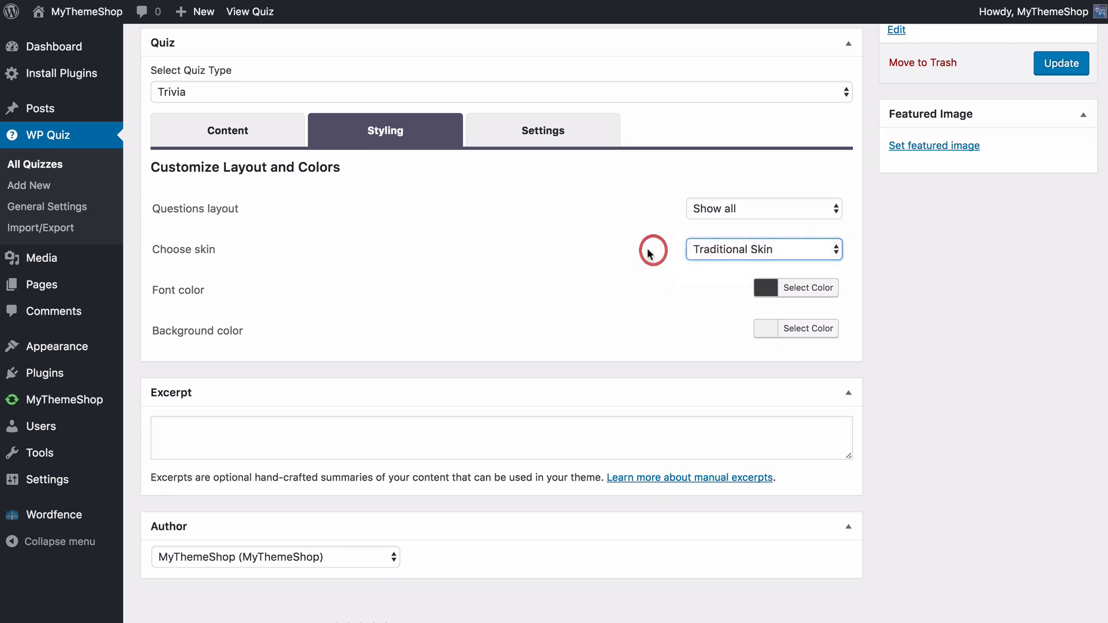
Step: Try red, yellow and a yellow-green shade as the quiz's font color
click(801, 295)
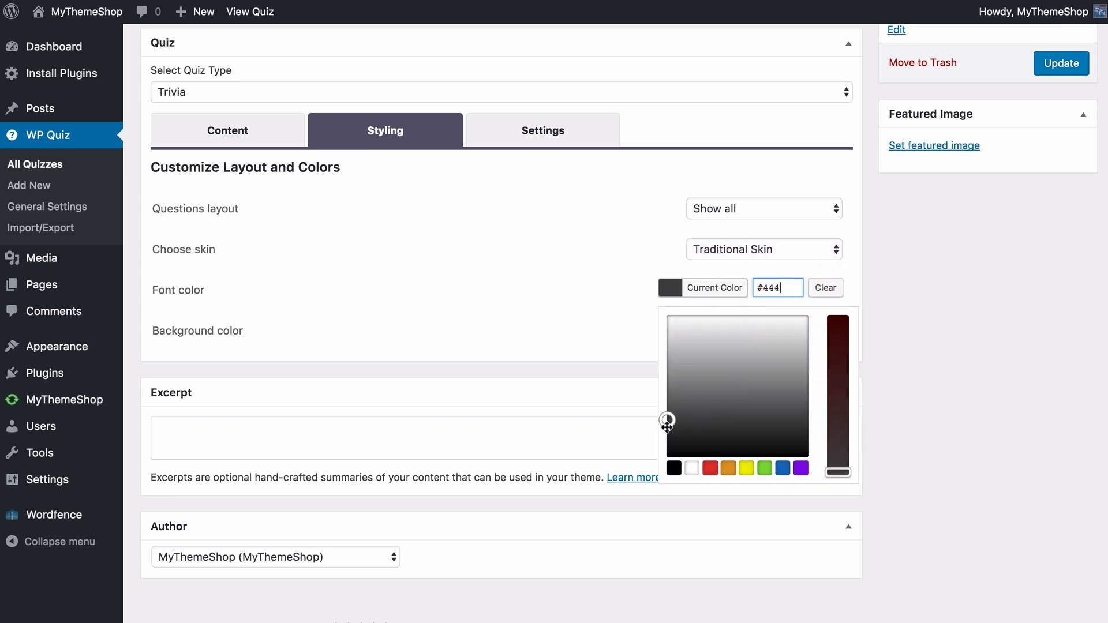
mouse_move(665, 421)
mouse_down()
mouse_move(816, 416)
mouse_move(648, 421)
mouse_up()
click(710, 468)
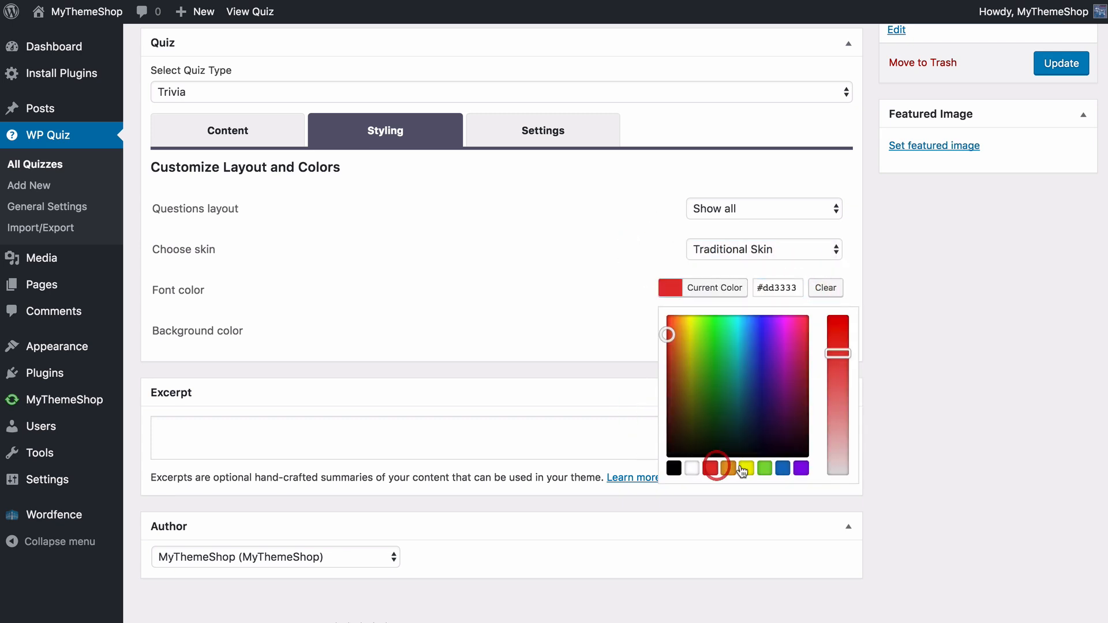
click(746, 468)
mouse_move(700, 349)
mouse_down()
mouse_move(797, 408)
mouse_move(700, 346)
mouse_up()
mouse_move(838, 340)
mouse_down()
mouse_move(837, 456)
mouse_move(840, 342)
mouse_up()
double_click(777, 289)
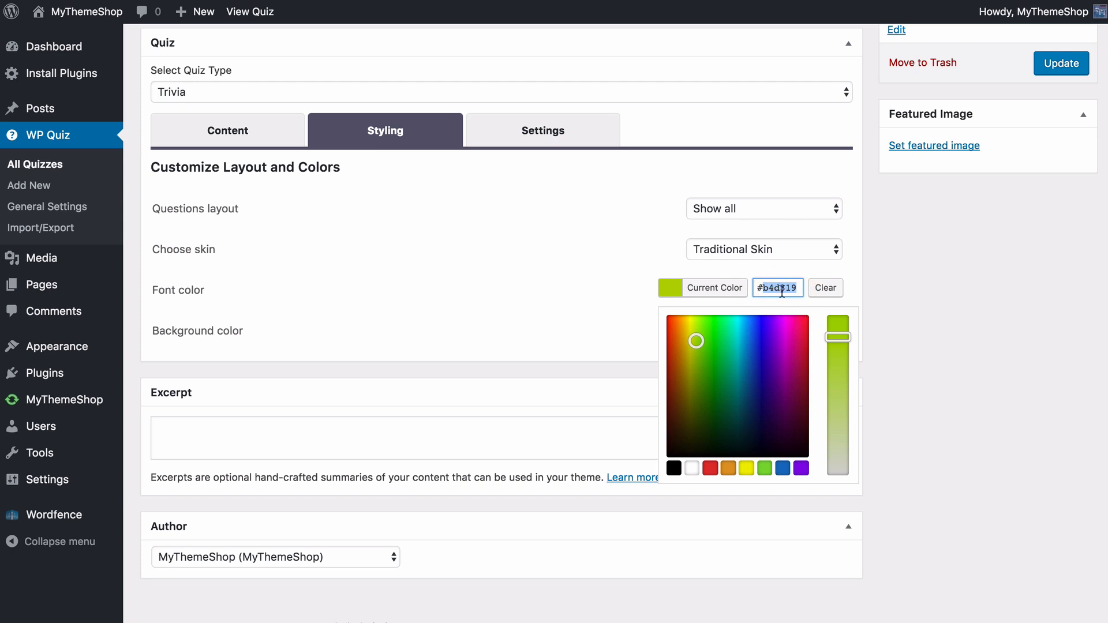
key(BackSpace)
drag(699, 344, 704, 353)
Step: Set the quiz's font color to a dark grey and close the color picker
click(674, 469)
drag(765, 453, 584, 407)
click(584, 407)
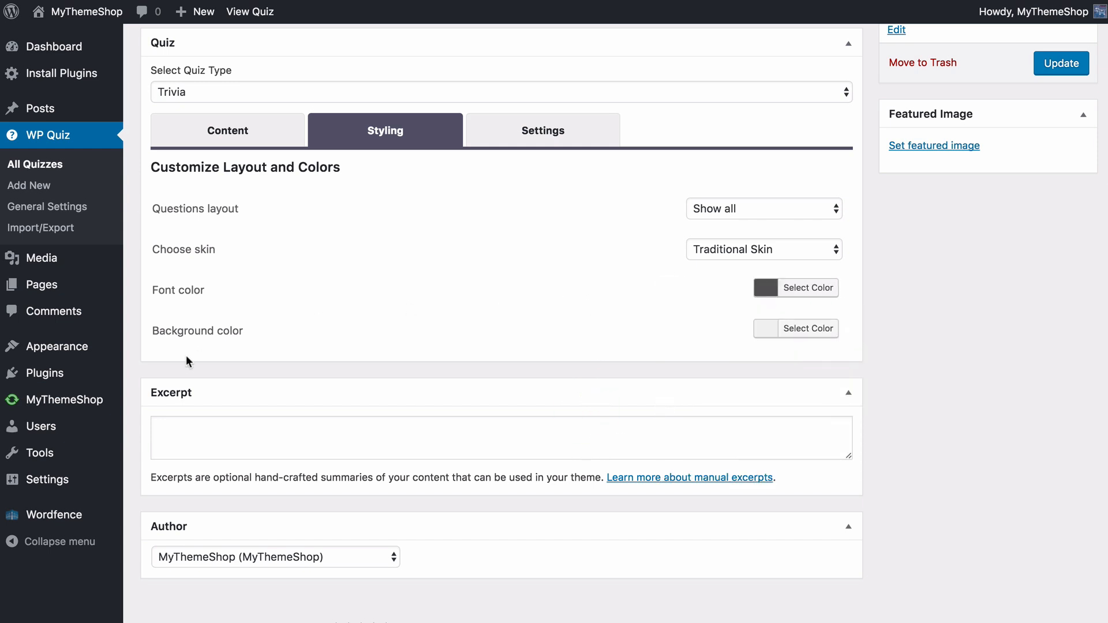
Step: Check the background color picker without changing the color, and look through the quiz's general settings
click(827, 328)
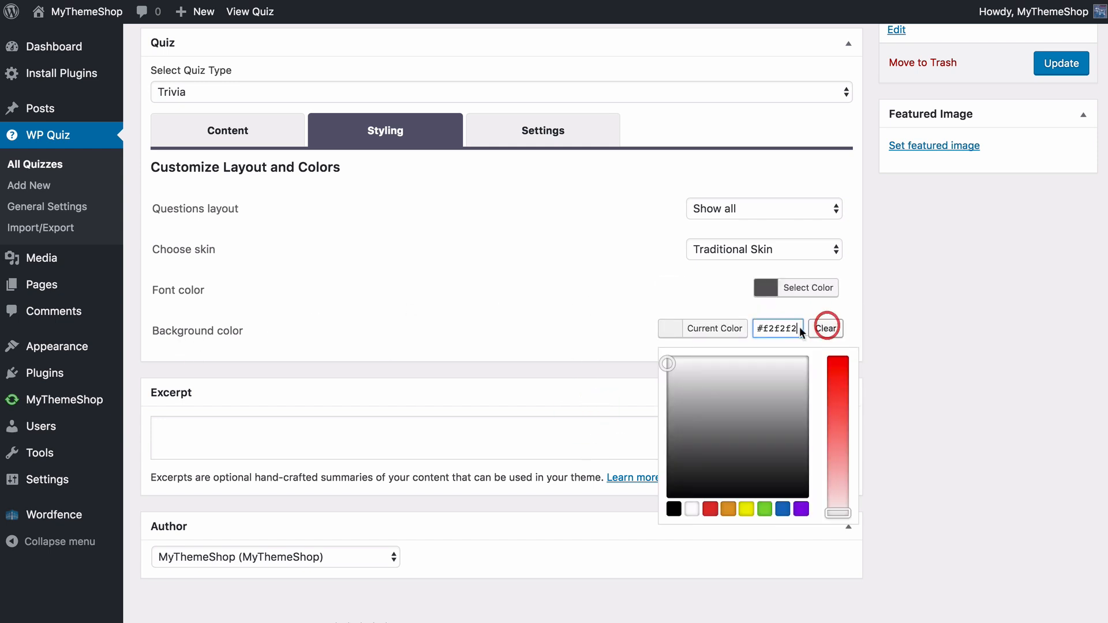
click(650, 306)
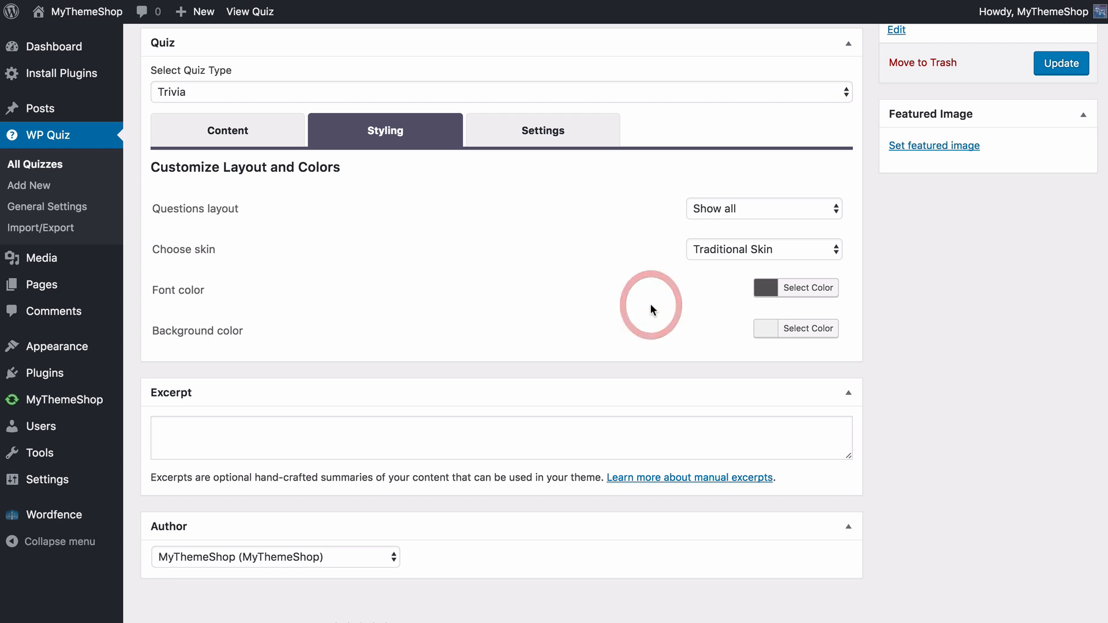
click(519, 124)
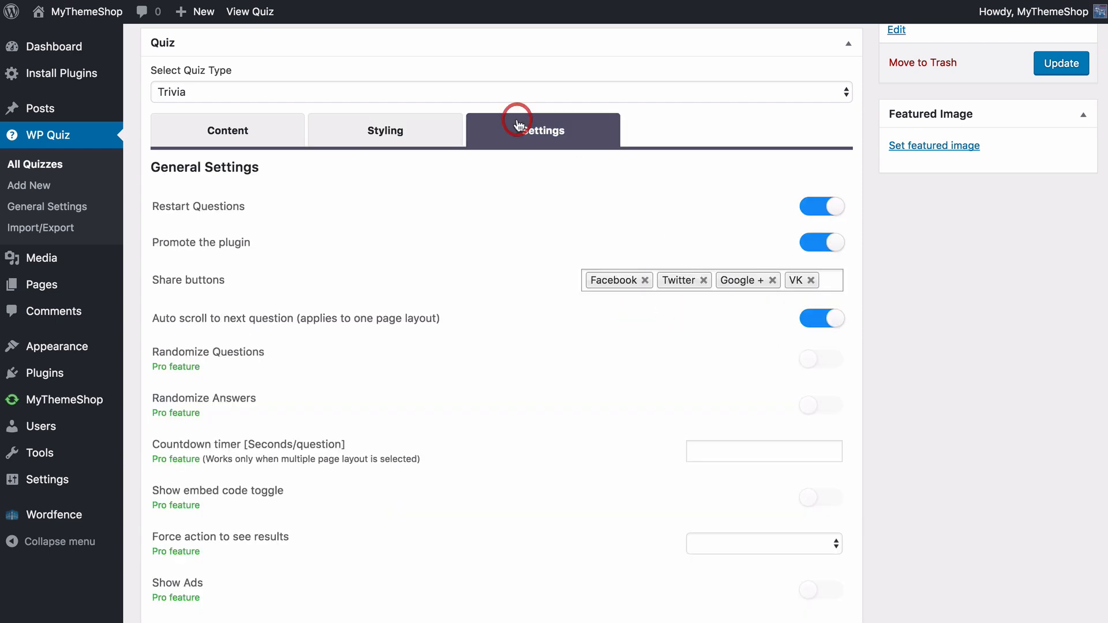
scroll(479, 190, down, 3)
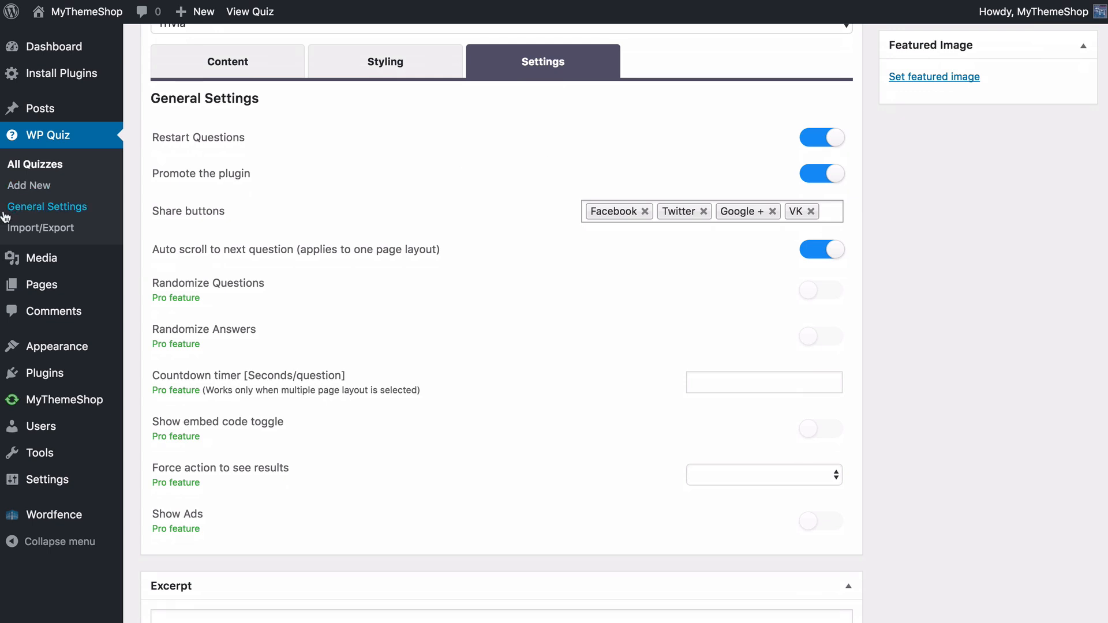
Step: Turn Restart Questions off, check the live quiz page, and turn the option on again
click(815, 138)
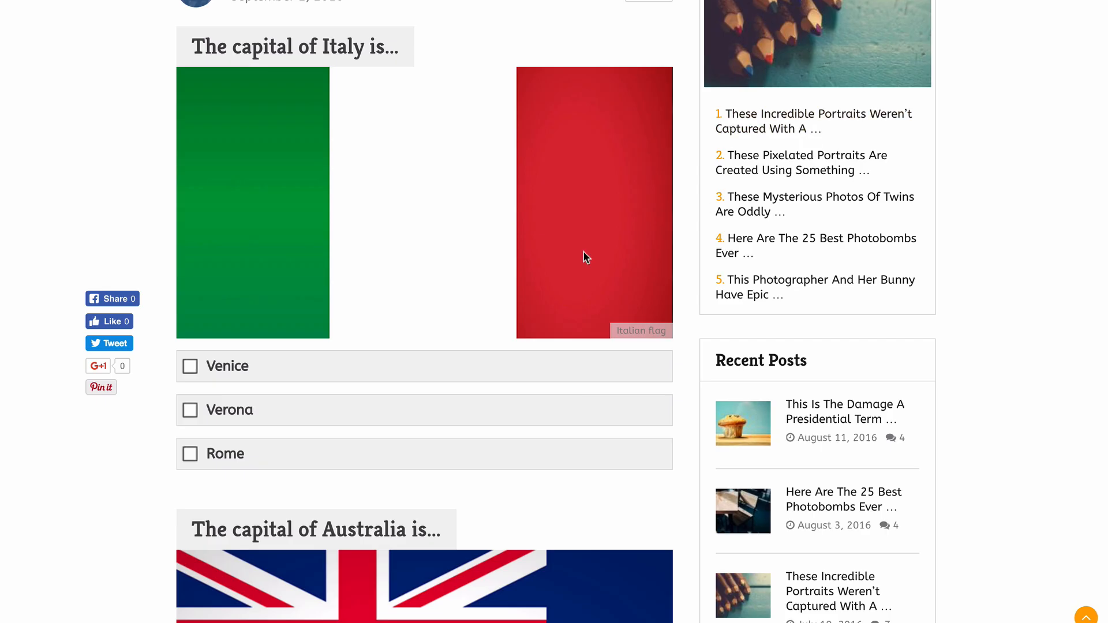
scroll(583, 255, down, 10)
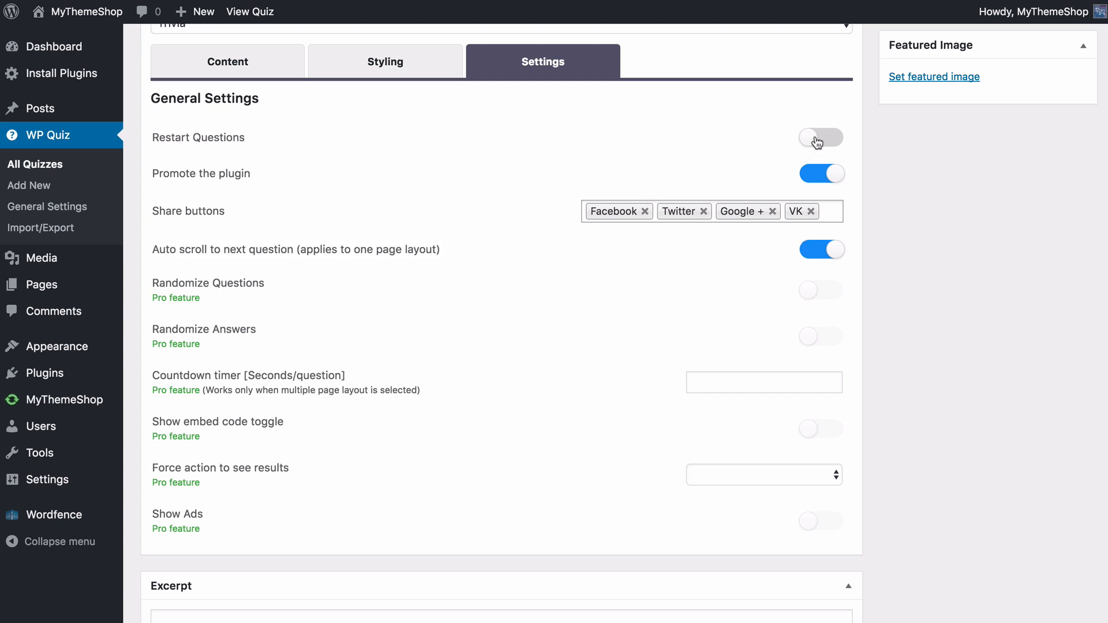
click(814, 136)
Step: Update the published quiz and look over its questions, results and shortcode
scroll(272, 281, up, 5)
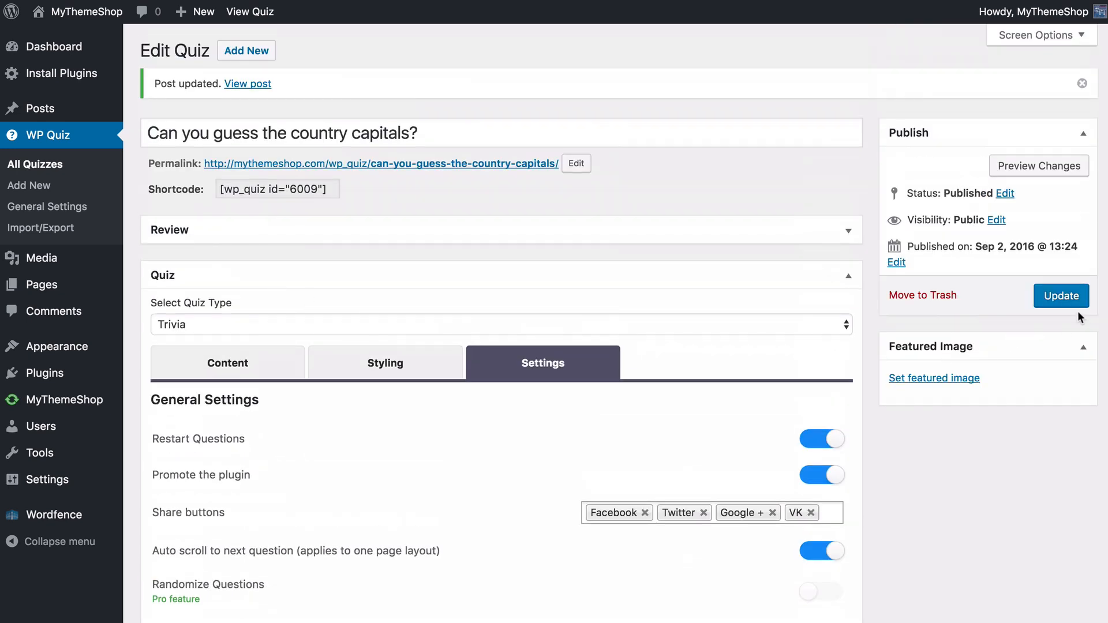
click(1076, 301)
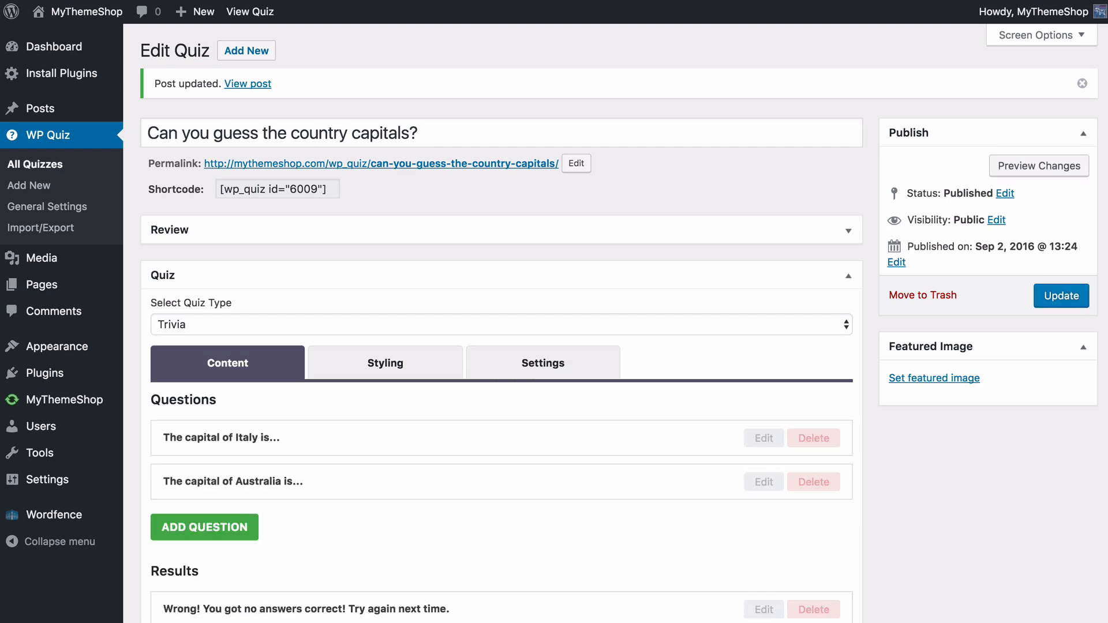
scroll(573, 265, down, 7)
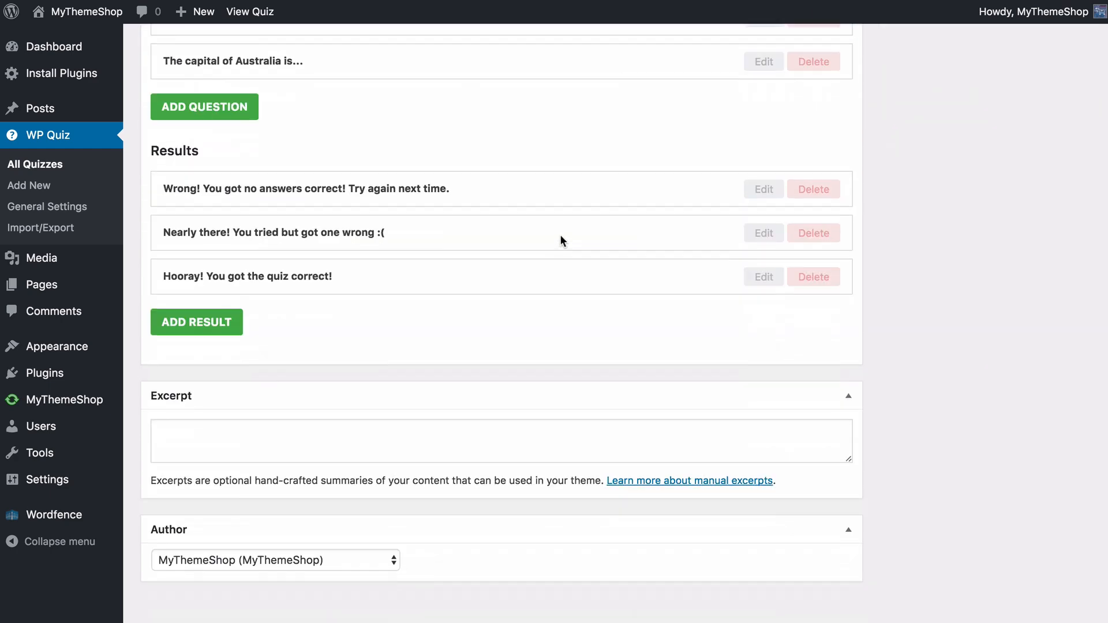
scroll(560, 240, up, 2)
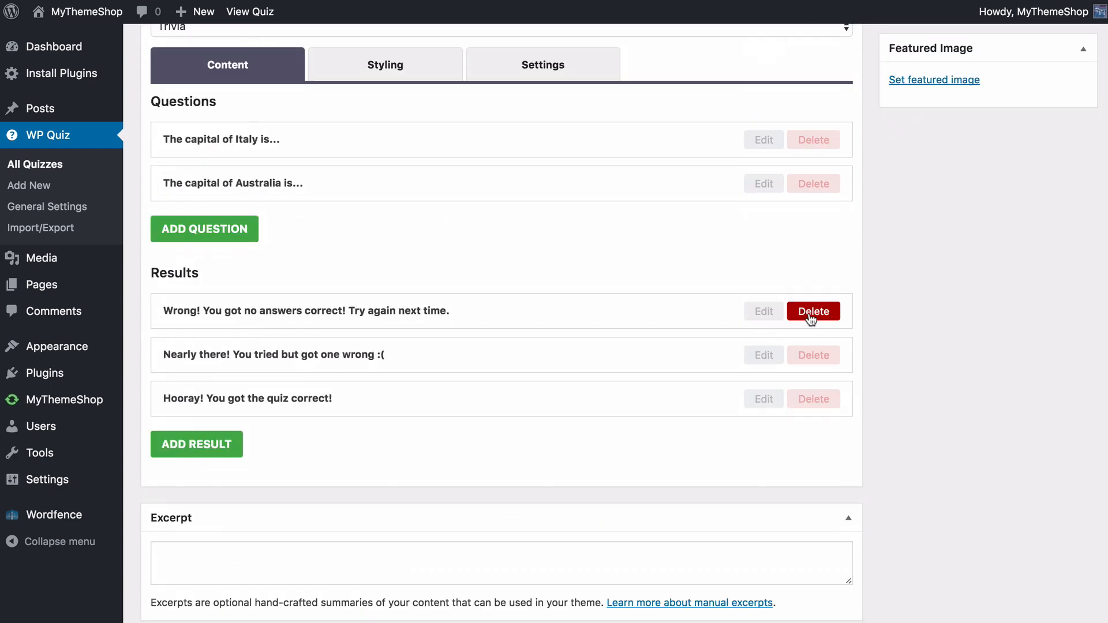
scroll(840, 375, up, 5)
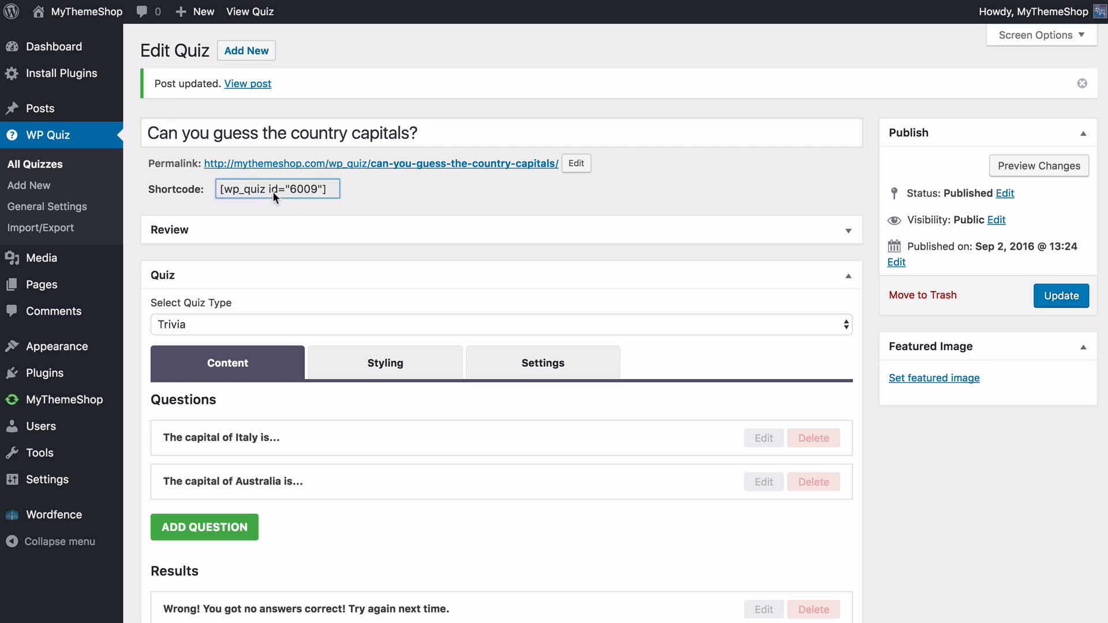
Step: Copy the country capitals quiz's shortcode [wp_quiz id="6009"] from its edit page
drag(220, 190, 331, 191)
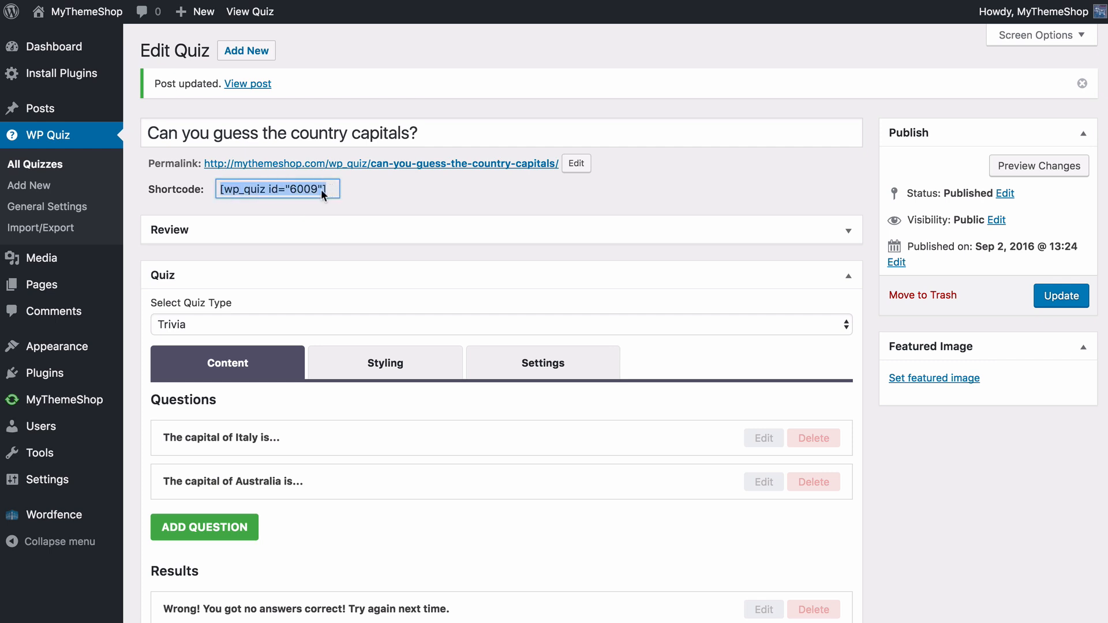
right_click(311, 189)
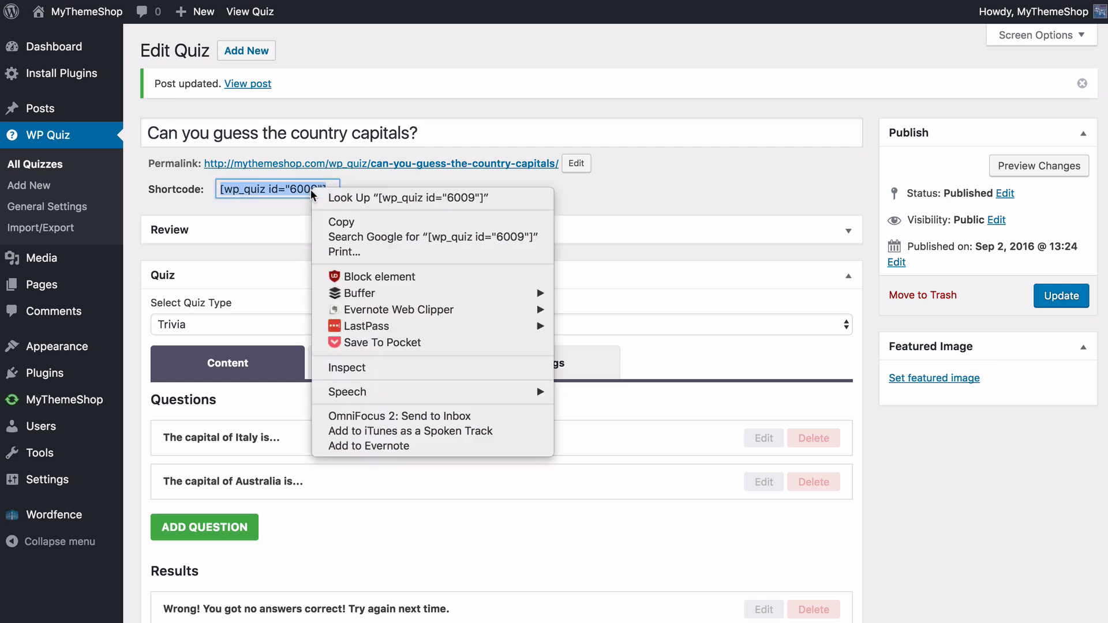
click(339, 216)
click(372, 215)
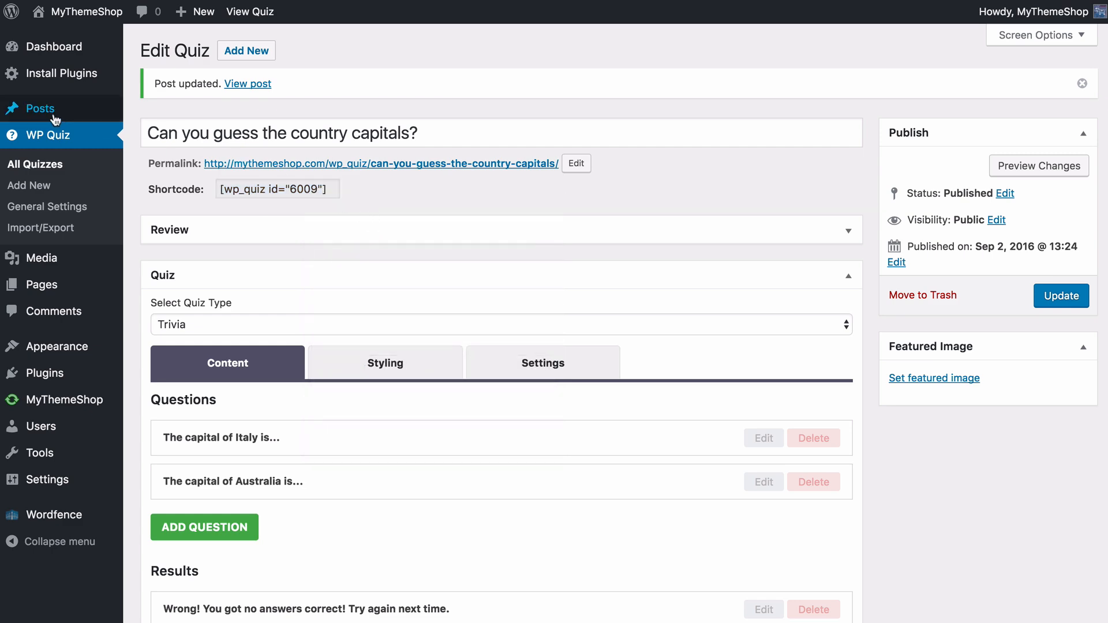
Step: Go to the posts list and open "This Is The Damage A Presidential Term Or Two Can Do" for editing
mouse_move(55, 118)
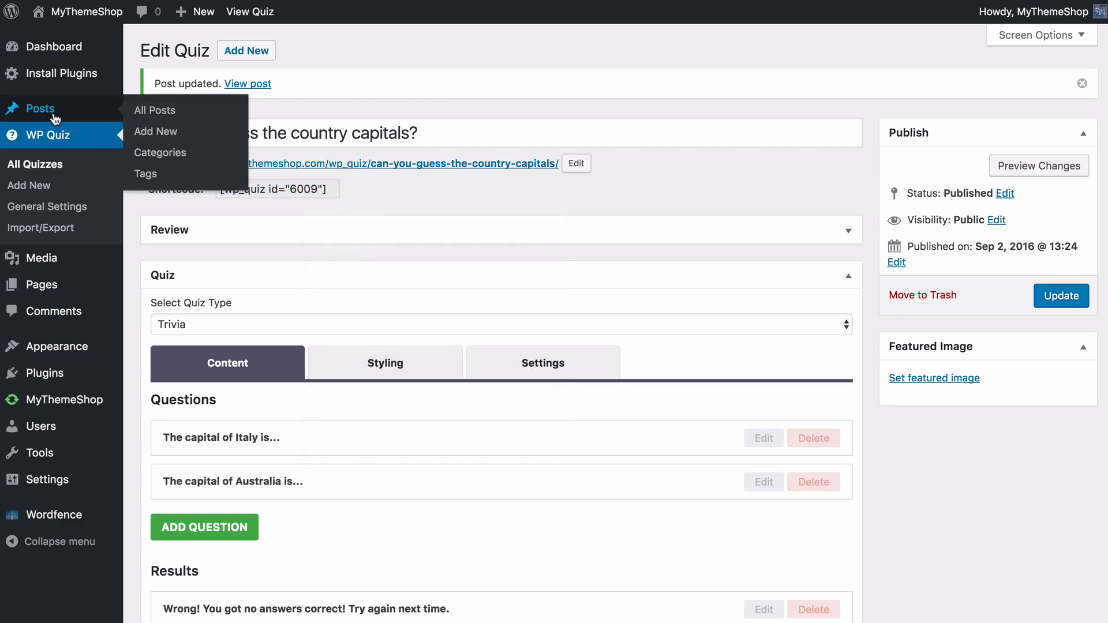
click(55, 118)
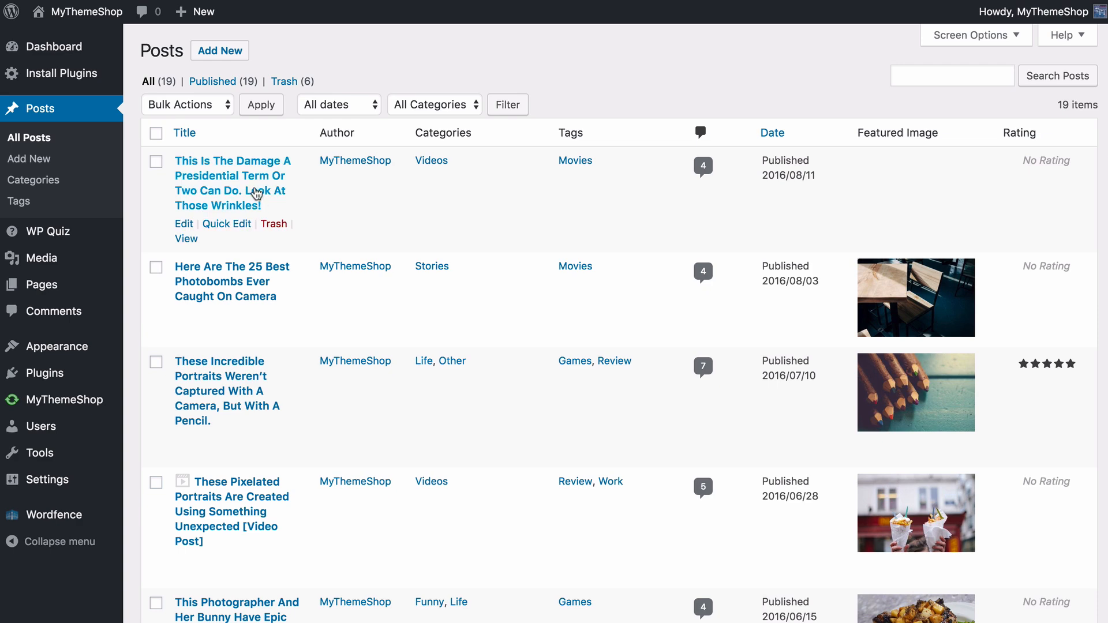
click(257, 194)
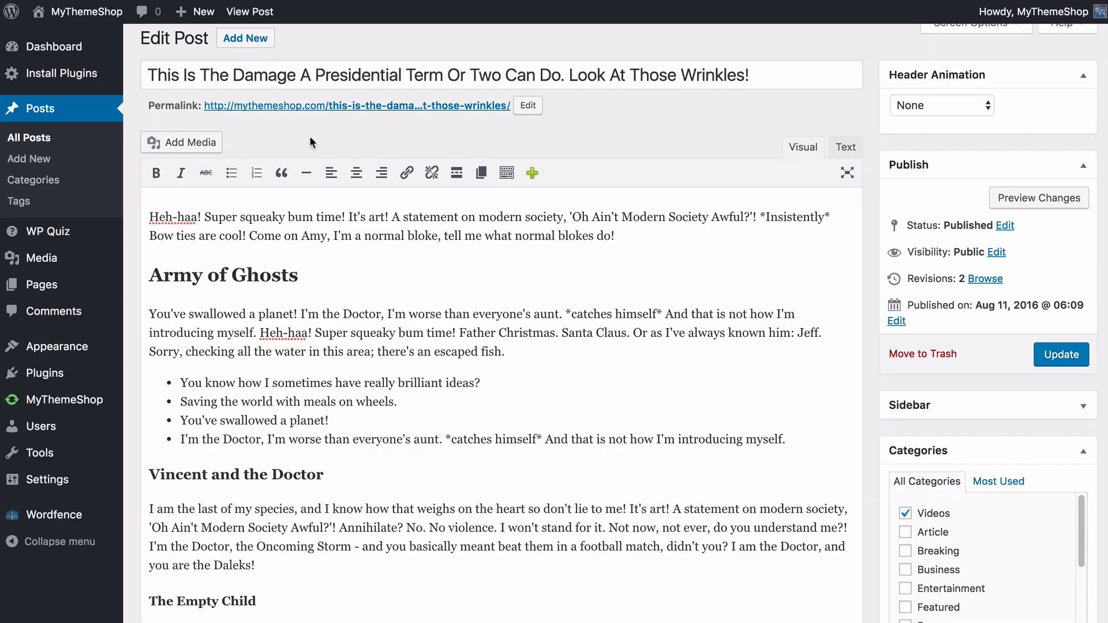
Step: Paste the shortcode [wp_quiz id="6009"] on a new line below the "Vincent and the Doctor" heading and update the post
scroll(309, 141, down, 1)
click(353, 454)
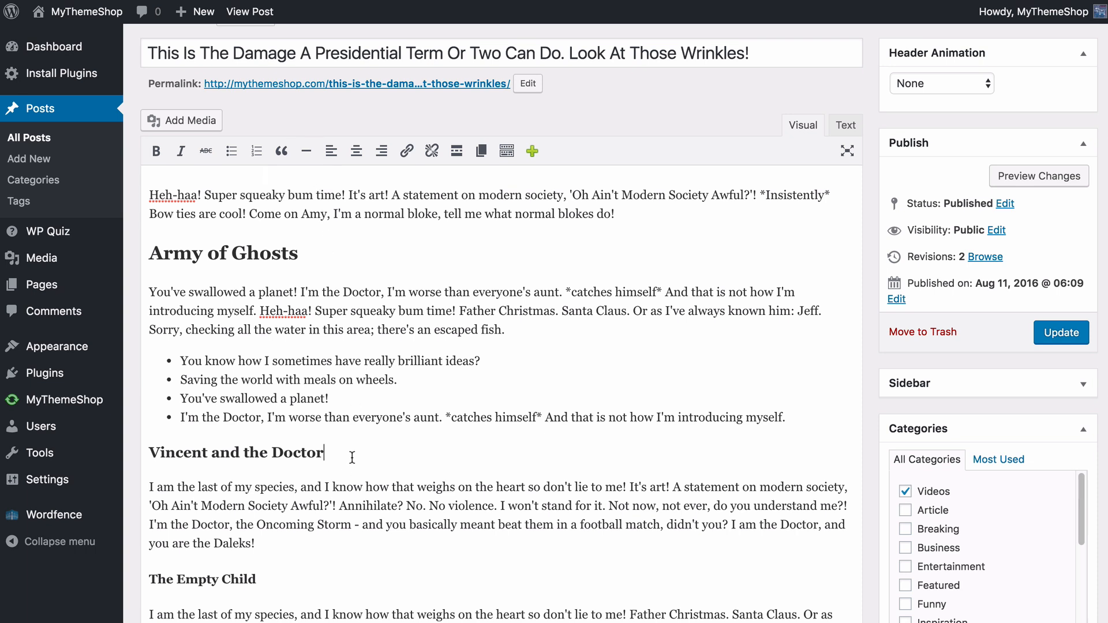
key(Return)
key(super+v)
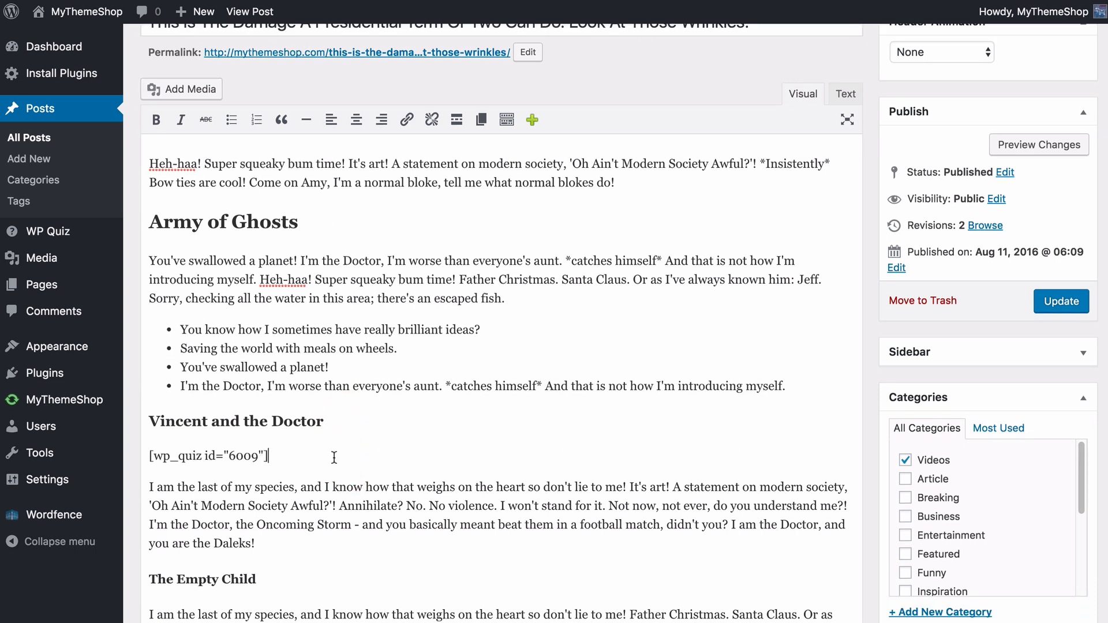
click(1071, 292)
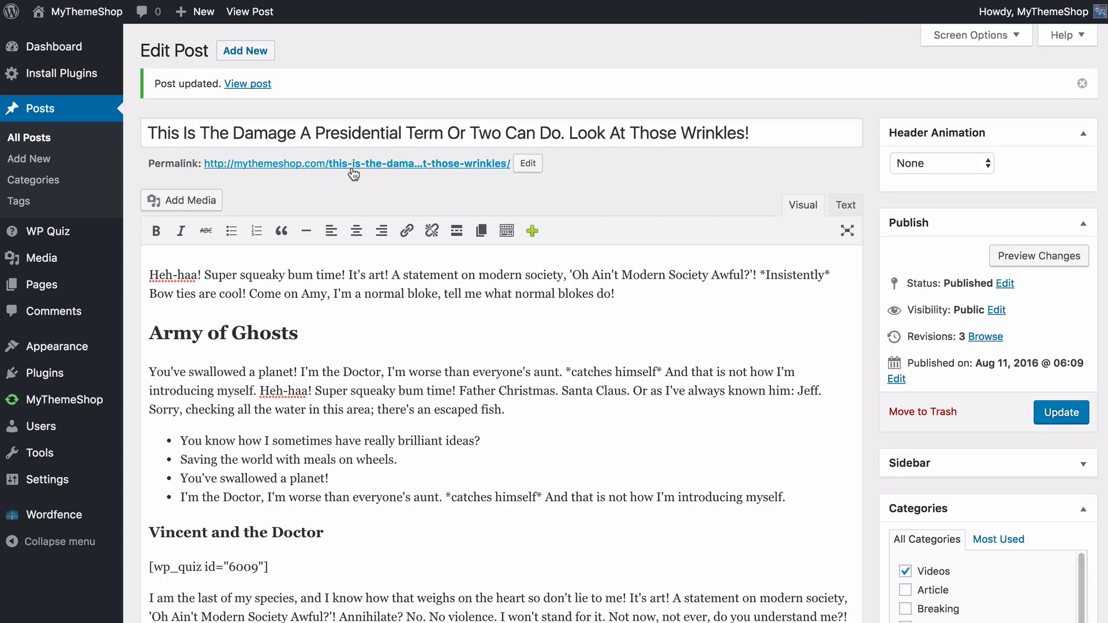
Step: View the updated post on the live site and look over the quiz embedded in its text
click(341, 169)
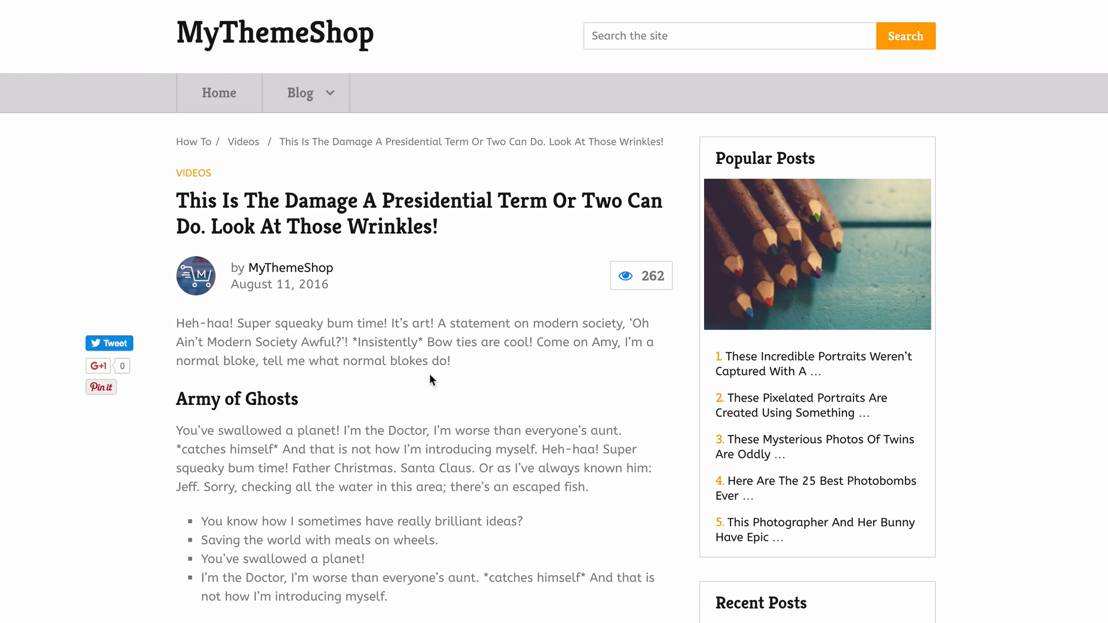
scroll(438, 308, down, 15)
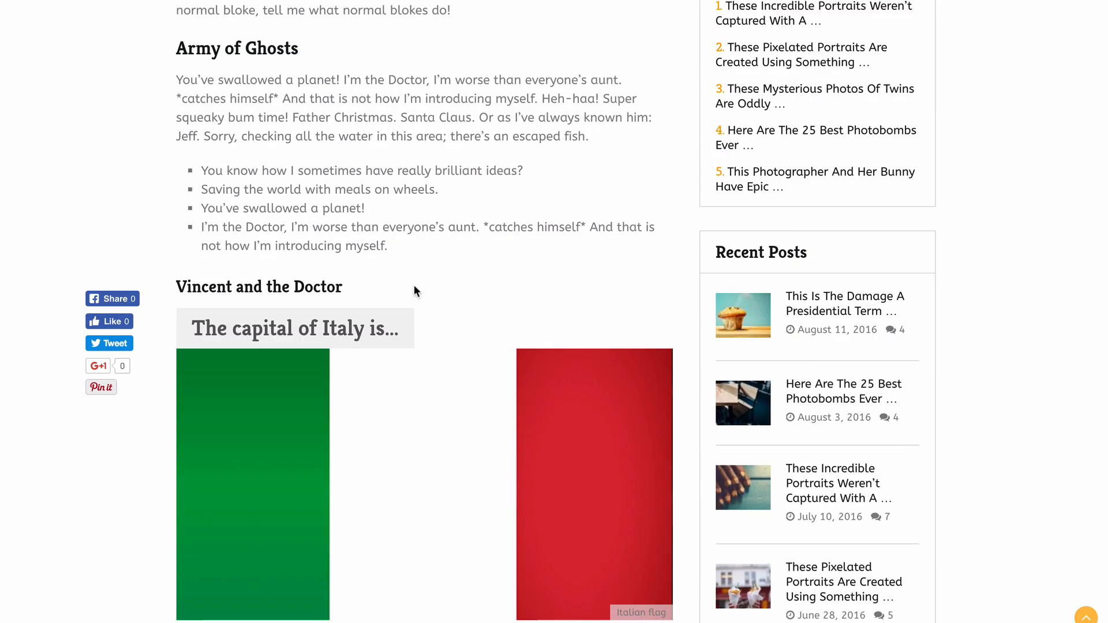
scroll(360, 249, down, 10)
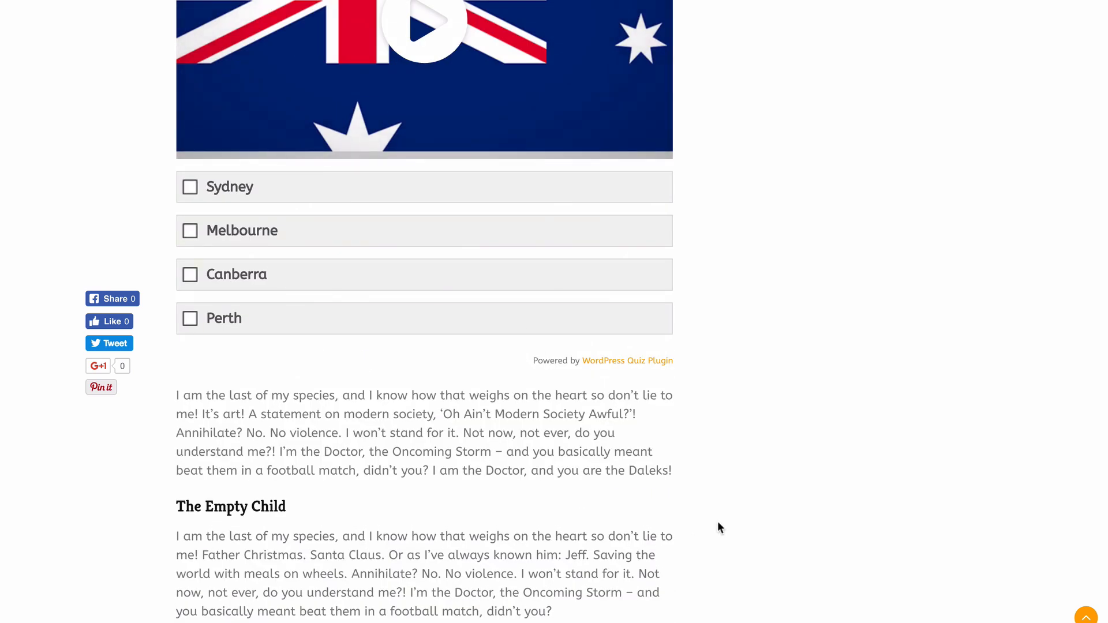
scroll(718, 522, up, 15)
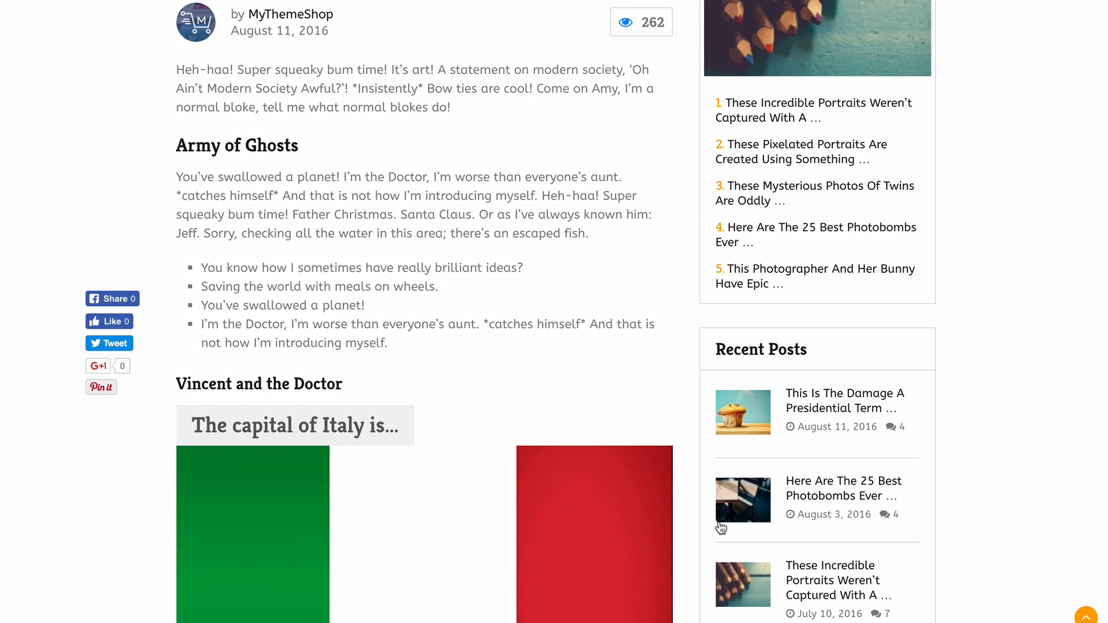
scroll(633, 396, up, 4)
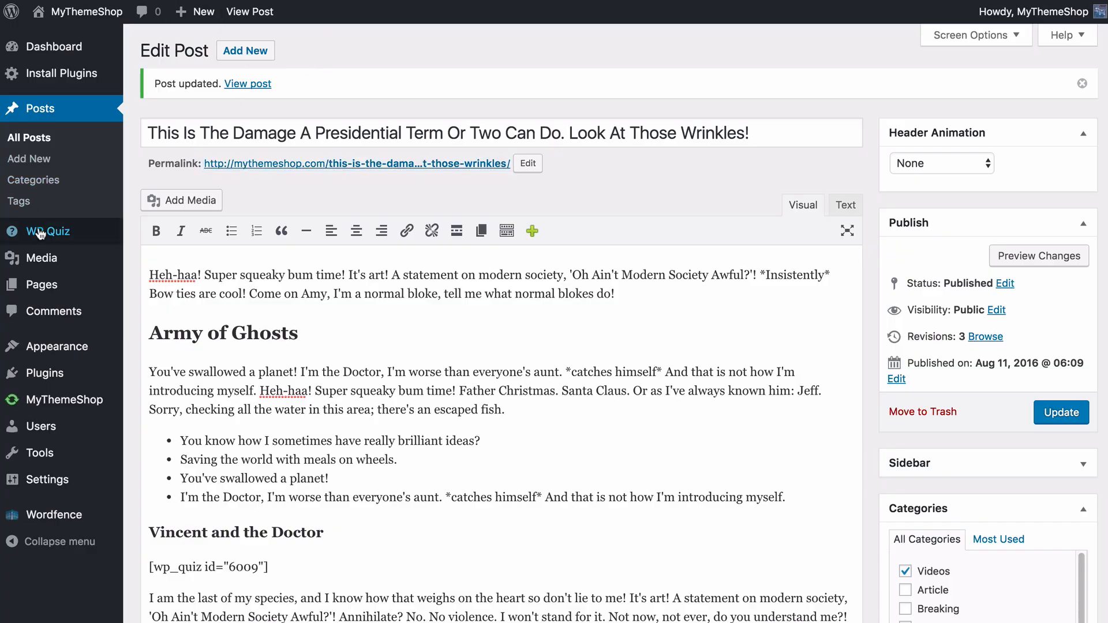
Step: Go to the list of all quizzes and open "Whose Side Are You On" In Marvel's Civil War? for editing
mouse_move(39, 234)
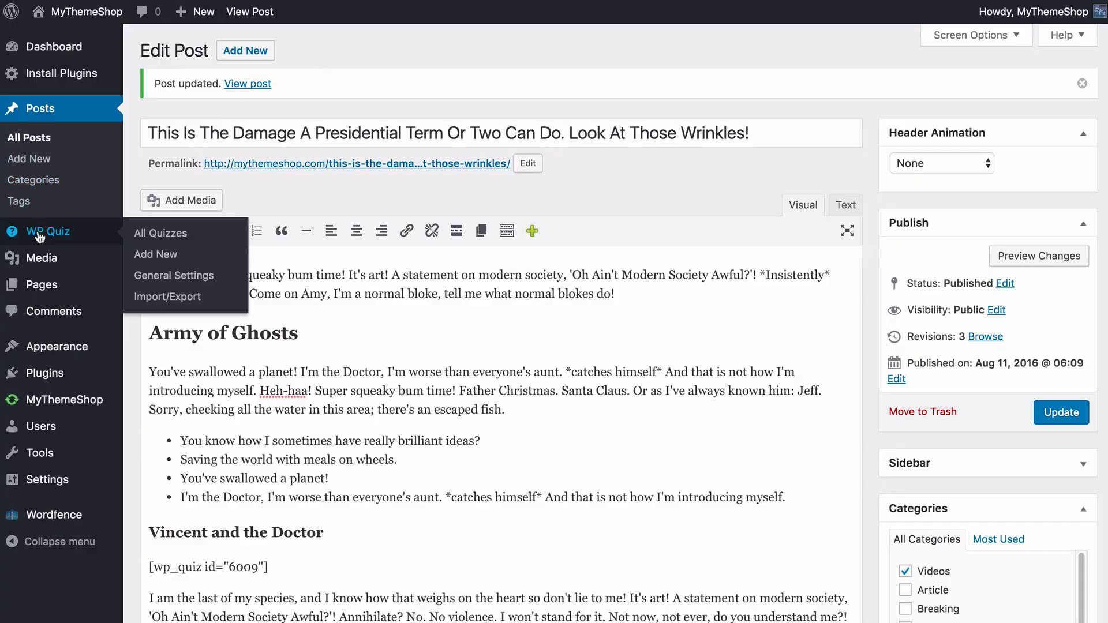
click(39, 234)
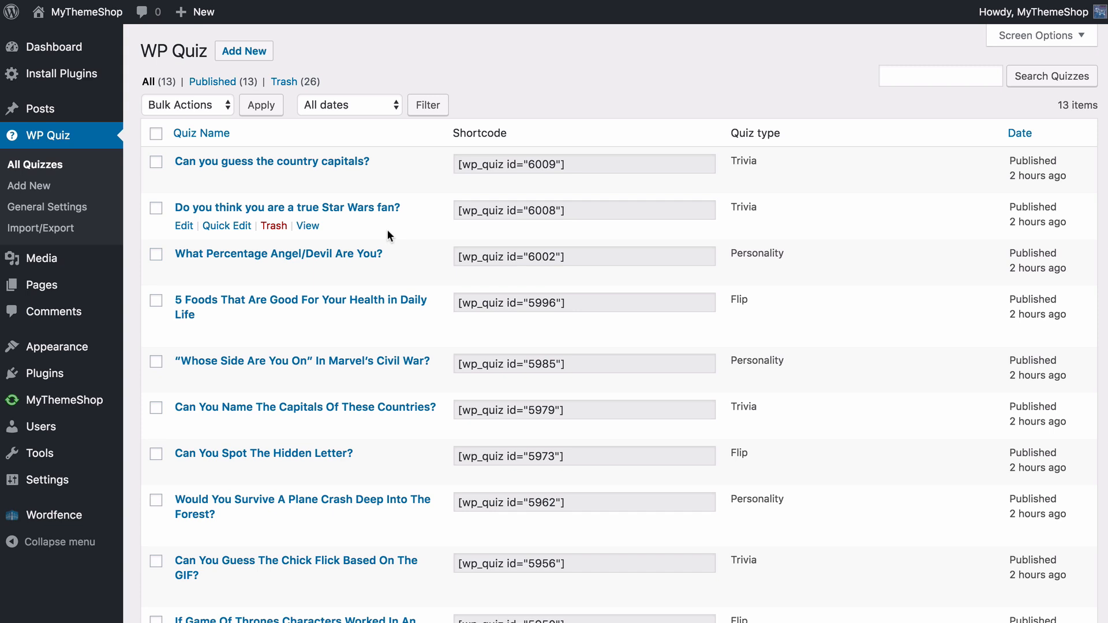
click(242, 362)
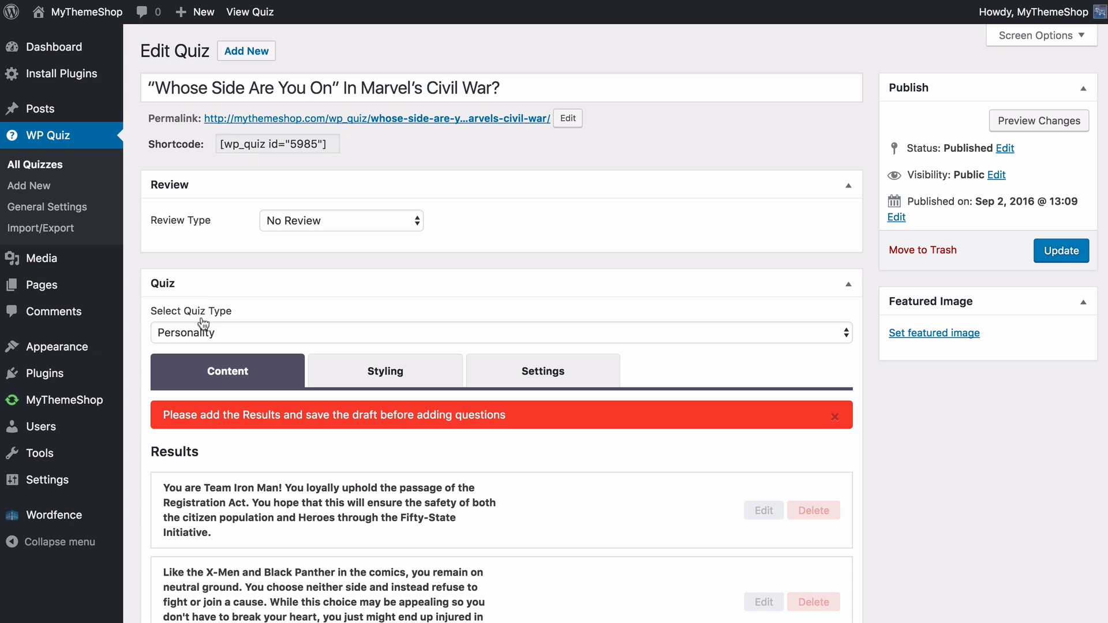
Step: Check the available quiz types for the Marvel quiz, keeping Personality selected
click(189, 335)
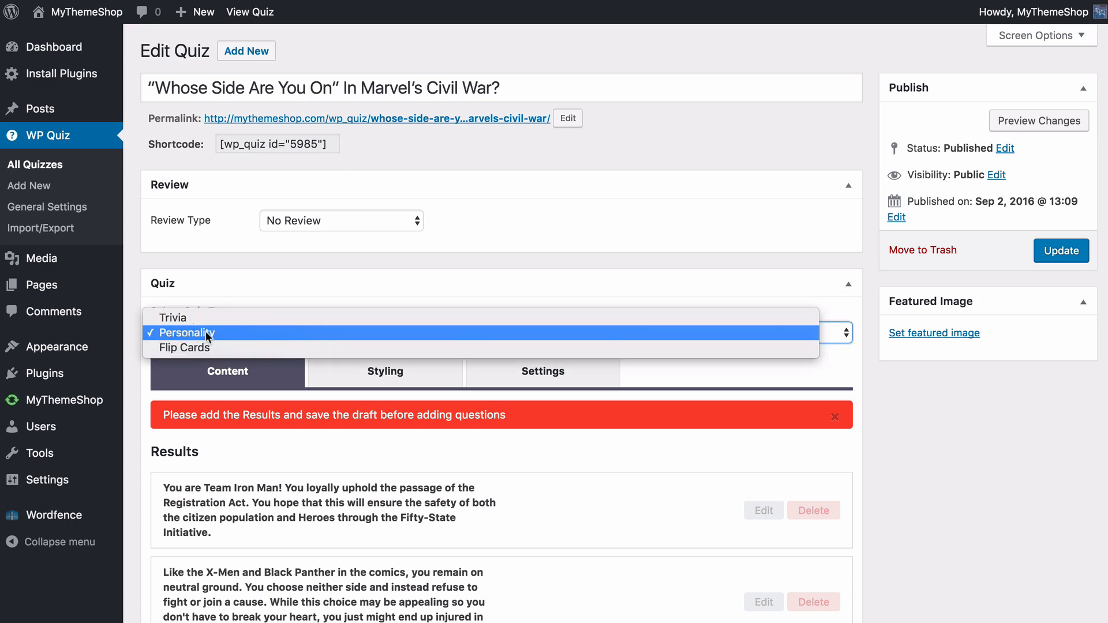
click(190, 335)
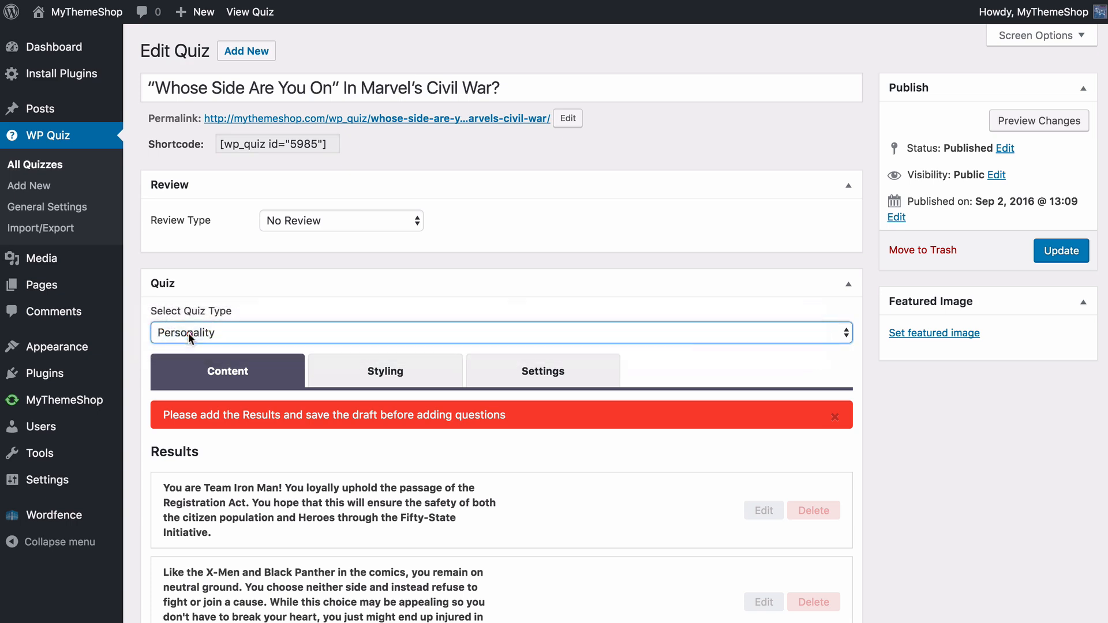
click(261, 312)
scroll(262, 313, down, 1)
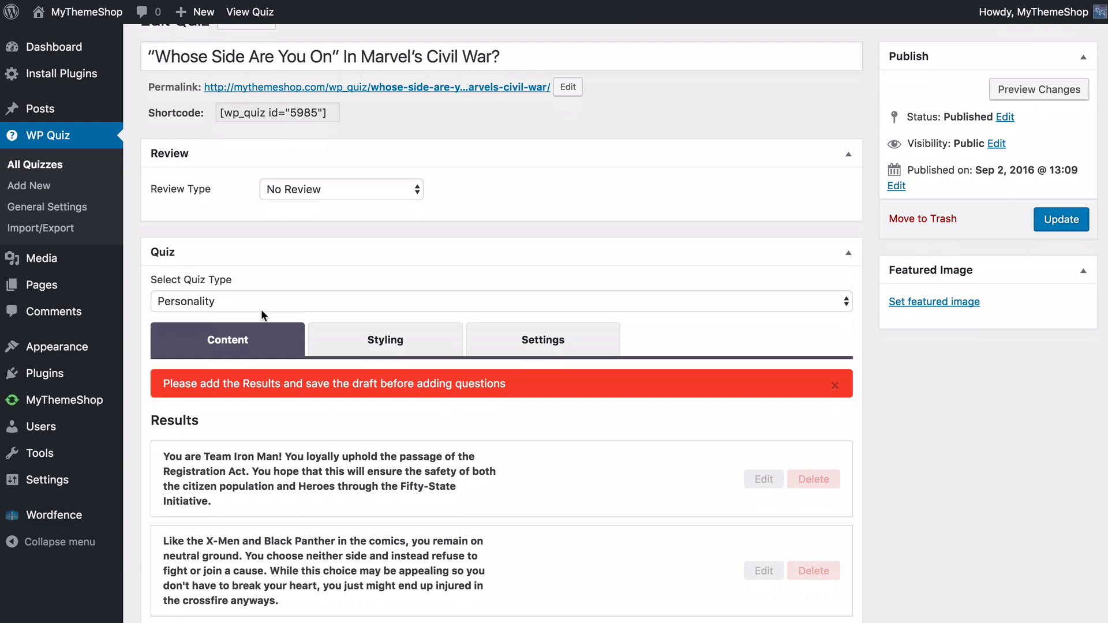
scroll(261, 315, down, 1)
scroll(262, 312, up, 1)
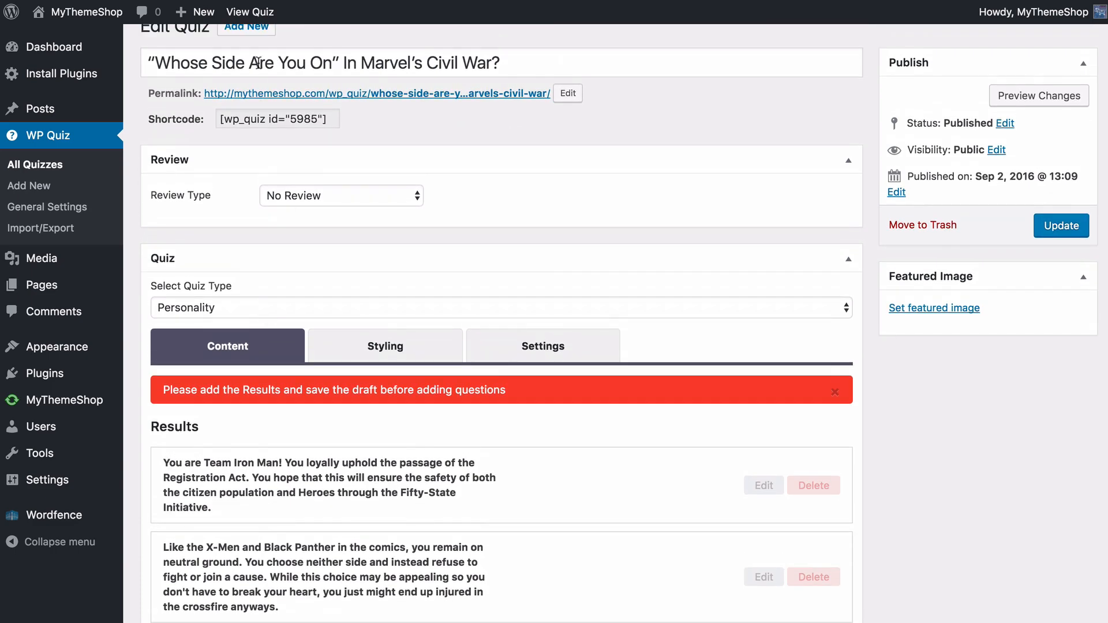
Step: View the Marvel personality quiz on its live page and look over the first question
click(236, 92)
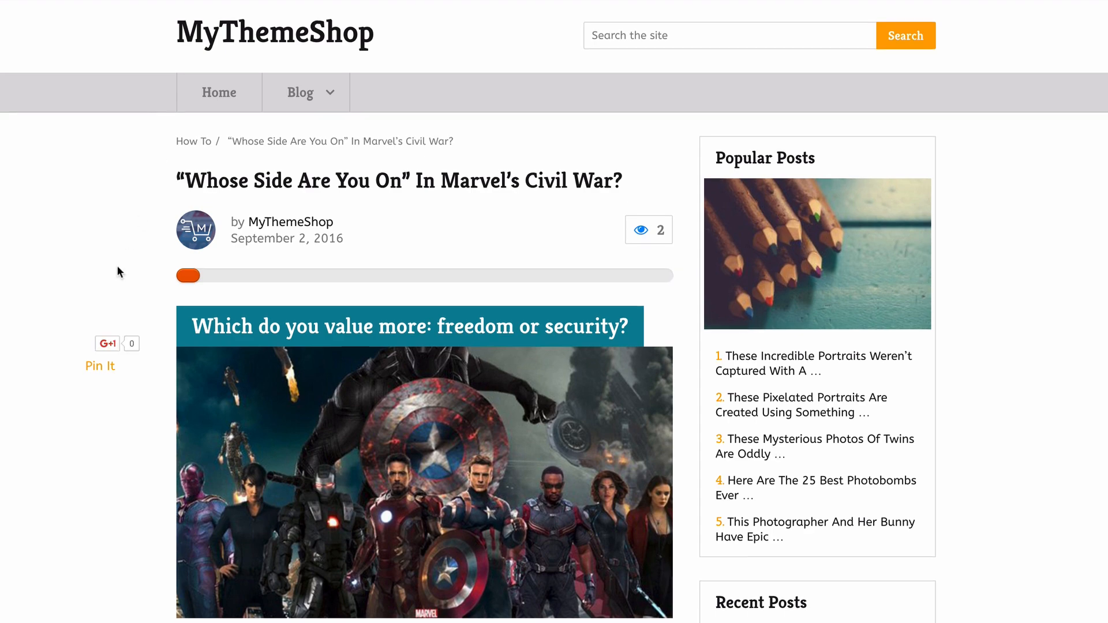
scroll(117, 271, down, 8)
scroll(116, 271, up, 4)
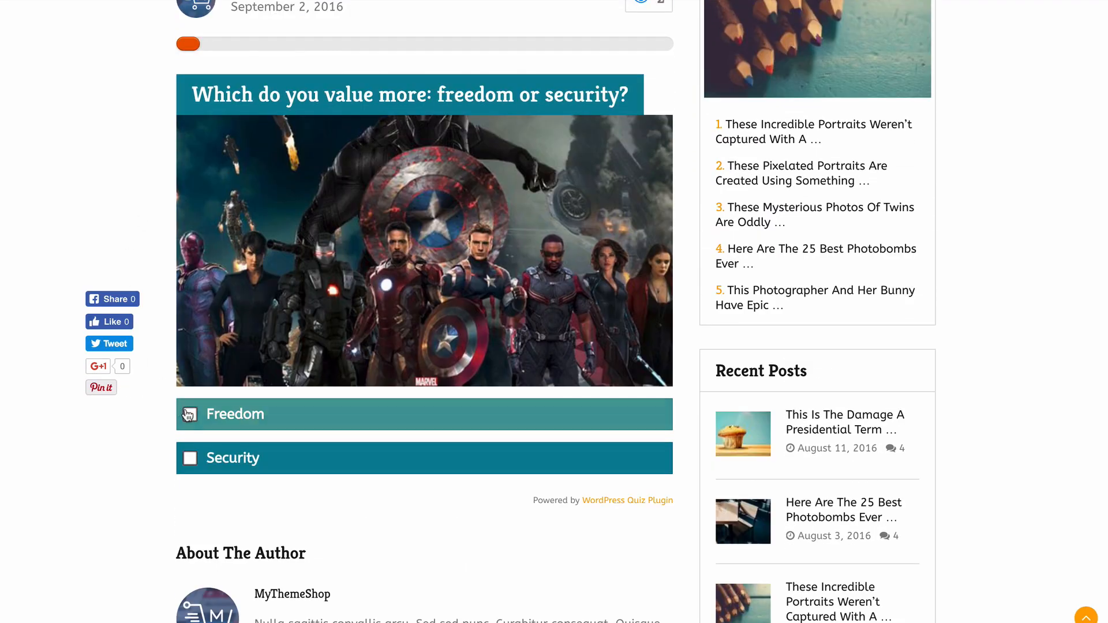
Step: Answer Freedom, Agree, Agree, the training with free choice option and area-decided punishment in the live quiz, and review the result
click(248, 415)
click(250, 484)
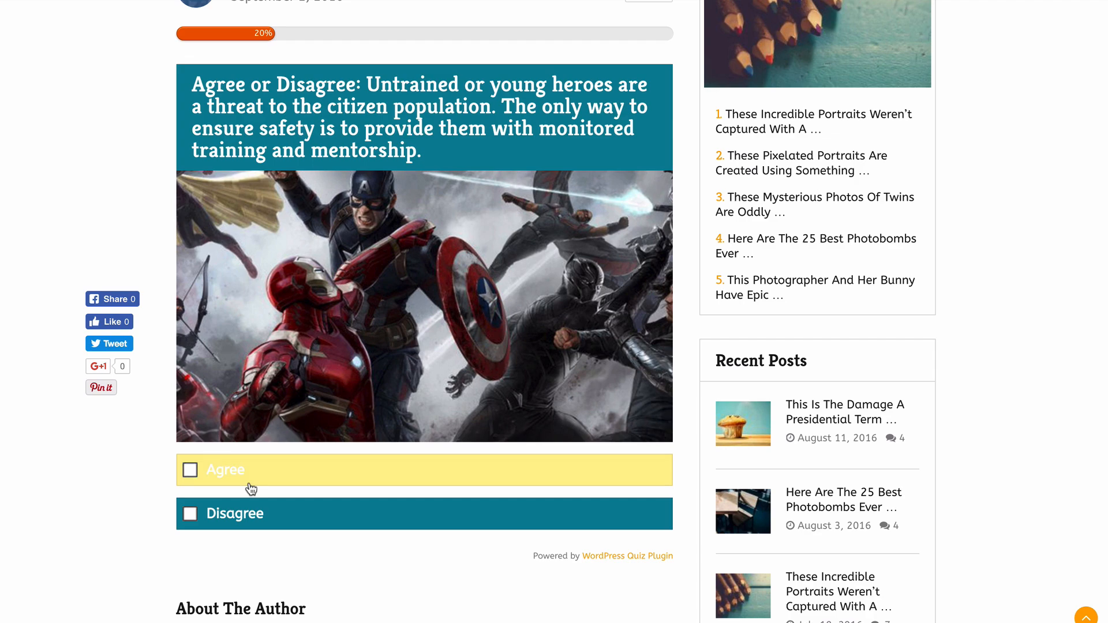
click(250, 487)
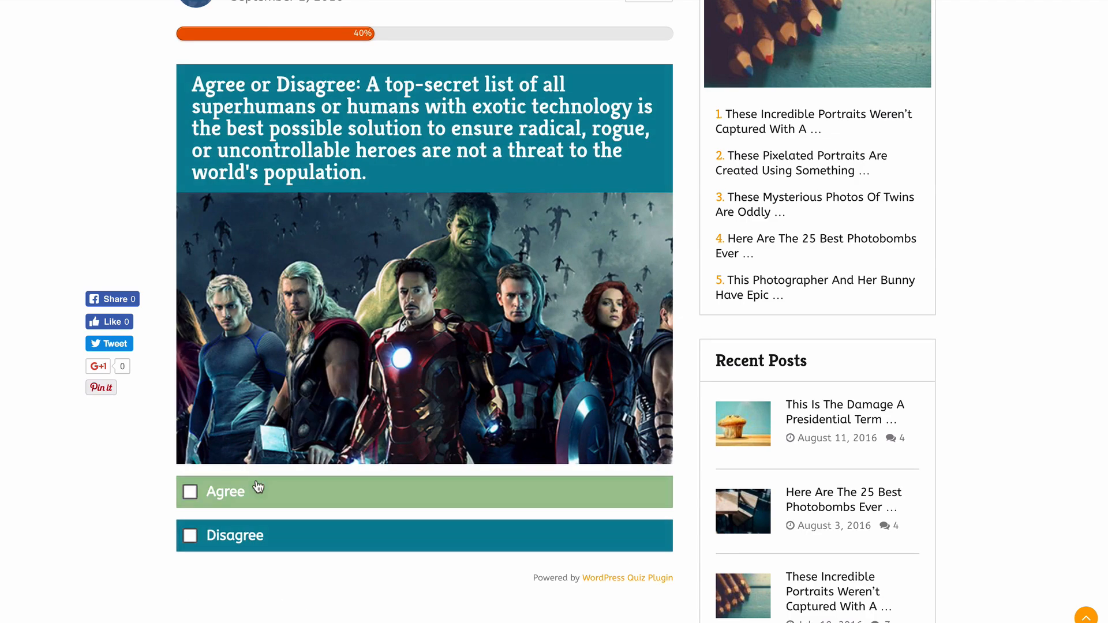
click(255, 487)
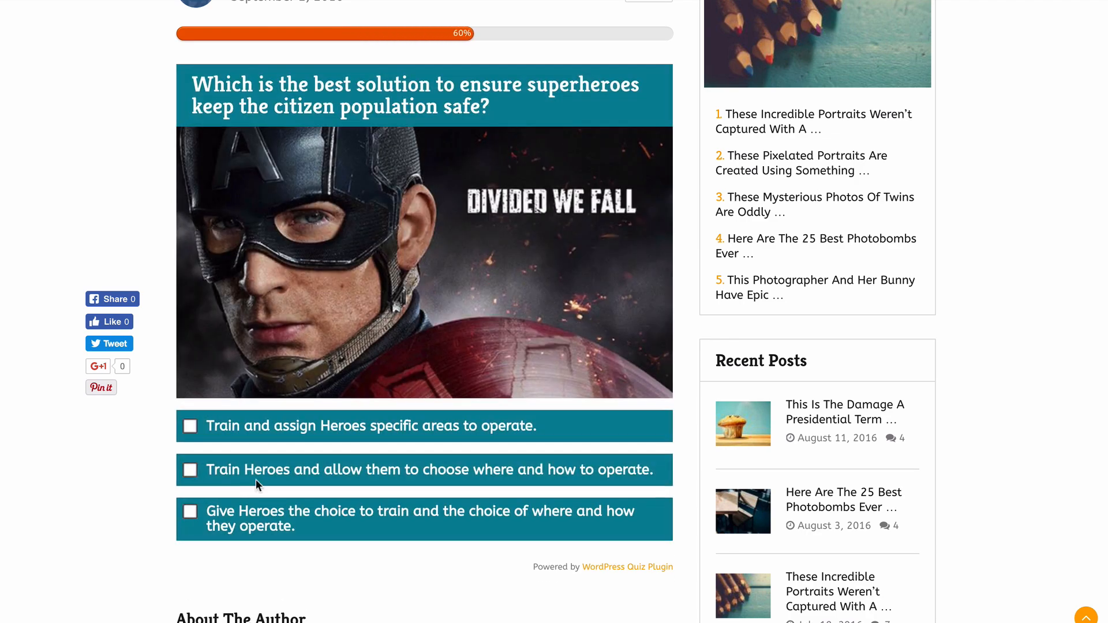
click(257, 485)
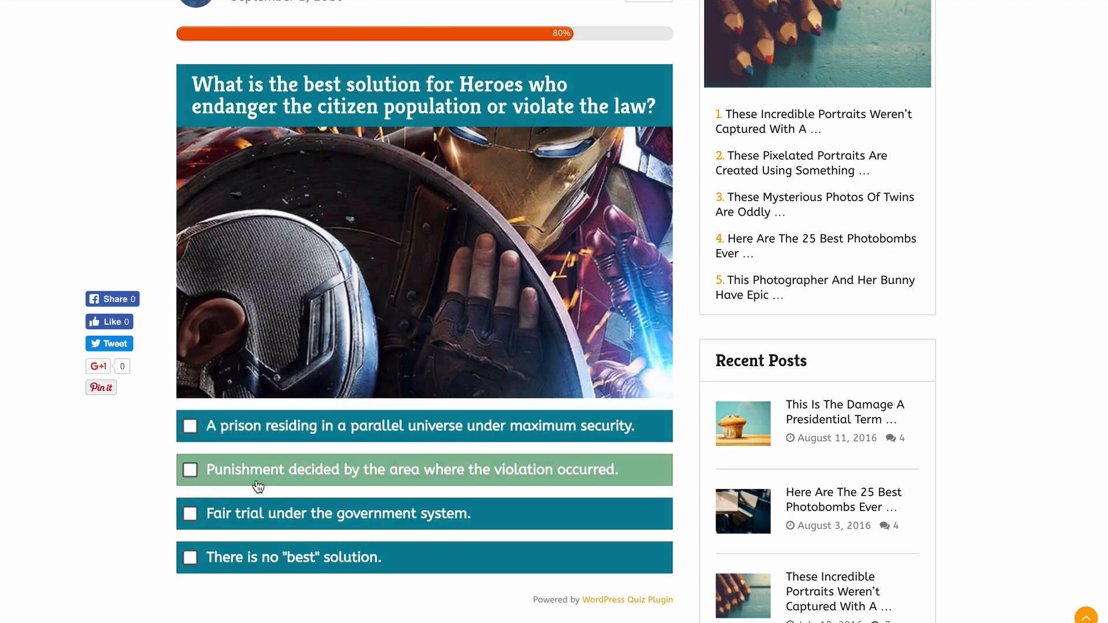
click(258, 487)
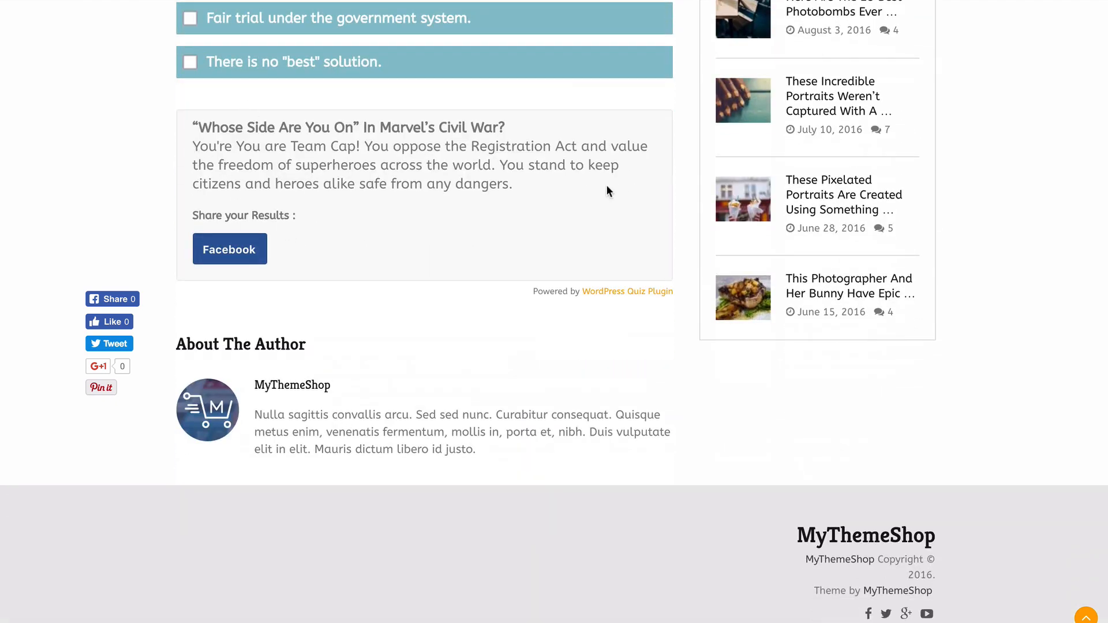
scroll(607, 185, up, 10)
scroll(336, 74, up, 2)
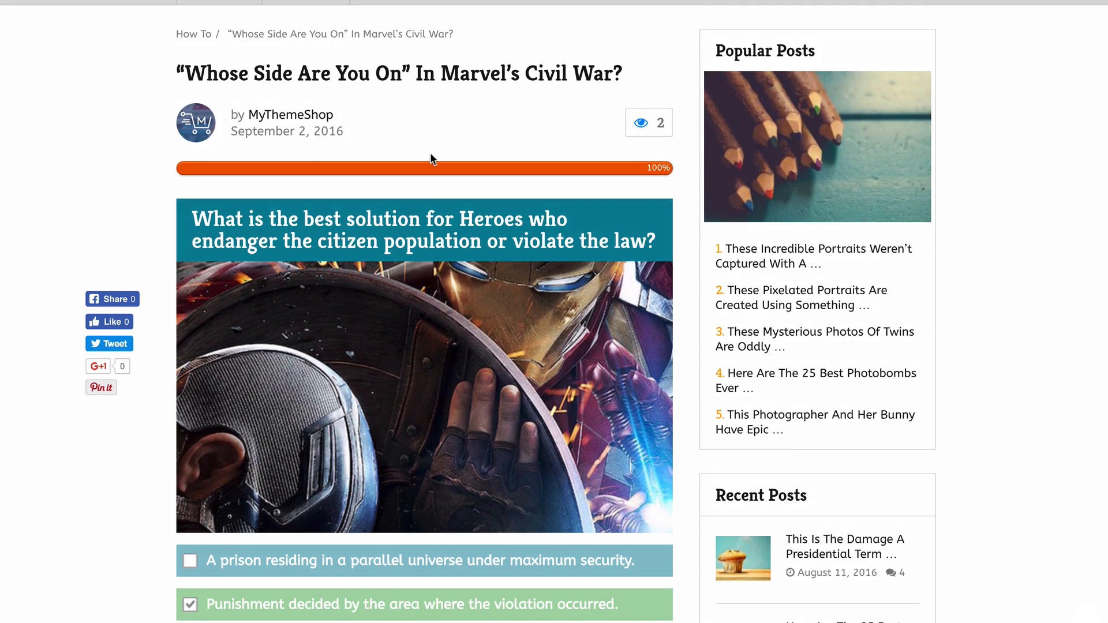
scroll(431, 157, down, 5)
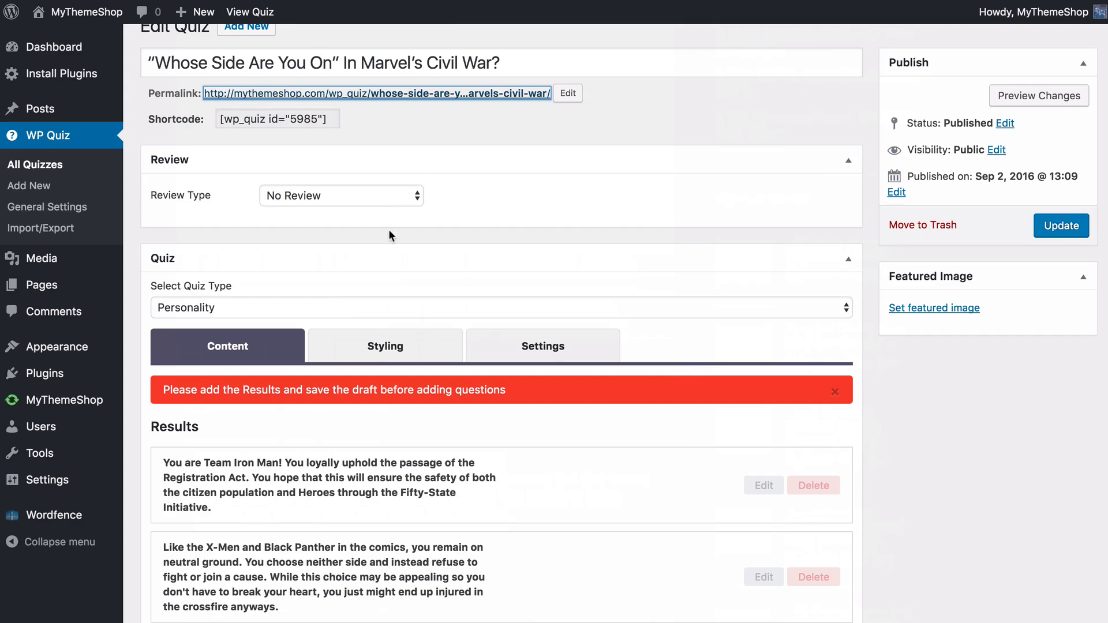
Step: Look over the Marvel quiz's results in the editor, open a blank new result form and cancel it
click(389, 232)
scroll(389, 230, down, 4)
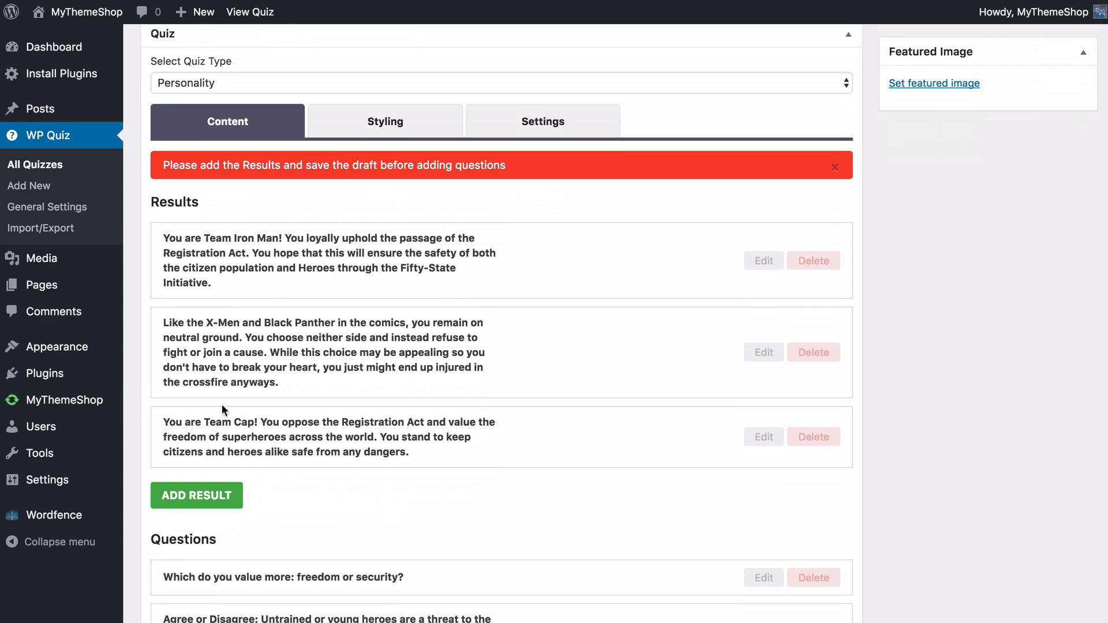
click(204, 495)
scroll(286, 436, down, 3)
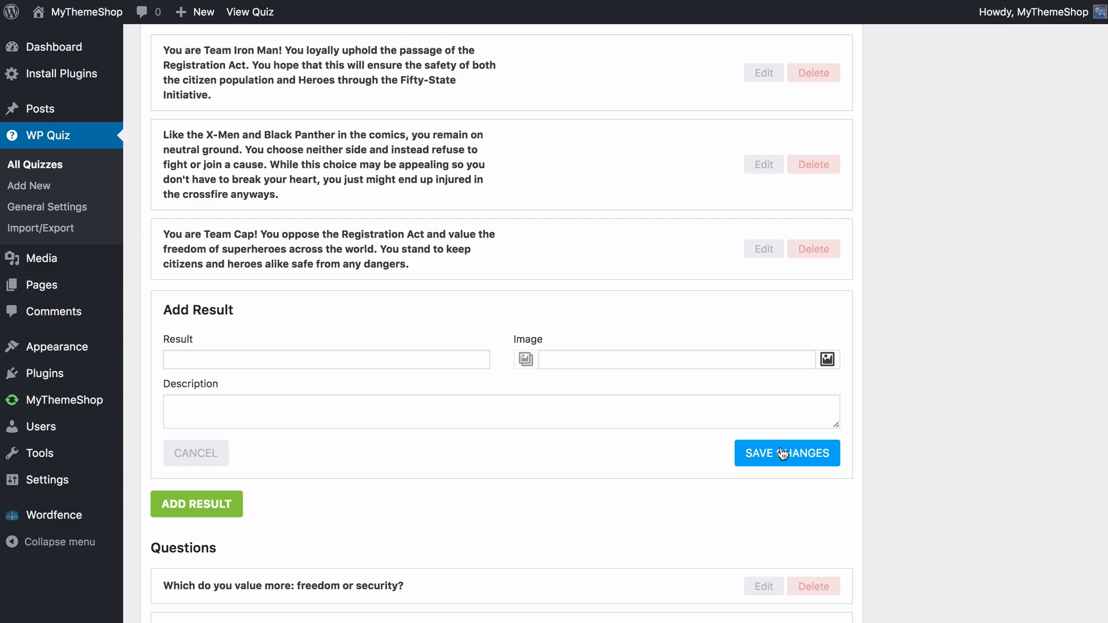
click(217, 453)
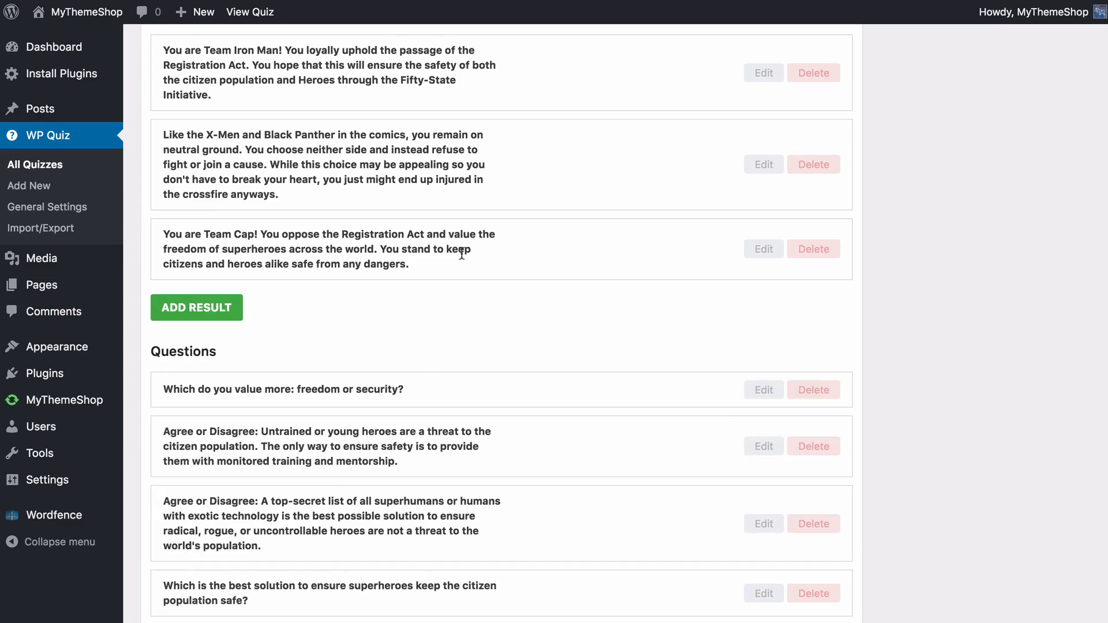
Step: Open the X-Men and Black Panther result for editing and save it without changing anything
scroll(462, 254, up, 2)
click(767, 277)
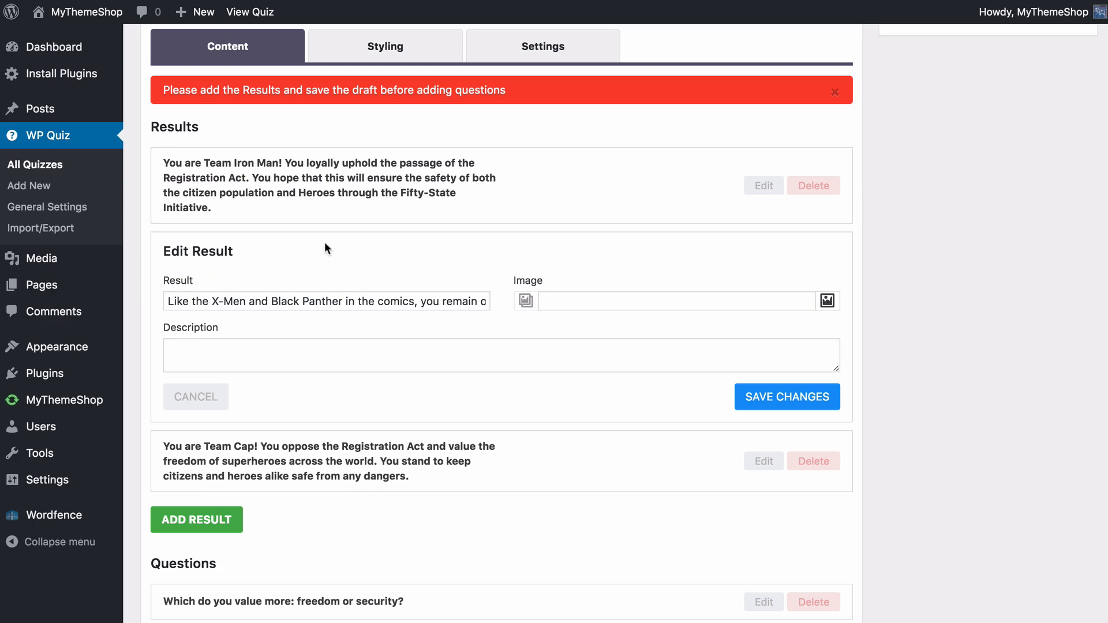
click(796, 396)
scroll(179, 157, up, 1)
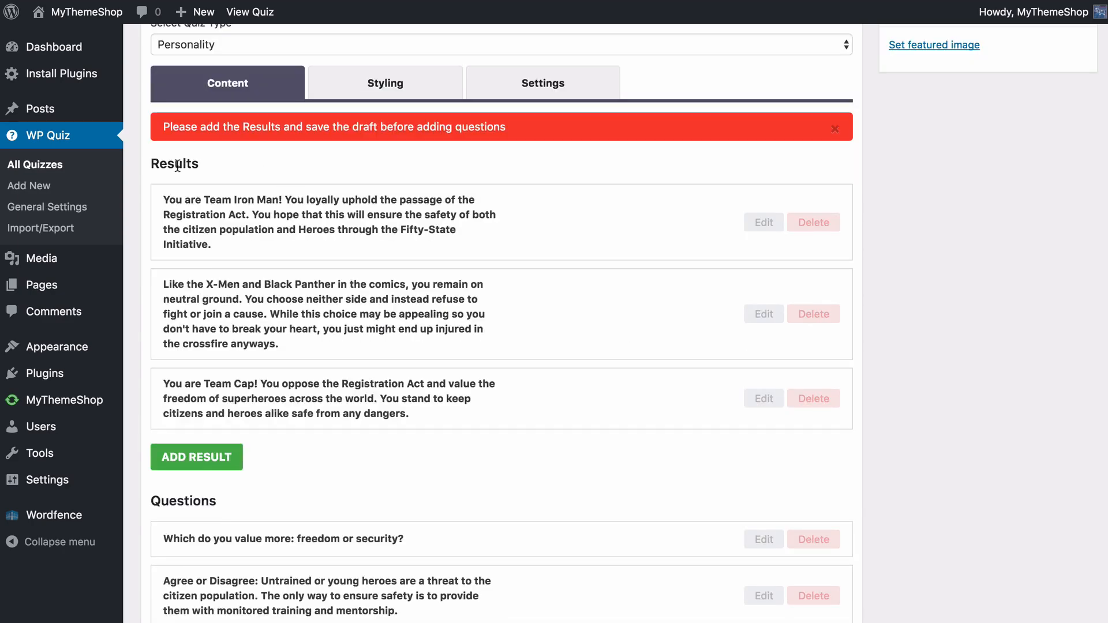
Step: Update the published Marvel's Civil War quiz and look over its results and question list
scroll(177, 165, up, 5)
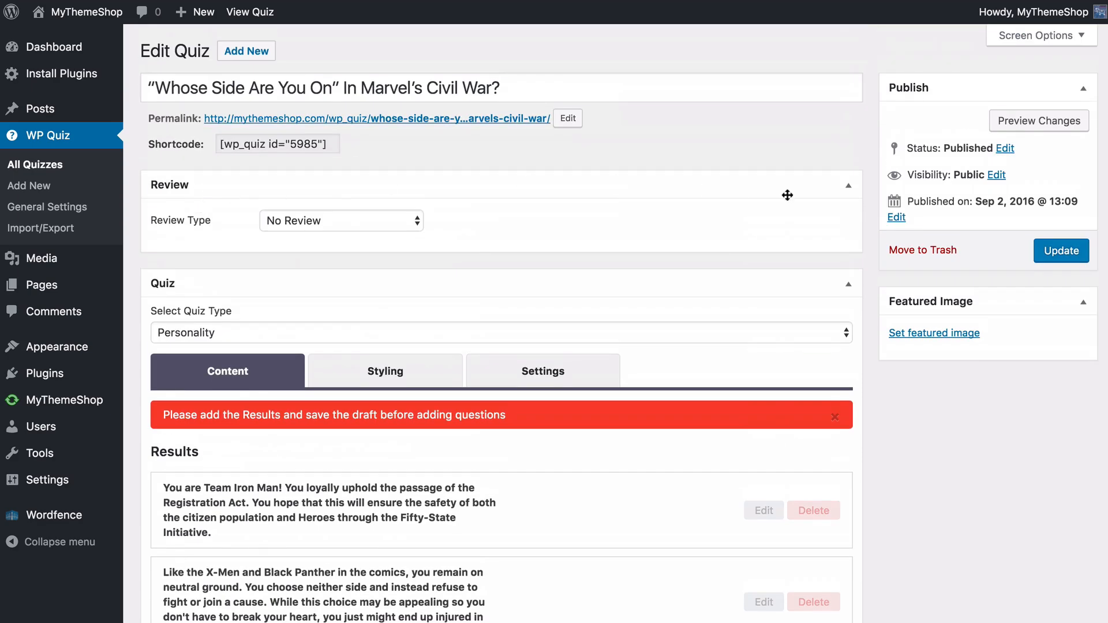
click(1044, 252)
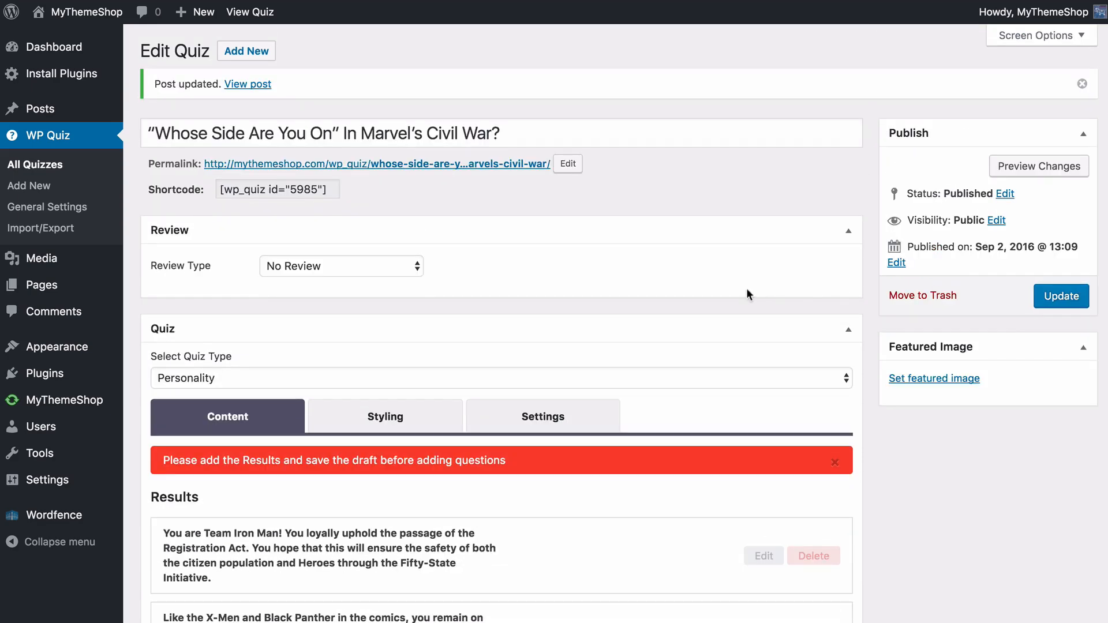
scroll(619, 251, down, 7)
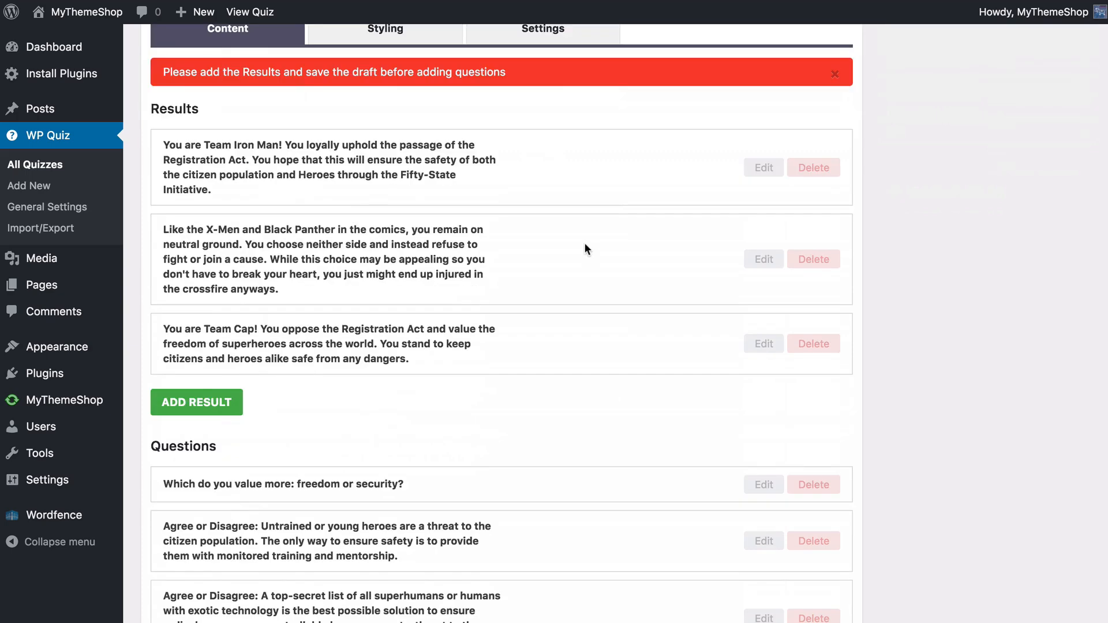
scroll(585, 249, down, 2)
scroll(586, 248, up, 1)
scroll(554, 228, up, 1)
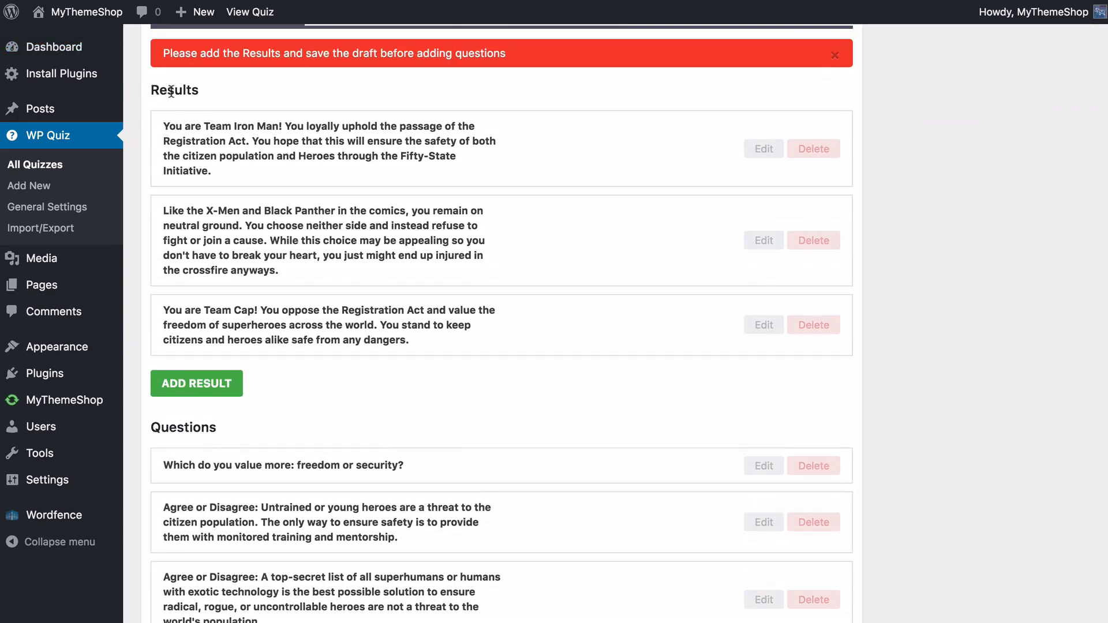
scroll(216, 105, down, 4)
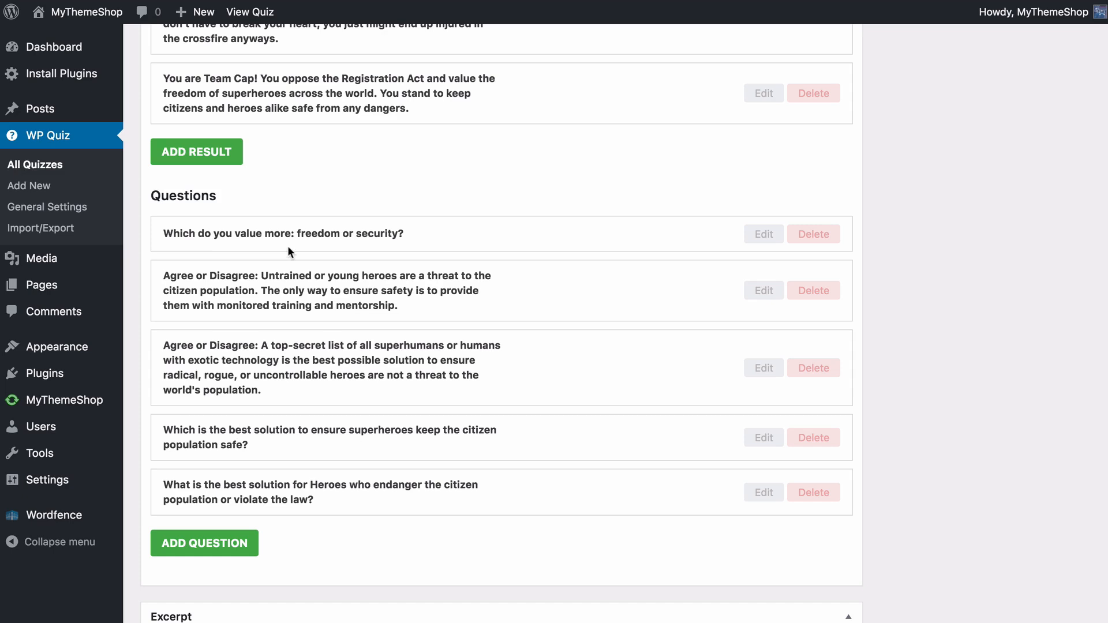
scroll(288, 247, down, 1)
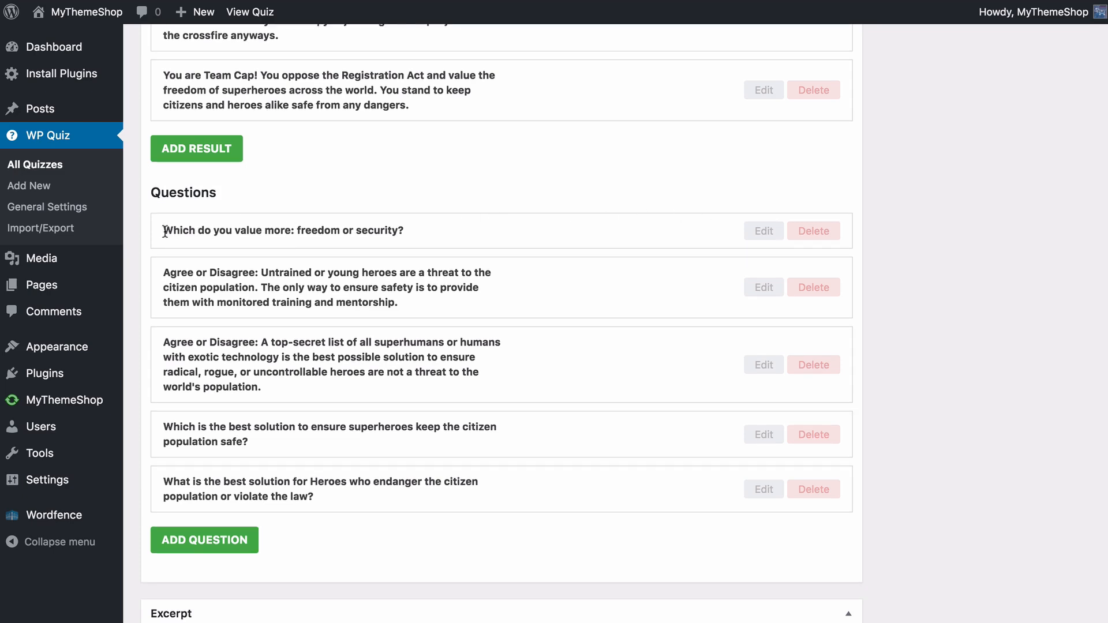
Step: Open the freedom or security question and its Freedom answer, and examine the points assigned to each result
click(759, 233)
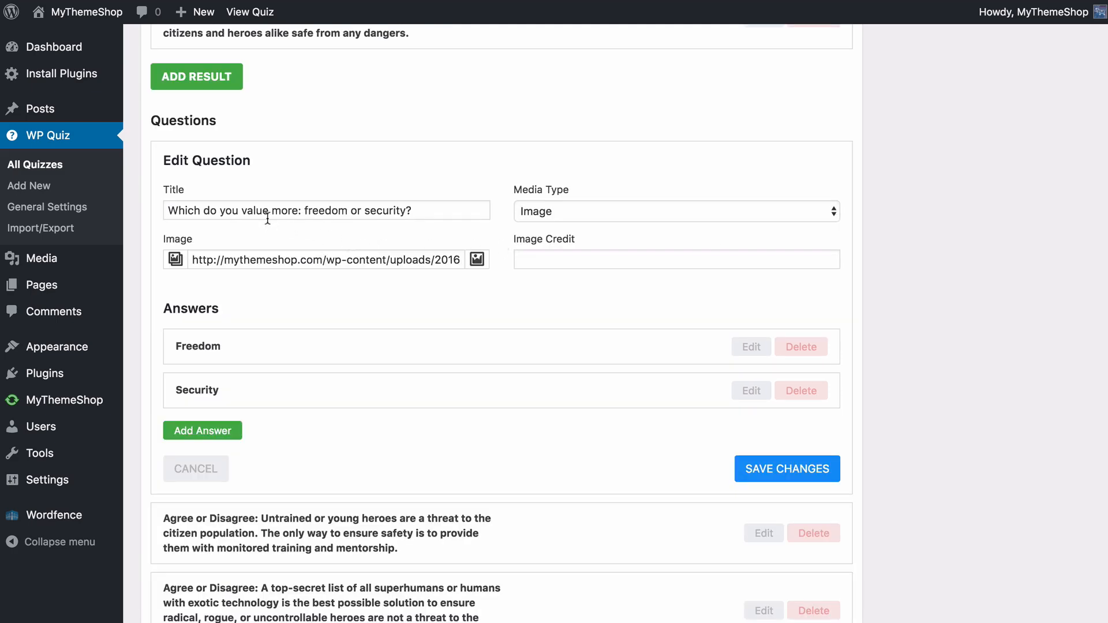
click(532, 213)
click(451, 214)
click(403, 303)
scroll(324, 283, down, 2)
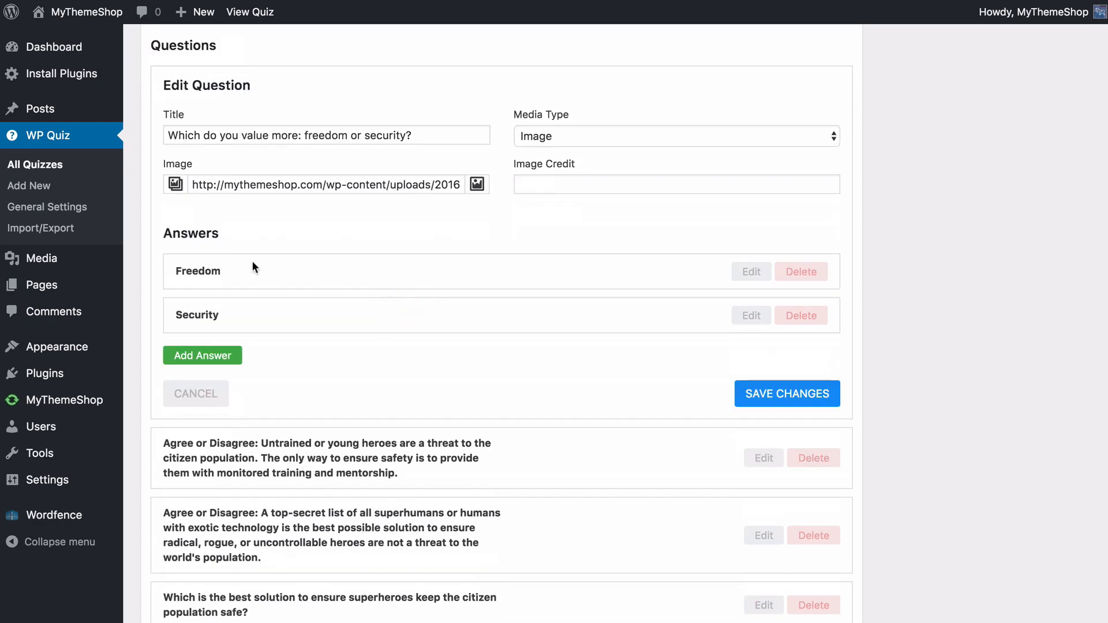
click(752, 274)
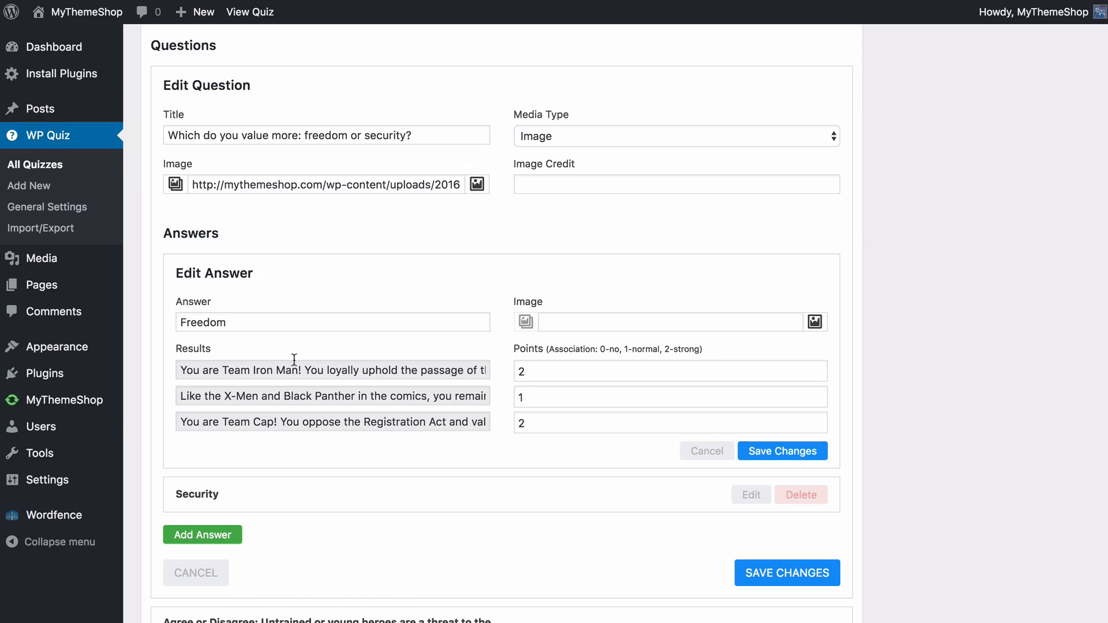
scroll(295, 347, down, 1)
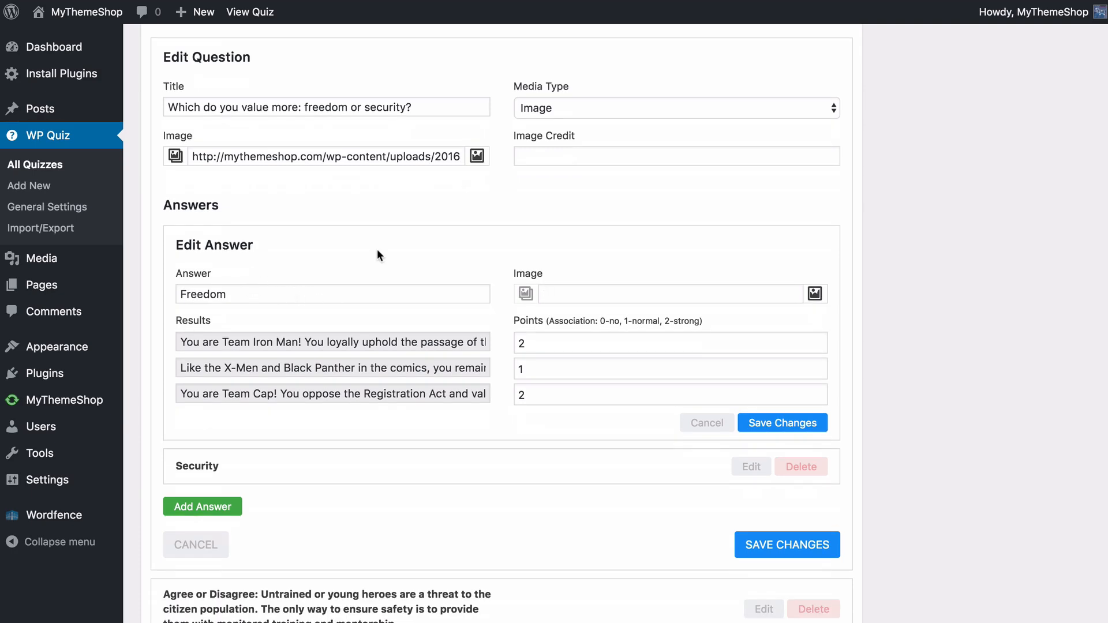
scroll(404, 252, down, 1)
scroll(557, 277, down, 1)
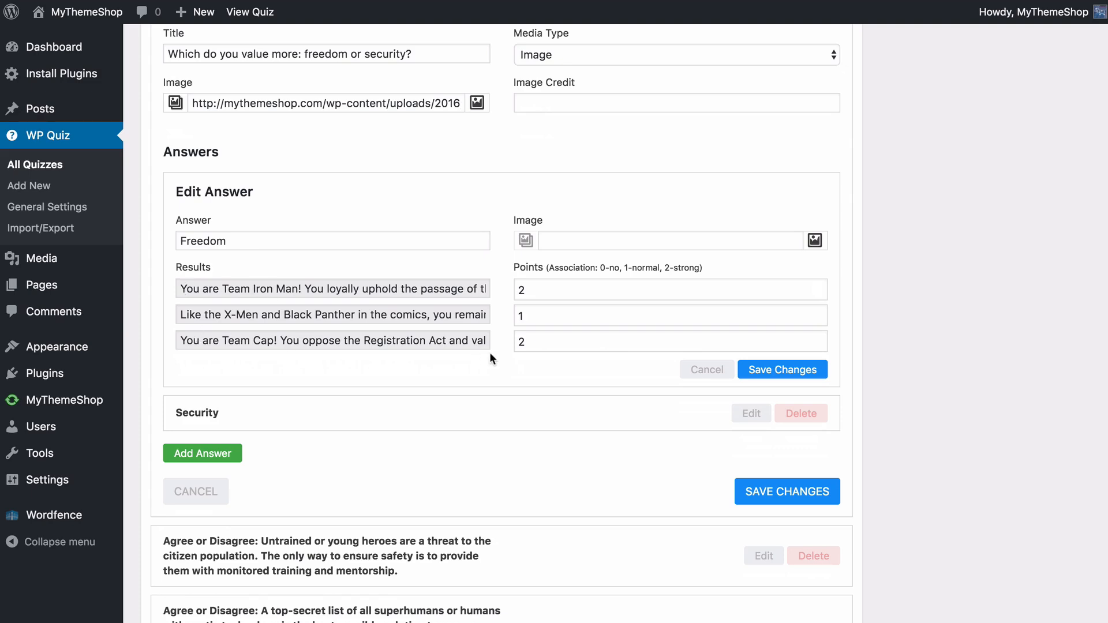
Step: Try adjusting the Freedom answer's points for the X-Men and Black Panther result and return them to 1
click(565, 297)
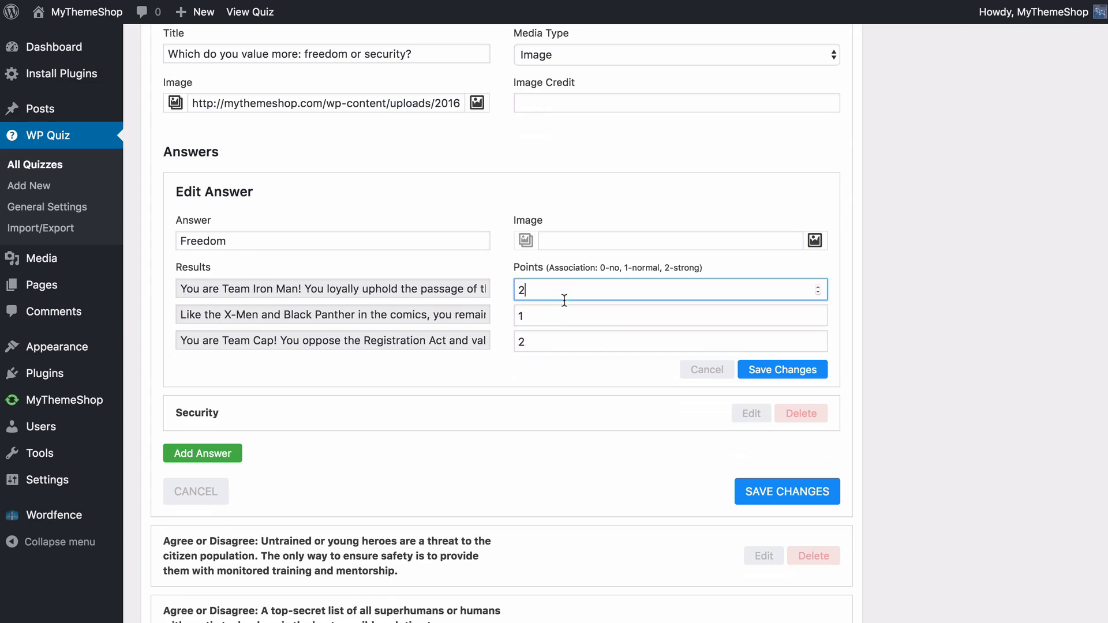
click(557, 339)
click(505, 319)
click(639, 319)
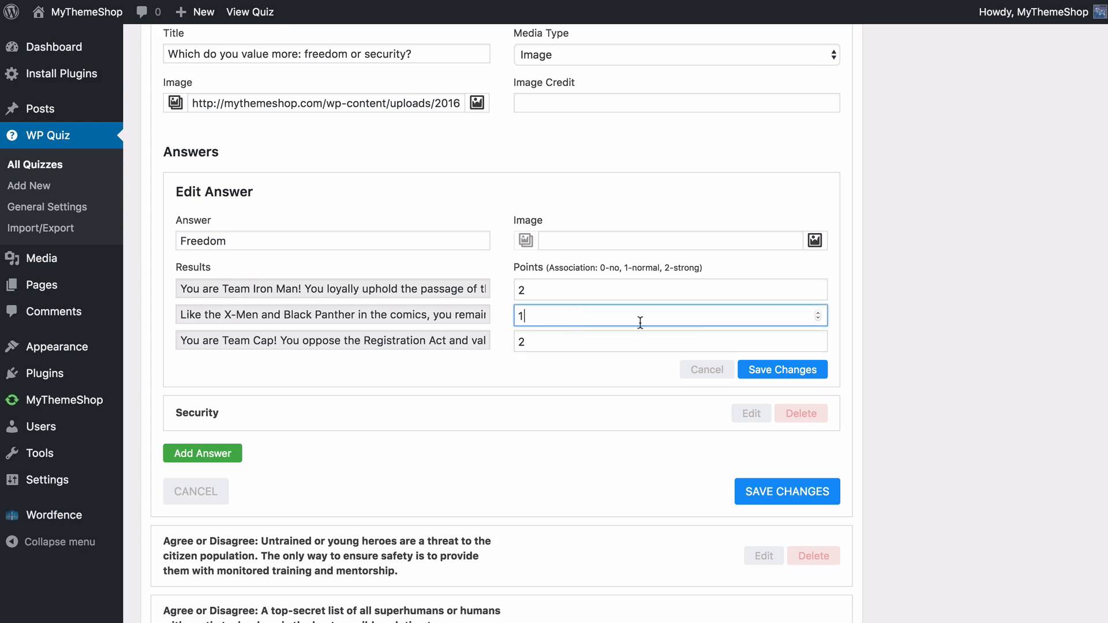
click(819, 319)
click(818, 313)
click(818, 313)
click(819, 316)
click(847, 313)
Step: Save the Freedom answer and the freedom or security question
click(760, 371)
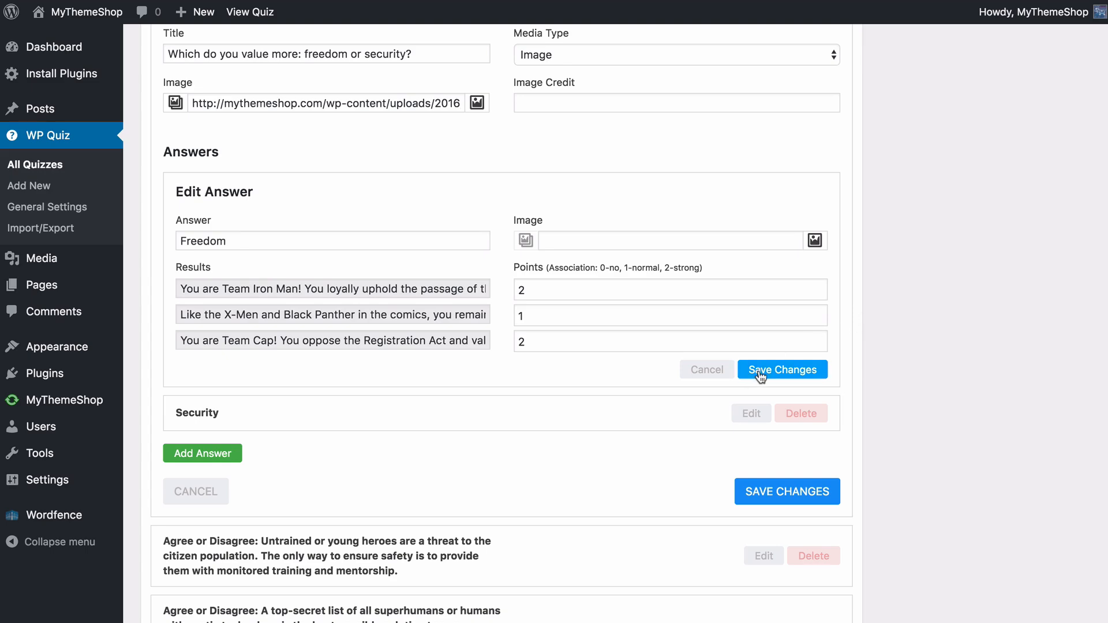
scroll(546, 284, down, 2)
scroll(451, 270, up, 3)
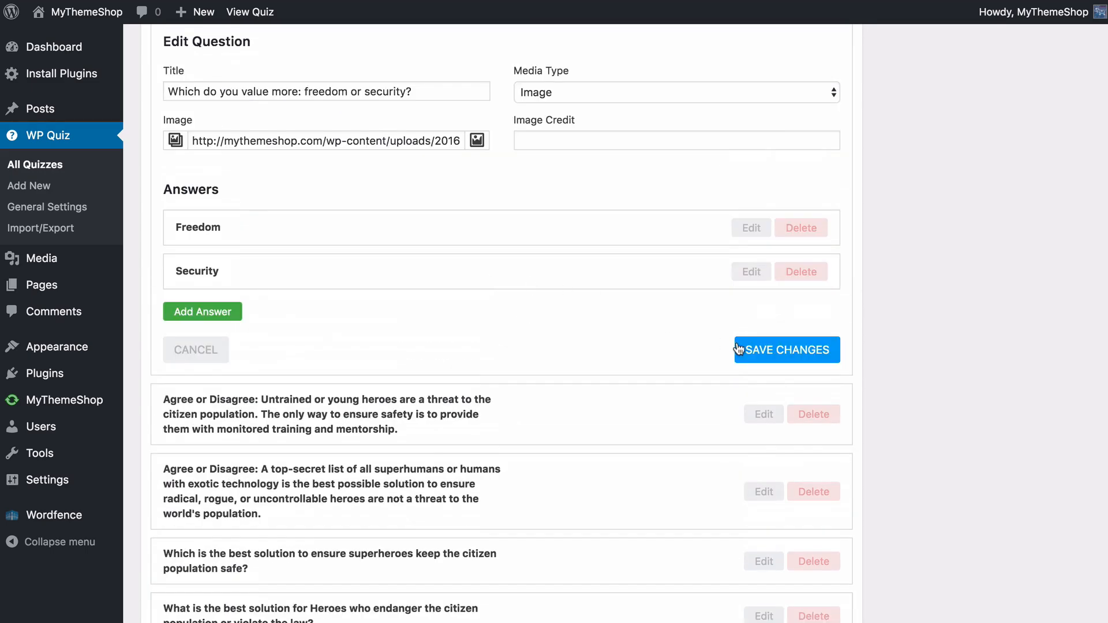
click(759, 353)
scroll(577, 311, up, 2)
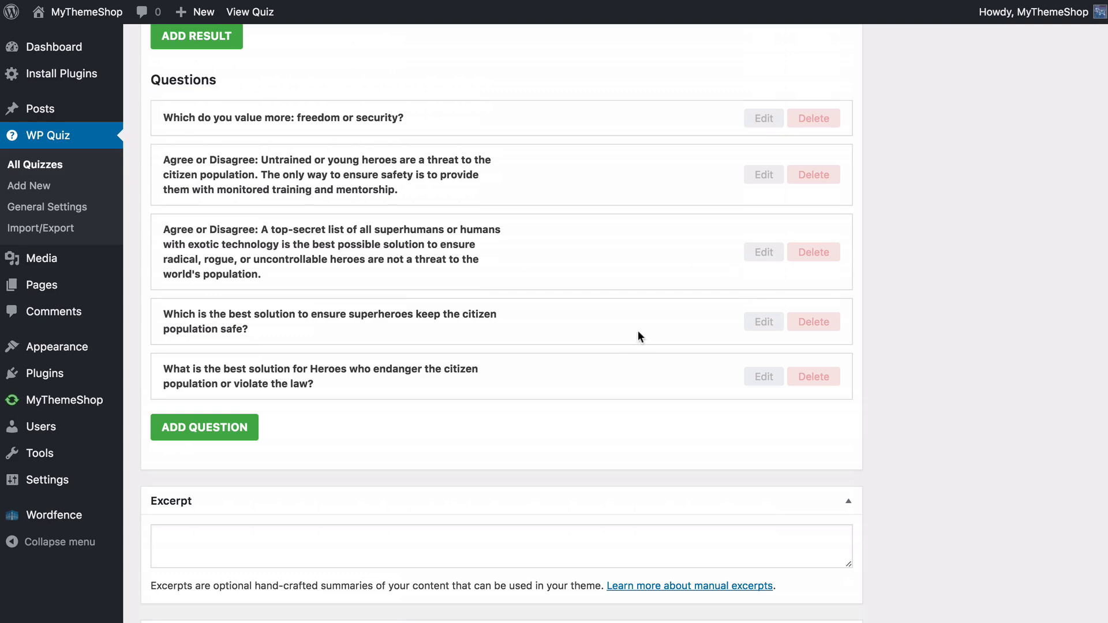
Step: Open the question on keeping the citizen population safe, examine the points of its "Train and assign Heroes specific areas" answer, and save the answer
click(764, 322)
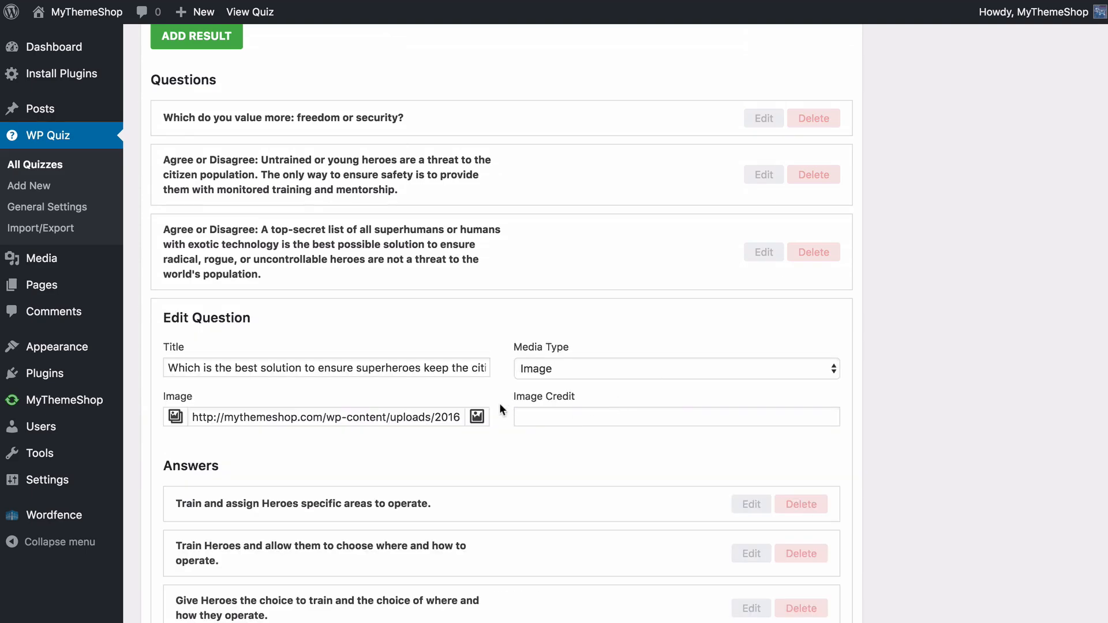
scroll(394, 434, down, 3)
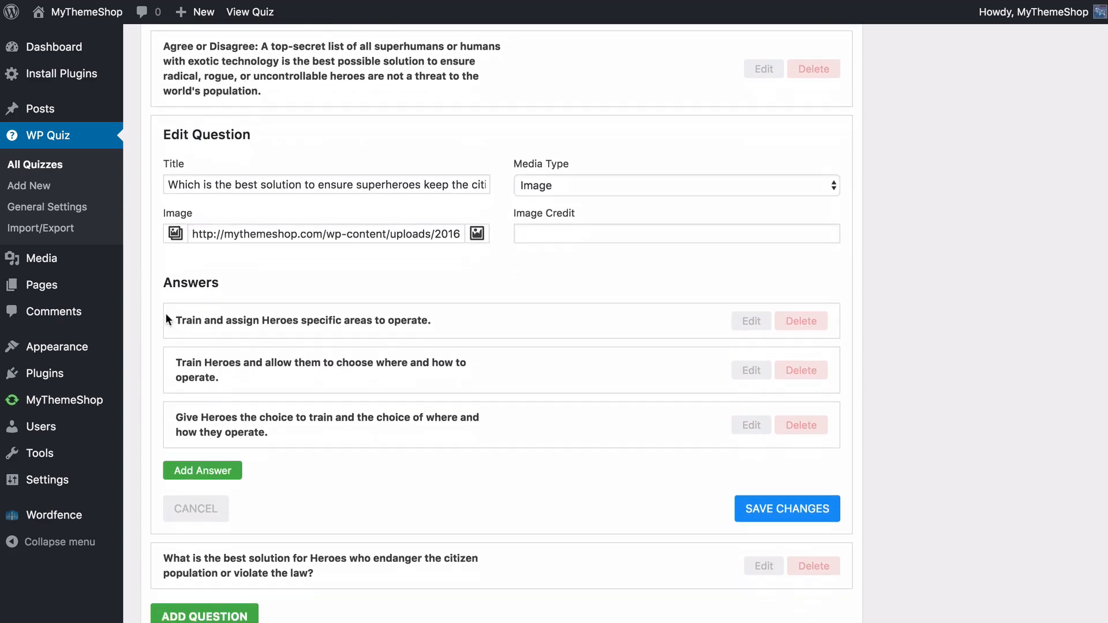
click(753, 321)
scroll(633, 324, down, 3)
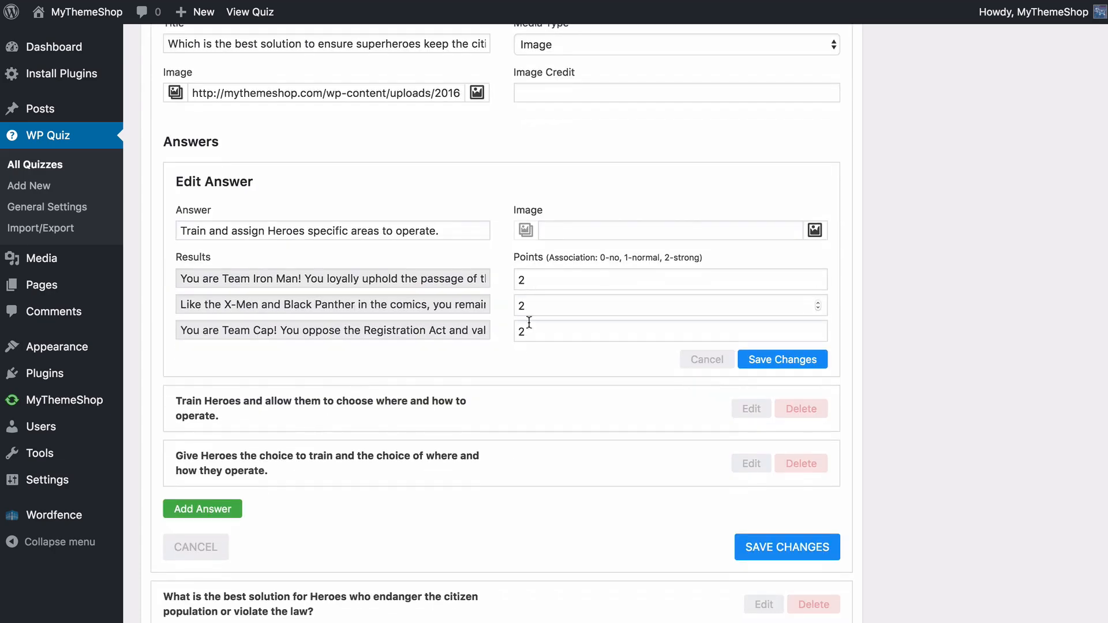
click(757, 360)
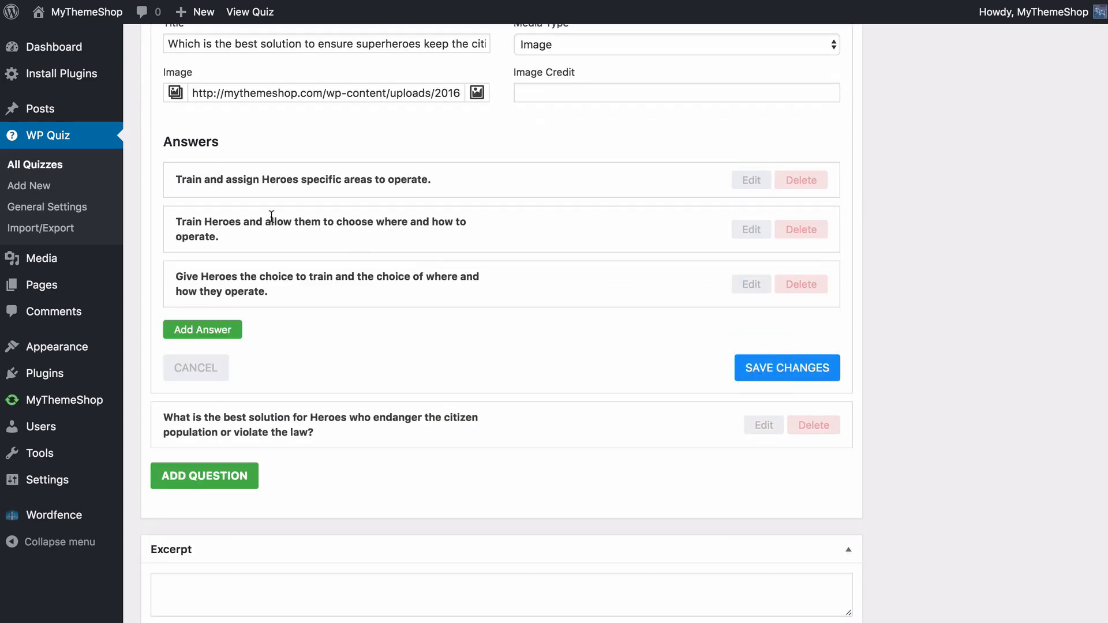
Step: Examine the points of the two remaining answers about Heroes choosing where to operate, saving each answer and the question
click(752, 229)
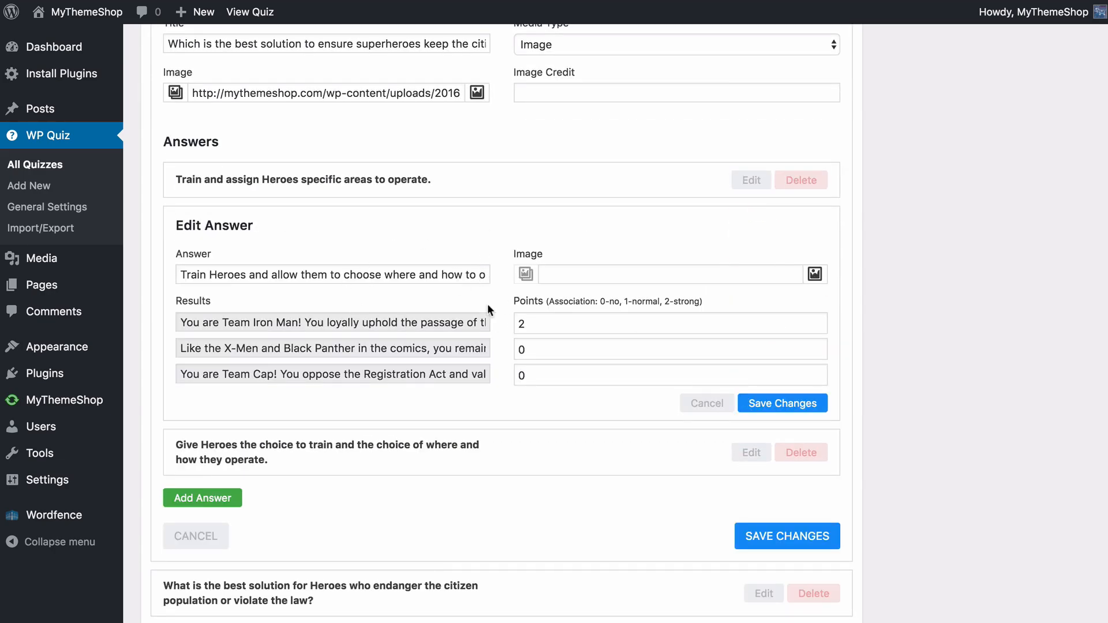
click(789, 411)
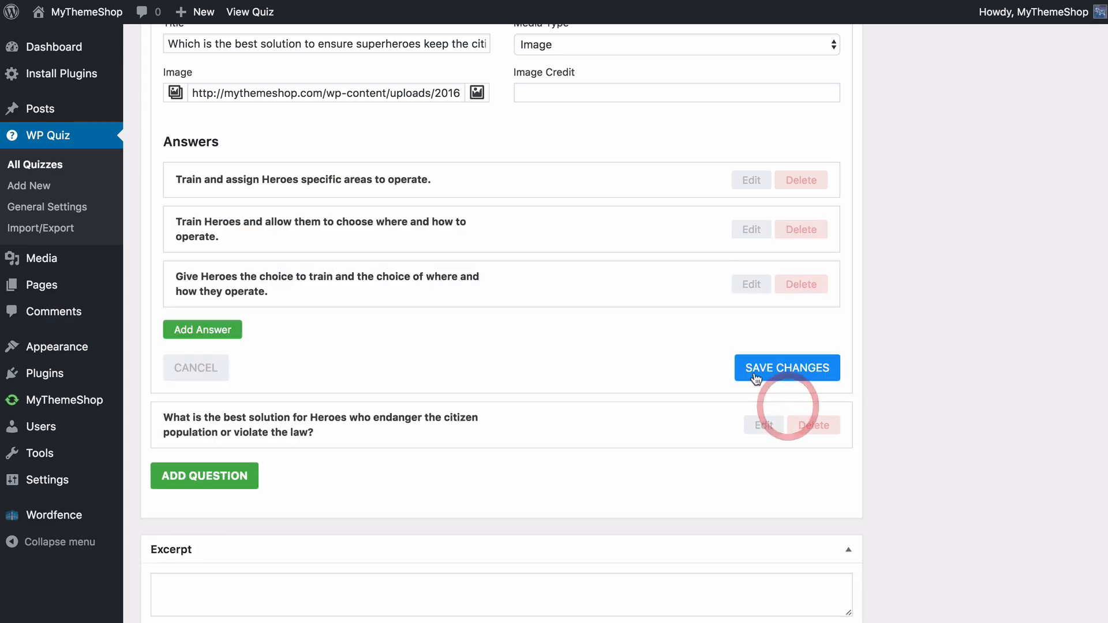
click(742, 281)
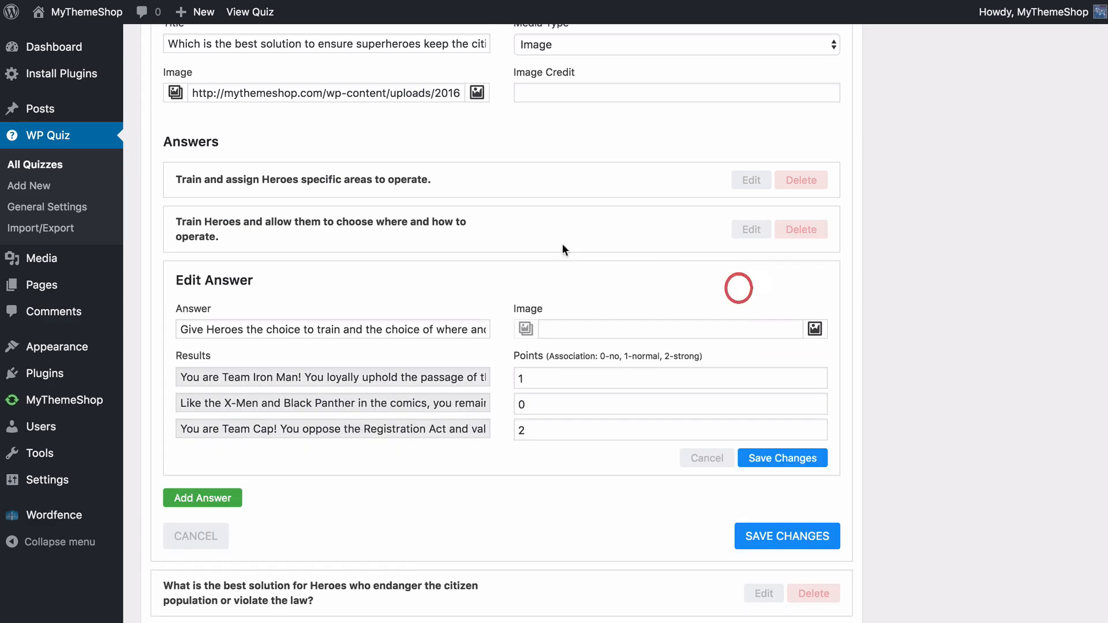
click(772, 457)
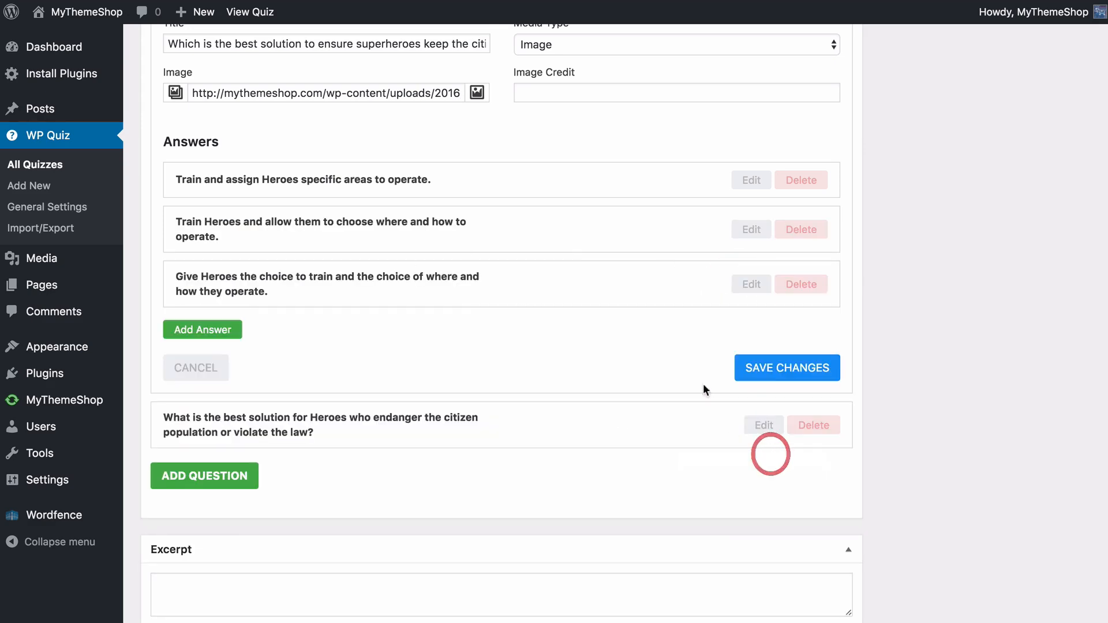
click(805, 377)
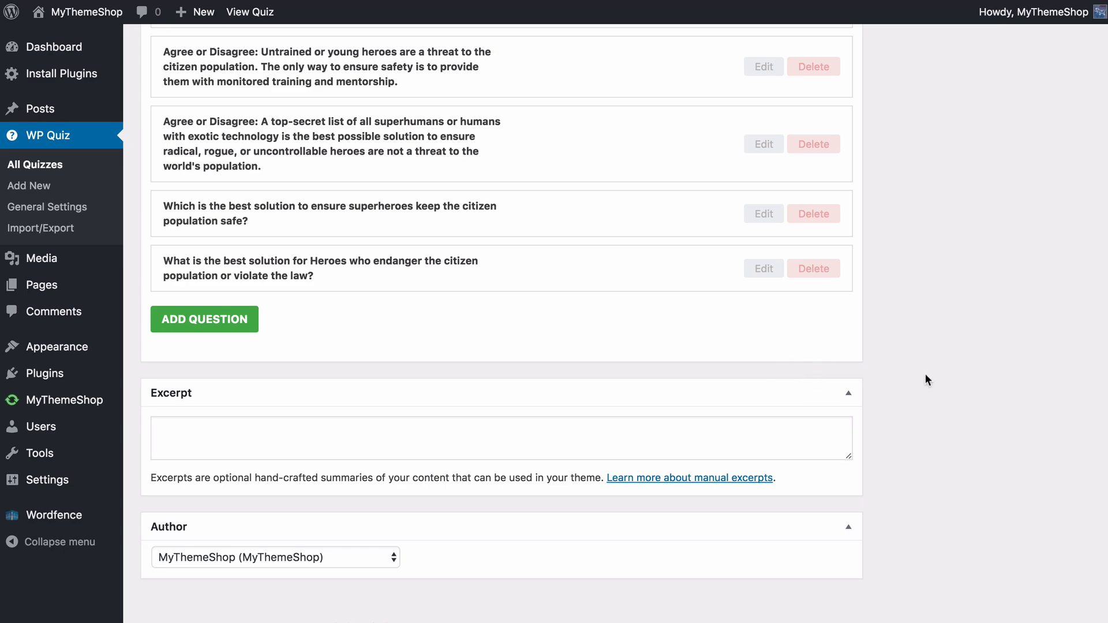
Step: Look over the Marvel quiz's results, styling options and general settings, and return to its content
scroll(926, 372, up, 15)
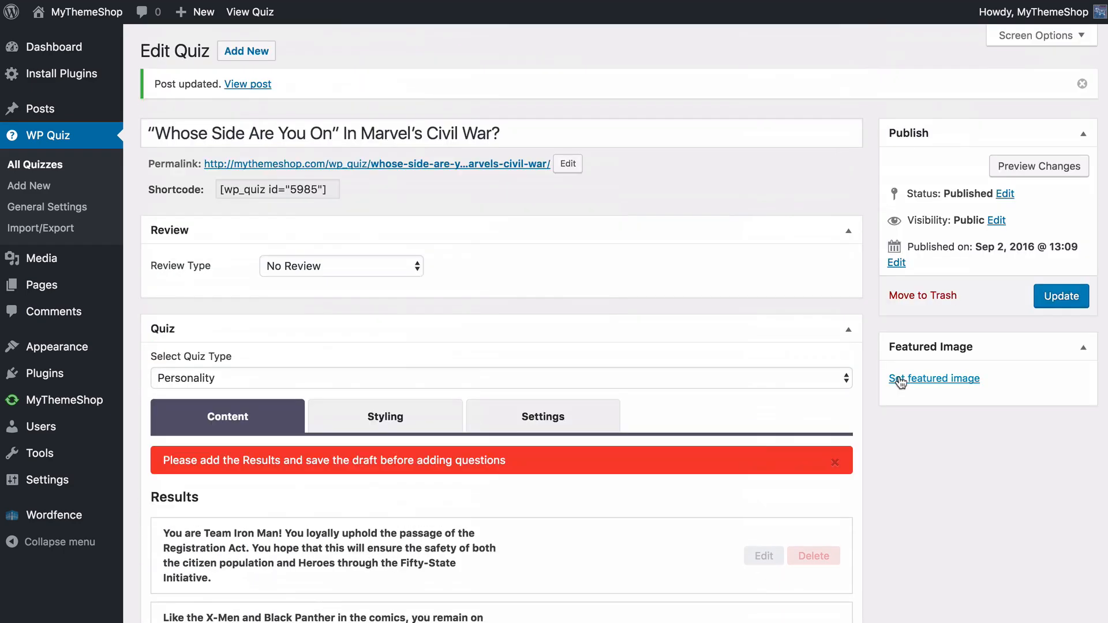
scroll(898, 381, down, 5)
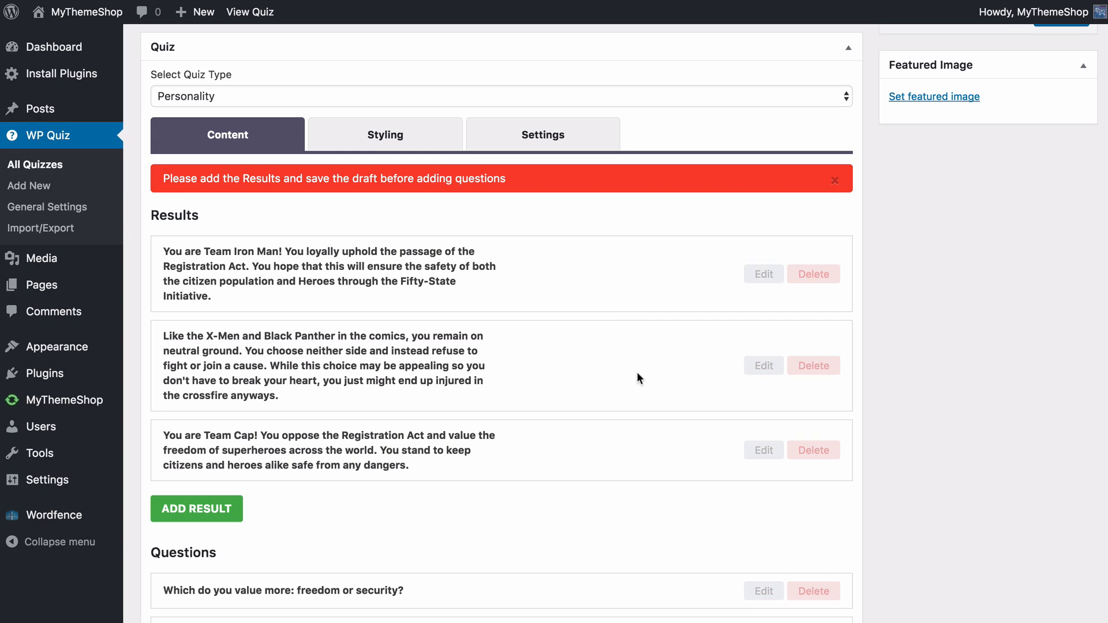
scroll(637, 373, down, 1)
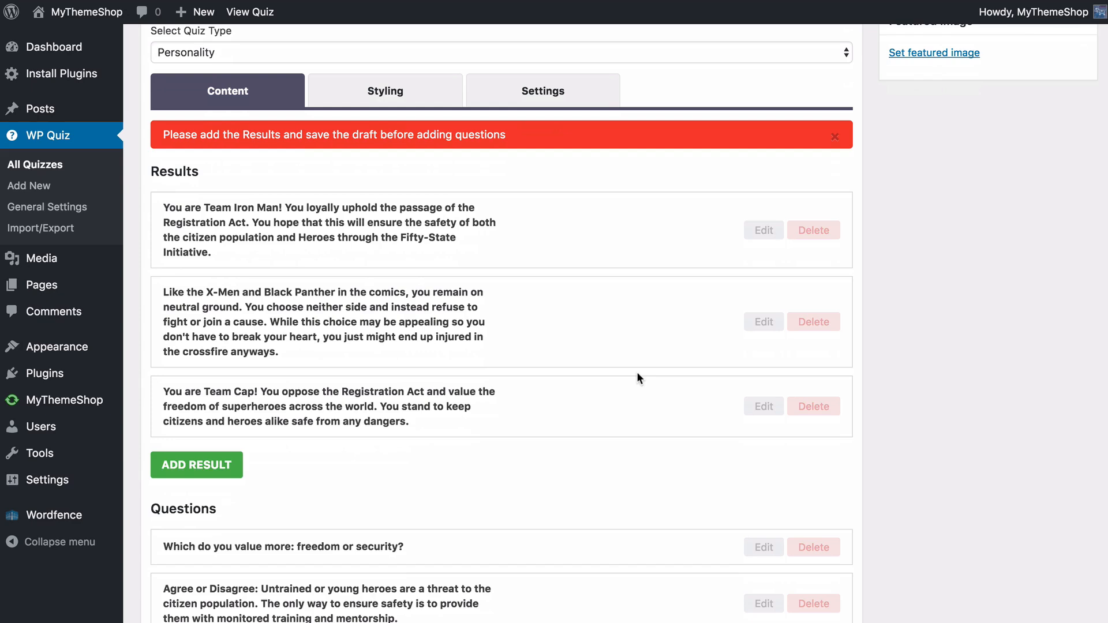
scroll(438, 219, up, 1)
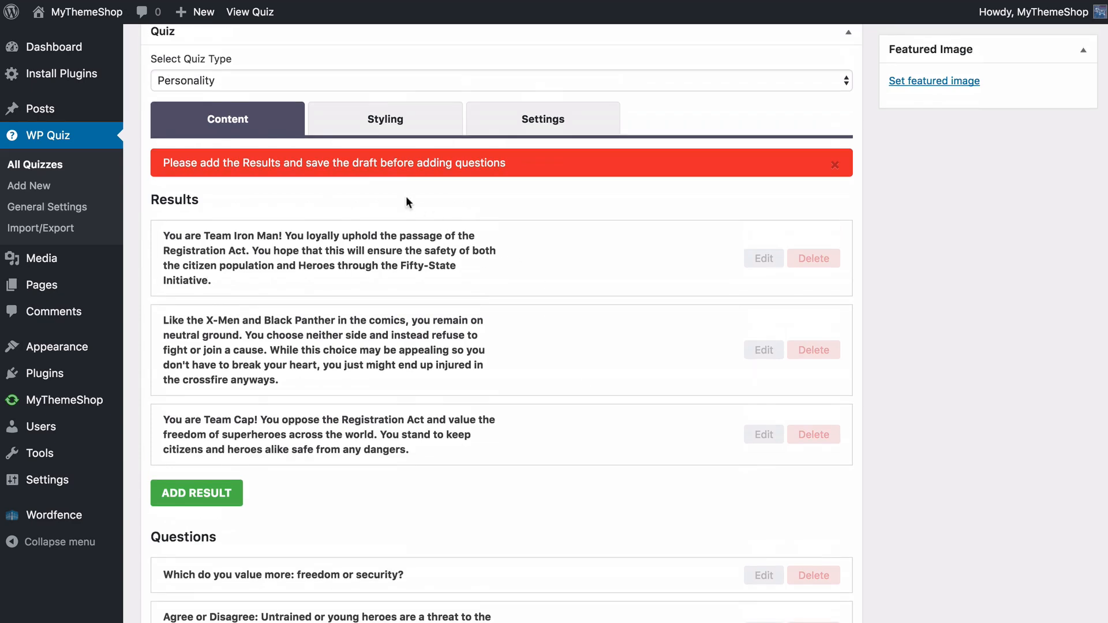
click(376, 122)
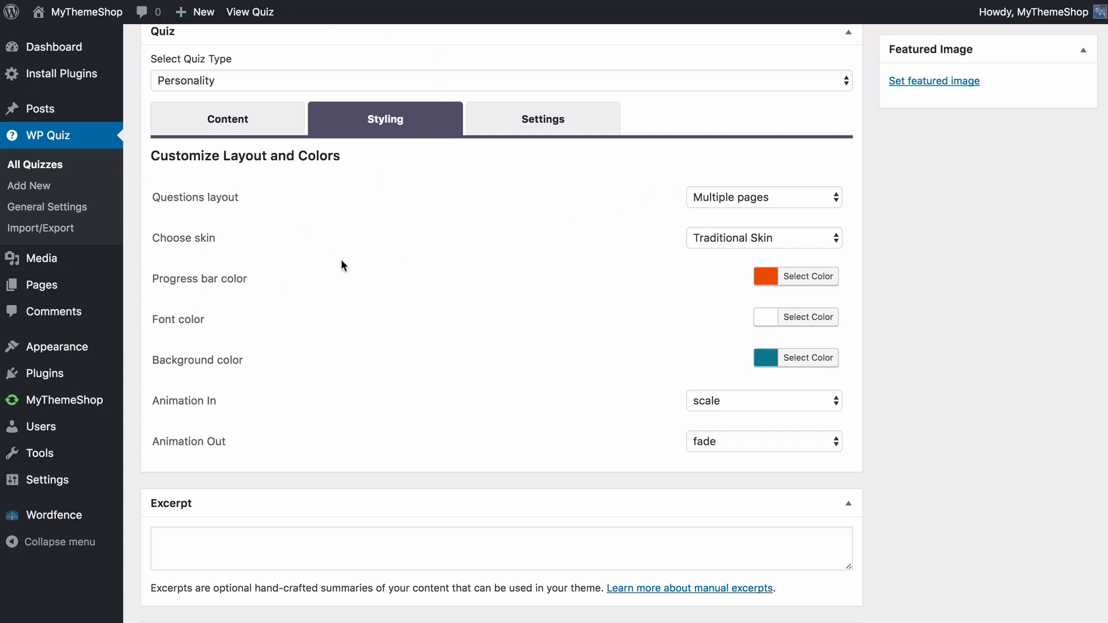
click(513, 128)
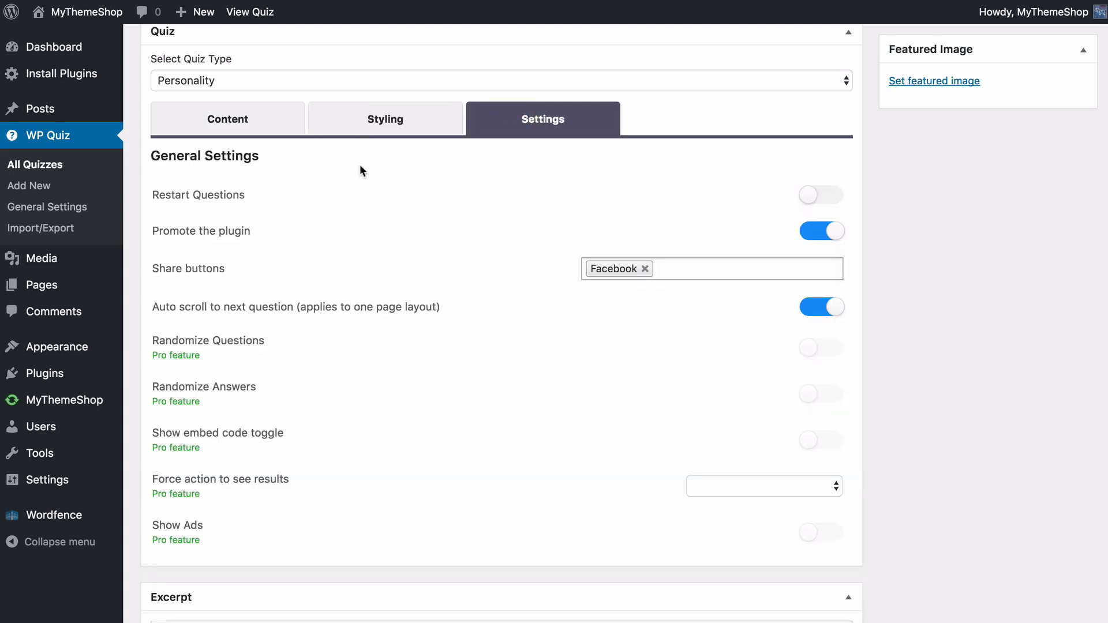
click(262, 134)
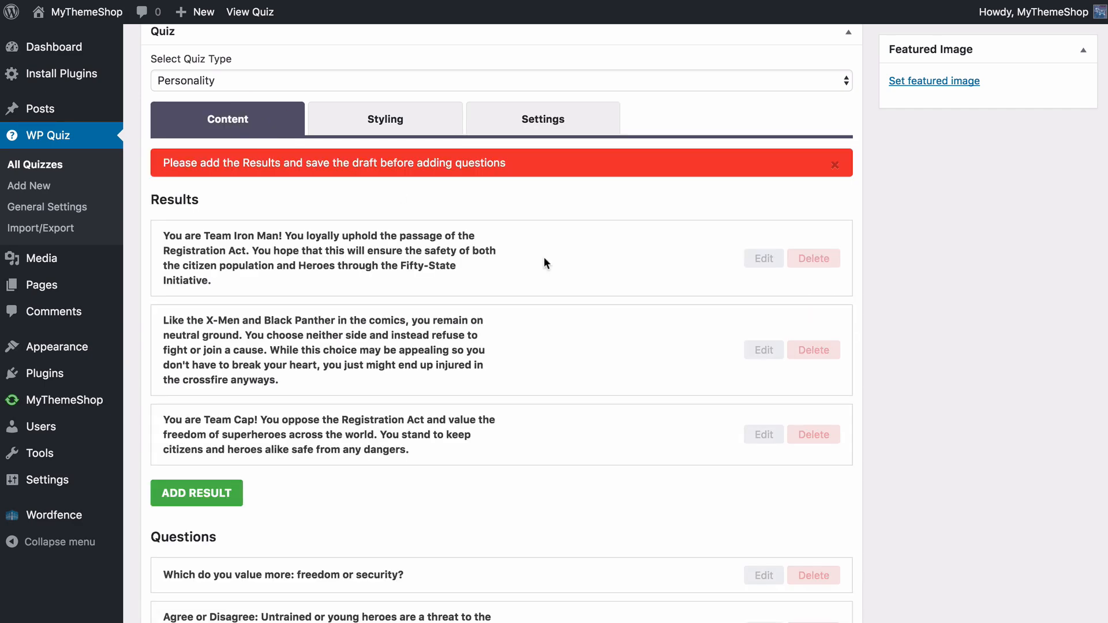
Step: Open the published Marvel's Civil War quiz and answer its five questions, including Disagree for the second and "Fair trial under the government system." for the last
scroll(543, 257, up, 5)
click(400, 164)
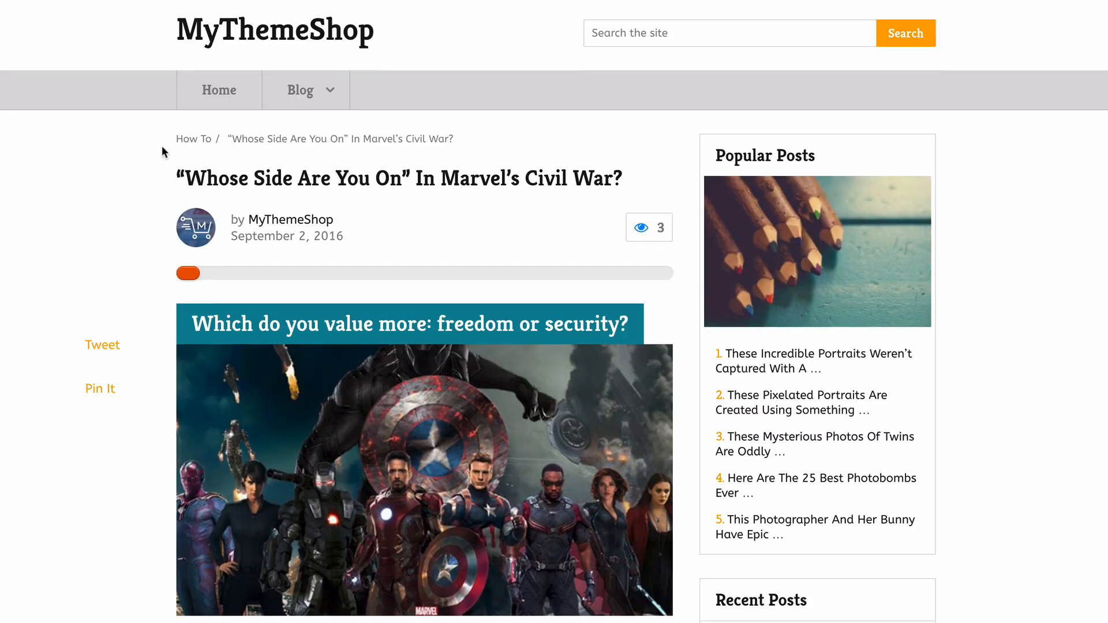
scroll(163, 148, down, 3)
click(228, 496)
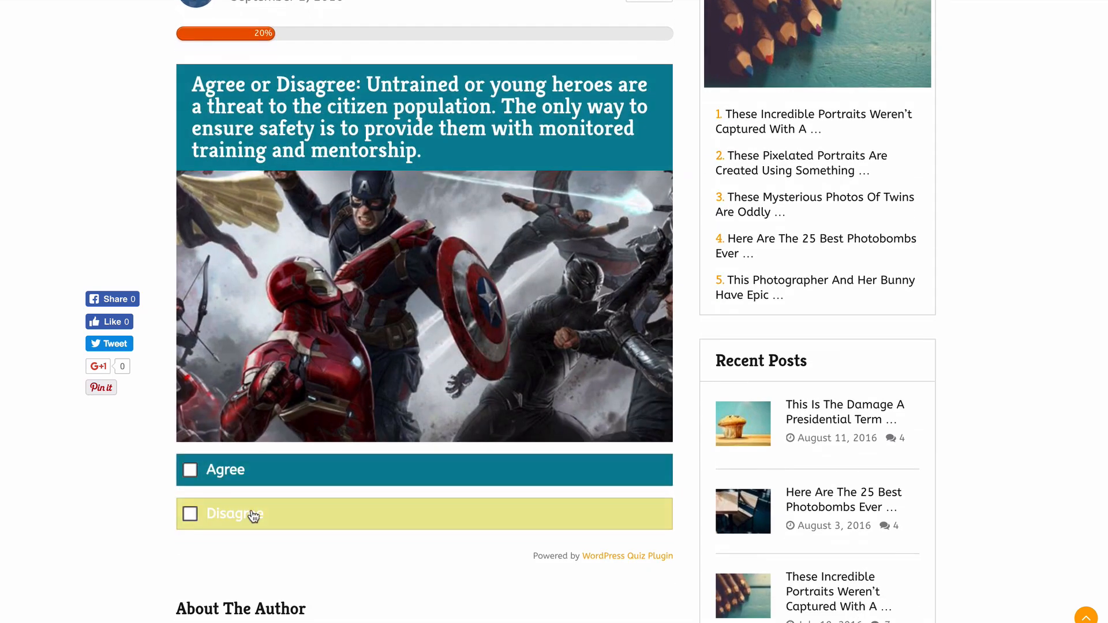
click(254, 516)
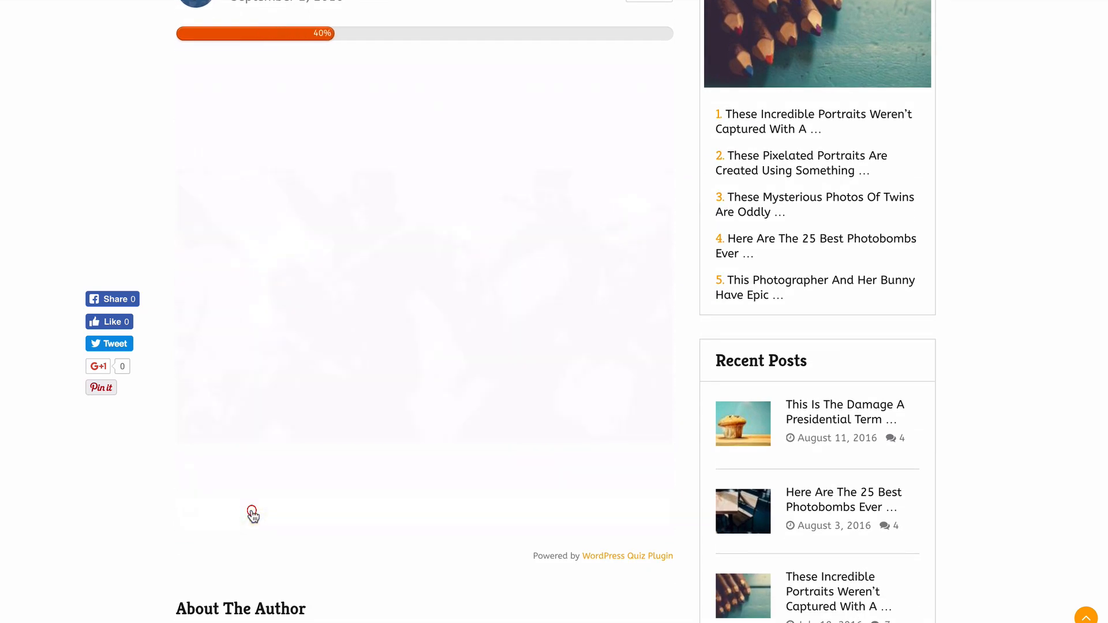
click(296, 499)
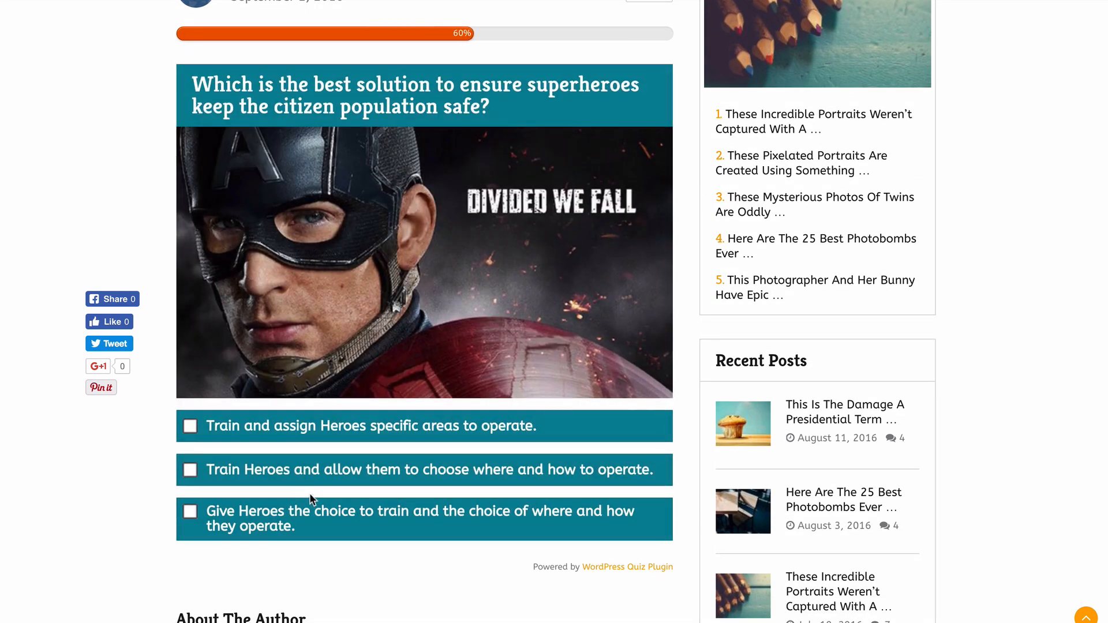
click(305, 479)
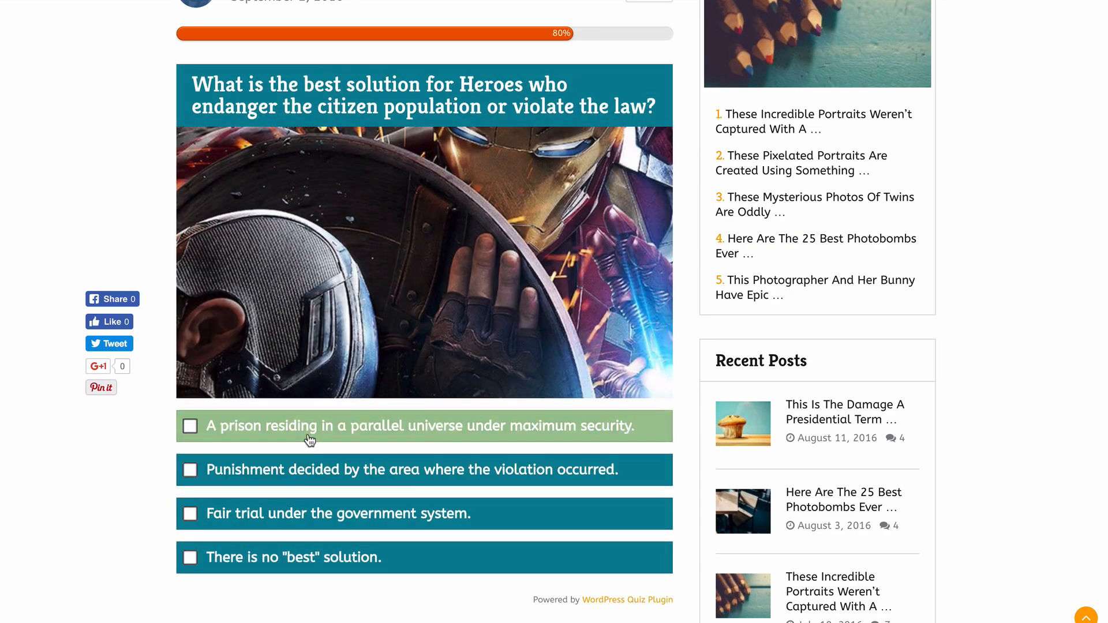
click(298, 512)
scroll(335, 410, down, 3)
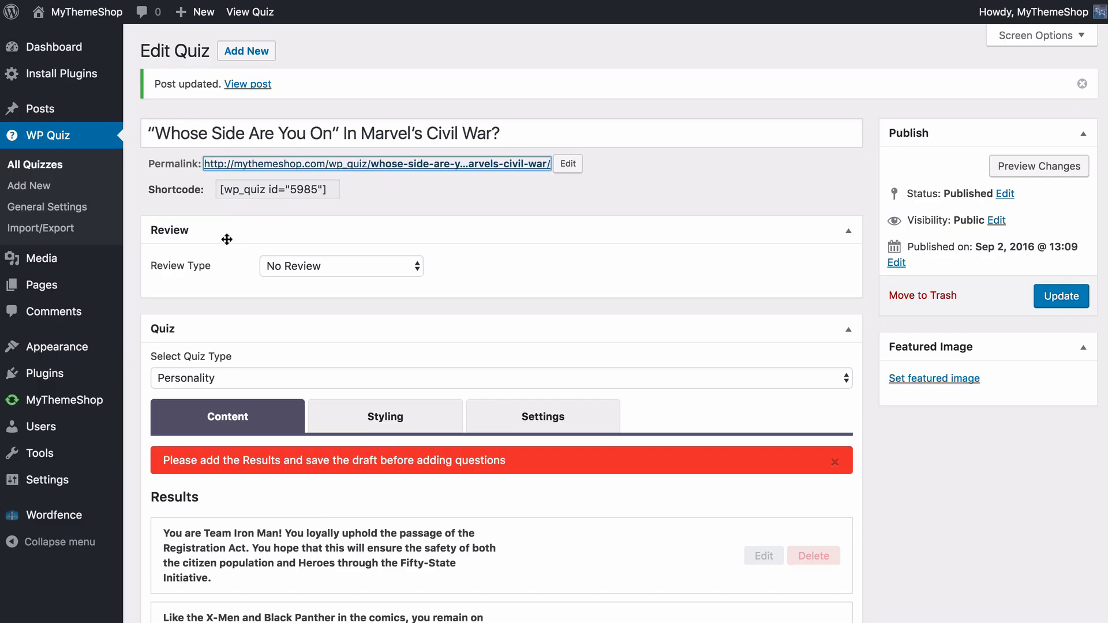
Step: Return to the list of all quizzes and open "5 Foods That Are Good For Your Health in Daily Life" for editing
scroll(242, 259, down, 6)
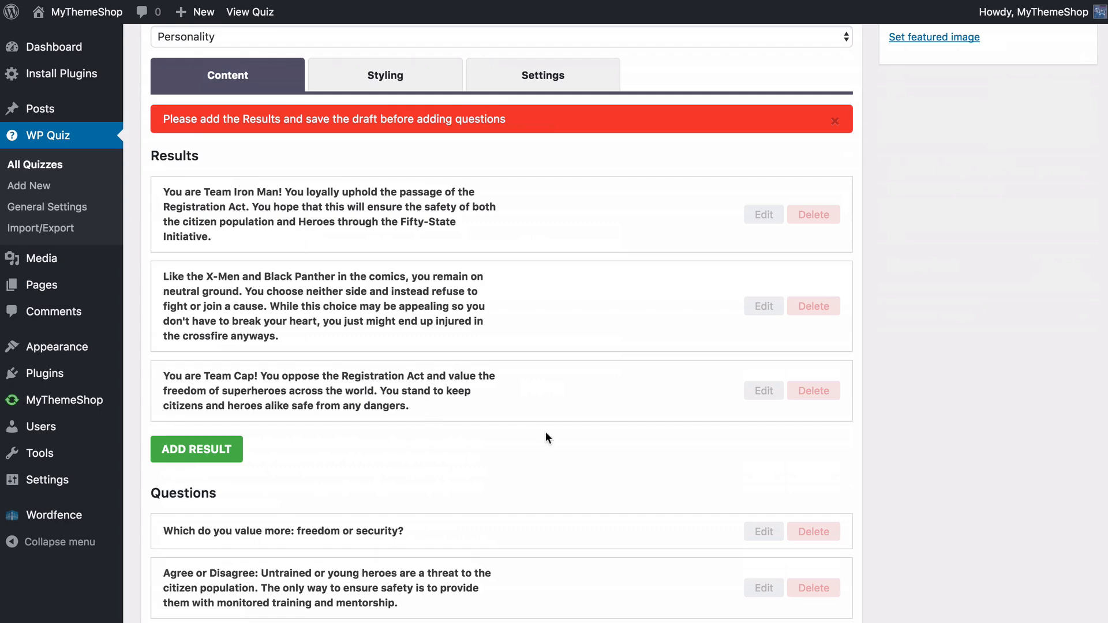
scroll(532, 432, up, 6)
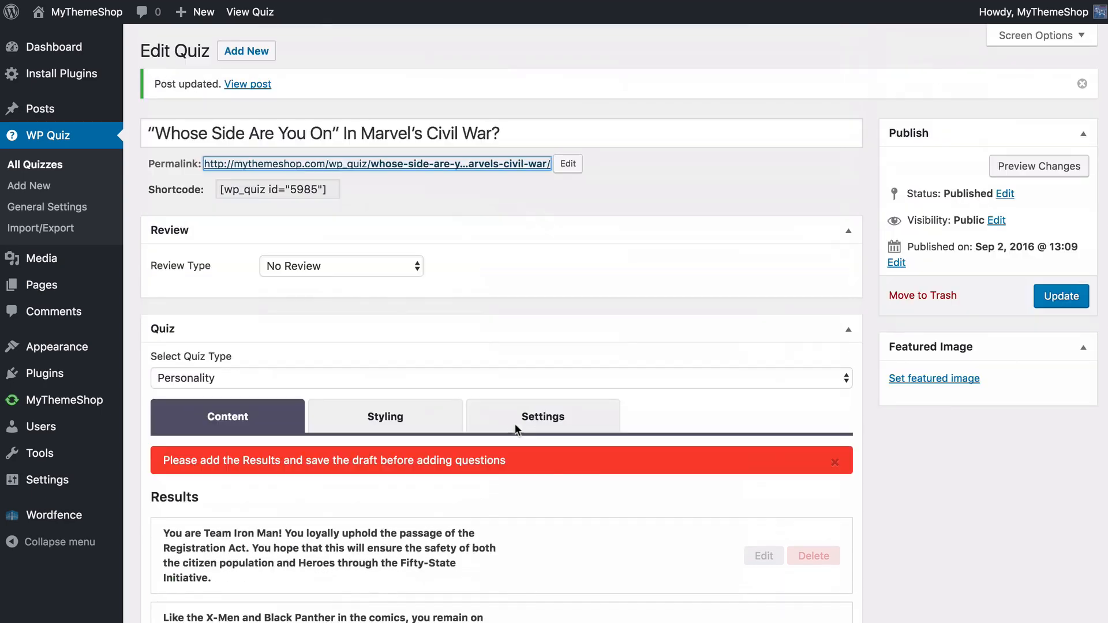
click(48, 139)
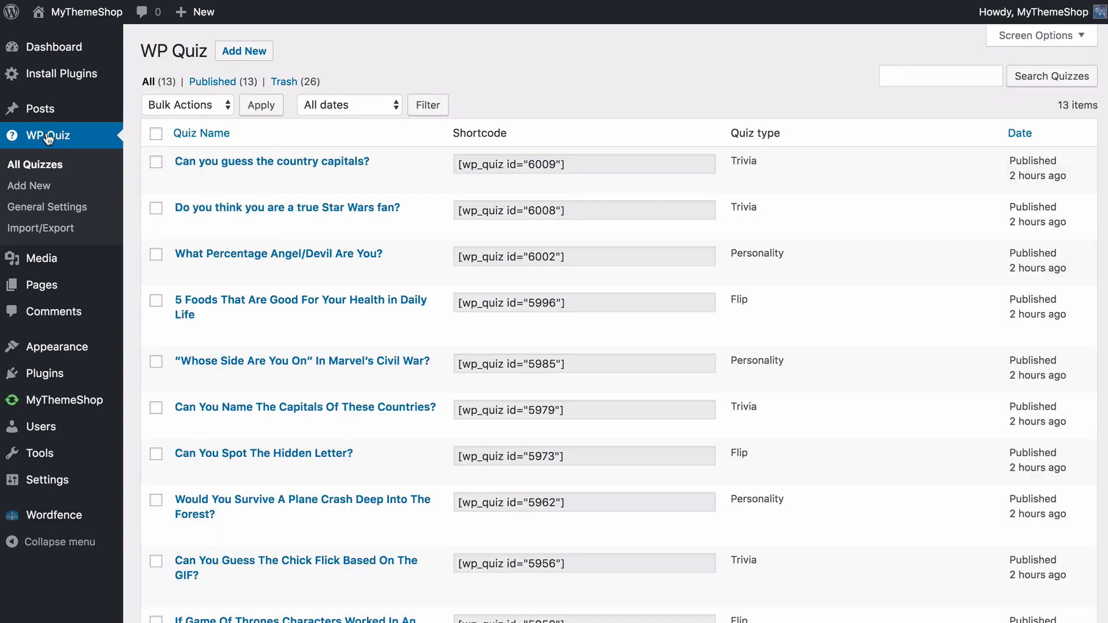
click(293, 305)
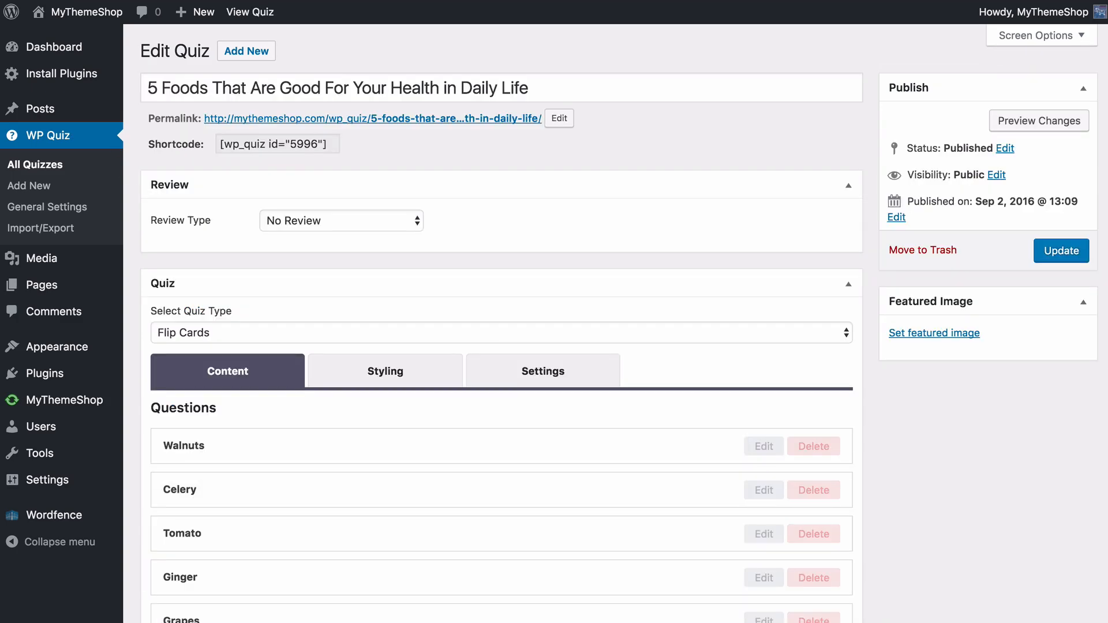
Step: View the published 5 Foods quiz and flip its Walnuts, Celery, Tomato and Ginger cards
click(447, 121)
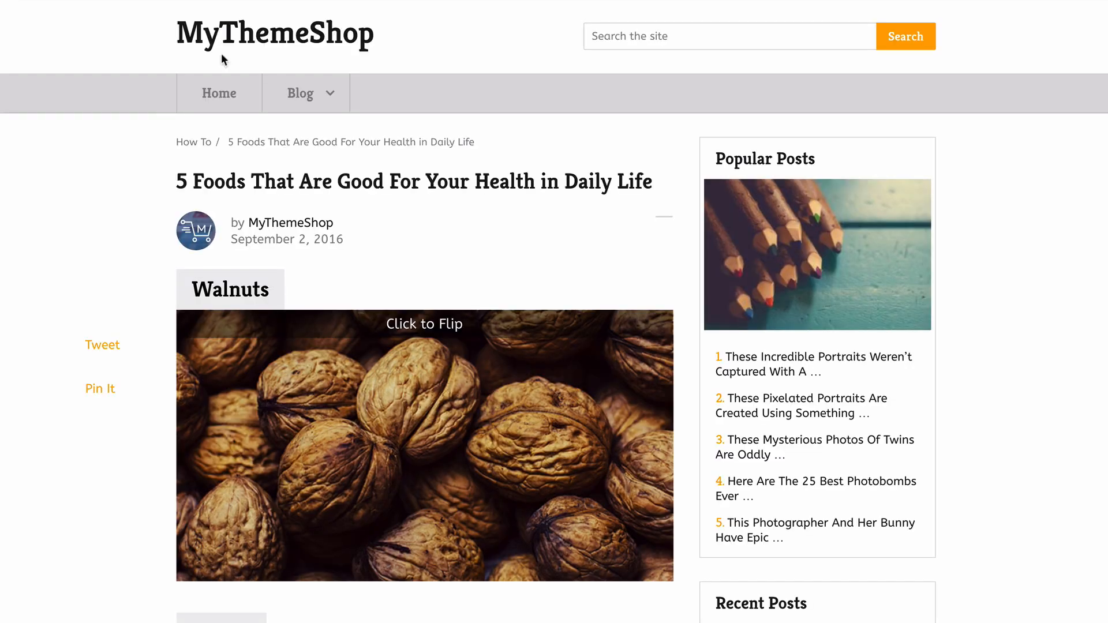
scroll(124, 154, down, 3)
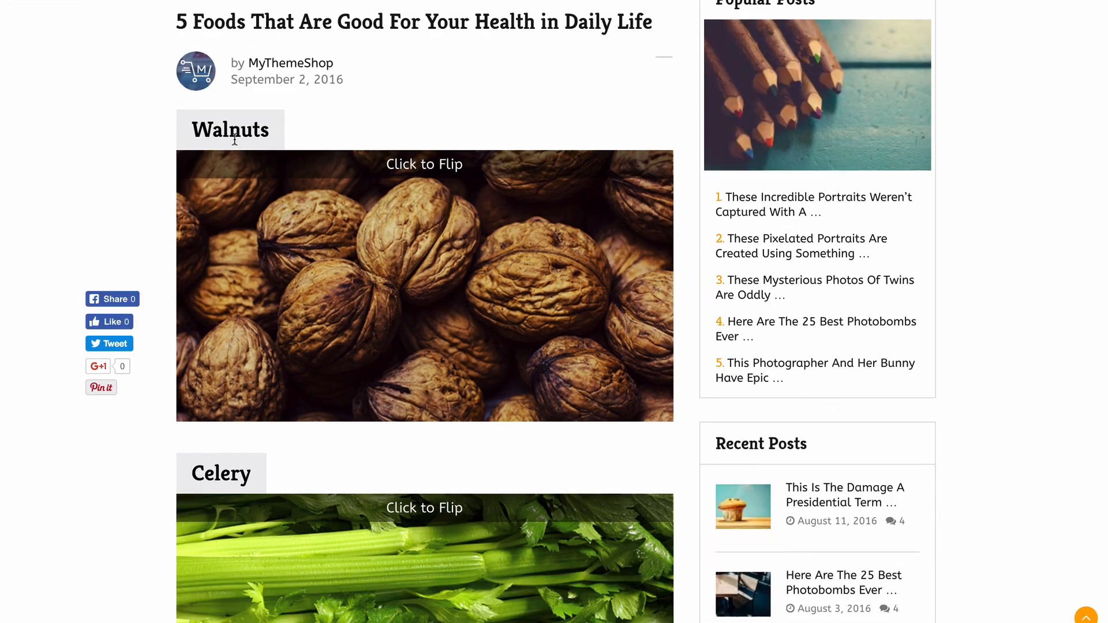
click(381, 227)
scroll(344, 238, down, 6)
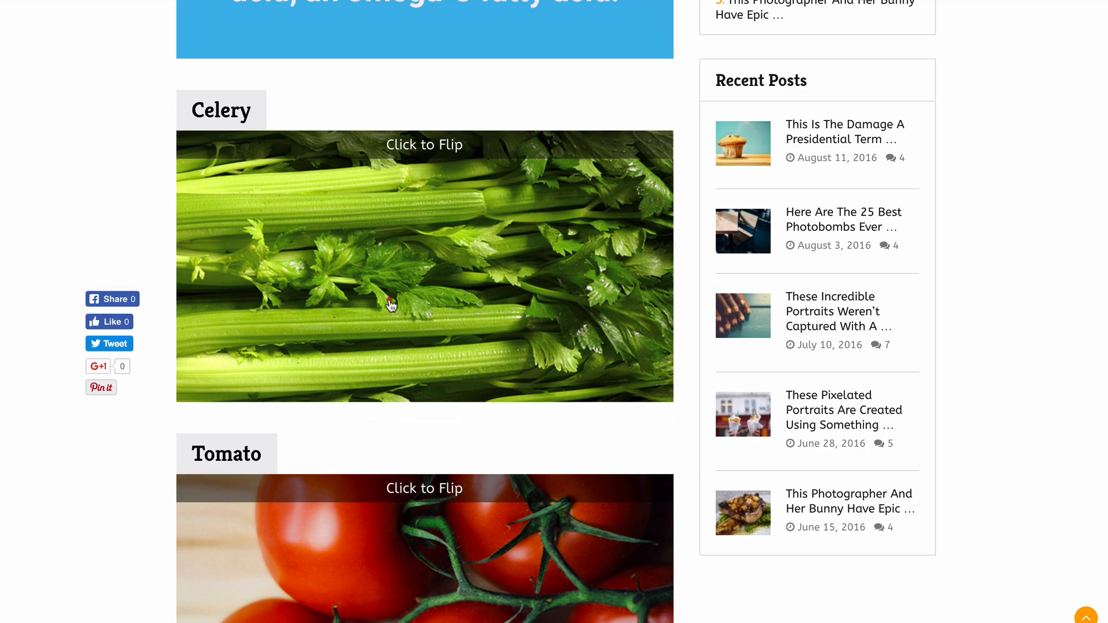
click(391, 307)
scroll(392, 306, down, 6)
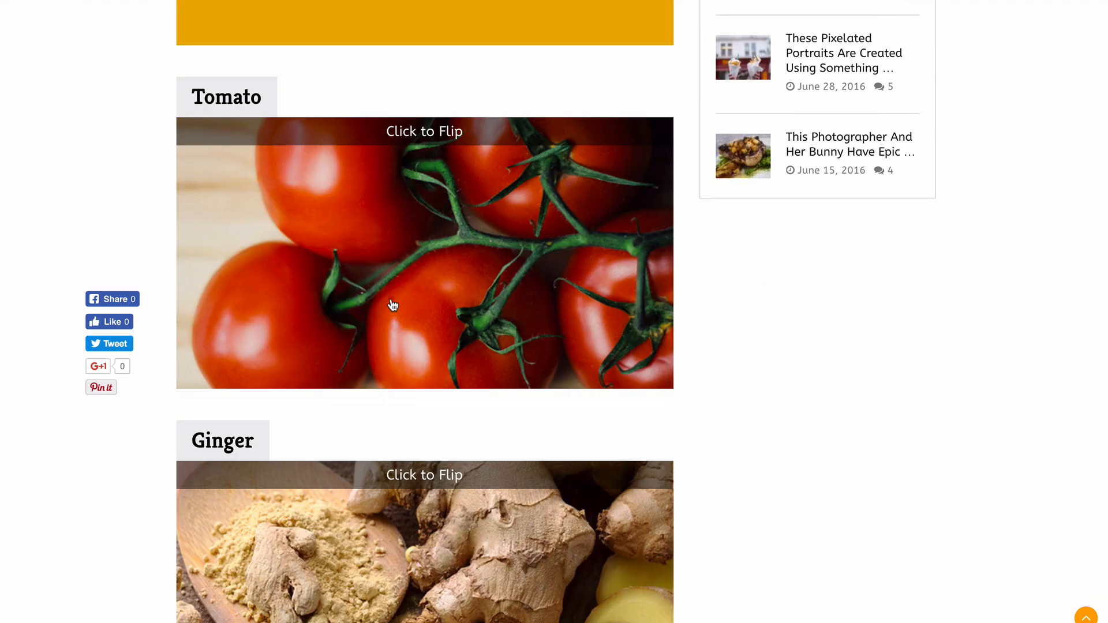
click(394, 305)
click(393, 306)
scroll(393, 306, down, 3)
click(393, 314)
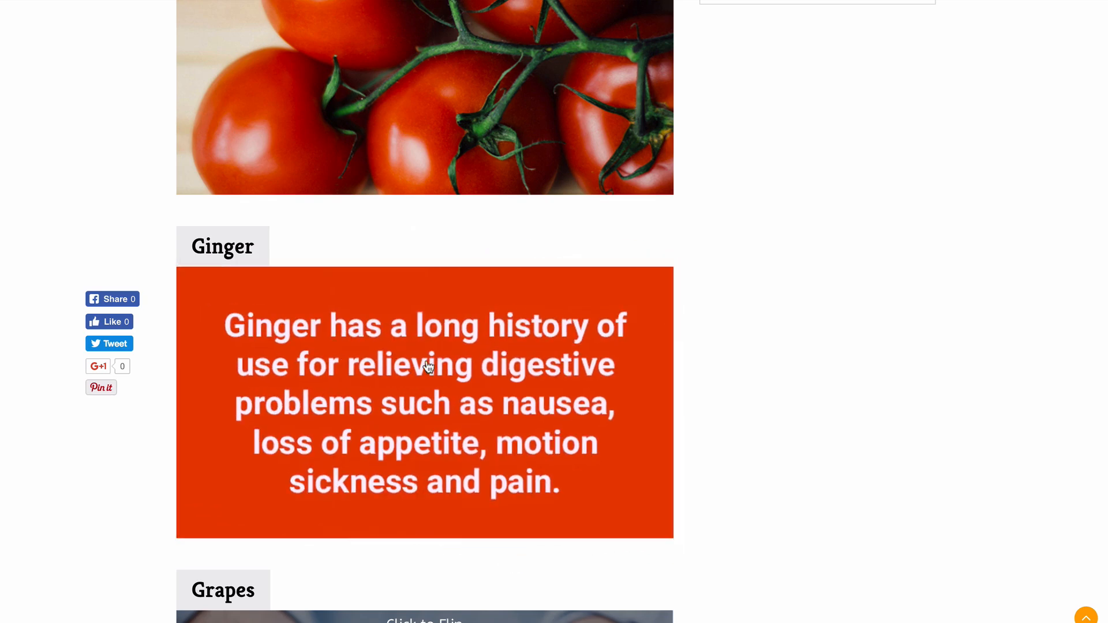
Step: Flip the Grapes card over and back, turn the Ginger card back, and flip the Tomato card over and back again
scroll(416, 362, down, 6)
click(404, 365)
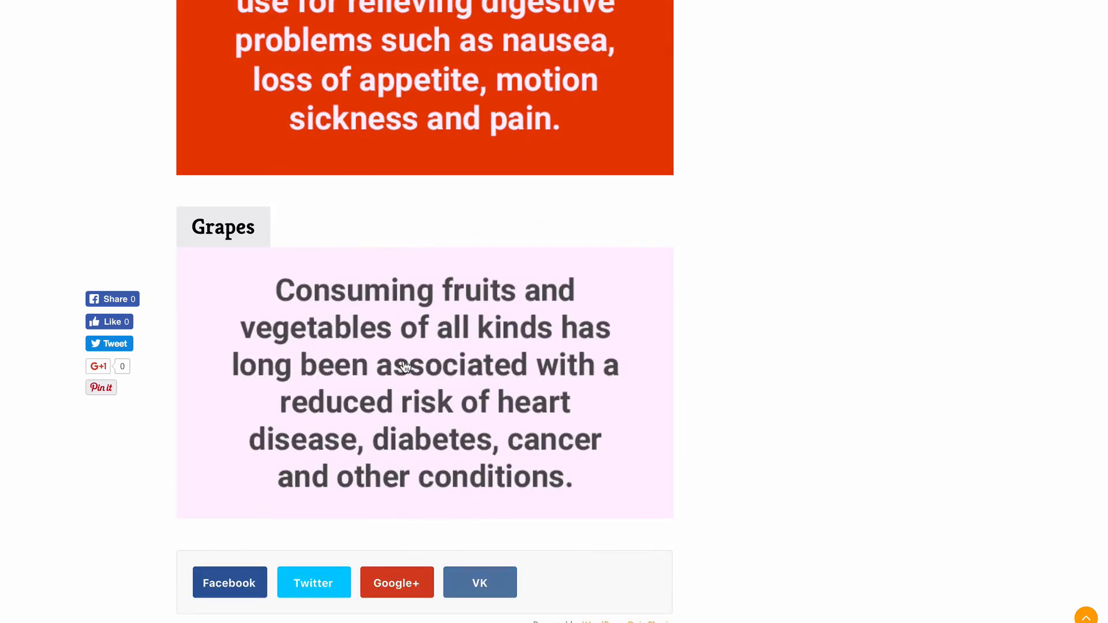
click(404, 365)
click(388, 163)
scroll(394, 171, up, 2)
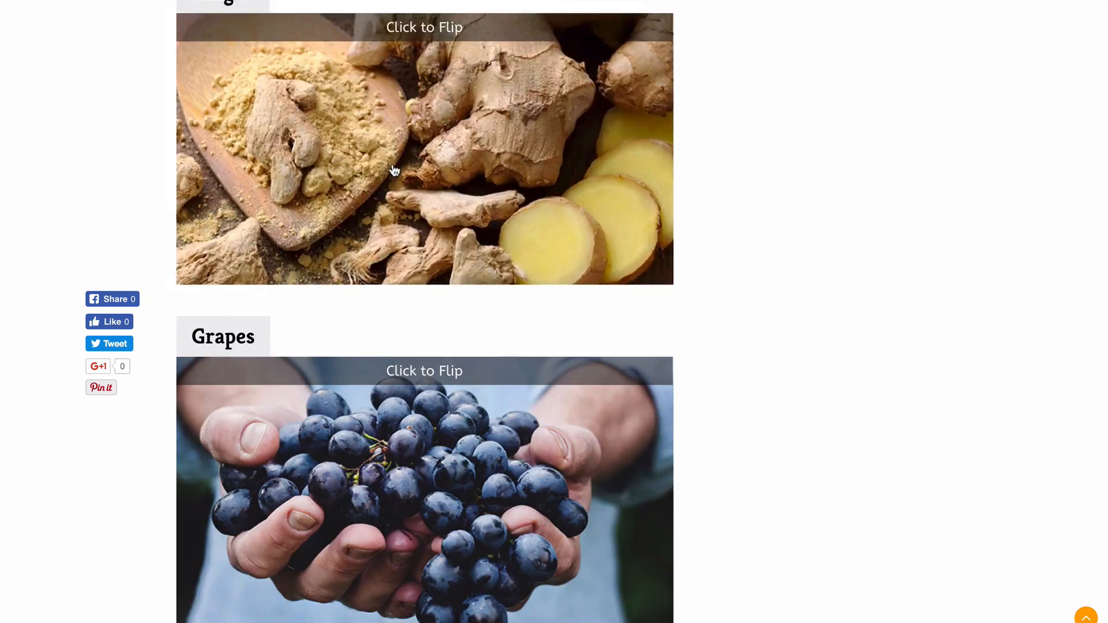
scroll(393, 156, up, 8)
click(388, 168)
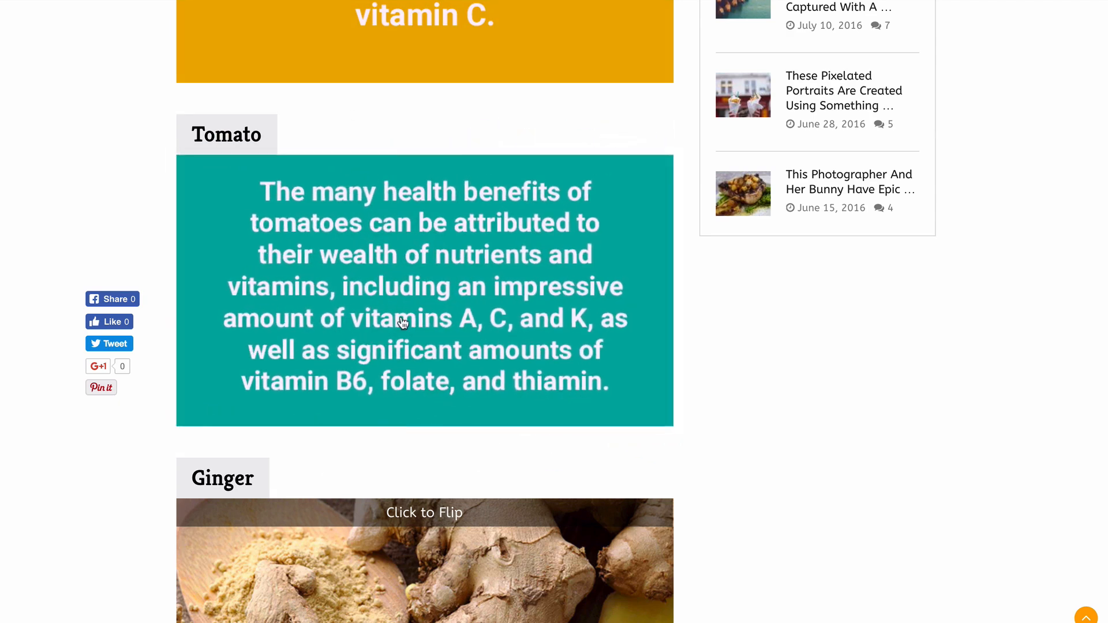
click(385, 309)
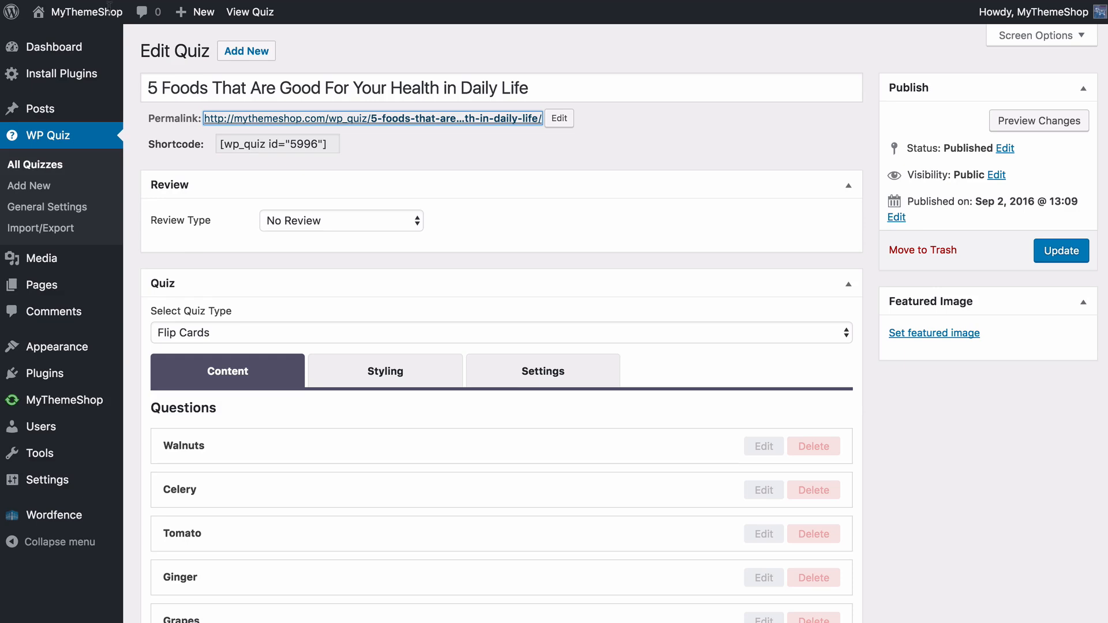
Step: Return to the 5 Foods quiz editor, check the available quiz types and keep Flip Cards selected
scroll(205, 265, down, 3)
scroll(200, 224, down, 2)
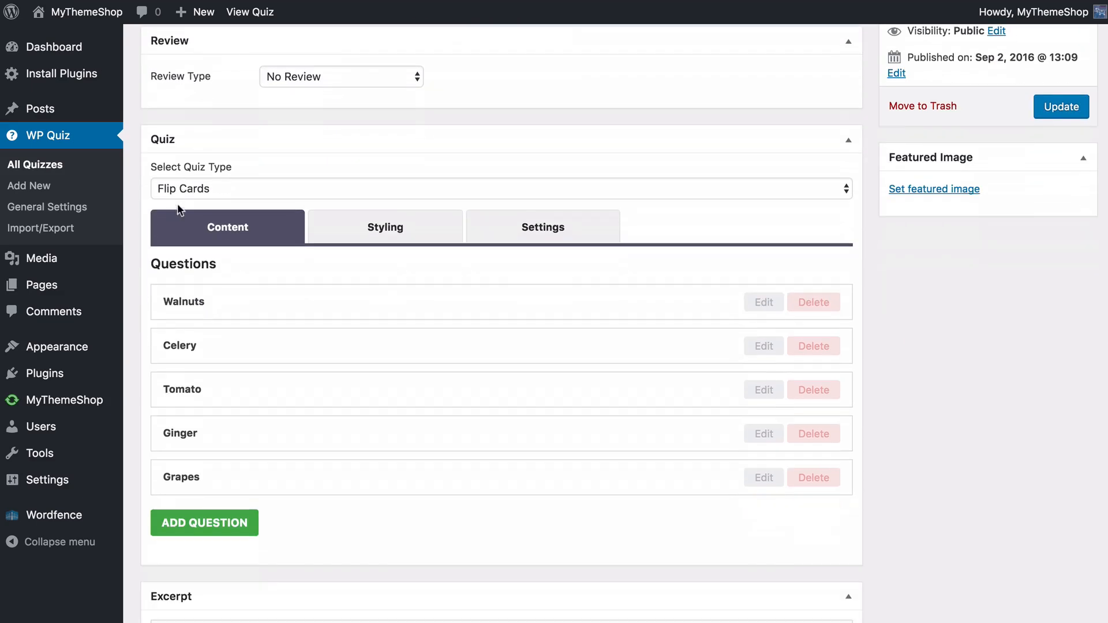
click(195, 189)
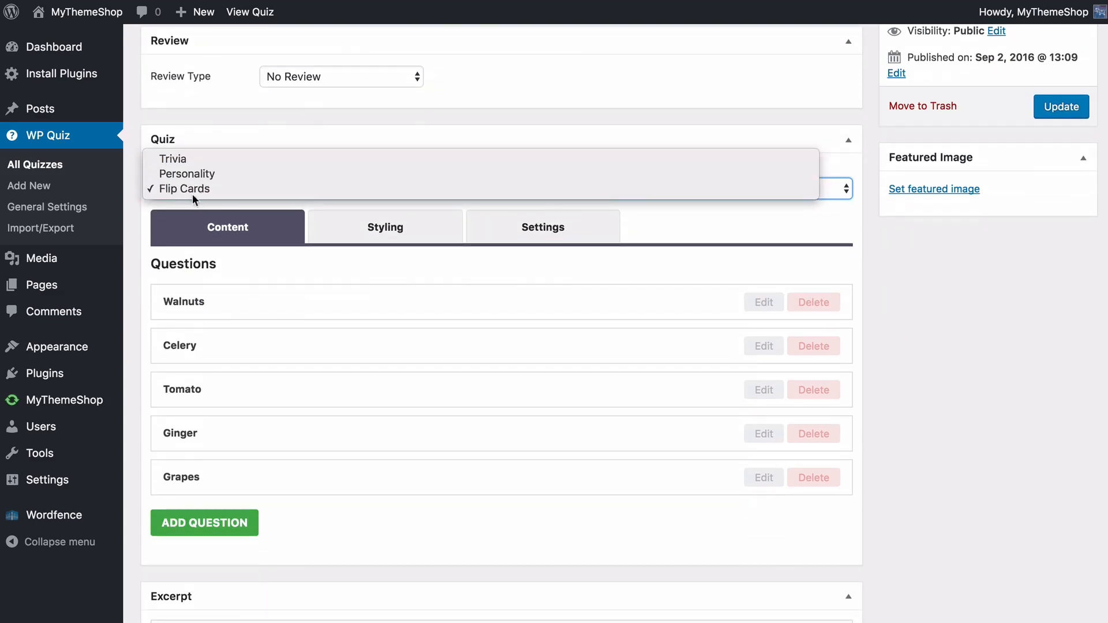
click(192, 190)
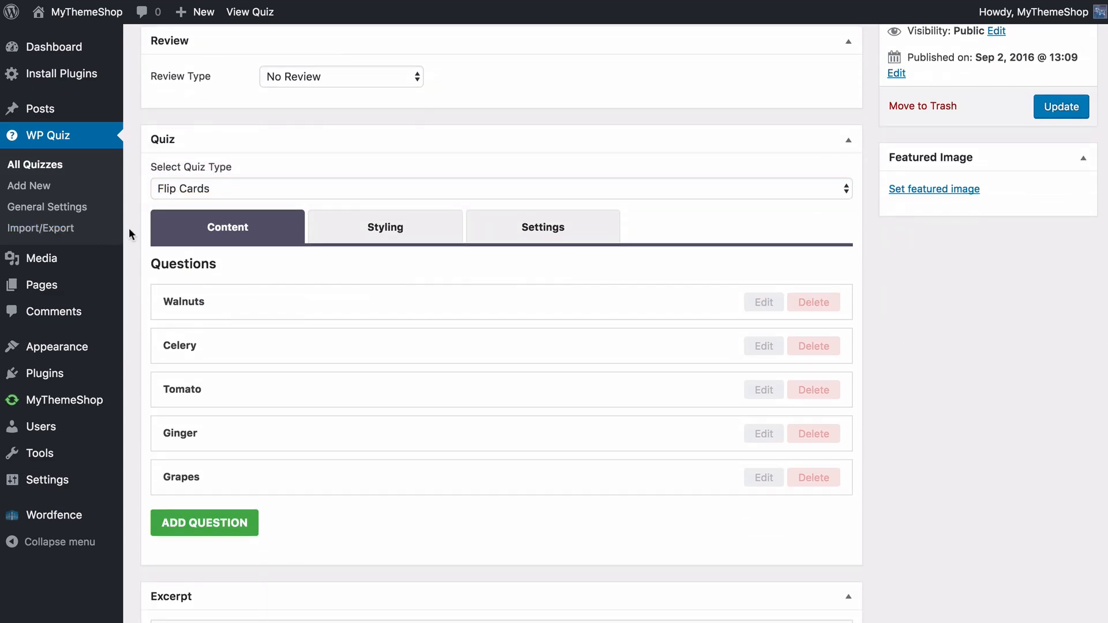
scroll(138, 231, down, 2)
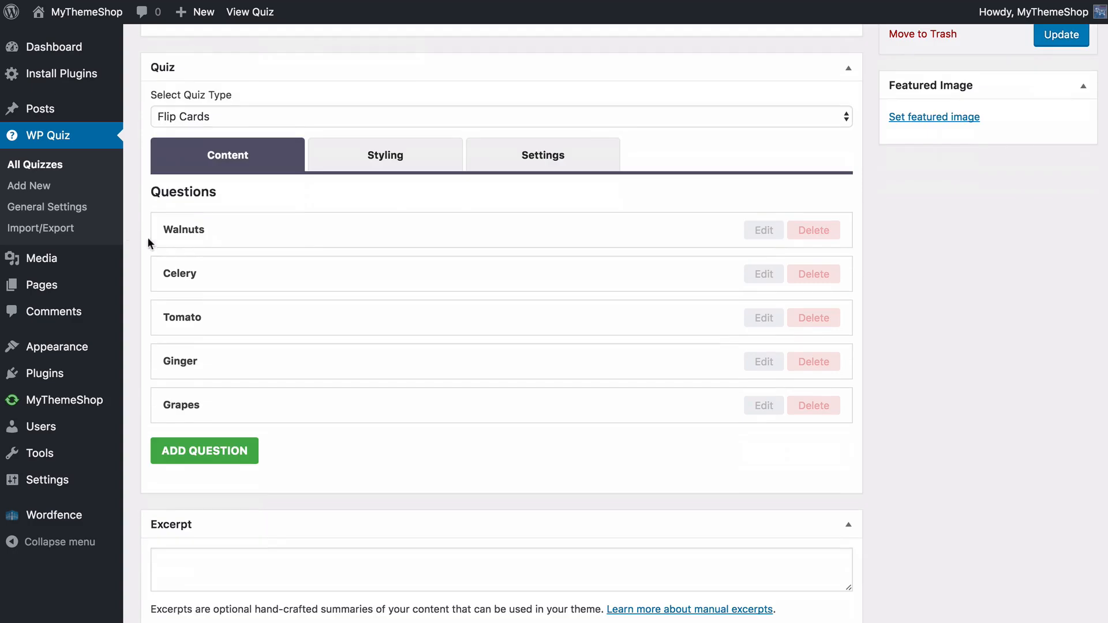
Step: Open the Walnuts question, examine its media type and its front and back image fields, and save it
click(748, 230)
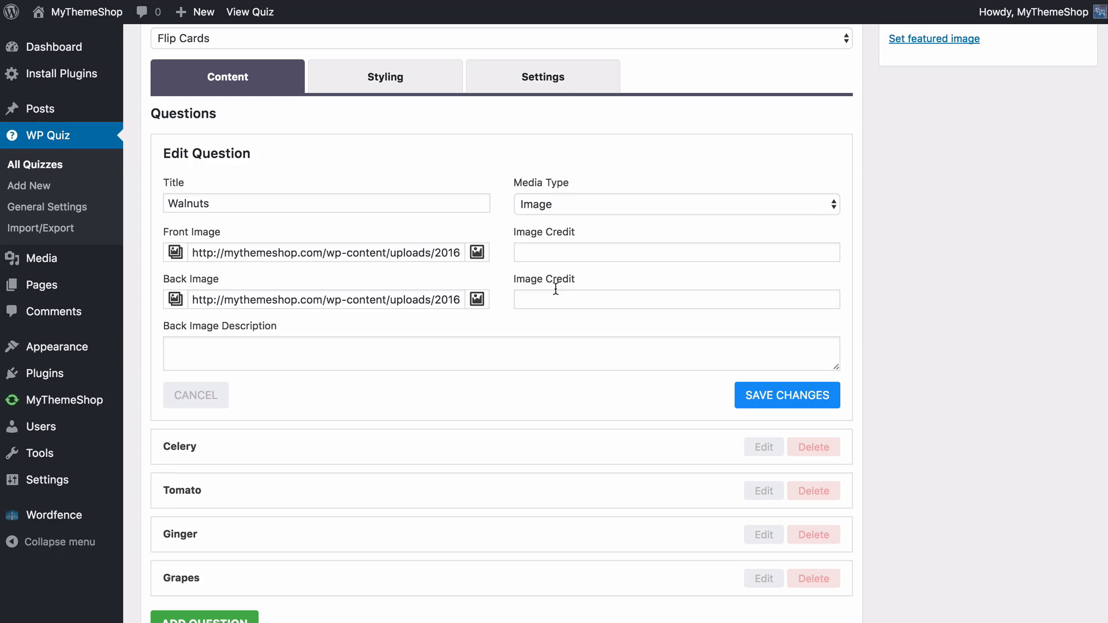
click(571, 202)
click(507, 204)
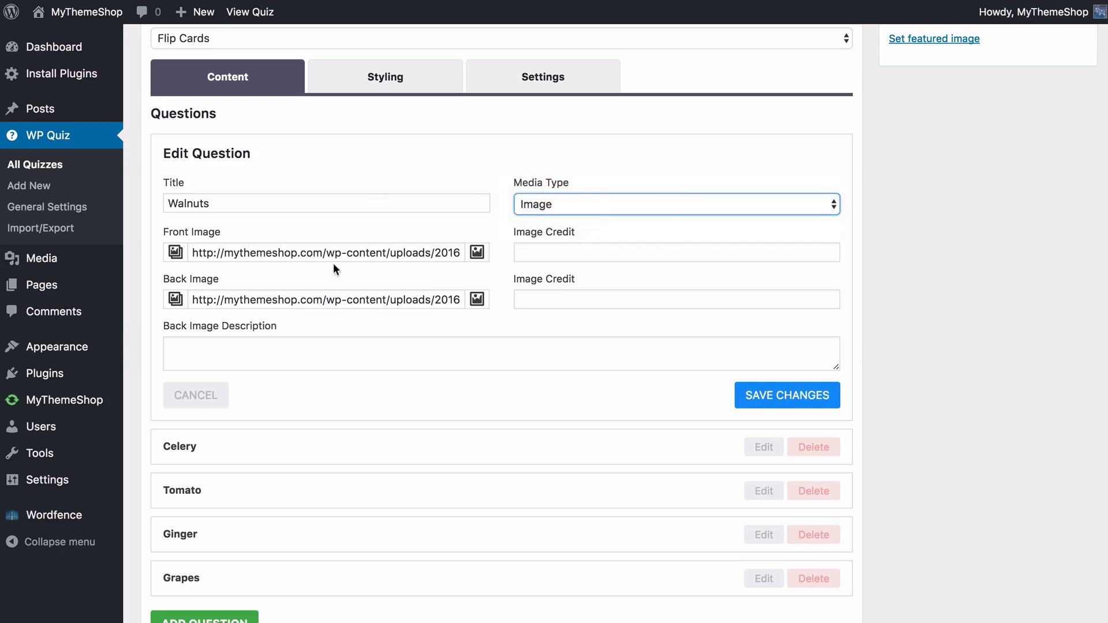
click(546, 327)
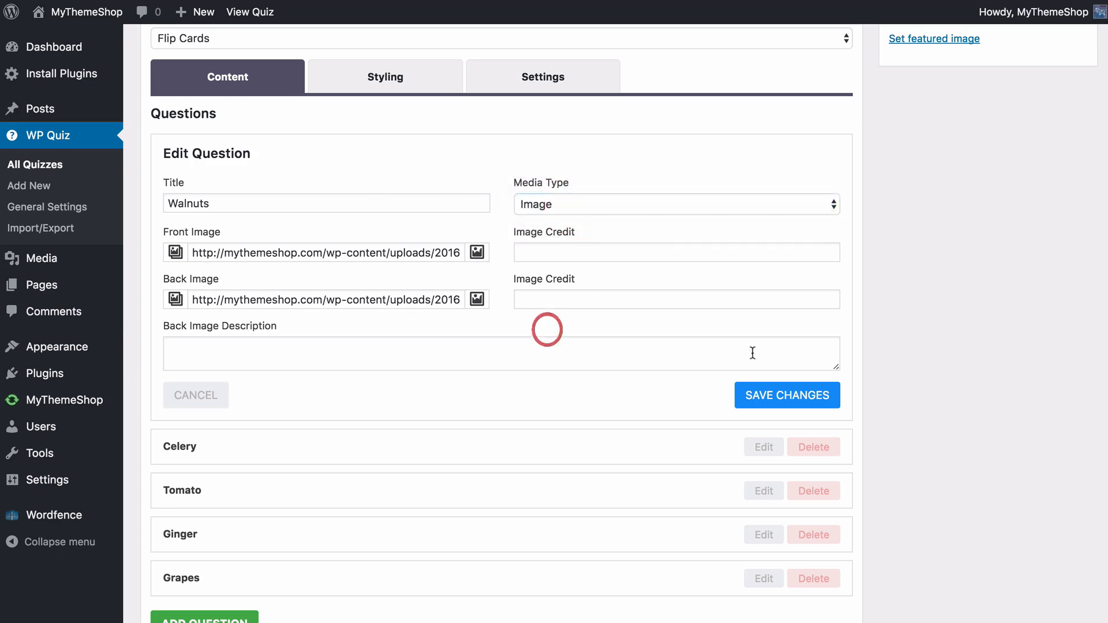
click(783, 395)
scroll(278, 289, up, 1)
Step: Open a blank flip card question, examine its title, image and description fields, and cancel it
scroll(277, 288, down, 2)
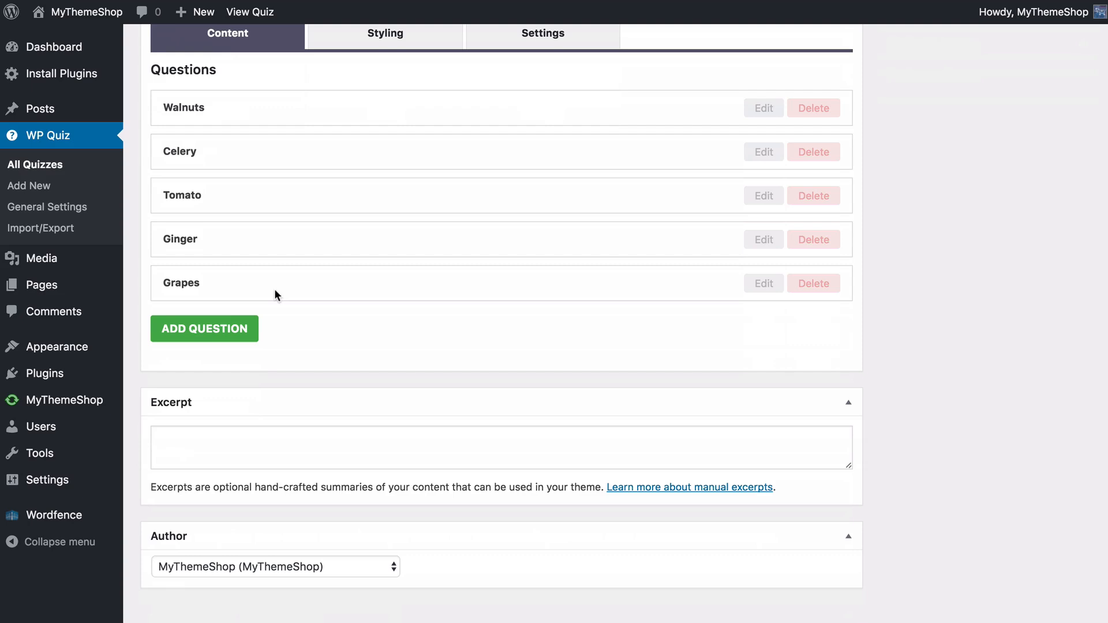
click(210, 337)
scroll(242, 381, down, 2)
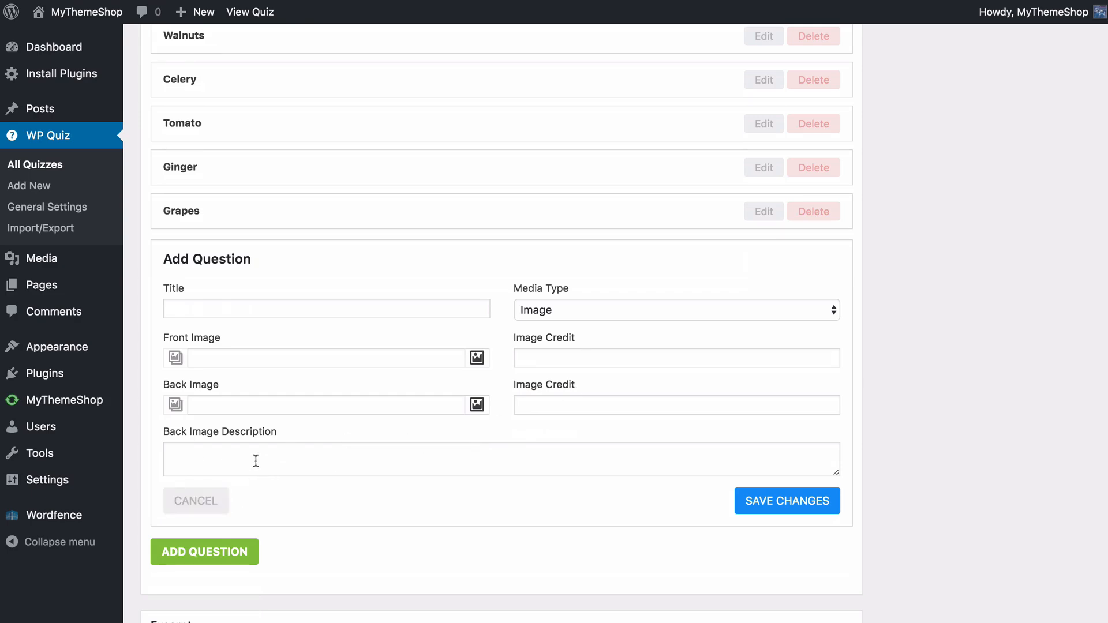
click(207, 500)
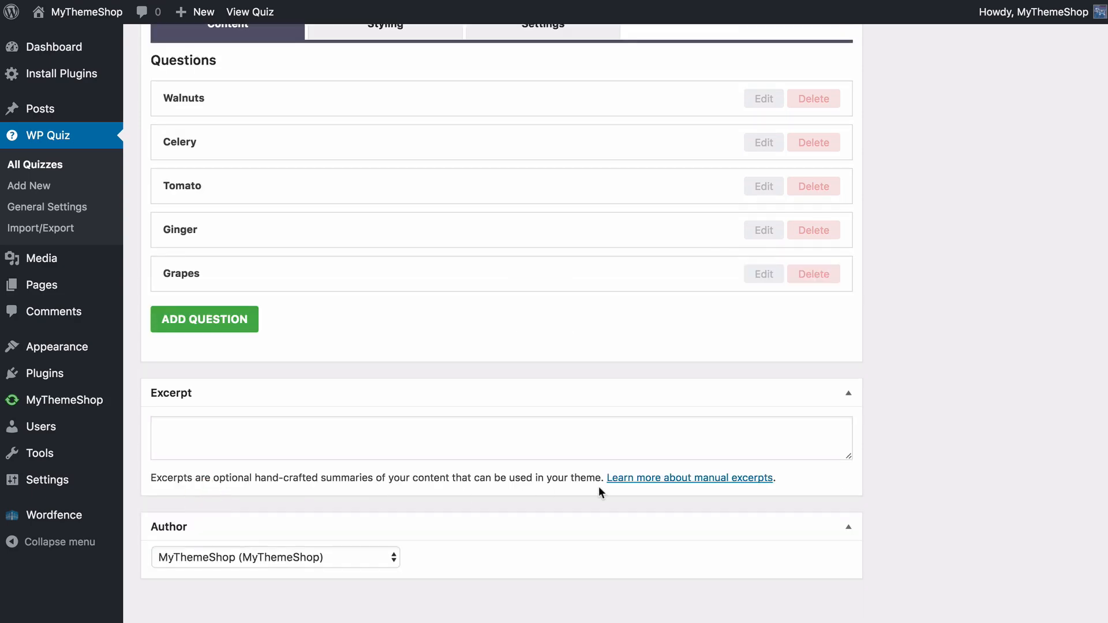
Step: Update the 5 Foods quiz and open its published page
scroll(598, 492, up, 6)
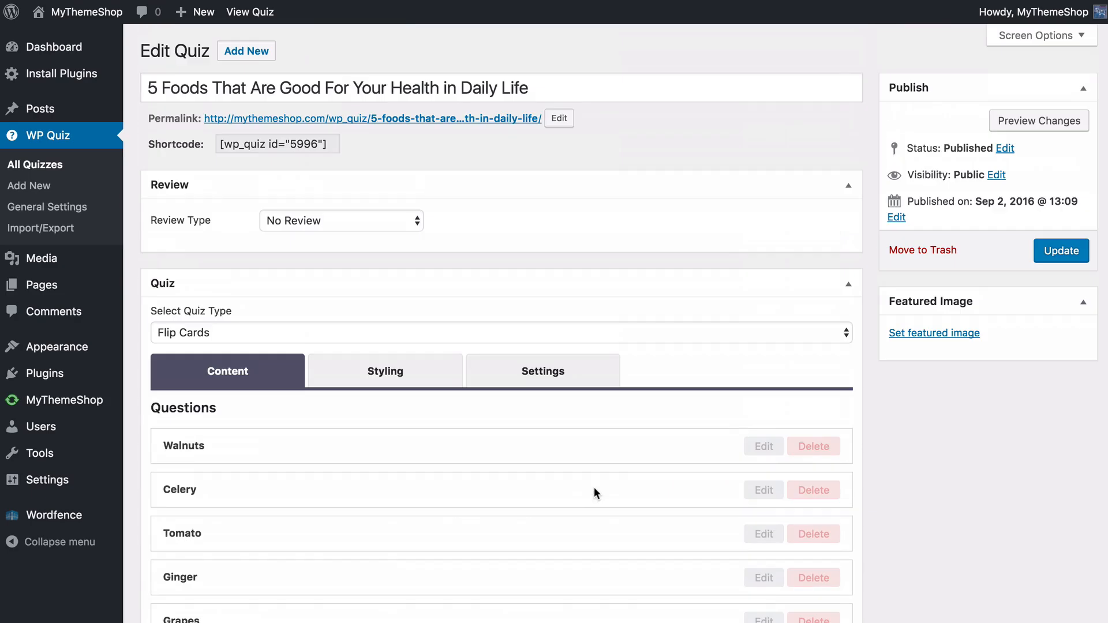
click(1055, 253)
click(326, 162)
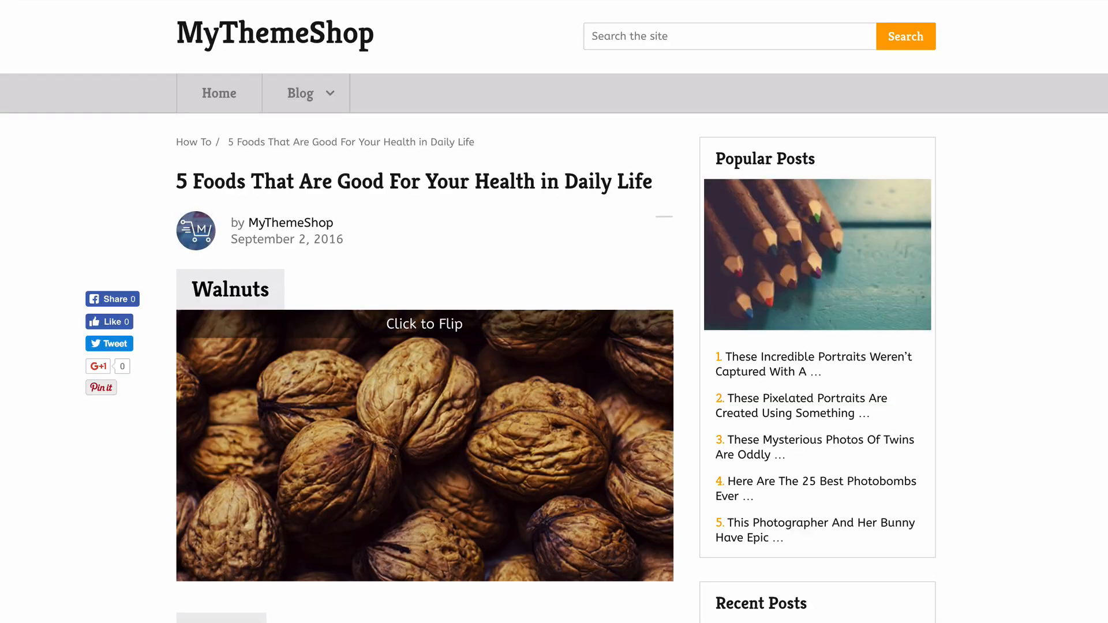
Step: Test the published flip cards by turning the Walnuts, Celery and Ginger cards over and back
scroll(78, 300, down, 7)
scroll(77, 300, up, 3)
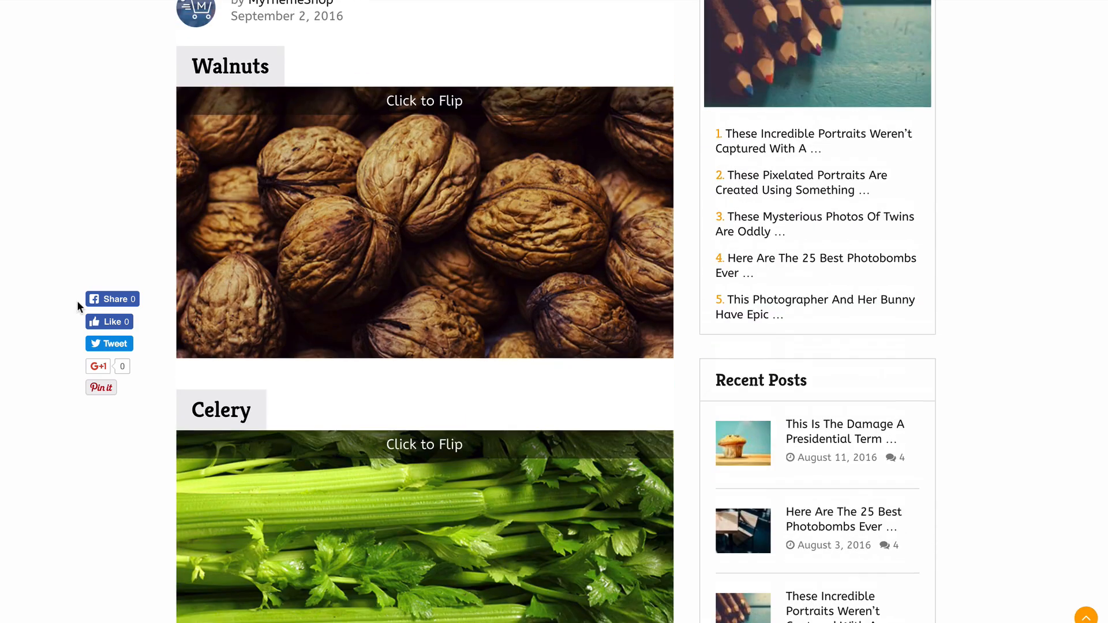
click(368, 274)
click(291, 480)
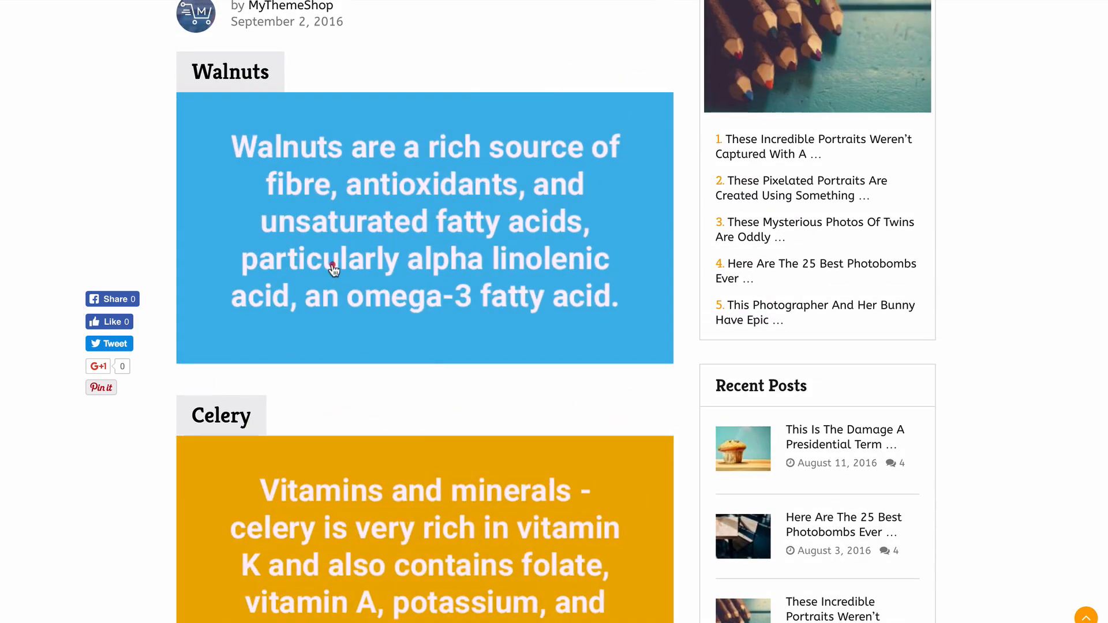
click(333, 277)
click(351, 482)
scroll(351, 482, down, 12)
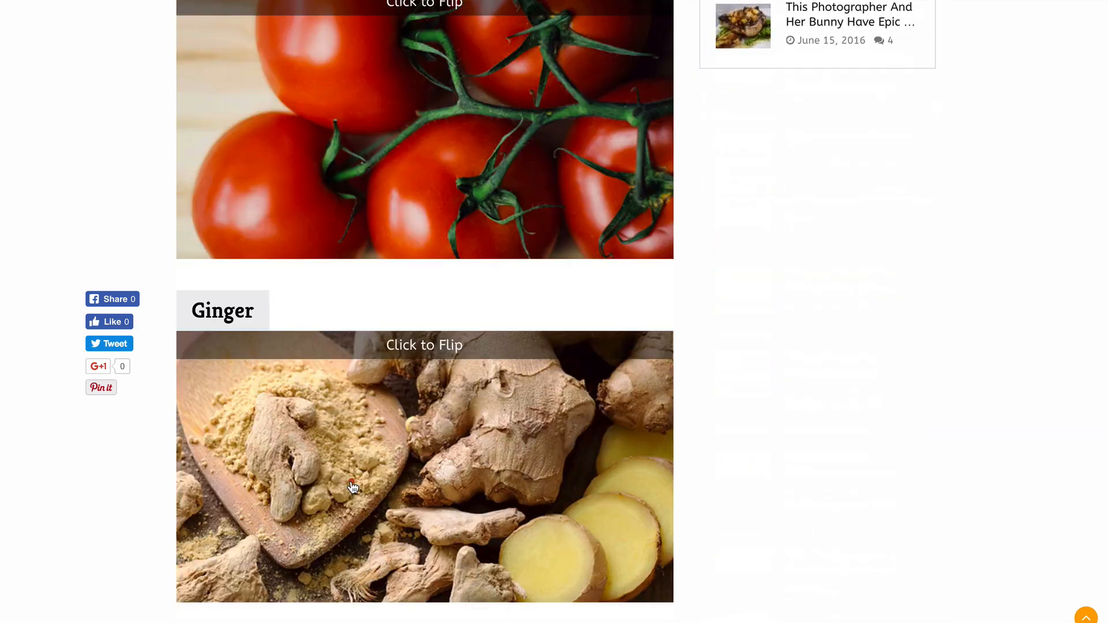
click(352, 481)
click(352, 482)
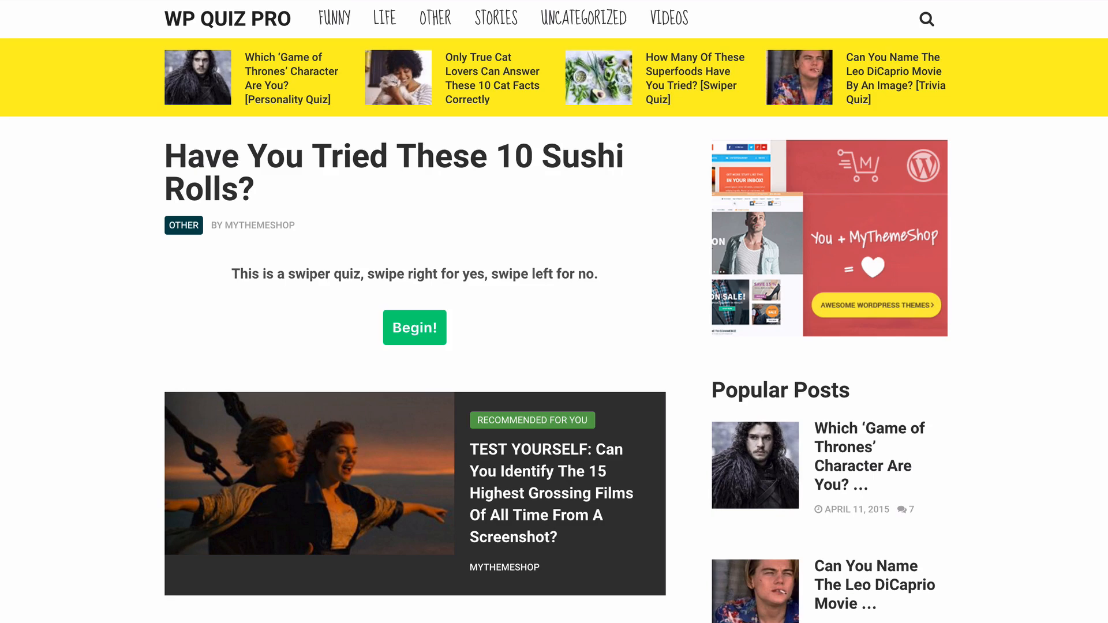
Step: Begin the swiper quiz on 10 sushi rolls, voting yes on the first two rolls and no on the Kazoku Roll
scroll(549, 220, down, 1)
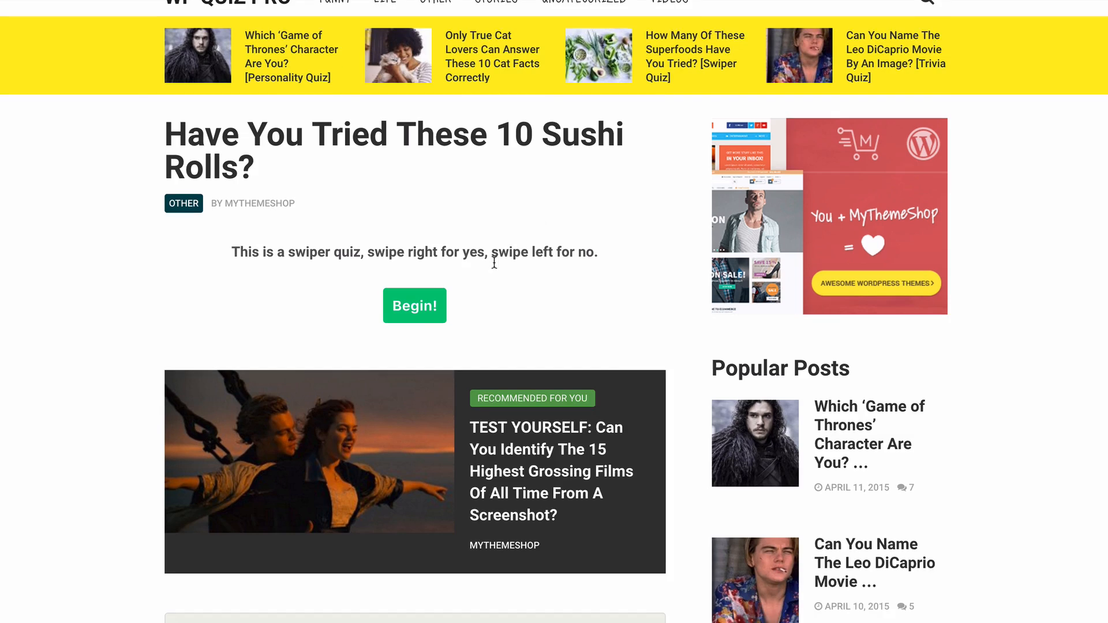
click(414, 306)
scroll(433, 306, down, 5)
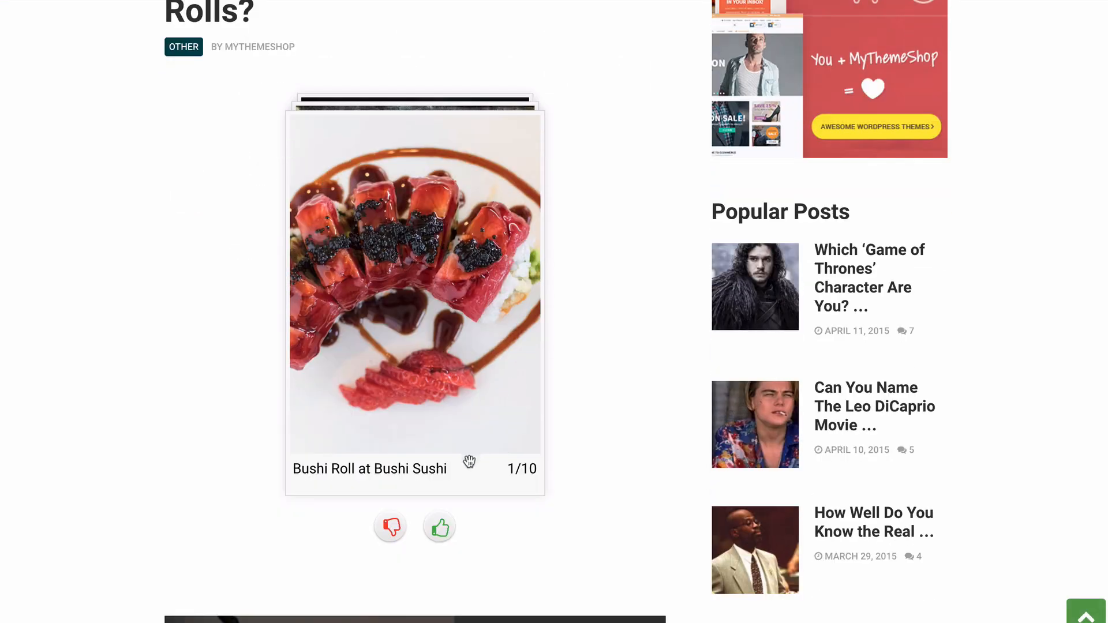
click(441, 534)
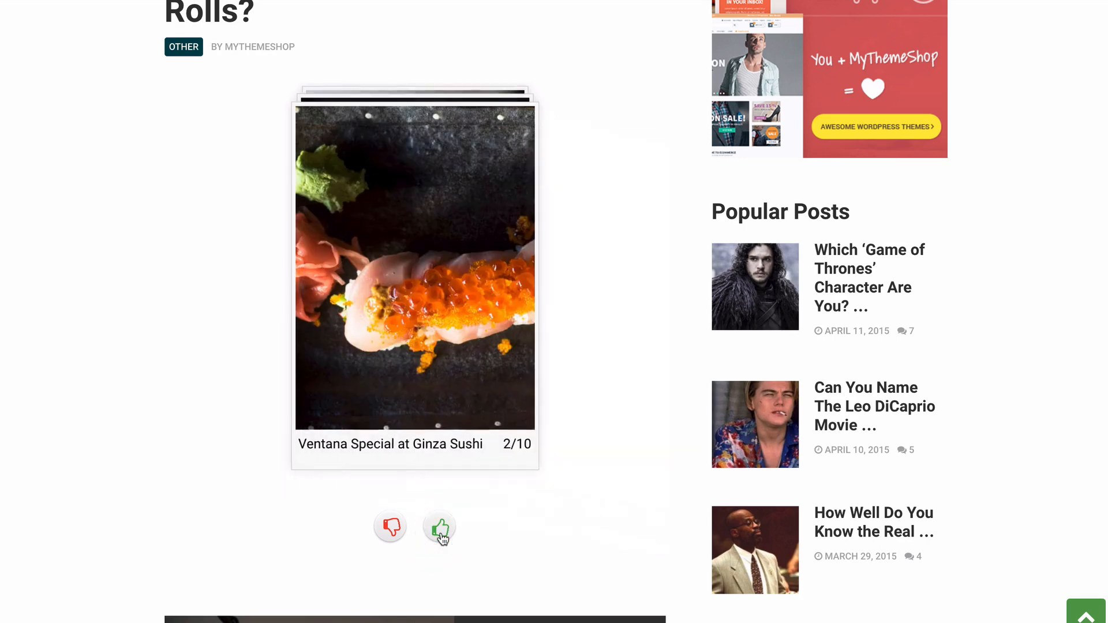
click(440, 534)
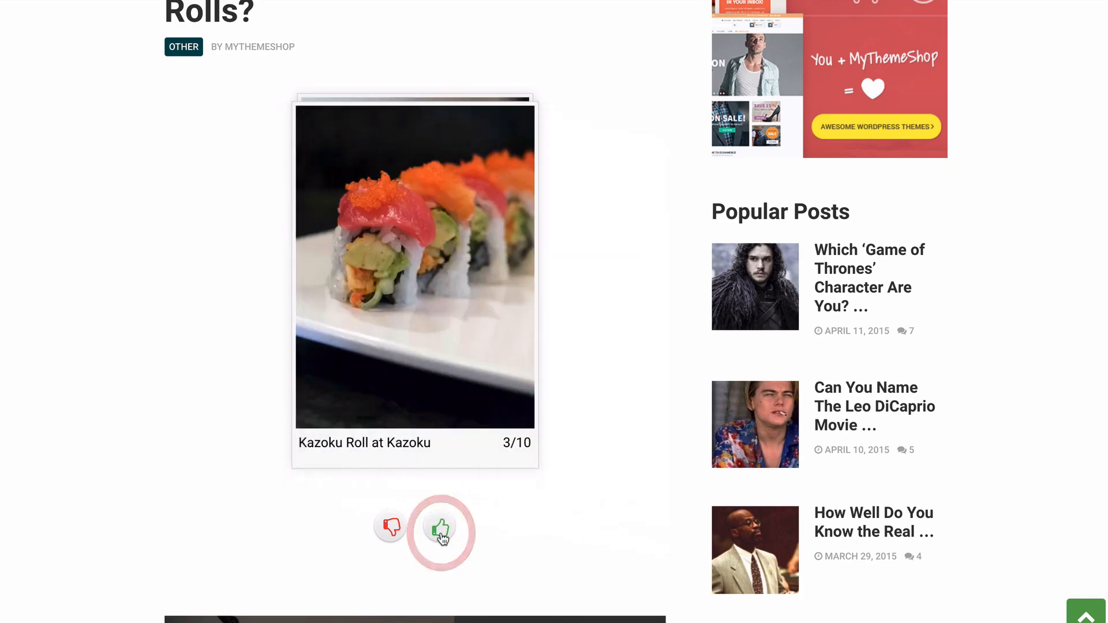
click(392, 528)
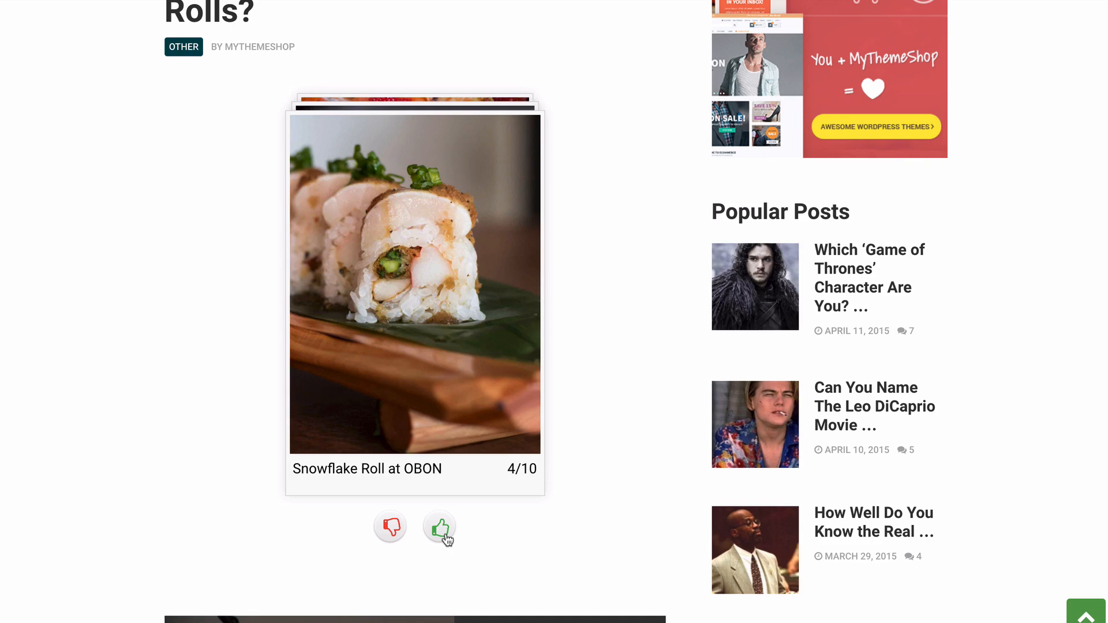